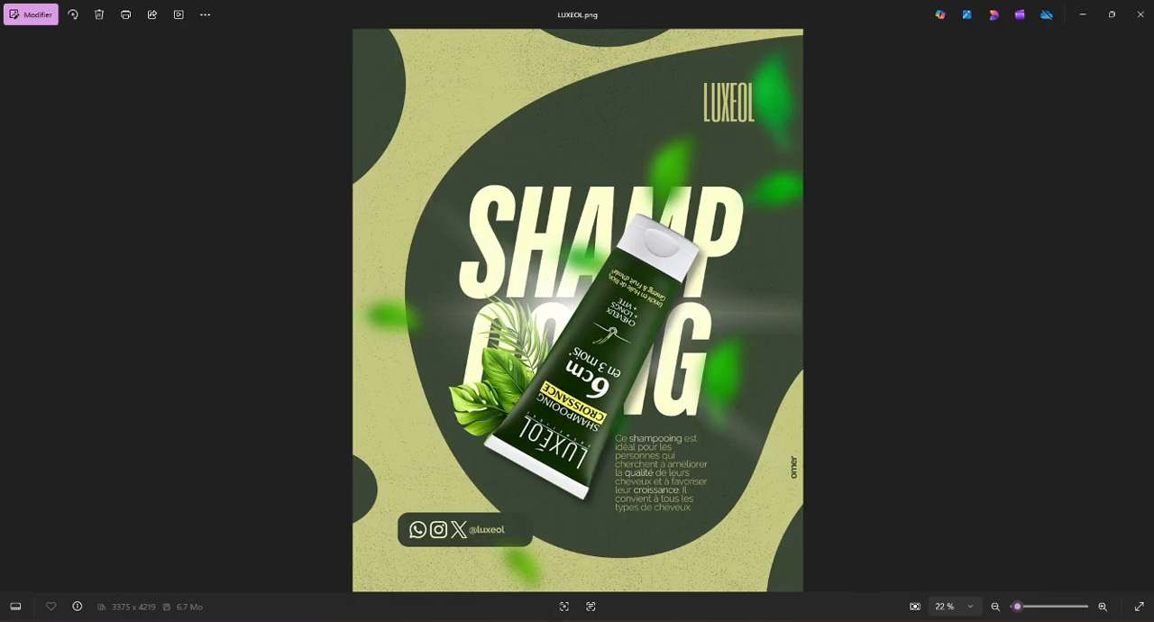
Step: Switch to Canva in the browser and look through the recent designs on the home page
{"action": "mouse_move", "coordinate": [581, 620]}
{"action": "left_click", "coordinate": [621, 578]}
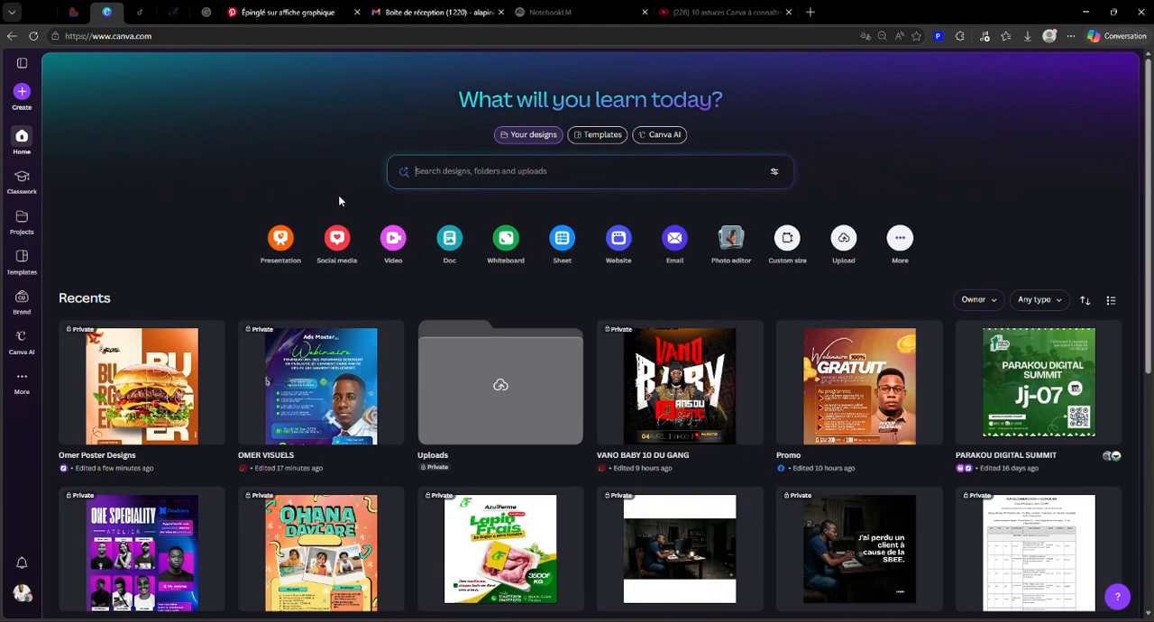
{"action": "scroll", "coordinate": [595, 332], "scroll_direction": "down", "scroll_amount": 4}
{"action": "scroll", "coordinate": [595, 332], "scroll_direction": "up", "scroll_amount": 2}
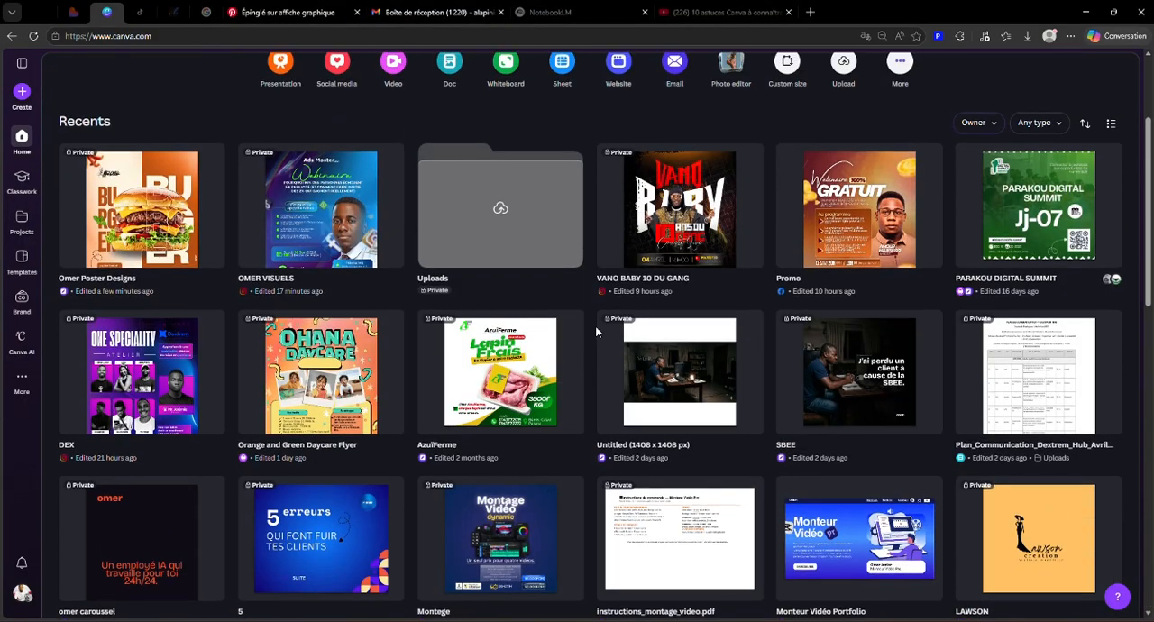
{"action": "scroll", "coordinate": [596, 332], "scroll_direction": "up", "scroll_amount": 2}
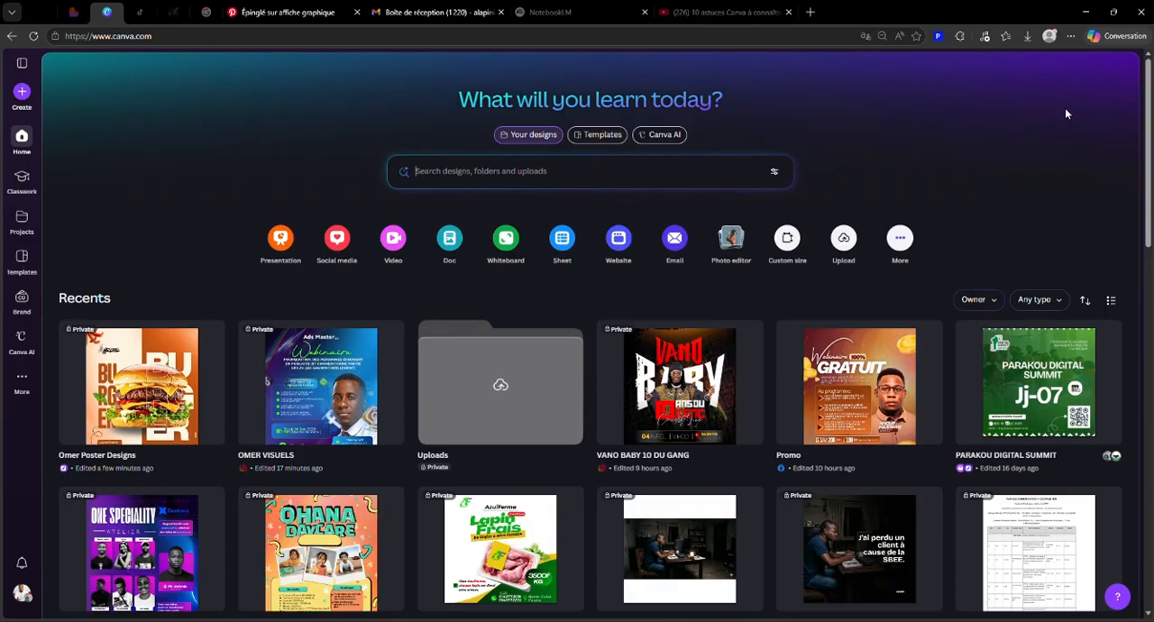
{"action": "scroll", "coordinate": [988, 194], "scroll_direction": "down", "scroll_amount": 1}
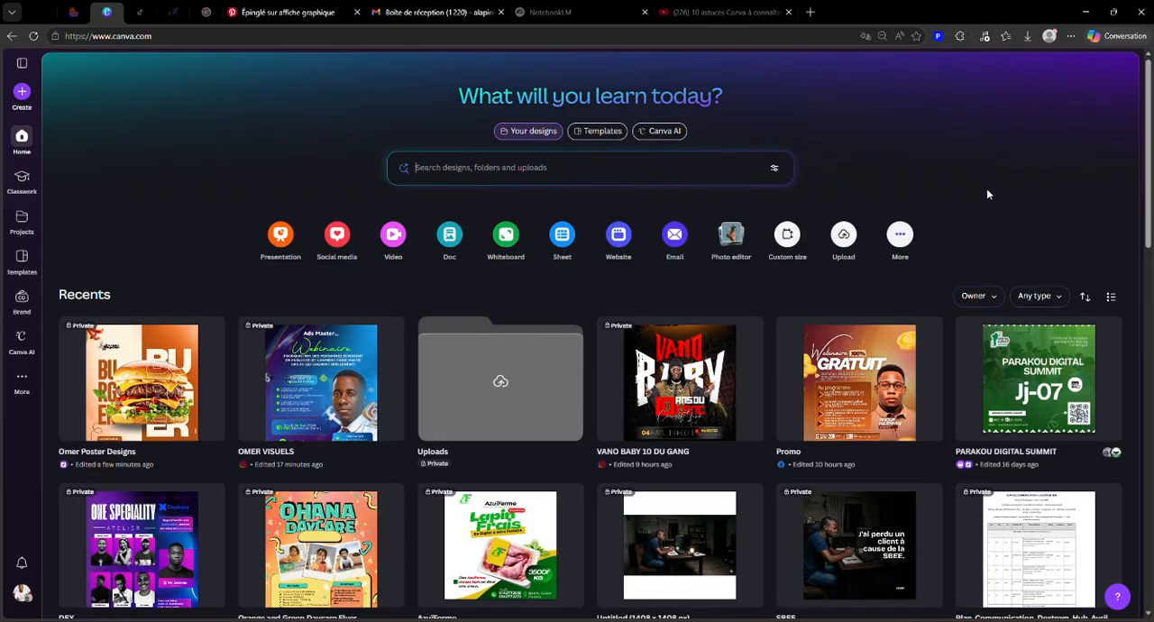
{"action": "scroll", "coordinate": [987, 194], "scroll_direction": "down", "scroll_amount": 12}
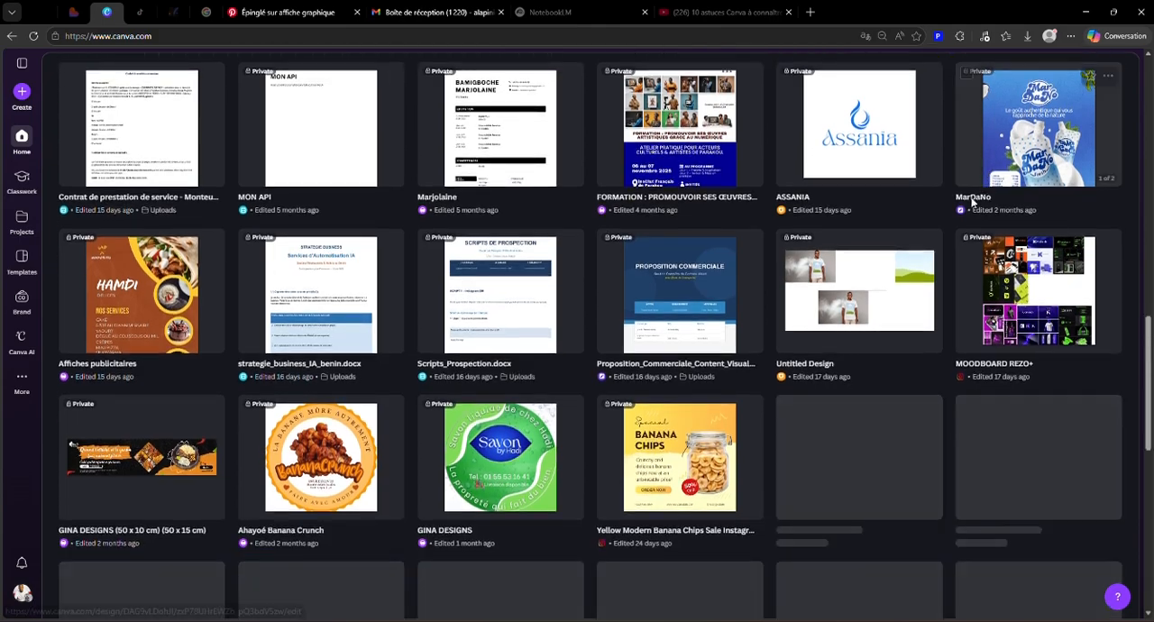
{"action": "scroll", "coordinate": [973, 202], "scroll_direction": "up", "scroll_amount": 15}
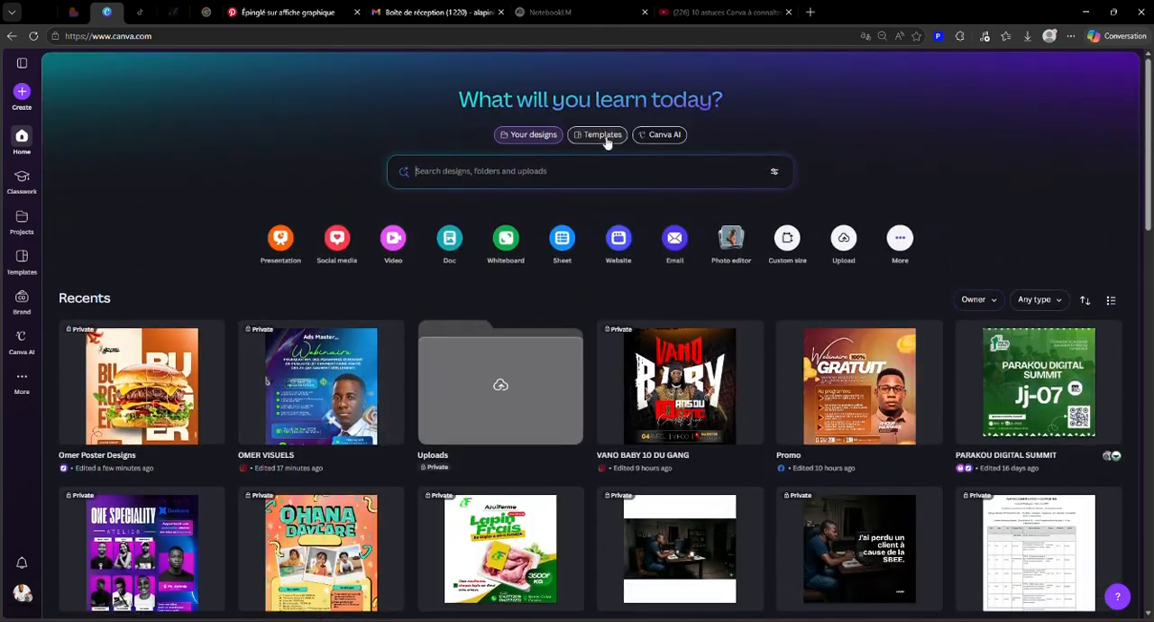
Step: Open the template library and look through its sections, from Docs down to More templates for you
{"action": "left_click", "coordinate": [604, 137]}
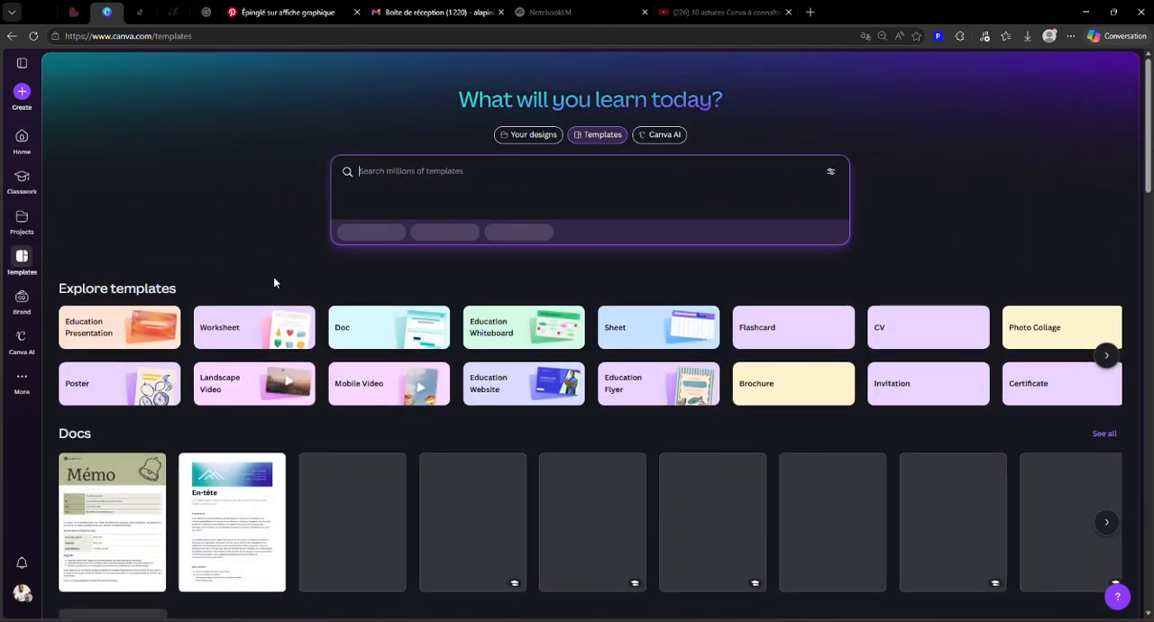
{"action": "scroll", "coordinate": [907, 217], "scroll_direction": "down", "scroll_amount": 3}
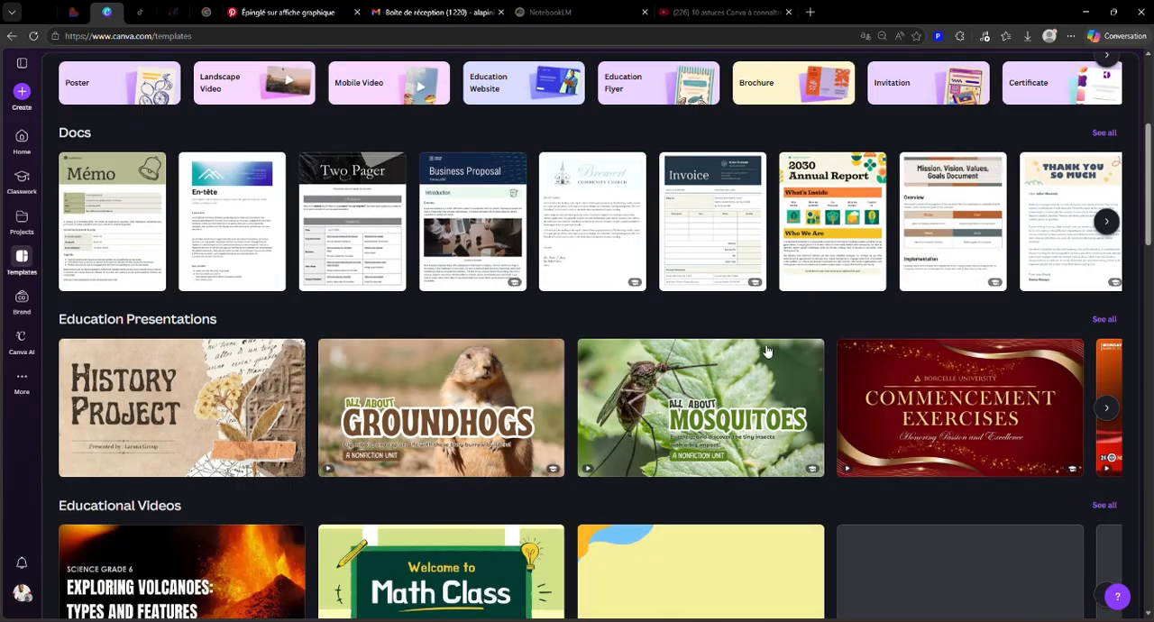
{"action": "scroll", "coordinate": [652, 327], "scroll_direction": "down", "scroll_amount": 5}
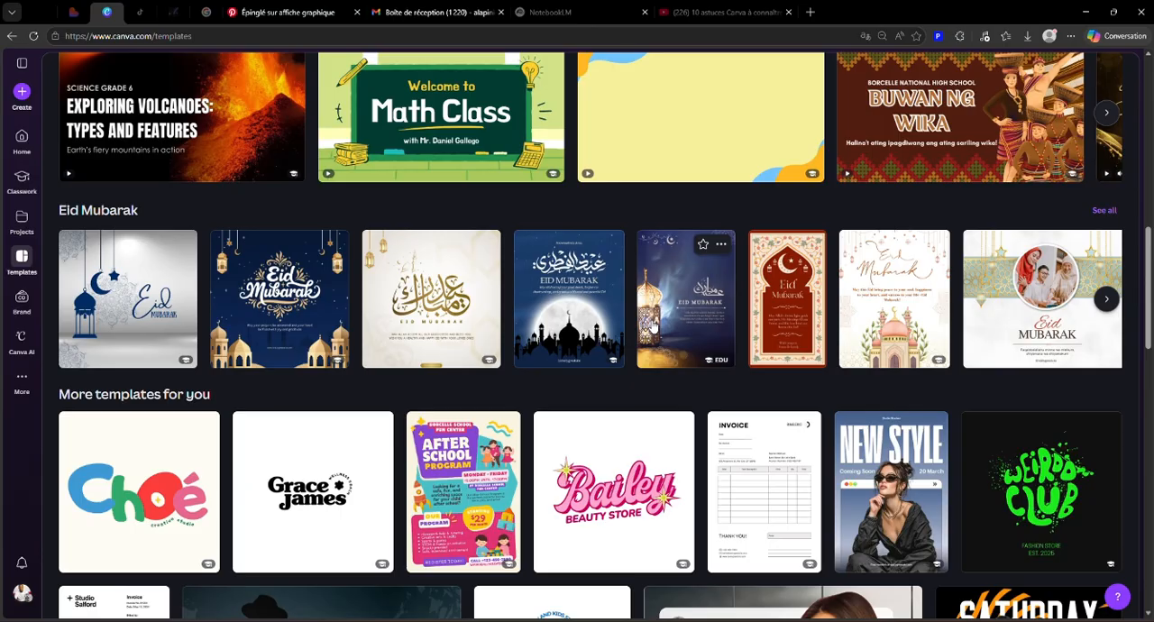
{"action": "scroll", "coordinate": [652, 328], "scroll_direction": "up", "scroll_amount": 9}
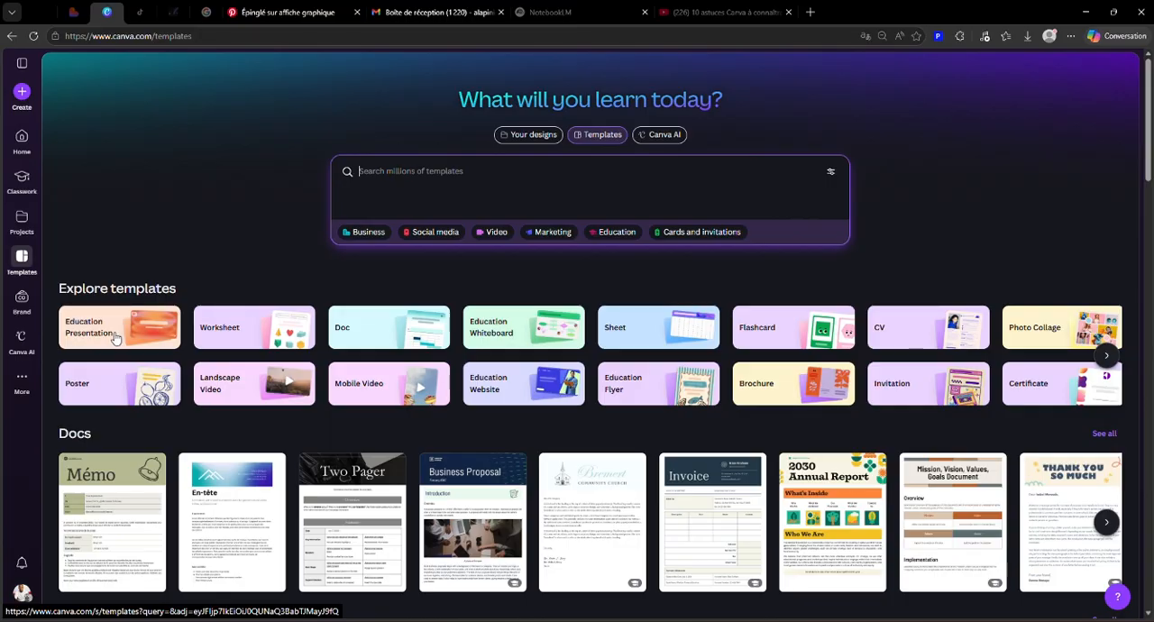
Step: View the Poster and Landscape Video template categories, clearing the category filter after each
{"action": "left_click", "coordinate": [129, 399]}
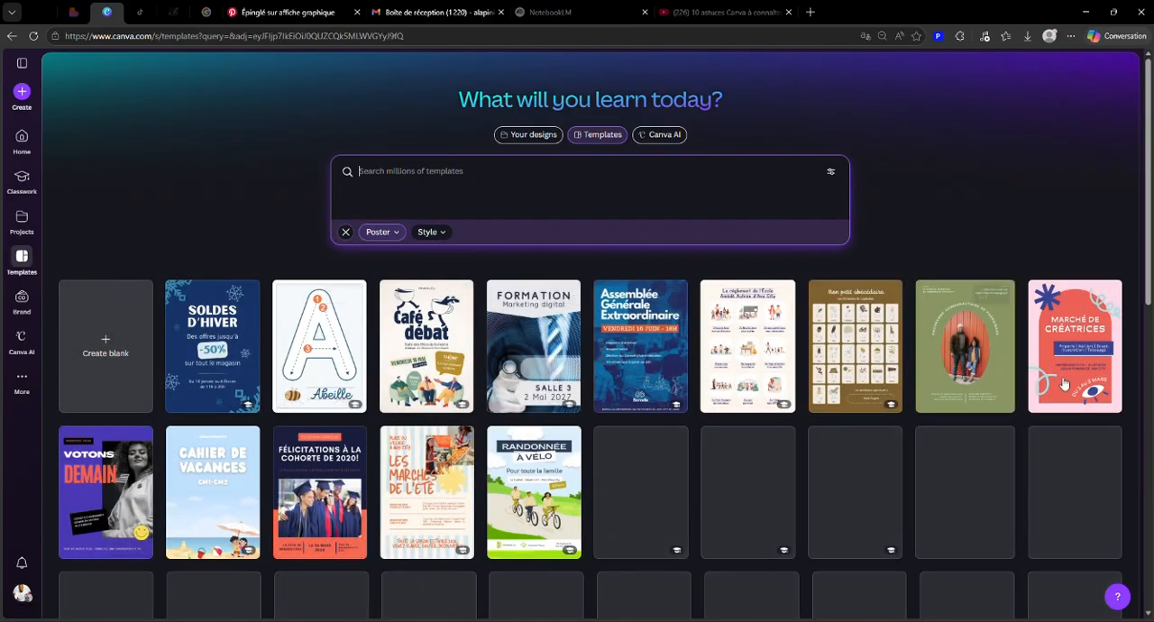
{"action": "left_click", "coordinate": [344, 232]}
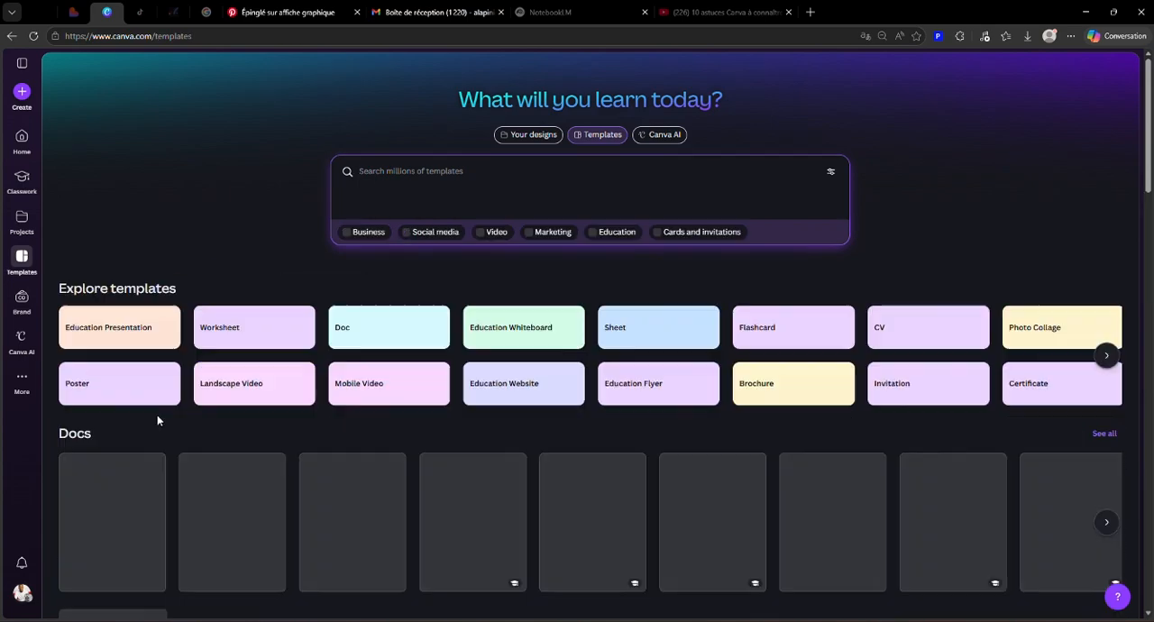
{"action": "left_click", "coordinate": [233, 391]}
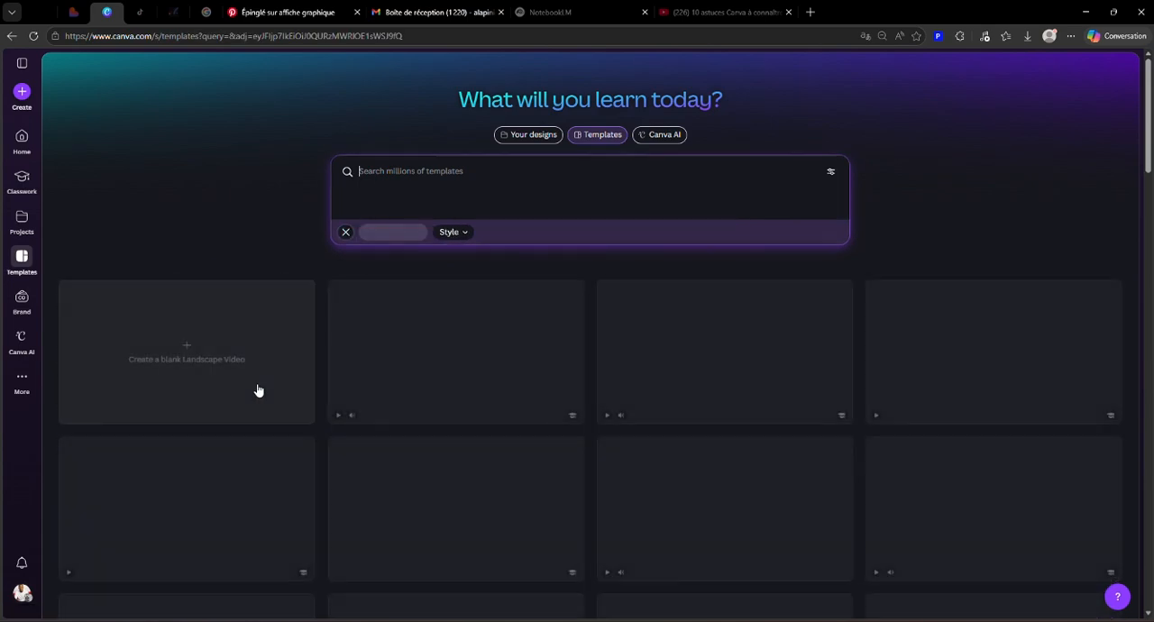
{"action": "scroll", "coordinate": [868, 407], "scroll_direction": "down", "scroll_amount": 3}
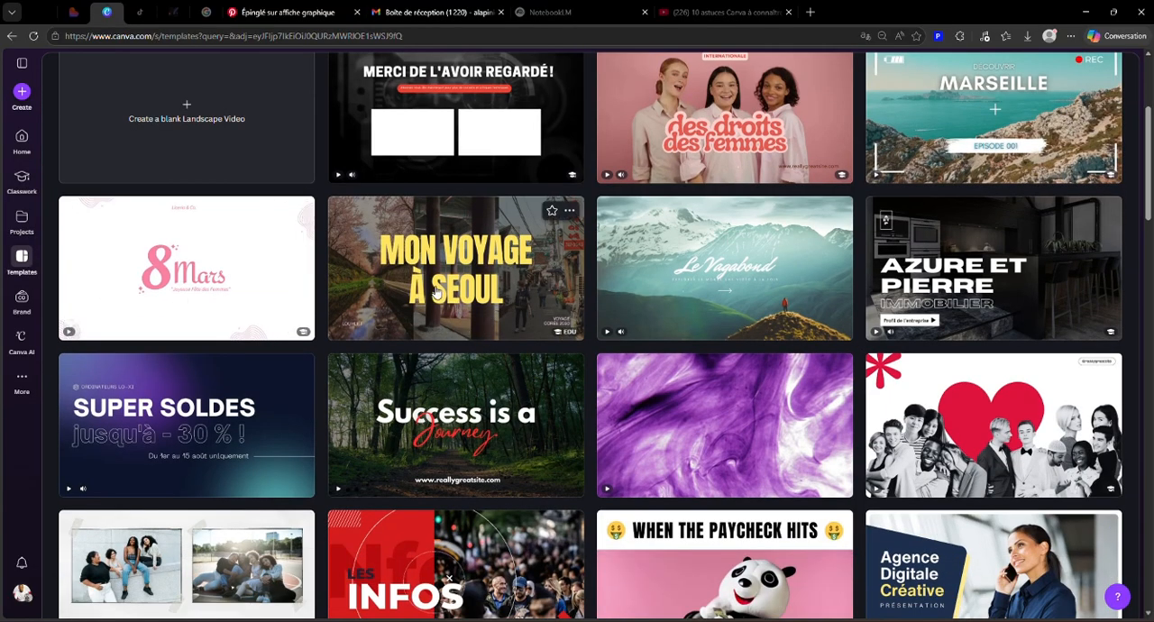
{"action": "scroll", "coordinate": [437, 293], "scroll_direction": "up", "scroll_amount": 3}
{"action": "left_click", "coordinate": [370, 220]}
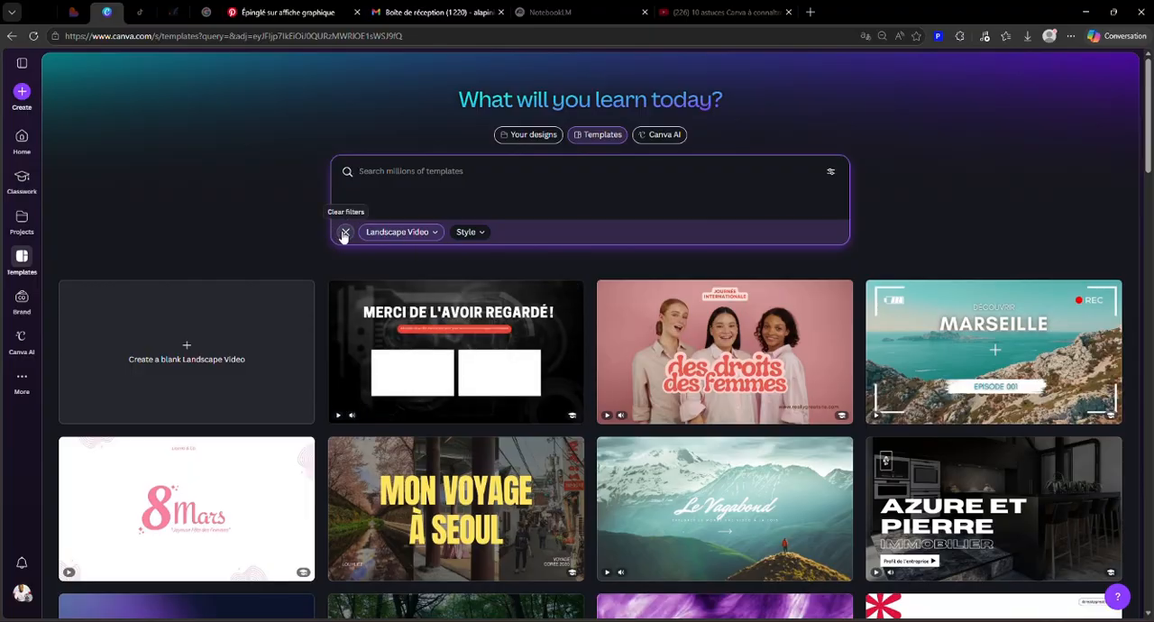
{"action": "left_click", "coordinate": [344, 234]}
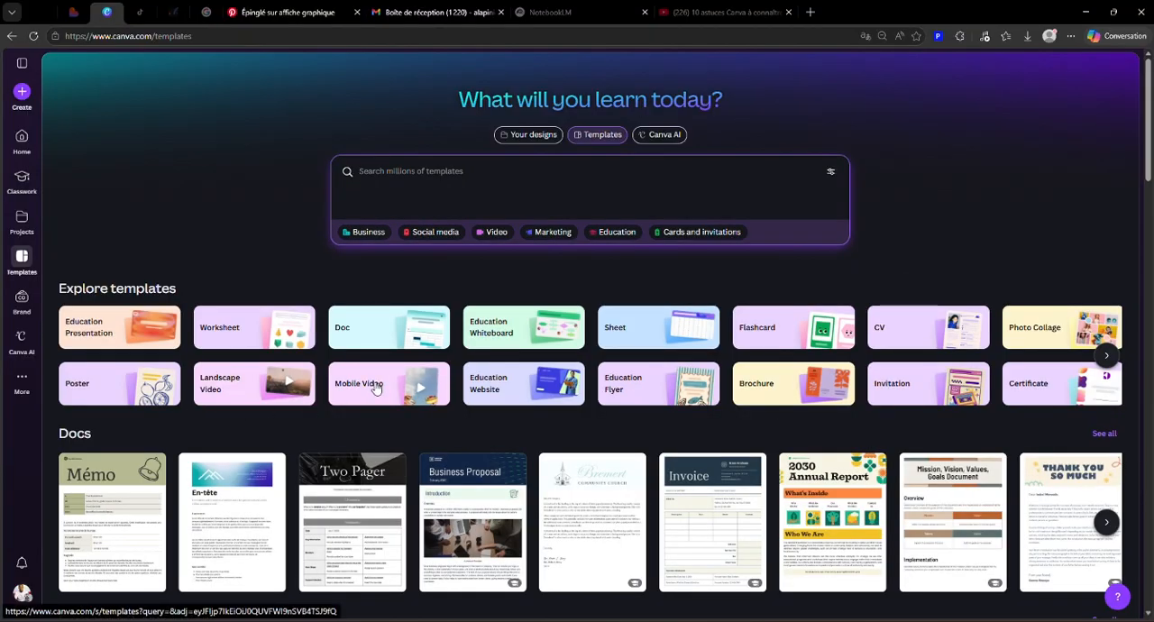
Step: Browse the Mobile Video templates and clear the category filter
{"action": "left_click", "coordinate": [375, 384]}
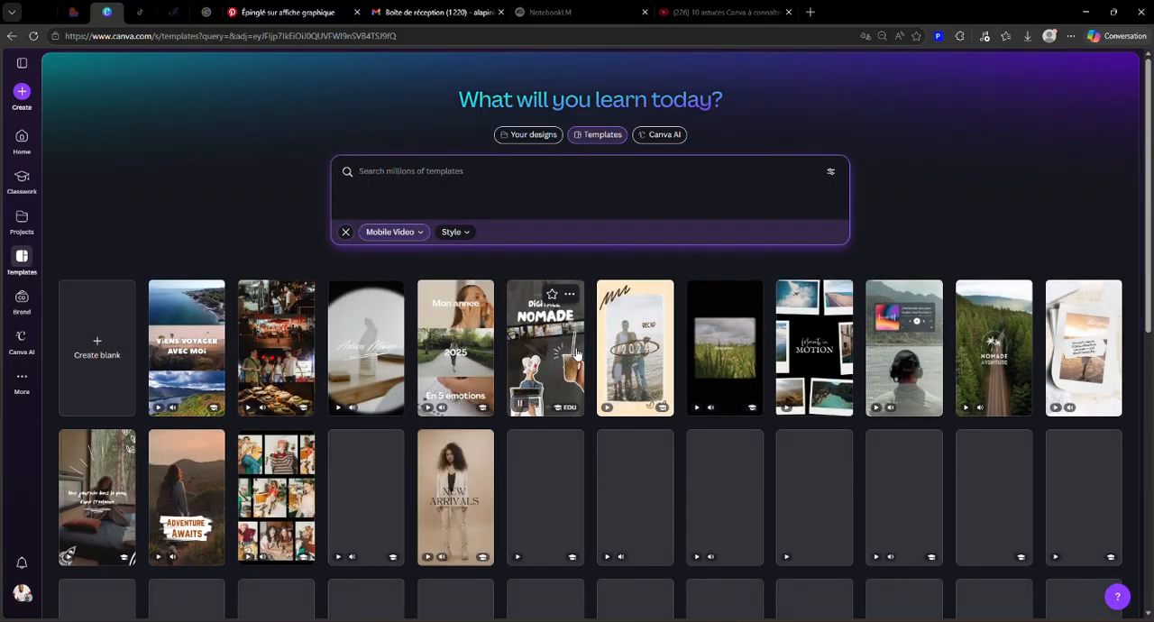
{"action": "scroll", "coordinate": [575, 354], "scroll_direction": "down", "scroll_amount": 2}
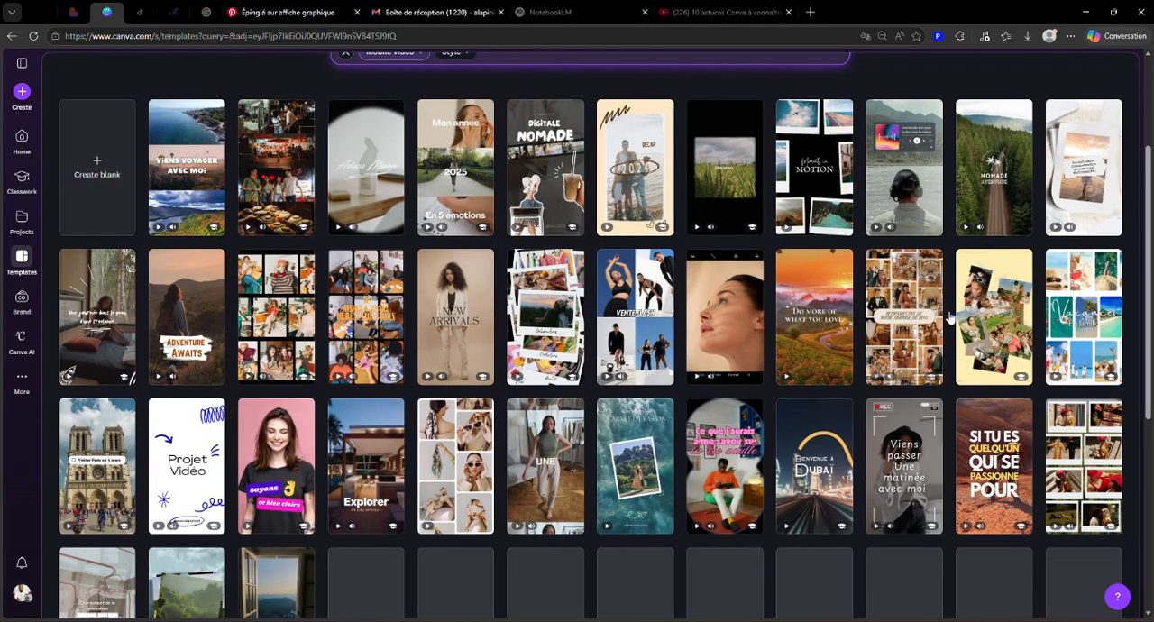
{"action": "scroll", "coordinate": [198, 370], "scroll_direction": "down", "scroll_amount": 3}
{"action": "scroll", "coordinate": [200, 374], "scroll_direction": "up", "scroll_amount": 2}
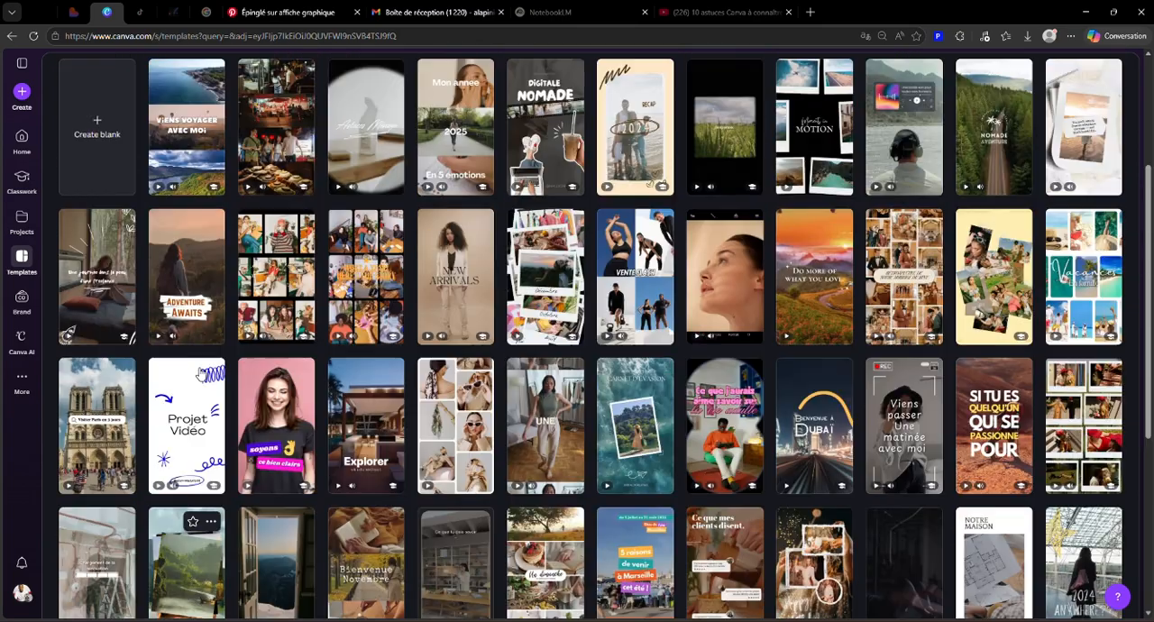
{"action": "scroll", "coordinate": [200, 374], "scroll_direction": "up", "scroll_amount": 3}
{"action": "left_click", "coordinate": [346, 232]}
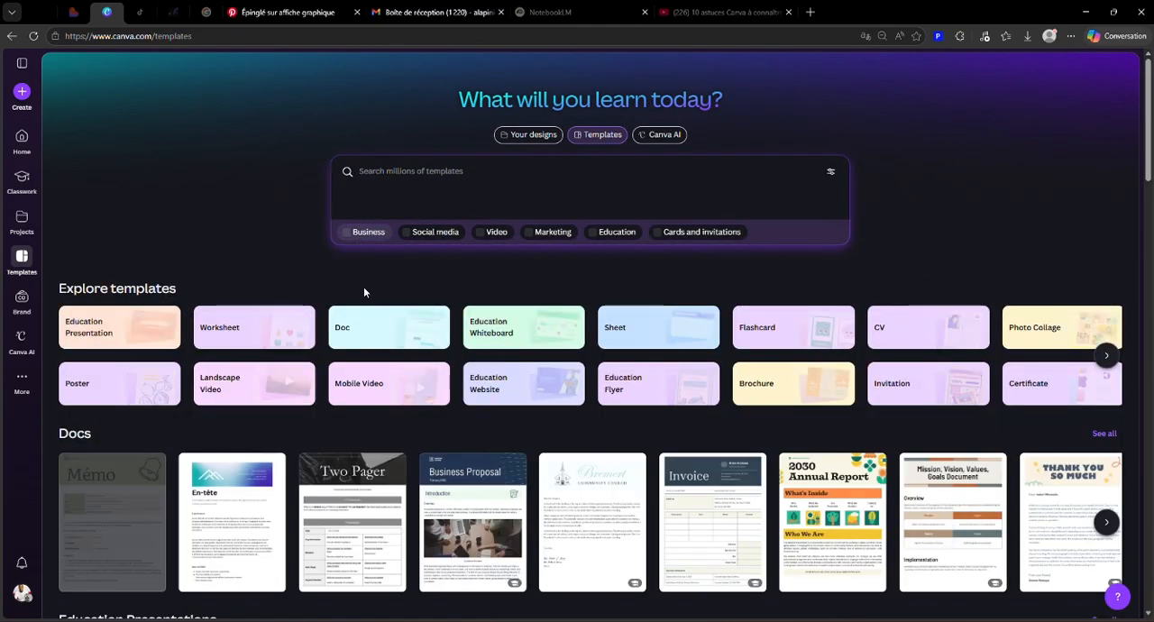
Step: Browse the Education Website templates and clear the category filter
{"action": "left_click", "coordinate": [501, 380]}
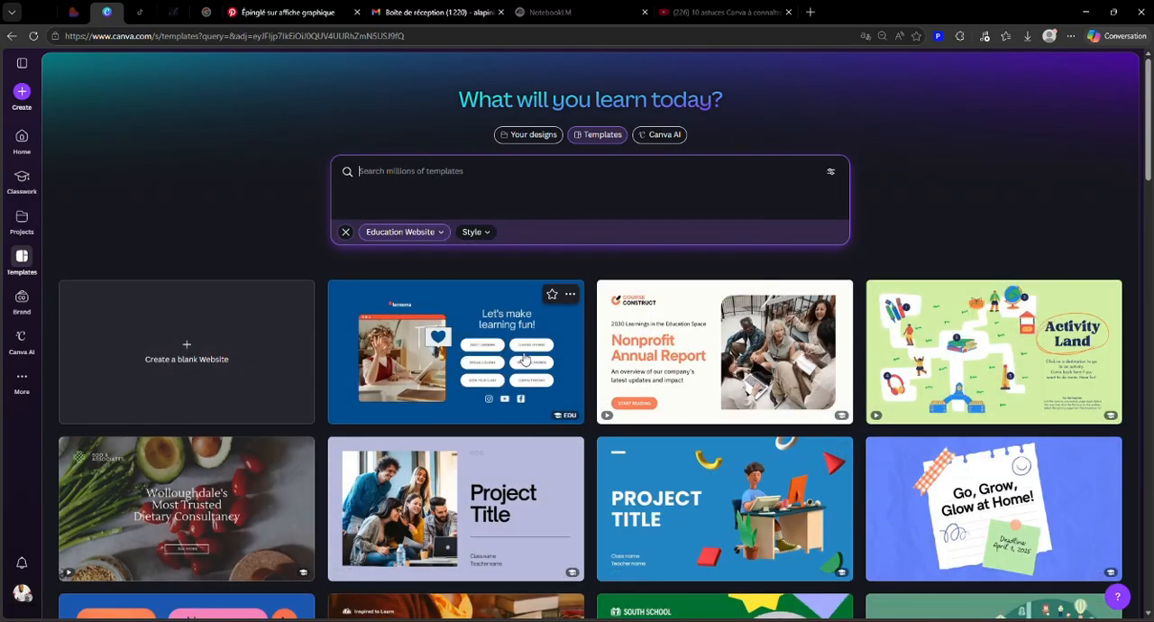
{"action": "scroll", "coordinate": [405, 368], "scroll_direction": "down", "scroll_amount": 3}
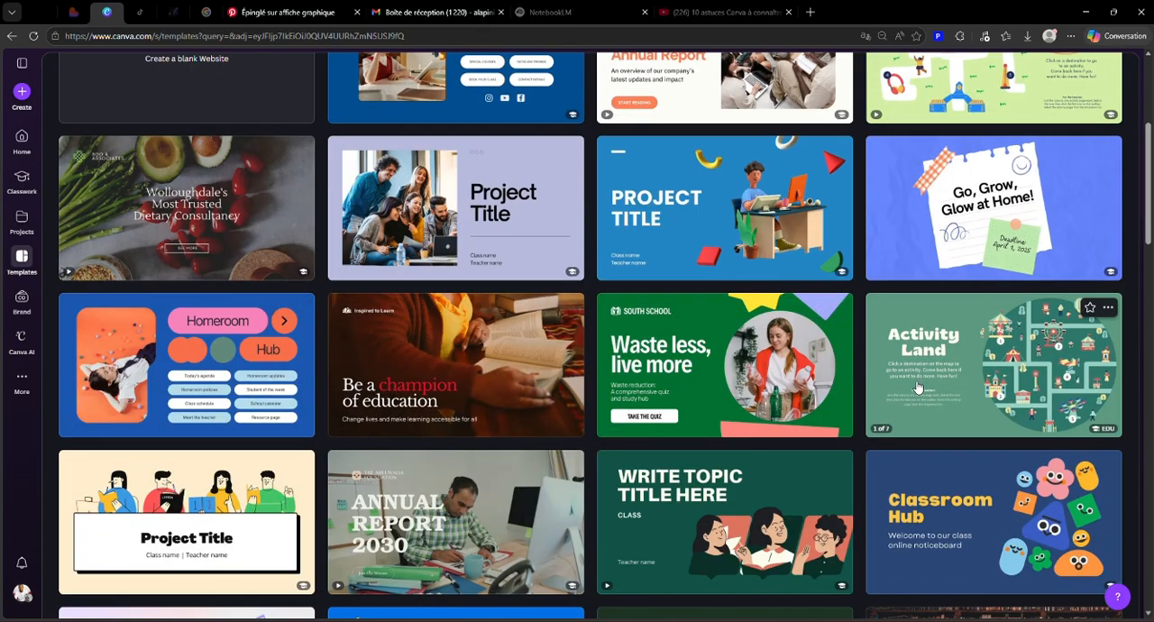
{"action": "scroll", "coordinate": [992, 360], "scroll_direction": "up", "scroll_amount": 3}
{"action": "left_click", "coordinate": [345, 232]}
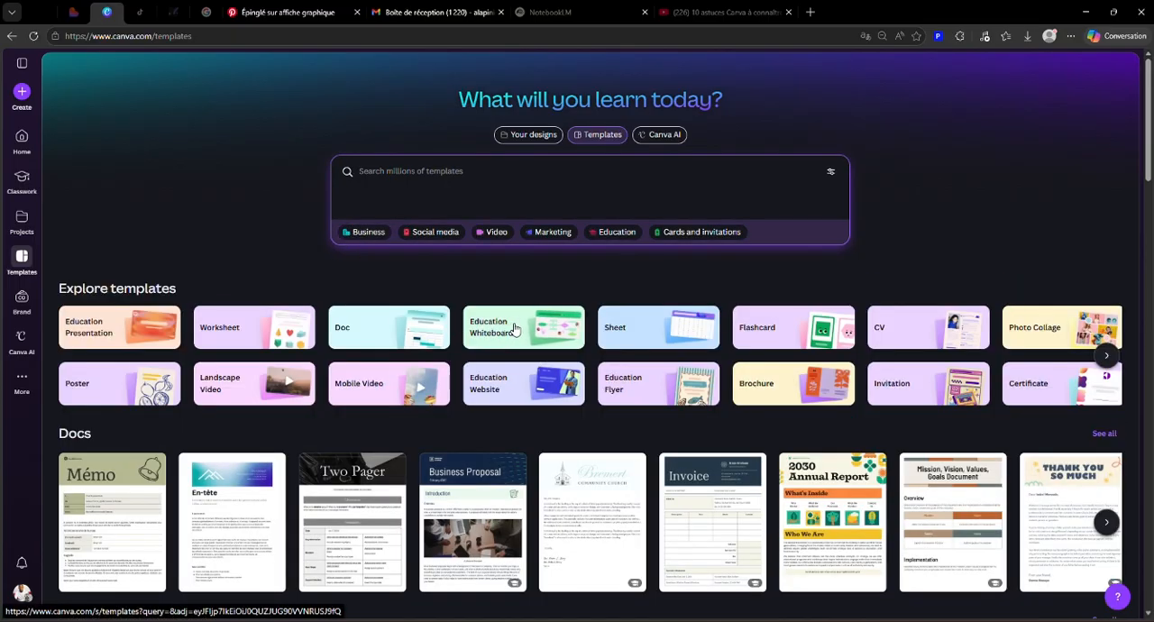
Step: Browse the Education Whiteboard templates and clear the category filter
{"action": "left_click", "coordinate": [487, 336]}
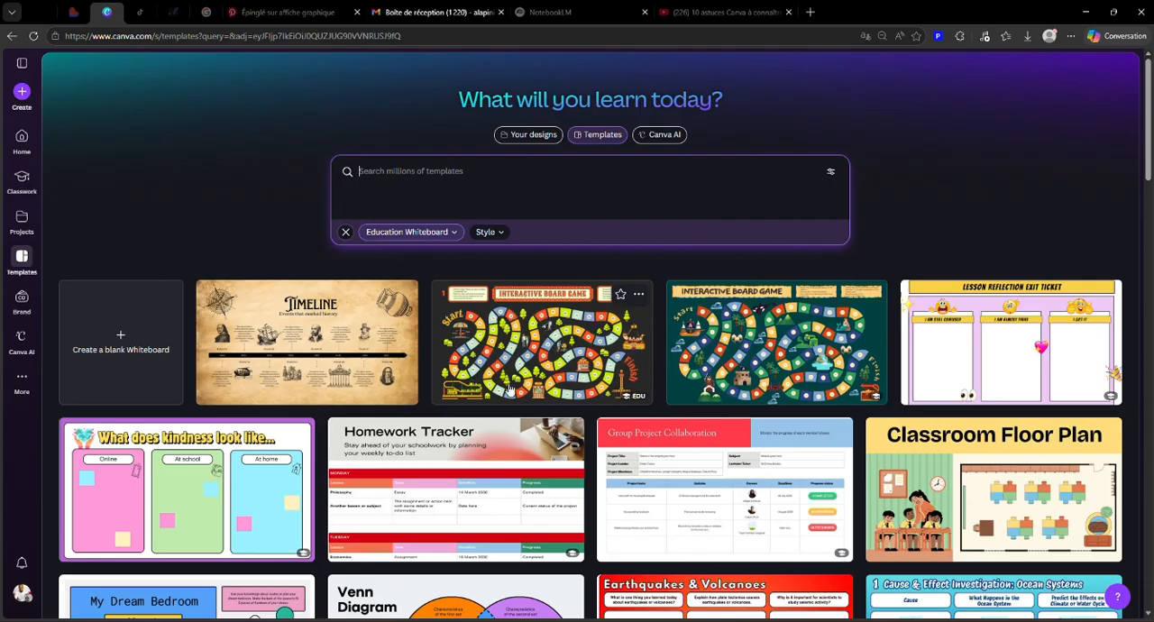
{"action": "scroll", "coordinate": [811, 361], "scroll_direction": "down", "scroll_amount": 4}
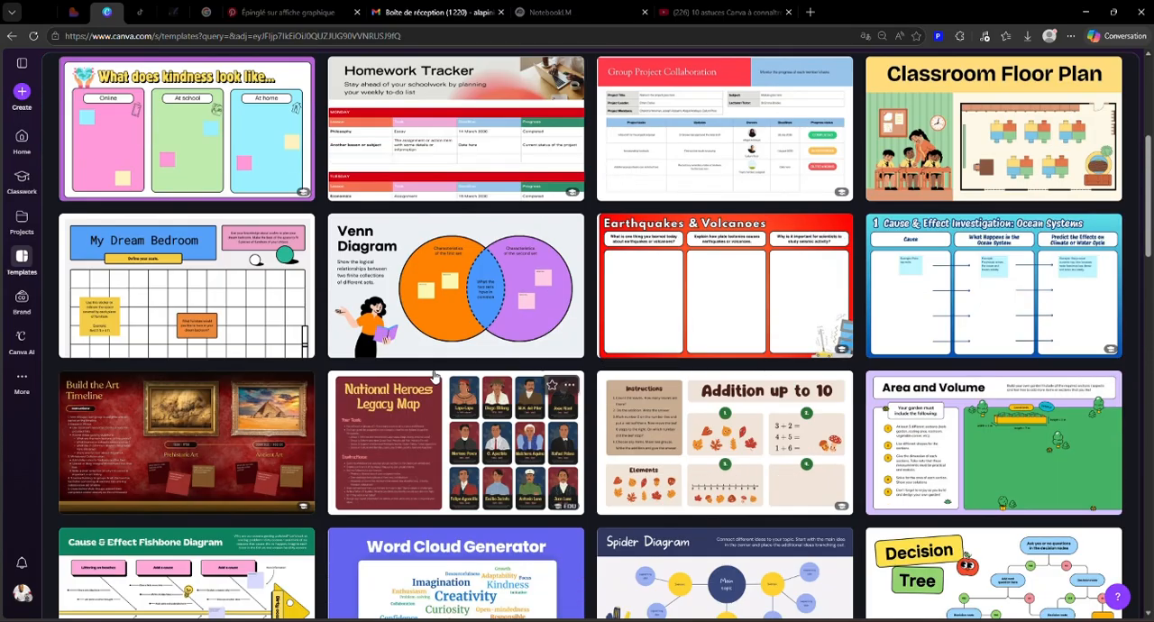
{"action": "scroll", "coordinate": [181, 379], "scroll_direction": "down", "scroll_amount": 4}
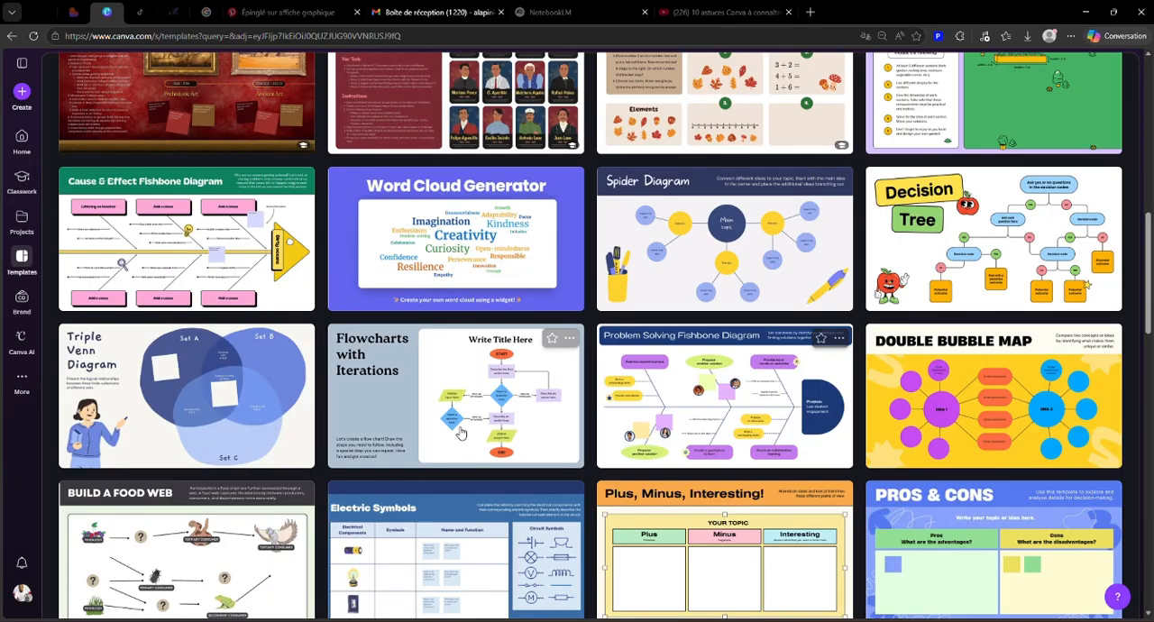
{"action": "scroll", "coordinate": [263, 461], "scroll_direction": "down", "scroll_amount": 3}
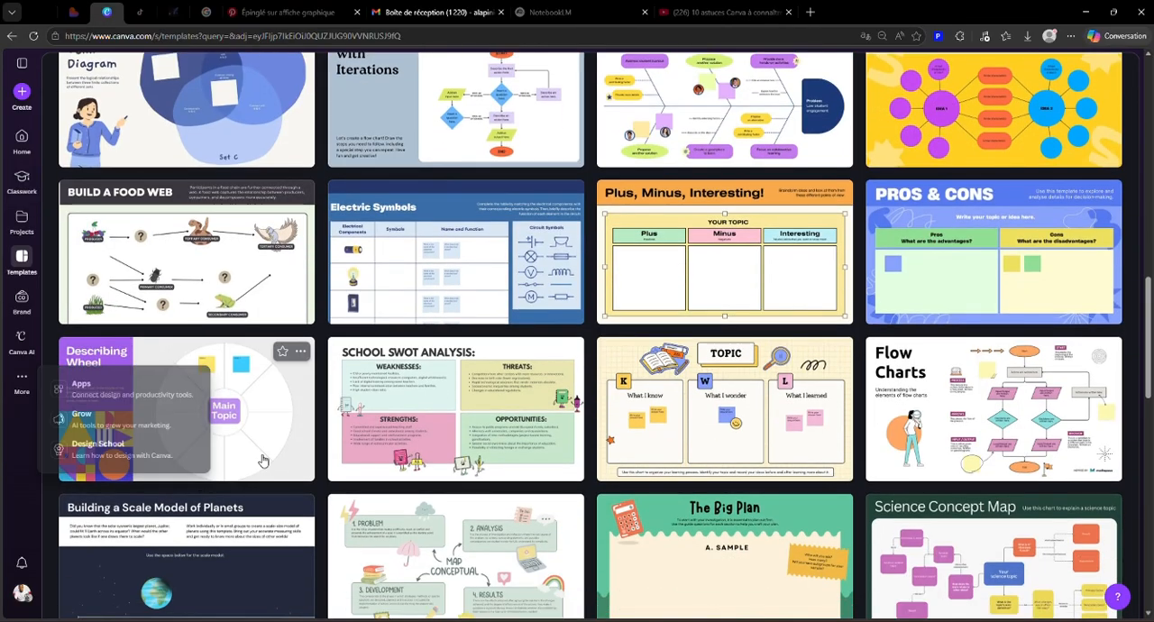
{"action": "scroll", "coordinate": [670, 389], "scroll_direction": "up", "scroll_amount": 12}
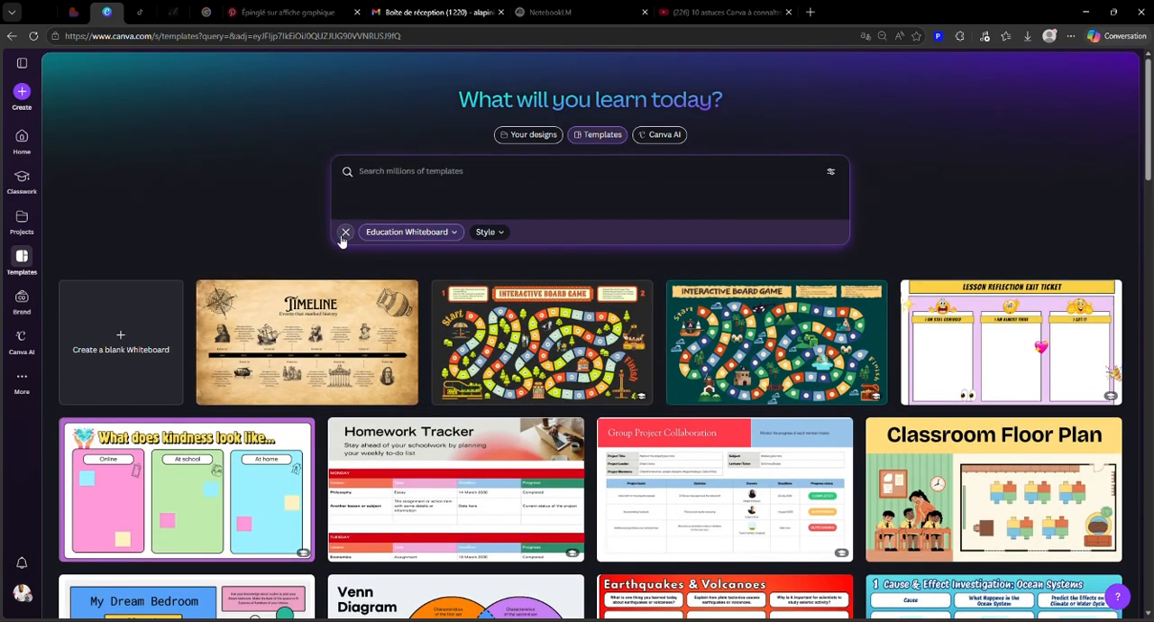
{"action": "left_click", "coordinate": [345, 233]}
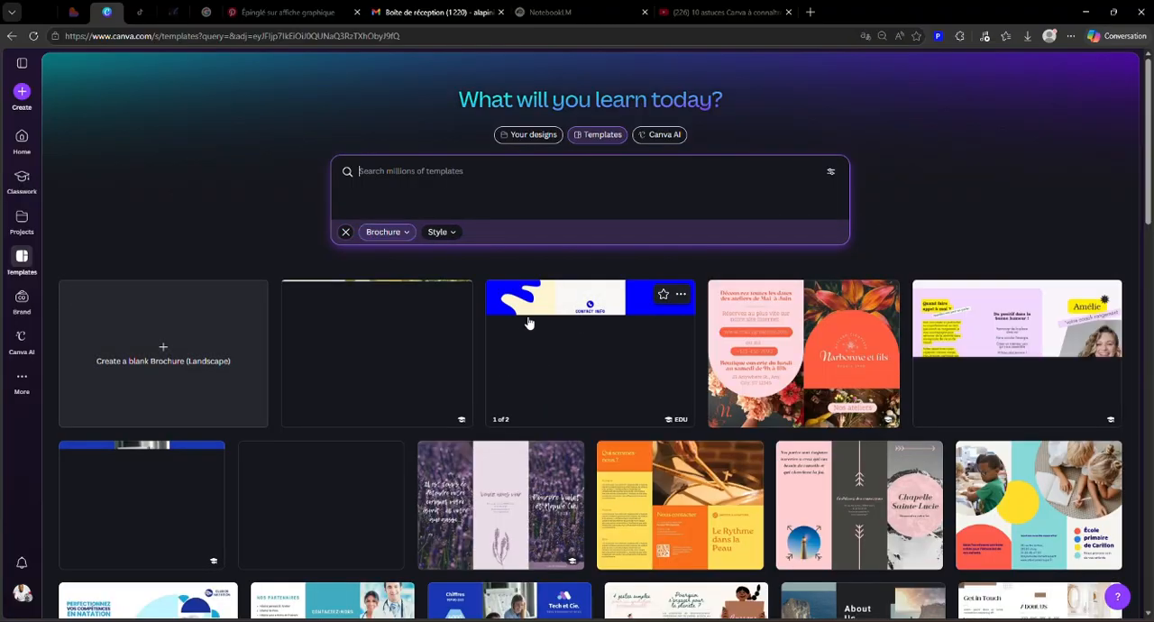
Step: Look over the Brochure templates and the available style options, and clear the category filter
{"action": "scroll", "coordinate": [658, 532], "scroll_direction": "down", "scroll_amount": 5}
{"action": "scroll", "coordinate": [671, 478], "scroll_direction": "up", "scroll_amount": 5}
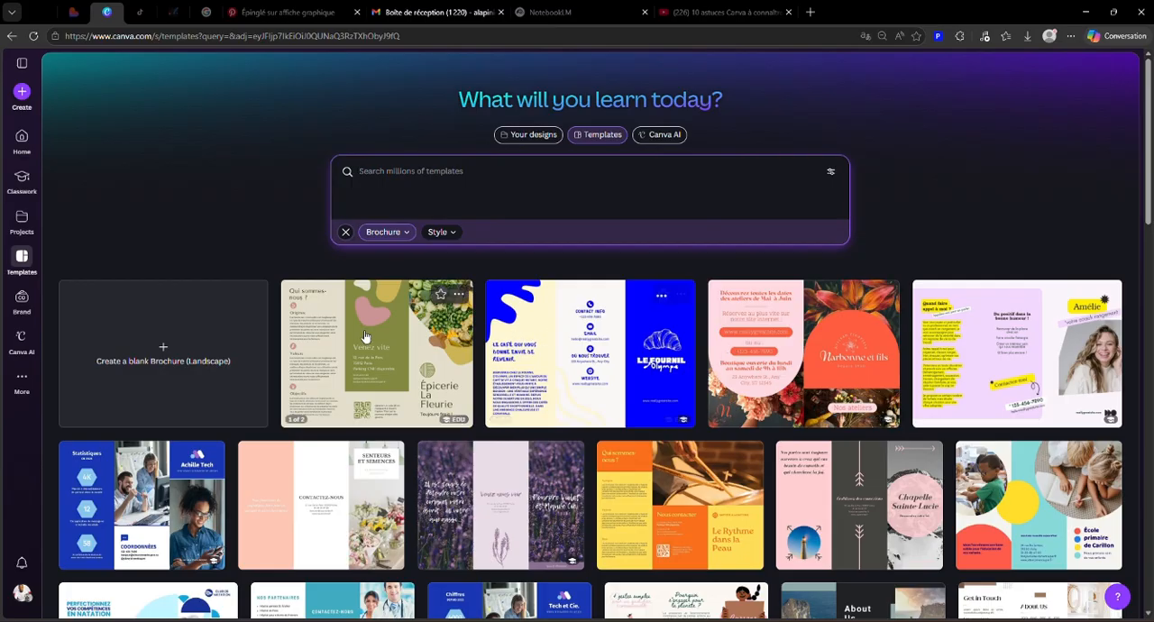
{"action": "left_click", "coordinate": [438, 232]}
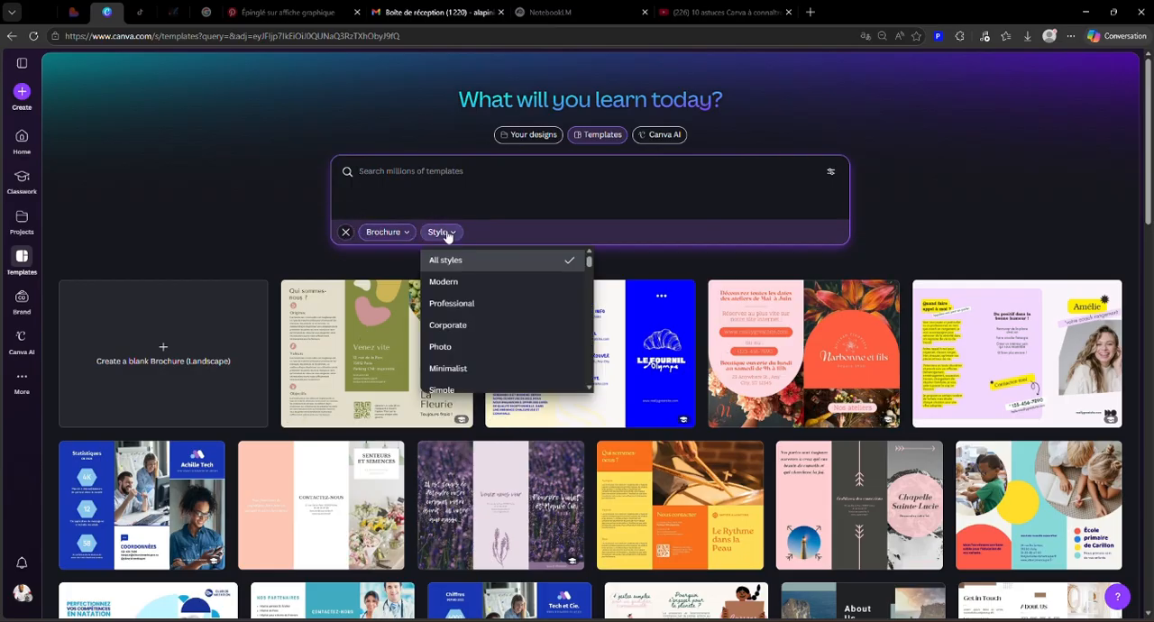
{"action": "scroll", "coordinate": [446, 329], "scroll_direction": "down", "scroll_amount": 5}
{"action": "scroll", "coordinate": [454, 333], "scroll_direction": "up", "scroll_amount": 5}
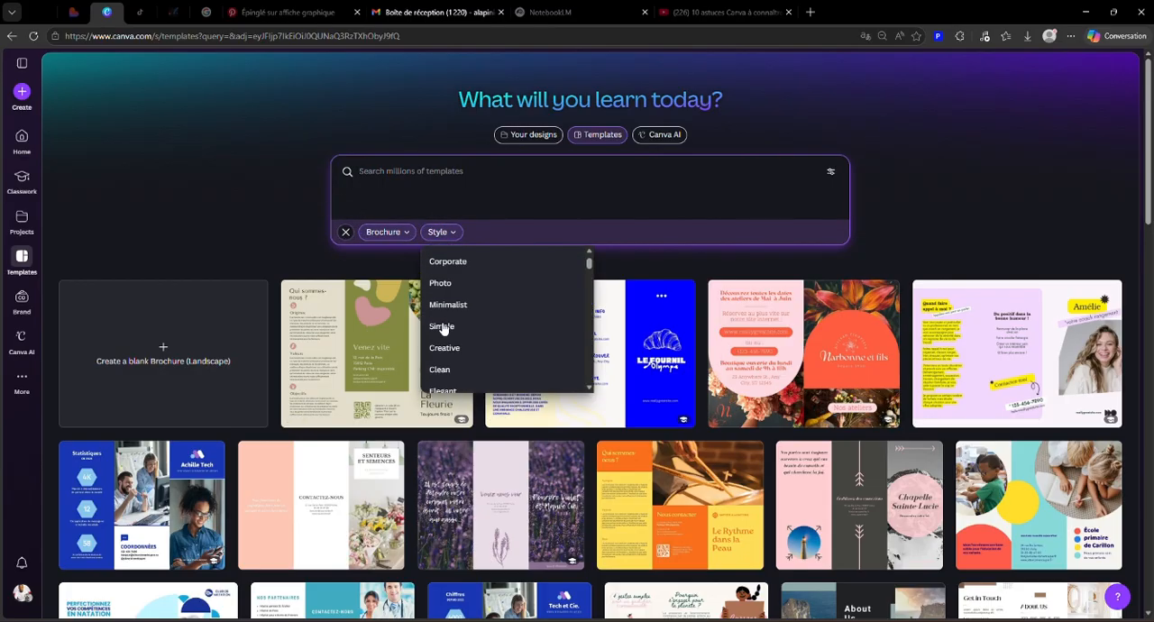
{"action": "scroll", "coordinate": [456, 320], "scroll_direction": "down", "scroll_amount": 4}
{"action": "scroll", "coordinate": [456, 320], "scroll_direction": "down", "scroll_amount": 3}
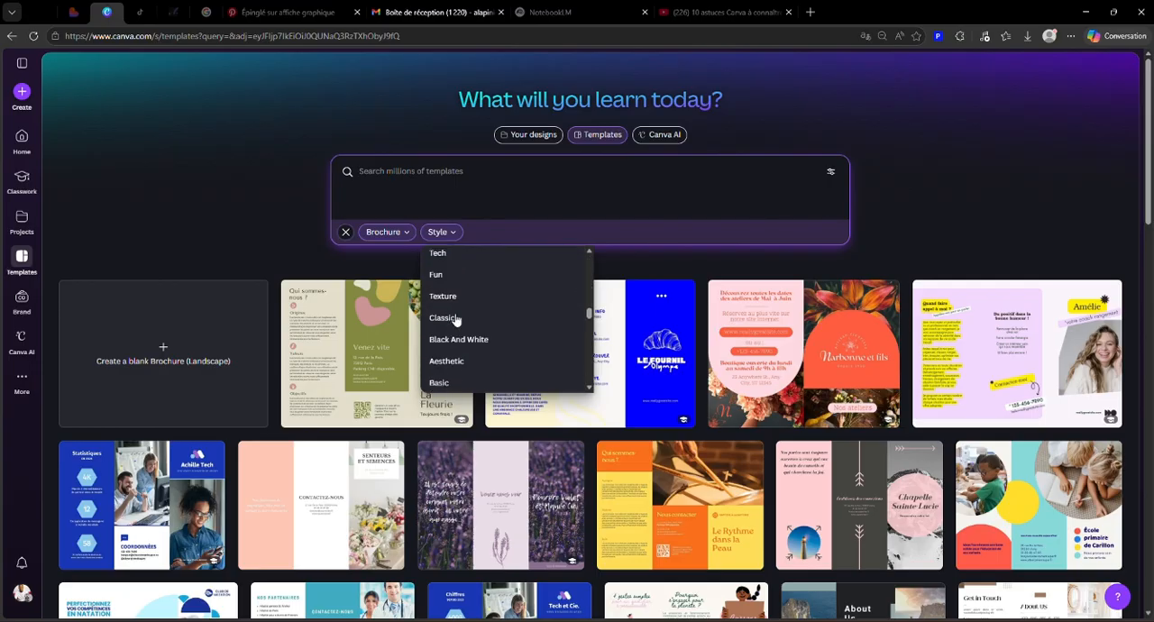
{"action": "left_click", "coordinate": [344, 231]}
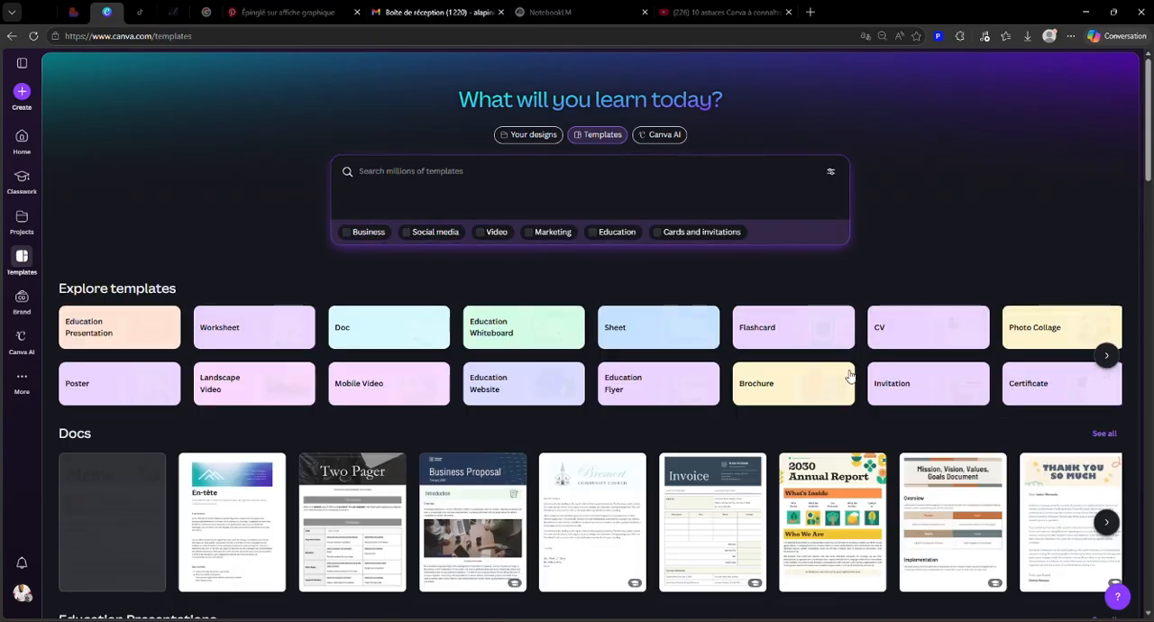
Step: Browse the Sheet templates, clear the category filter and reveal more categories under Explore templates
{"action": "left_click", "coordinate": [694, 337]}
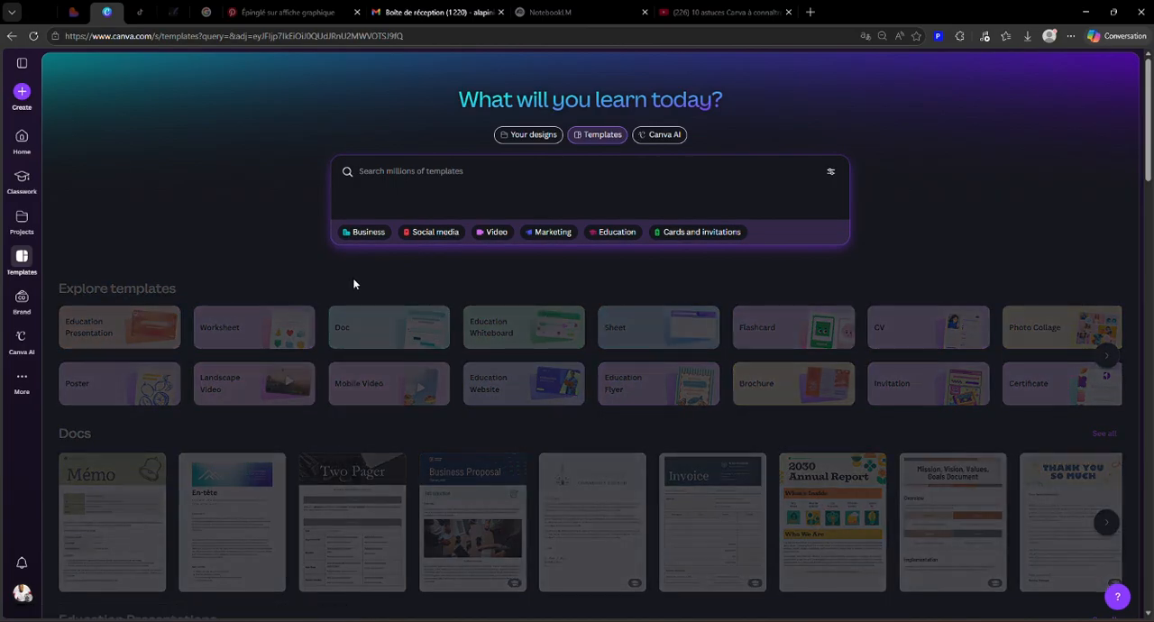
{"action": "scroll", "coordinate": [773, 521], "scroll_direction": "down", "scroll_amount": 5}
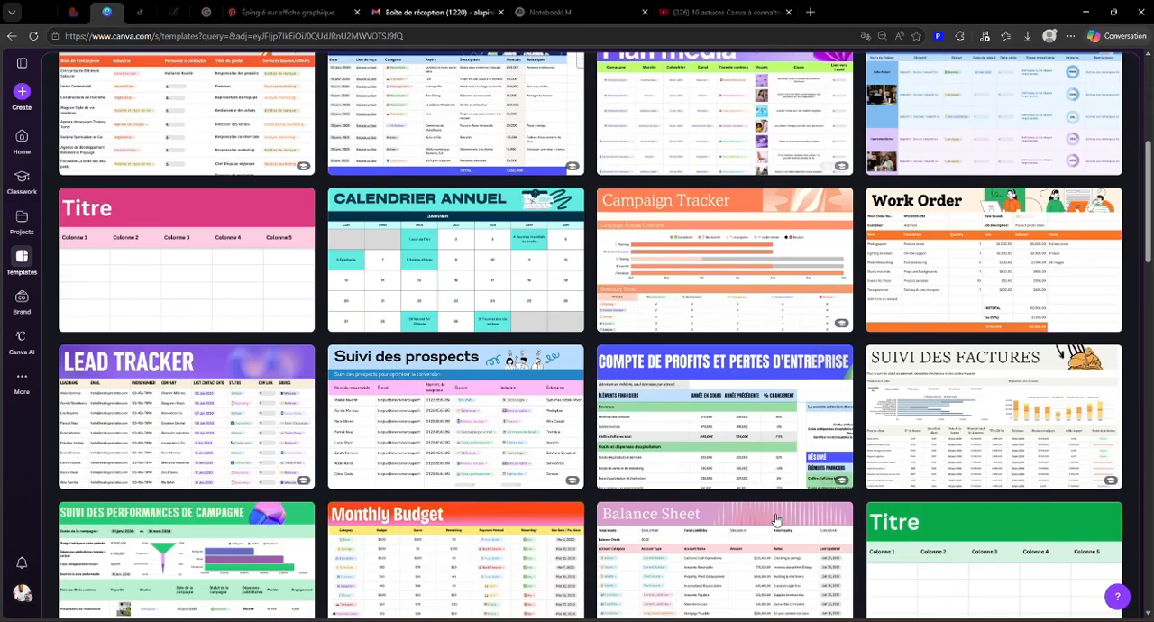
{"action": "scroll", "coordinate": [774, 520], "scroll_direction": "up", "scroll_amount": 5}
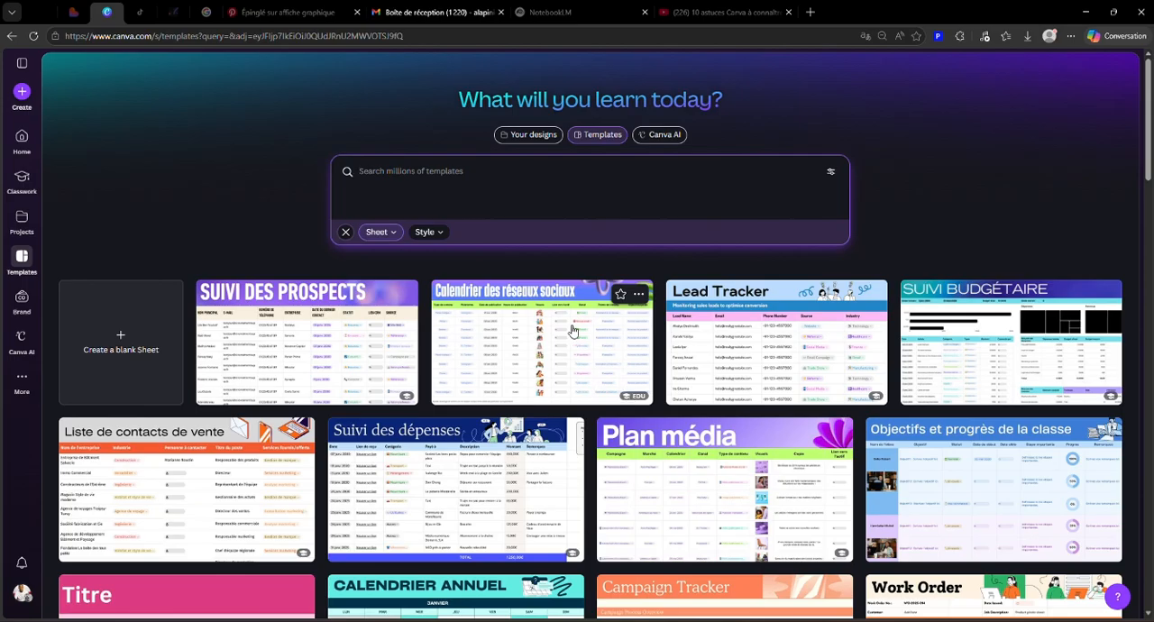
{"action": "scroll", "coordinate": [856, 478], "scroll_direction": "down", "scroll_amount": 10}
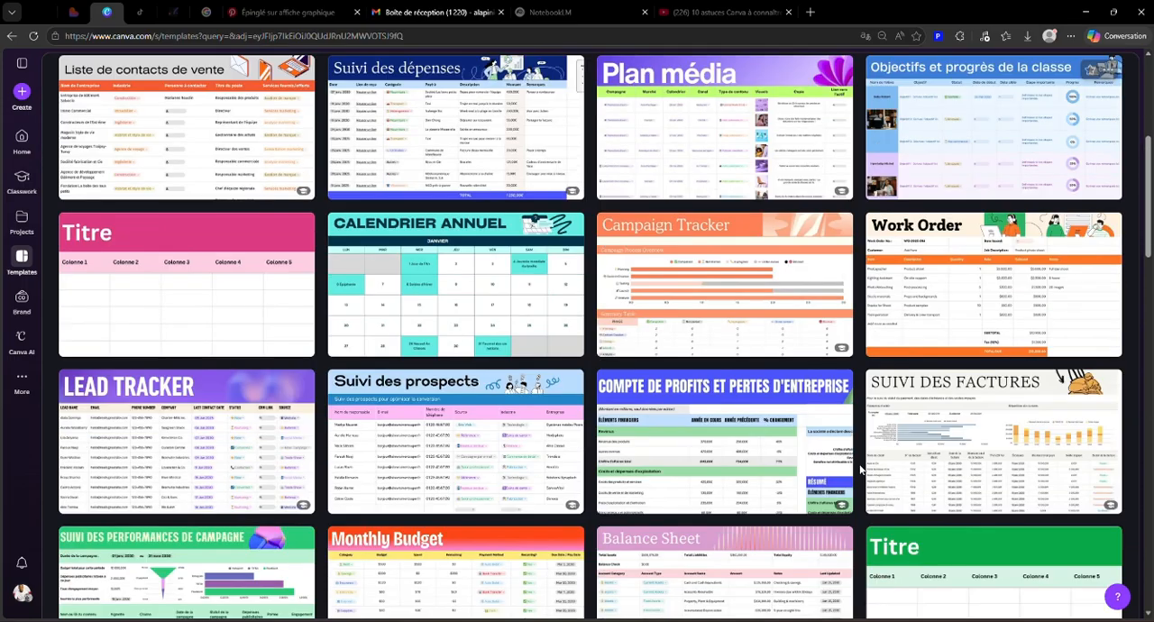
{"action": "scroll", "coordinate": [859, 470], "scroll_direction": "up", "scroll_amount": 1}
{"action": "scroll", "coordinate": [859, 470], "scroll_direction": "up", "scroll_amount": 10}
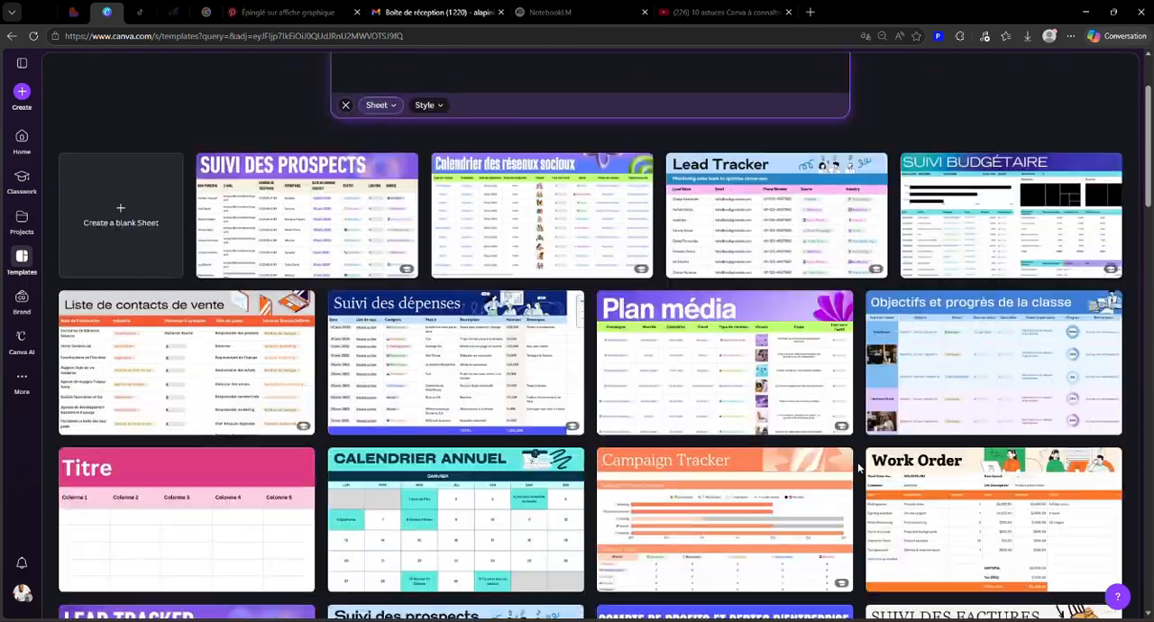
{"action": "left_click", "coordinate": [344, 235]}
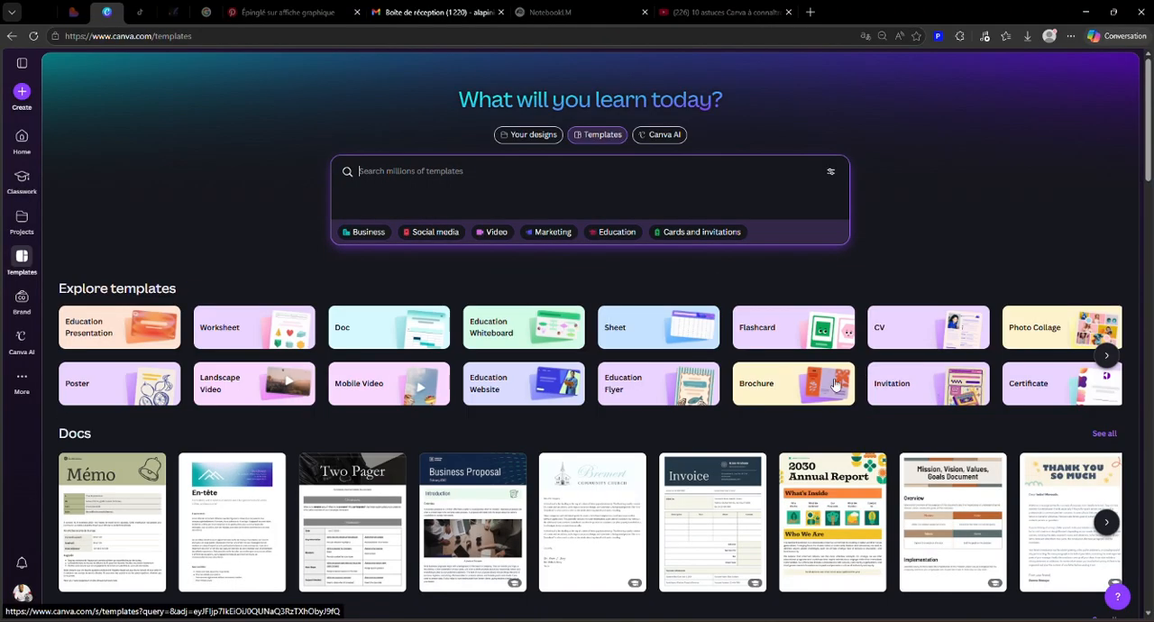
{"action": "left_click", "coordinate": [1107, 354]}
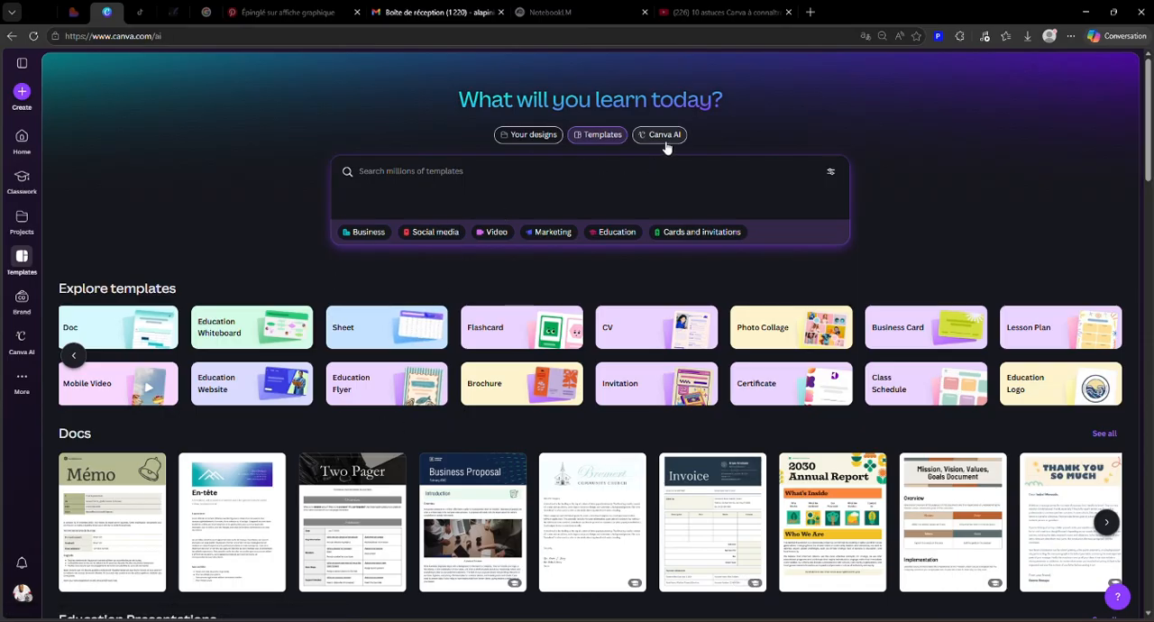
Step: Open Canva AI and look through its recent chats and example ideas for designs, images, writing and code
{"action": "left_click", "coordinate": [665, 136]}
{"action": "scroll", "coordinate": [405, 498], "scroll_direction": "down", "scroll_amount": 1}
{"action": "scroll", "coordinate": [405, 498], "scroll_direction": "down", "scroll_amount": 3}
{"action": "scroll", "coordinate": [531, 352], "scroll_direction": "up", "scroll_amount": 4}
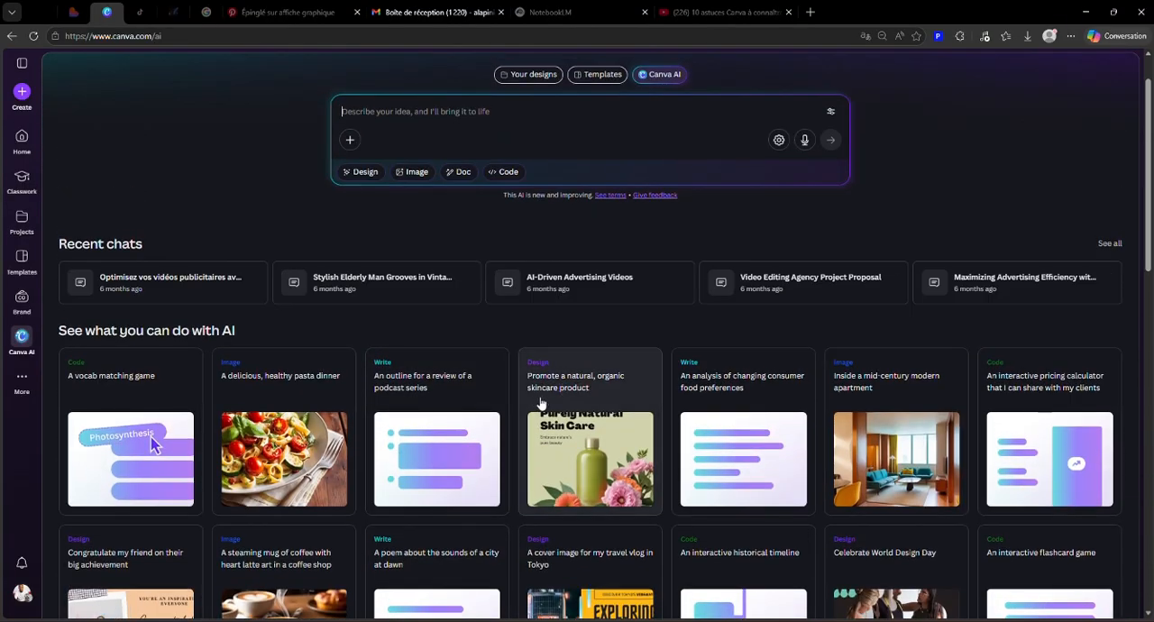
{"action": "scroll", "coordinate": [559, 463], "scroll_direction": "down", "scroll_amount": 2}
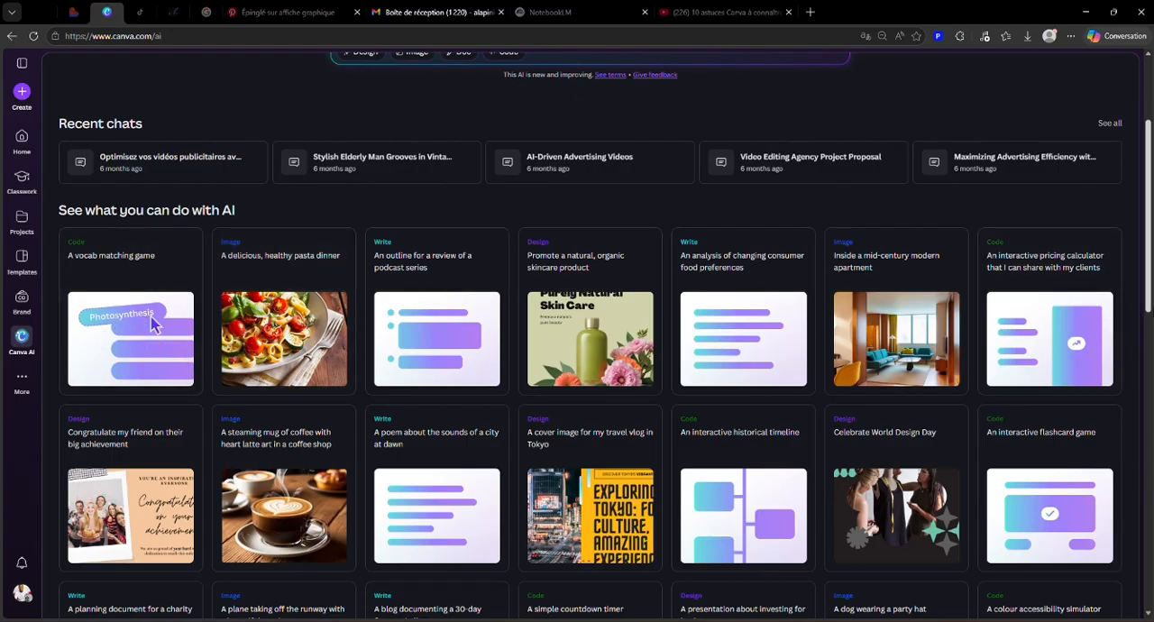
{"action": "scroll", "coordinate": [597, 291], "scroll_direction": "down", "scroll_amount": 5}
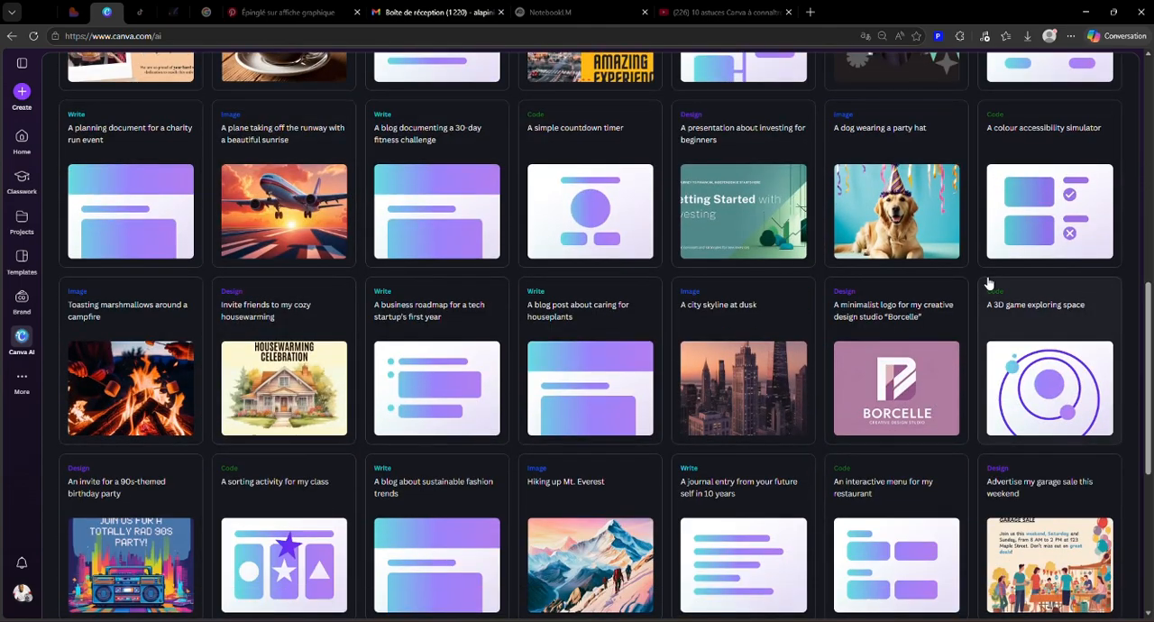
{"action": "scroll", "coordinate": [934, 372], "scroll_direction": "down", "scroll_amount": 5}
{"action": "scroll", "coordinate": [934, 371], "scroll_direction": "up", "scroll_amount": 10}
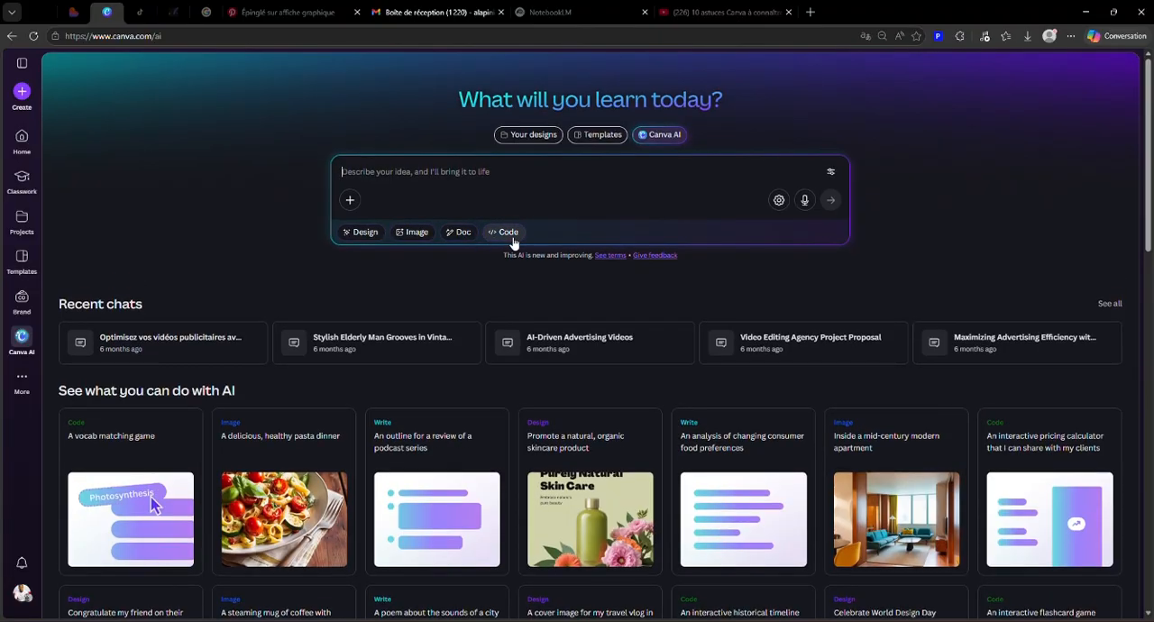
Step: Examine the Canva AI example ideas for Code and clear the Code option
{"action": "left_click", "coordinate": [510, 233]}
{"action": "scroll", "coordinate": [745, 532], "scroll_direction": "down", "scroll_amount": 1}
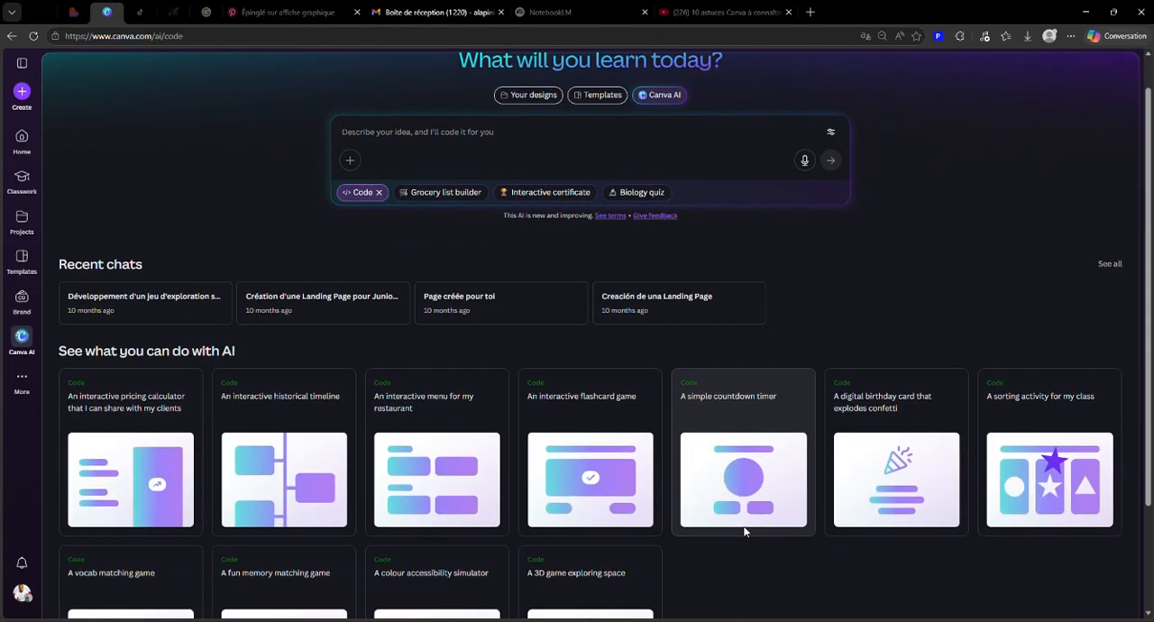
{"action": "scroll", "coordinate": [745, 532], "scroll_direction": "down", "scroll_amount": 2}
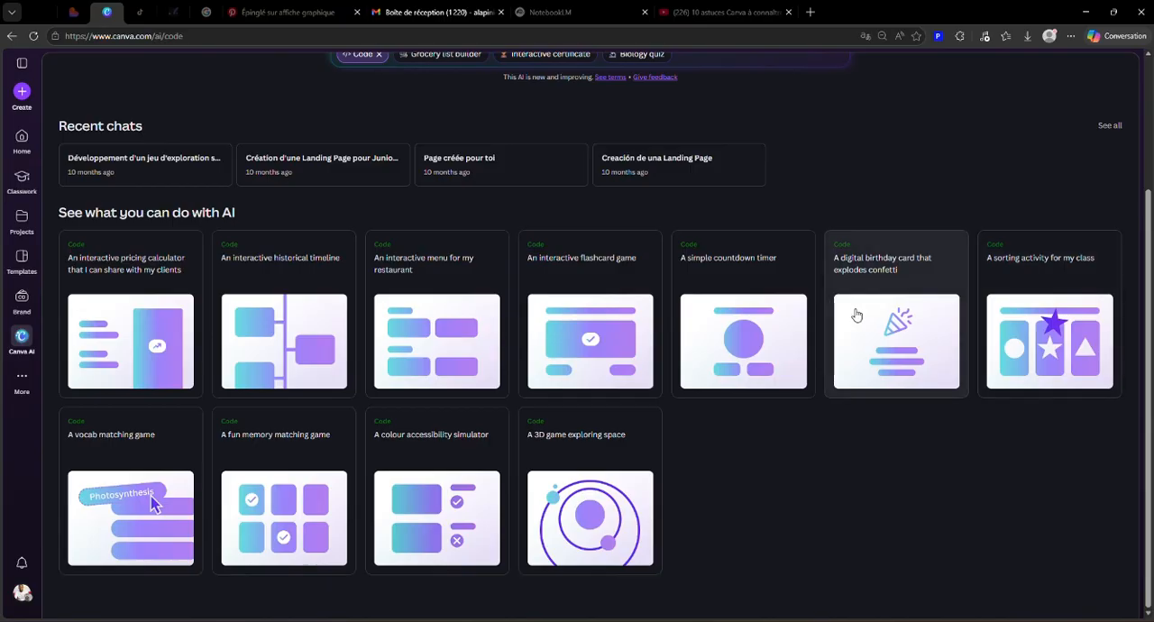
{"action": "scroll", "coordinate": [435, 363], "scroll_direction": "up", "scroll_amount": 3}
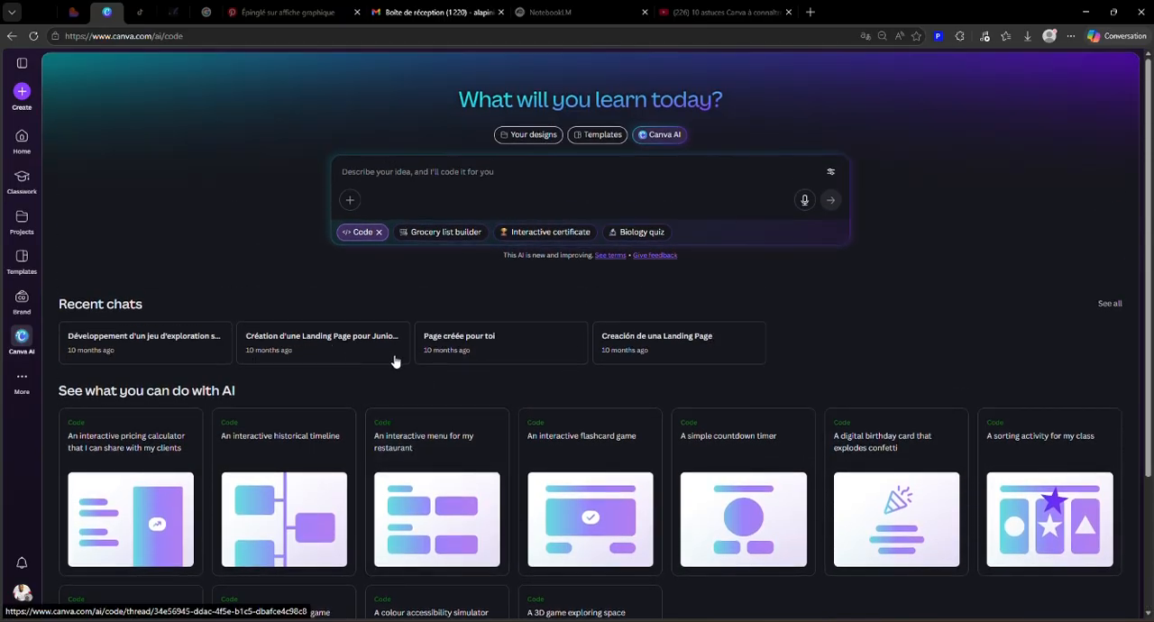
{"action": "left_click", "coordinate": [378, 233]}
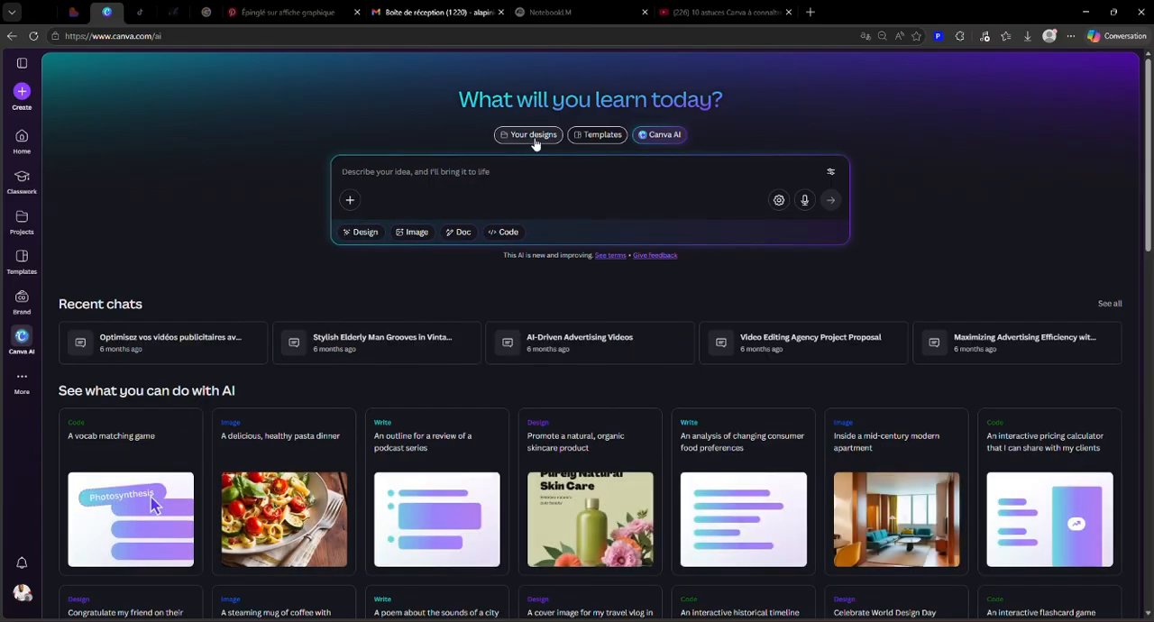
Step: Go to Your designs and look through the recent designs on the home page
{"action": "left_click", "coordinate": [534, 135]}
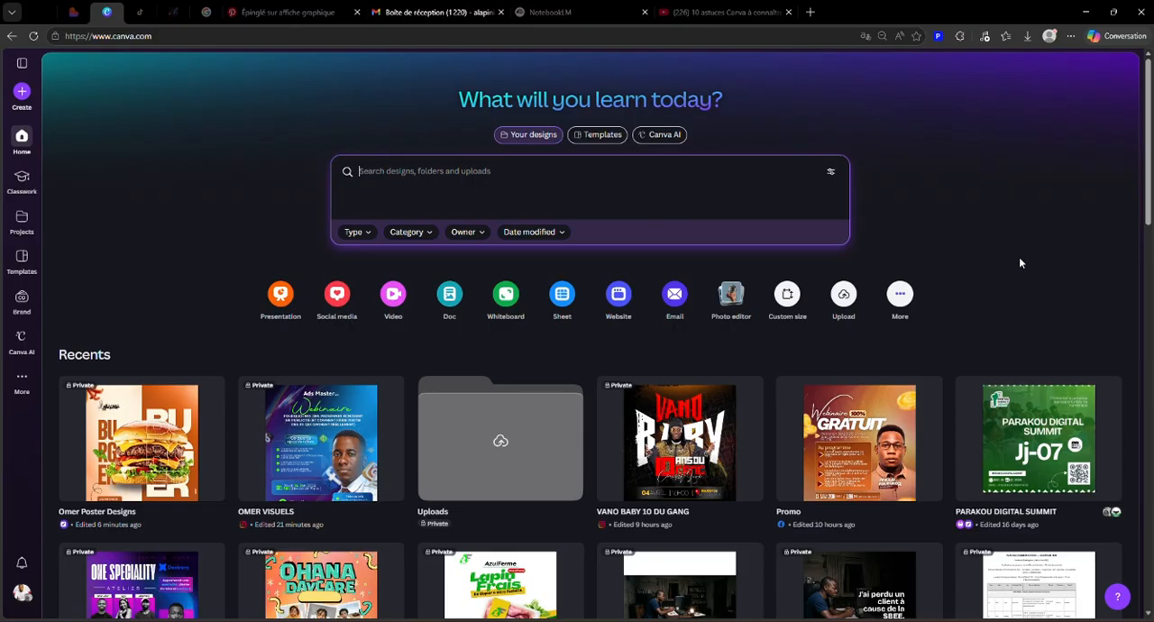
{"action": "scroll", "coordinate": [1021, 262], "scroll_direction": "down", "scroll_amount": 3}
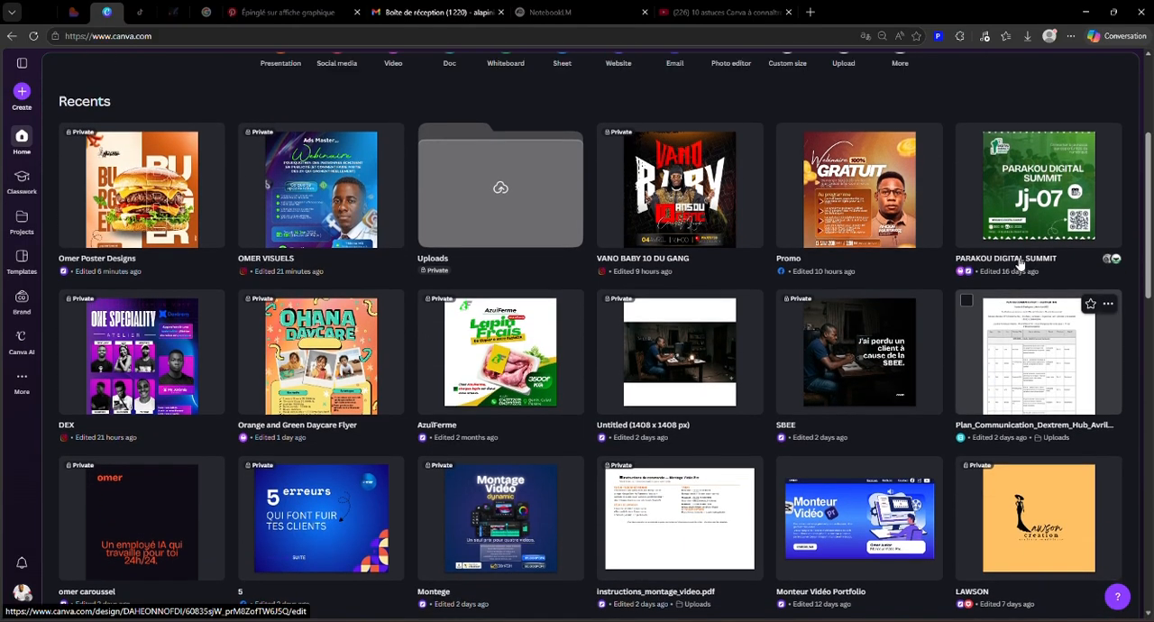
{"action": "scroll", "coordinate": [1021, 263], "scroll_direction": "up", "scroll_amount": 3}
{"action": "scroll", "coordinate": [157, 341], "scroll_direction": "down", "scroll_amount": 4}
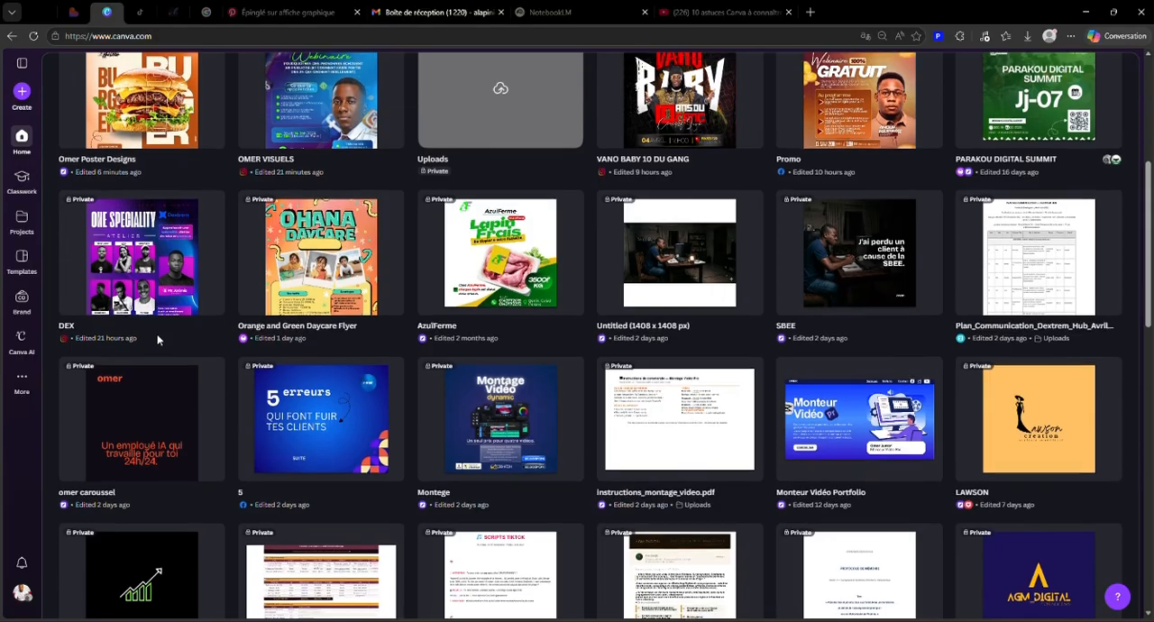
{"action": "scroll", "coordinate": [731, 261], "scroll_direction": "down", "scroll_amount": 5}
{"action": "scroll", "coordinate": [730, 261], "scroll_direction": "down", "scroll_amount": 5}
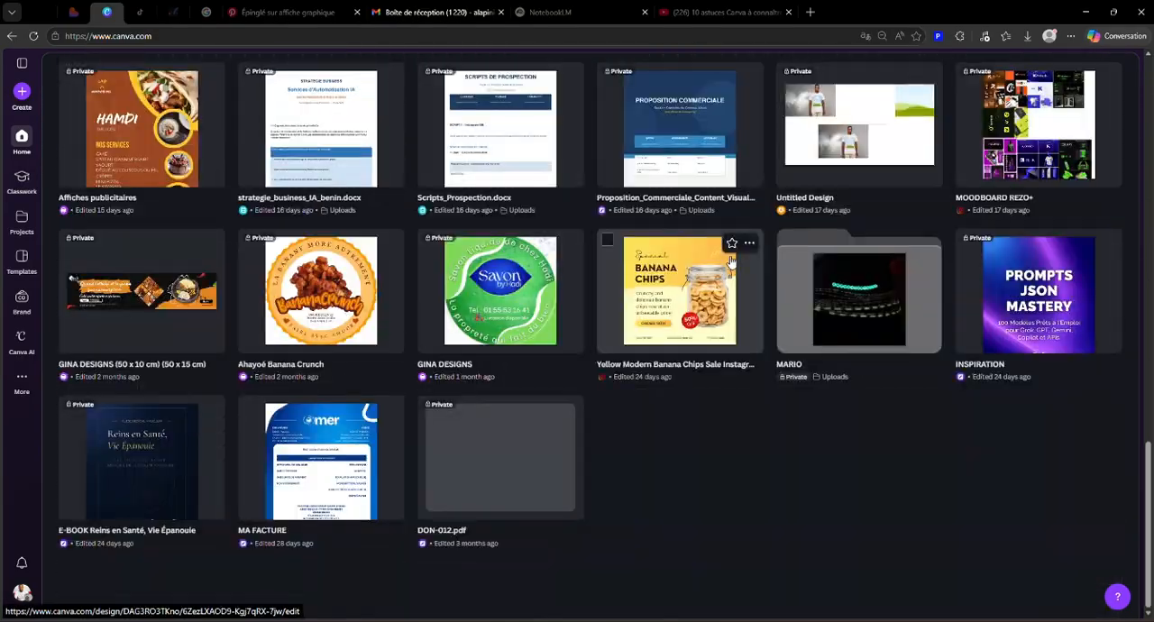
{"action": "scroll", "coordinate": [731, 261], "scroll_direction": "down", "scroll_amount": 6}
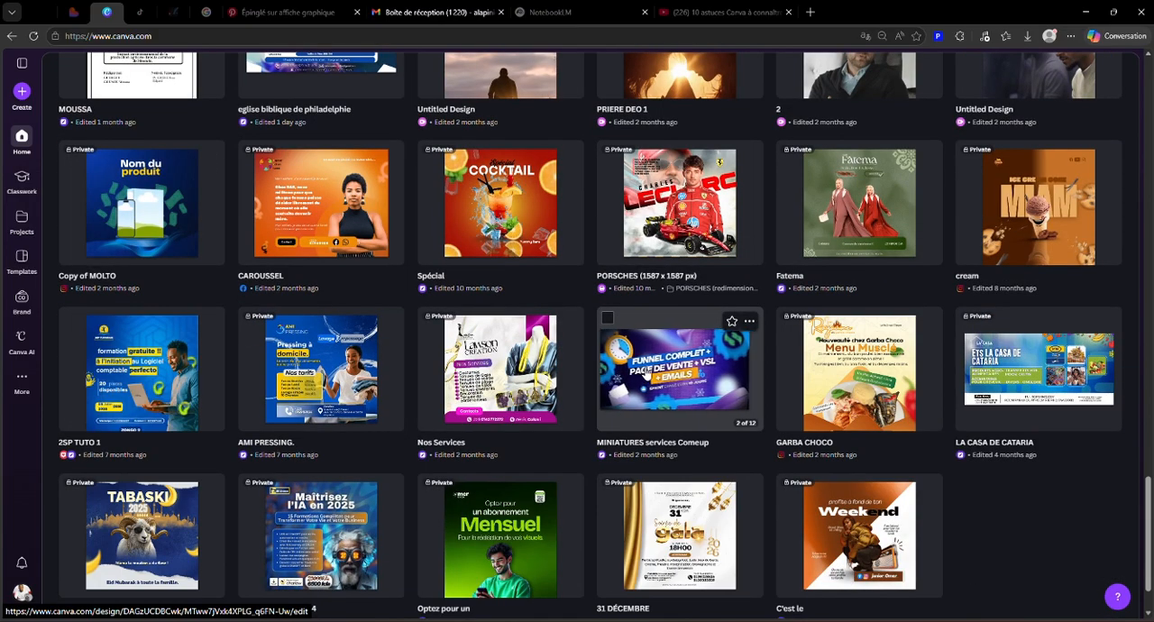
{"action": "scroll", "coordinate": [645, 374], "scroll_direction": "down", "scroll_amount": 1}
{"action": "scroll", "coordinate": [645, 374], "scroll_direction": "up", "scroll_amount": 20}
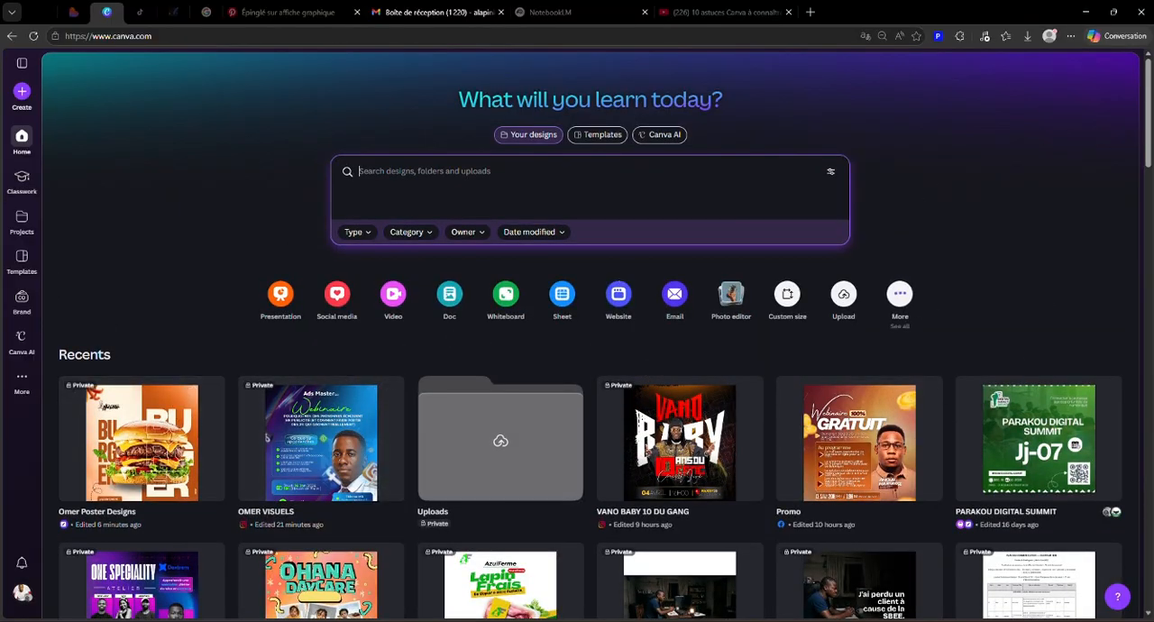
Step: Switch to the image viewer to look at the LUXEOL.png shampoo poster, and return to Canva
{"action": "mouse_move", "coordinate": [791, 621]}
{"action": "left_click", "coordinate": [854, 581]}
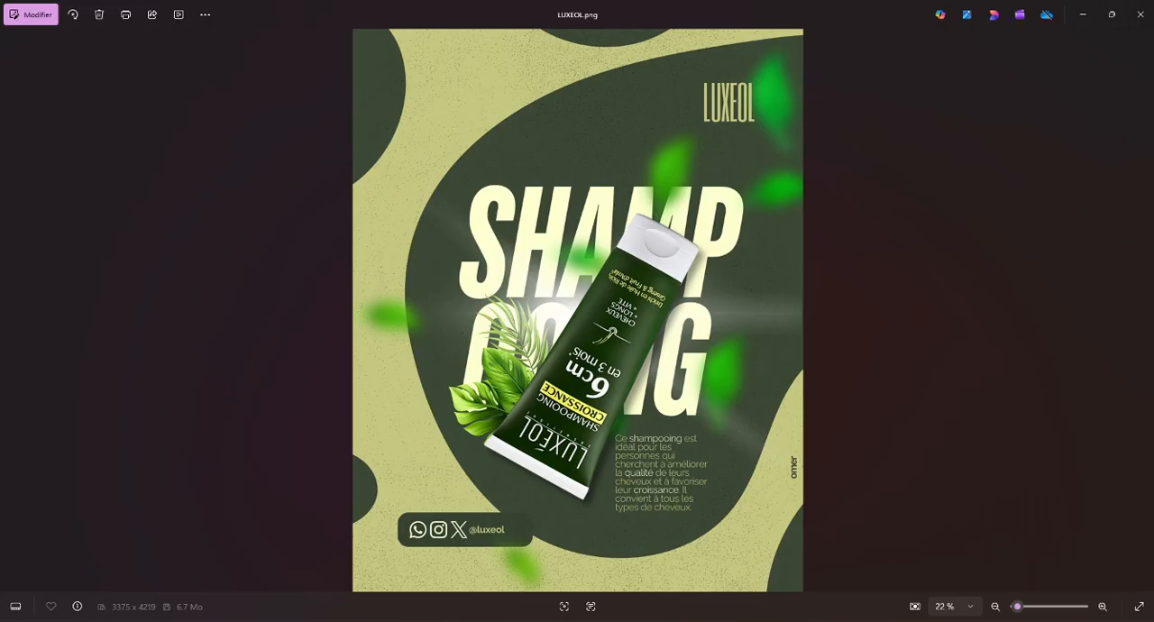
{"action": "key", "text": "alt+Tab"}
Step: Open the recent poster design with the burger cover and view its pages 2, 3 and 5
{"action": "left_click", "coordinate": [140, 440]}
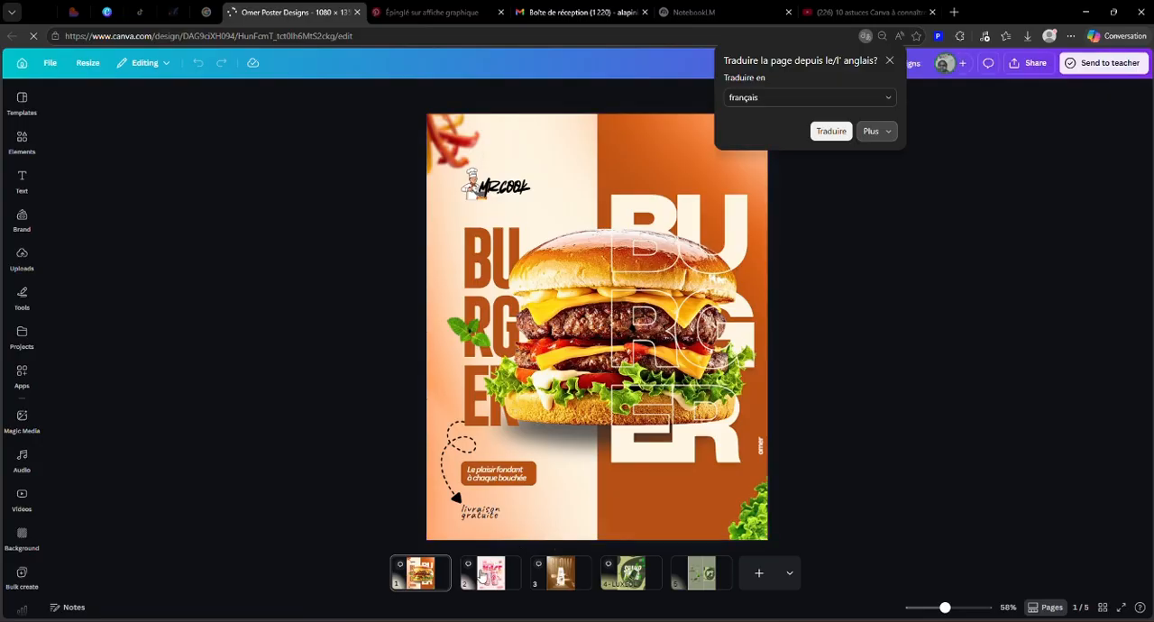
{"action": "left_click", "coordinate": [485, 582]}
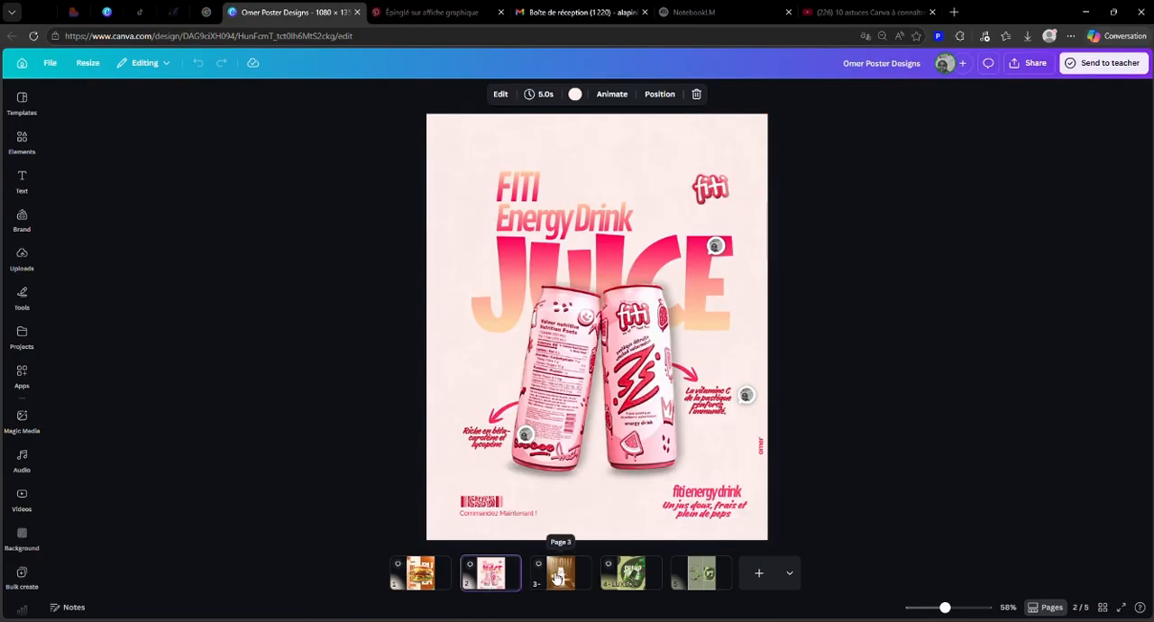
{"action": "left_click", "coordinate": [557, 578]}
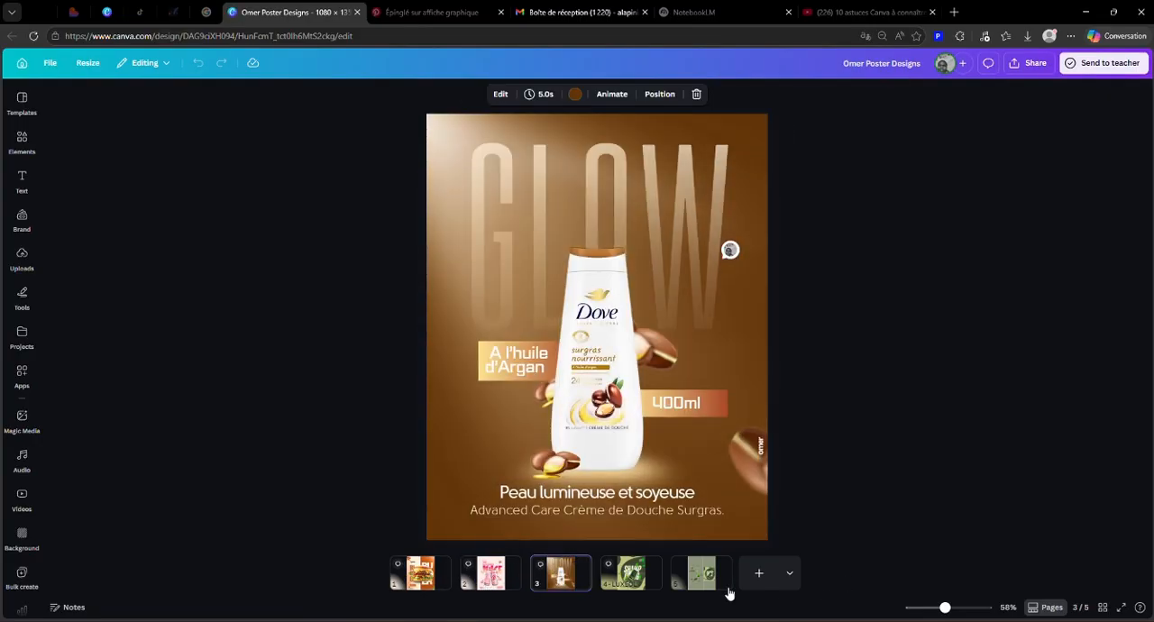
{"action": "left_click", "coordinate": [700, 575]}
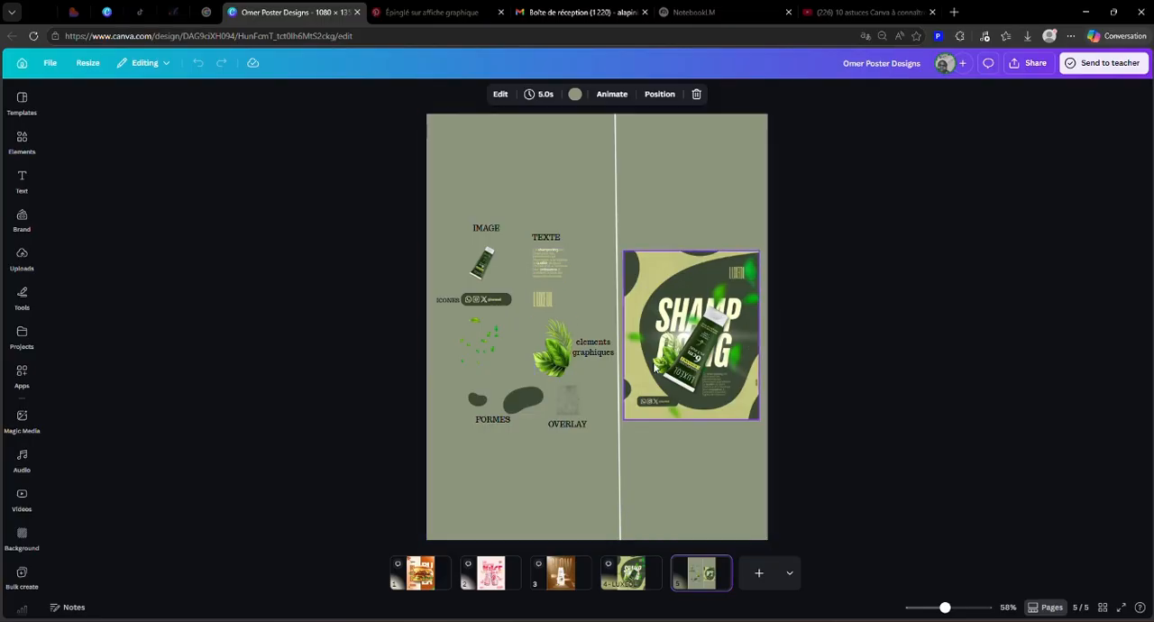
Step: Slightly shrink the finished shampoo poster image on page 5 to clear the dividing line, and deselect it
{"action": "left_click", "coordinate": [656, 367]}
{"action": "left_click_drag", "start_coordinate": [620, 422], "coordinate": [604, 402]}
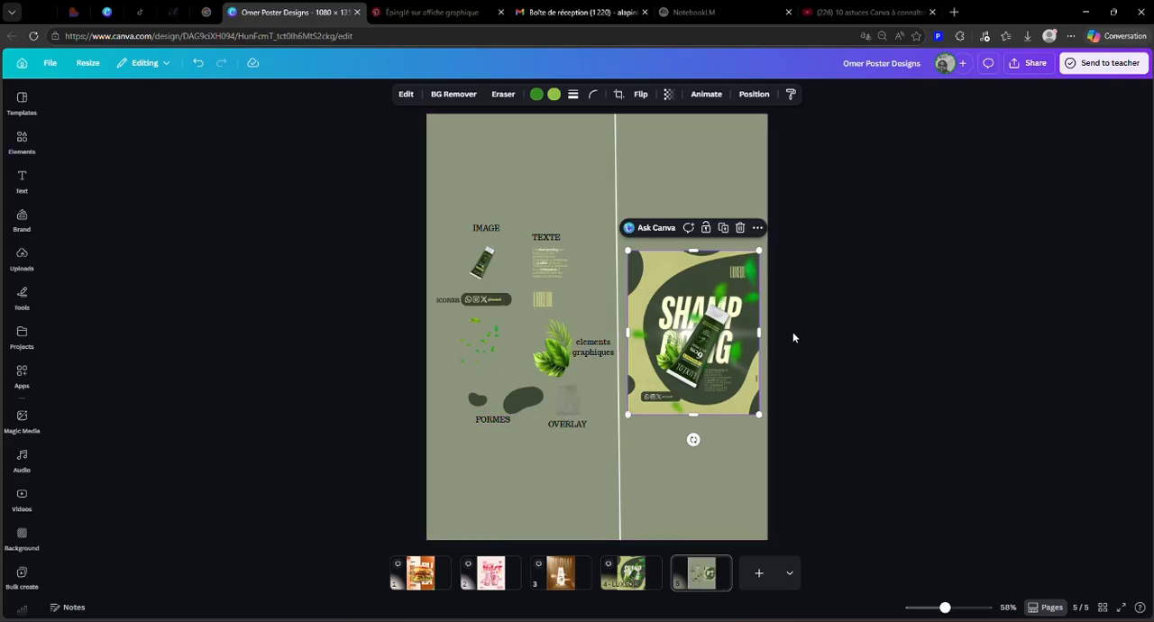
{"action": "left_click", "coordinate": [808, 296]}
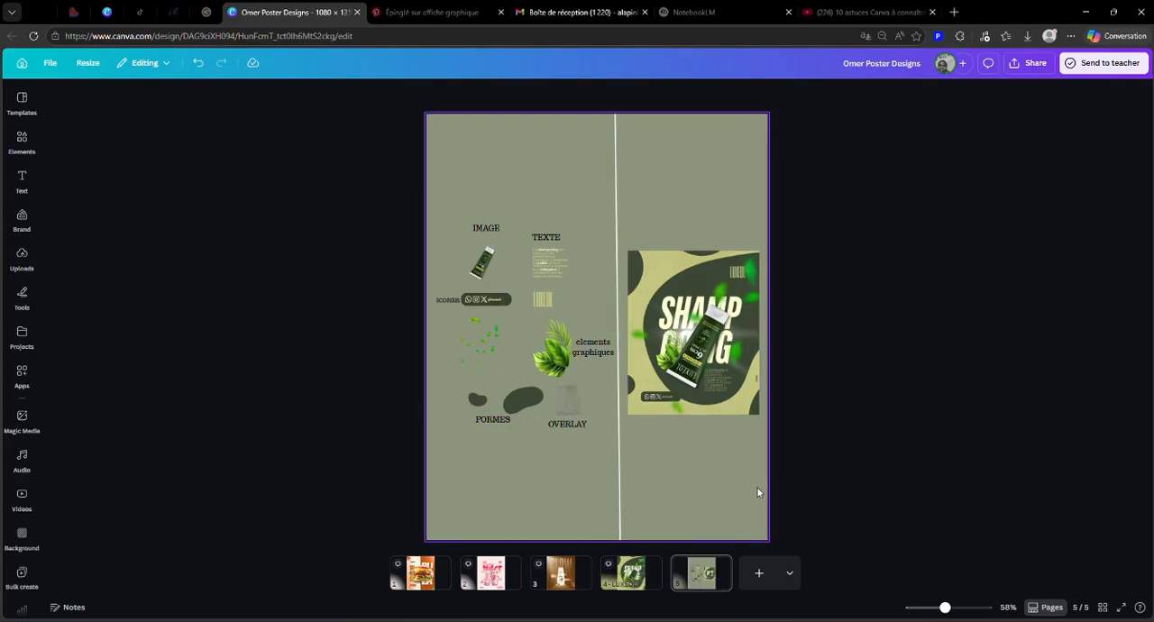
Step: Add a blank page 6 and compare it with the element breakdown on page 5 and the poster on page 4
{"action": "left_click", "coordinate": [749, 585]}
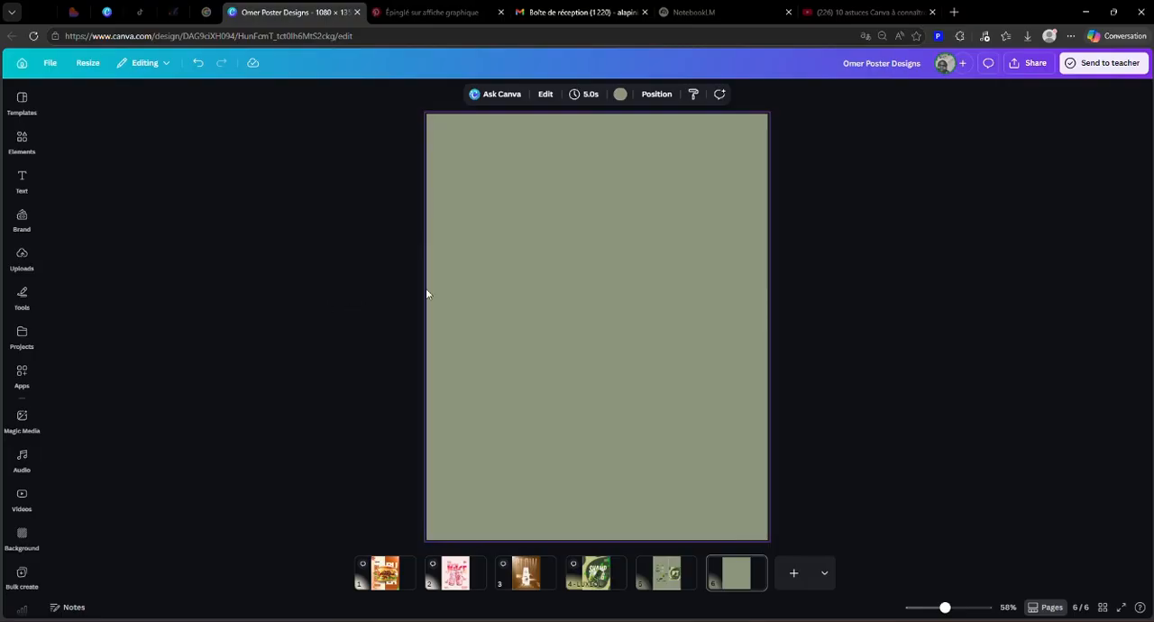
{"action": "left_click", "coordinate": [662, 581]}
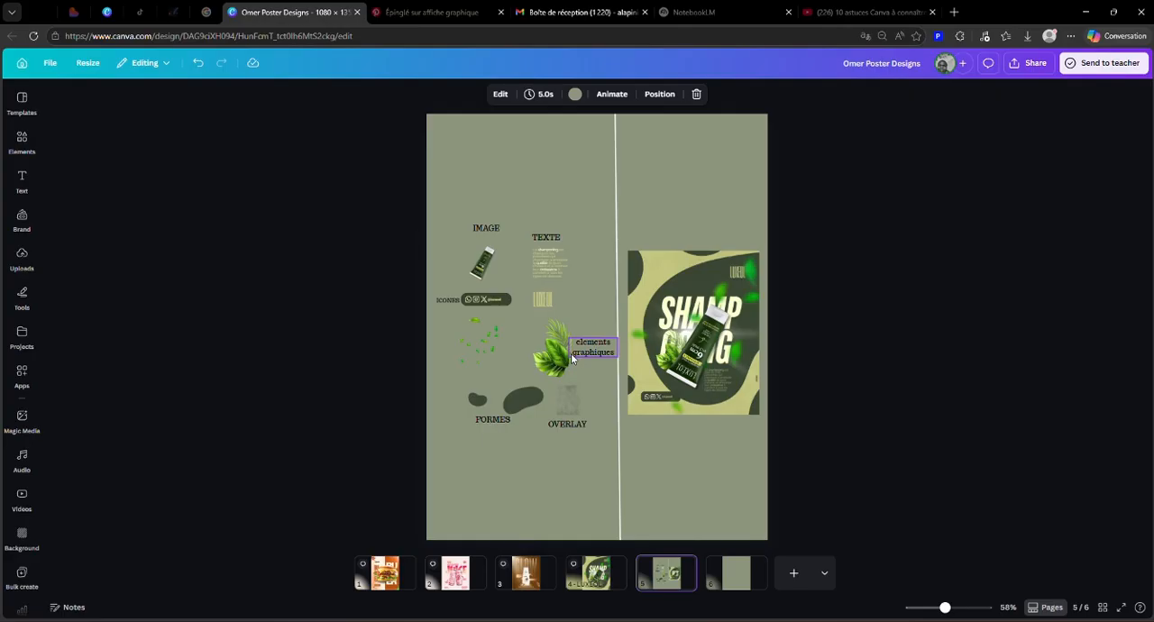
{"action": "scroll", "coordinate": [573, 359], "scroll_direction": "up", "scroll_amount": 1}
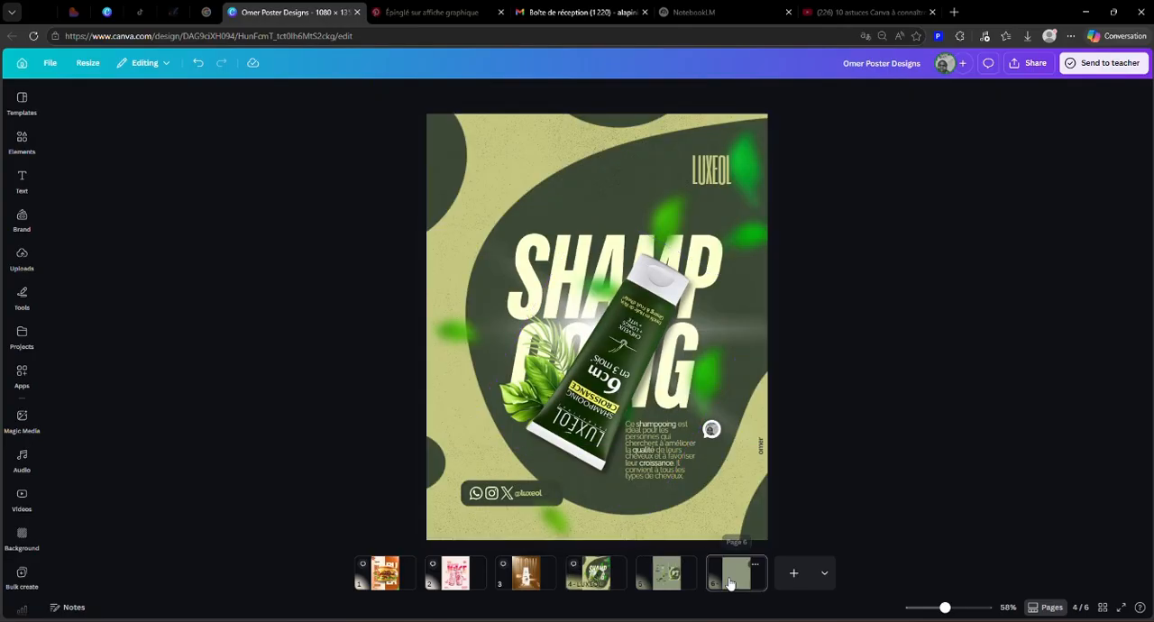
{"action": "left_click", "coordinate": [732, 577]}
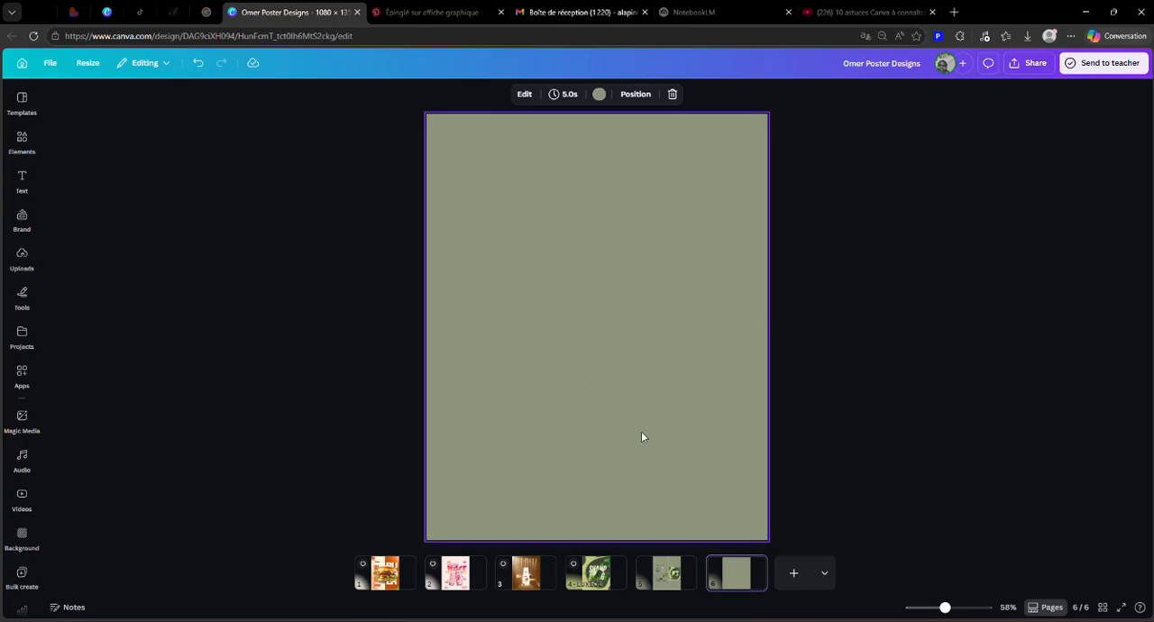
Step: Return to page 5 and examine the finished shampoo poster image beside its separate components
{"action": "left_click", "coordinate": [675, 584]}
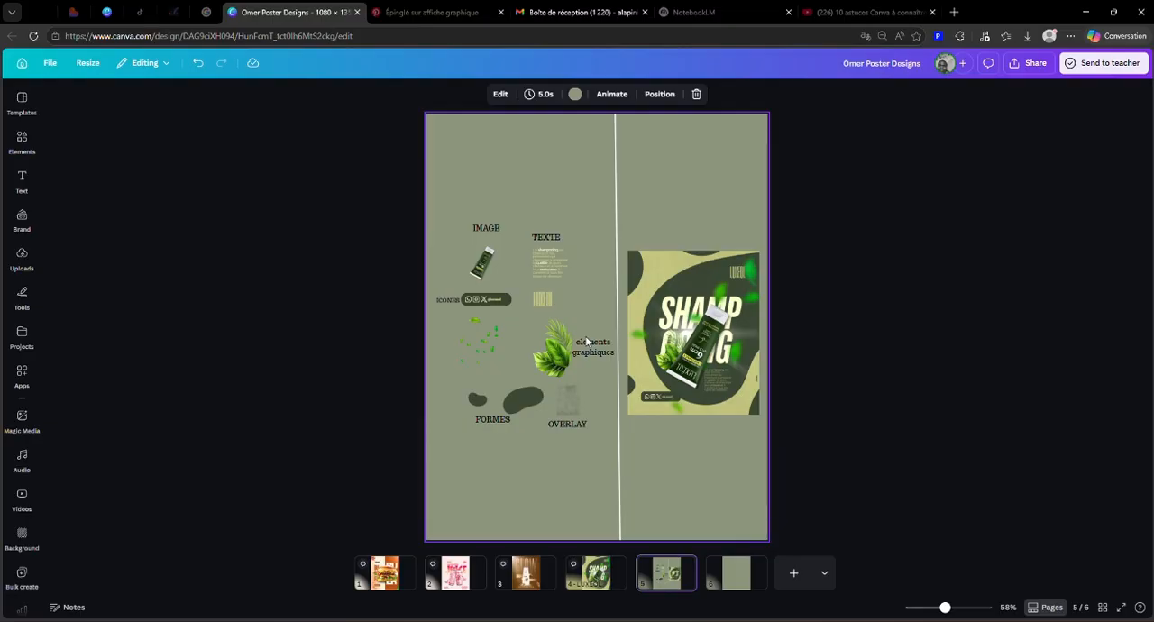
{"action": "left_click", "coordinate": [696, 341]}
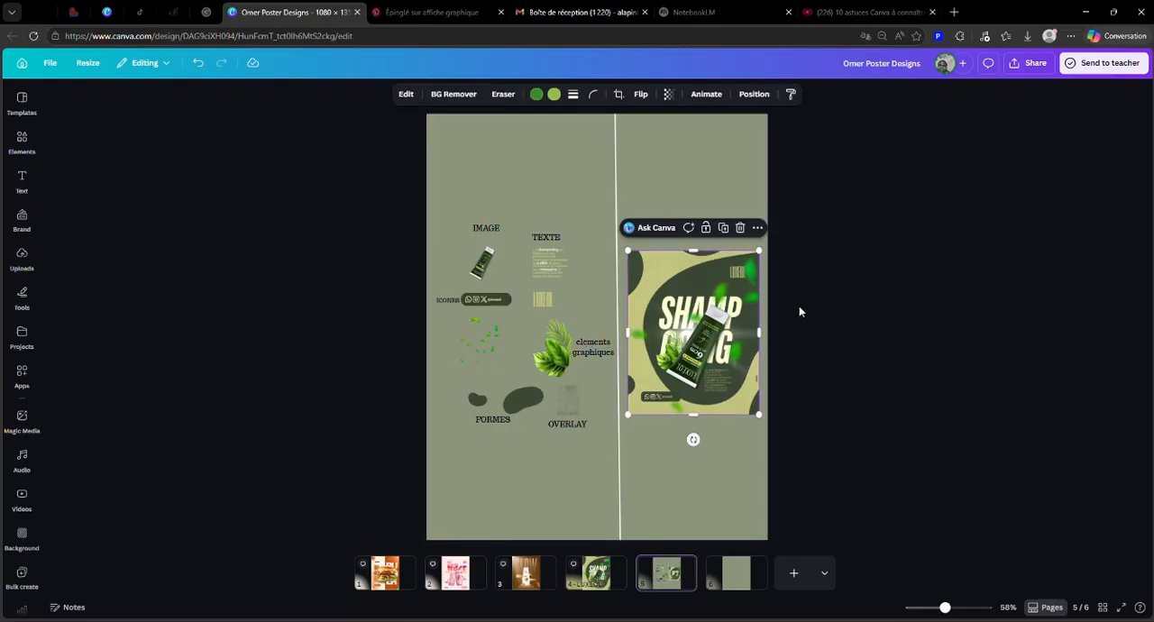
{"action": "left_click", "coordinate": [842, 310]}
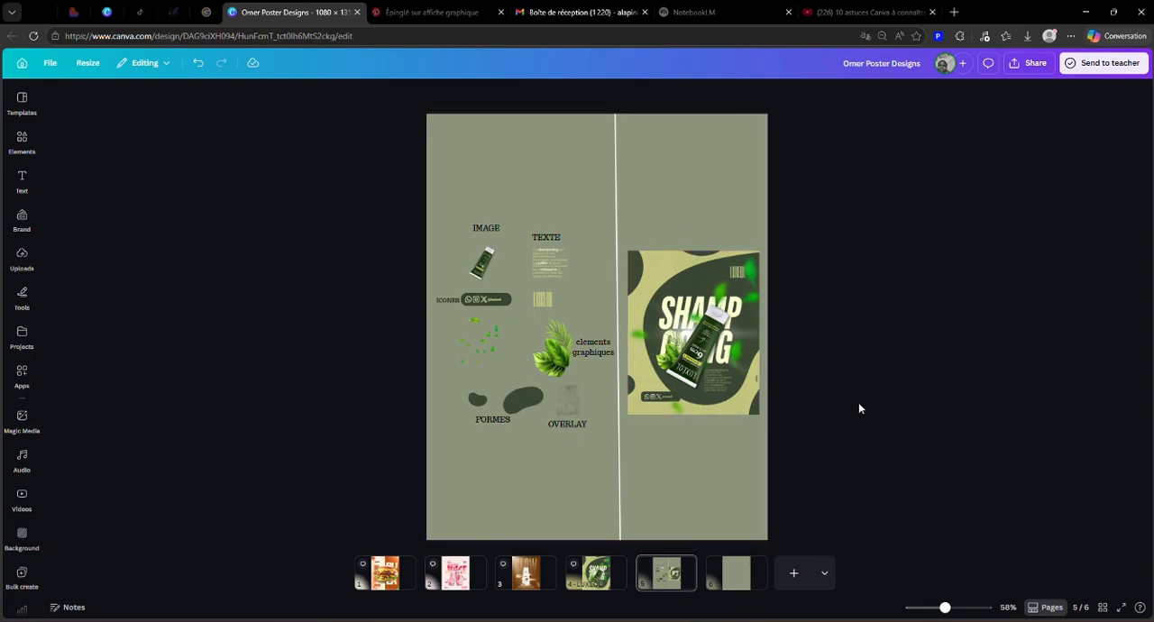
Step: Set the background of page 6 to the document colour Grey yellow #c5c881
{"action": "left_click", "coordinate": [722, 472]}
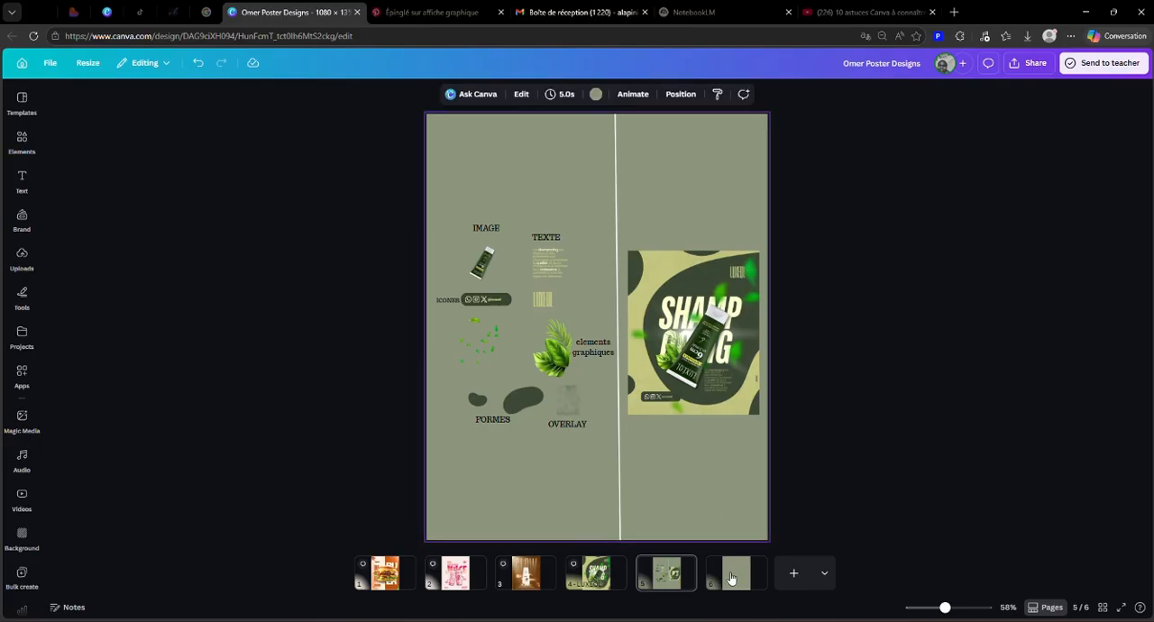
{"action": "left_click", "coordinate": [732, 570]}
{"action": "left_click", "coordinate": [526, 311]}
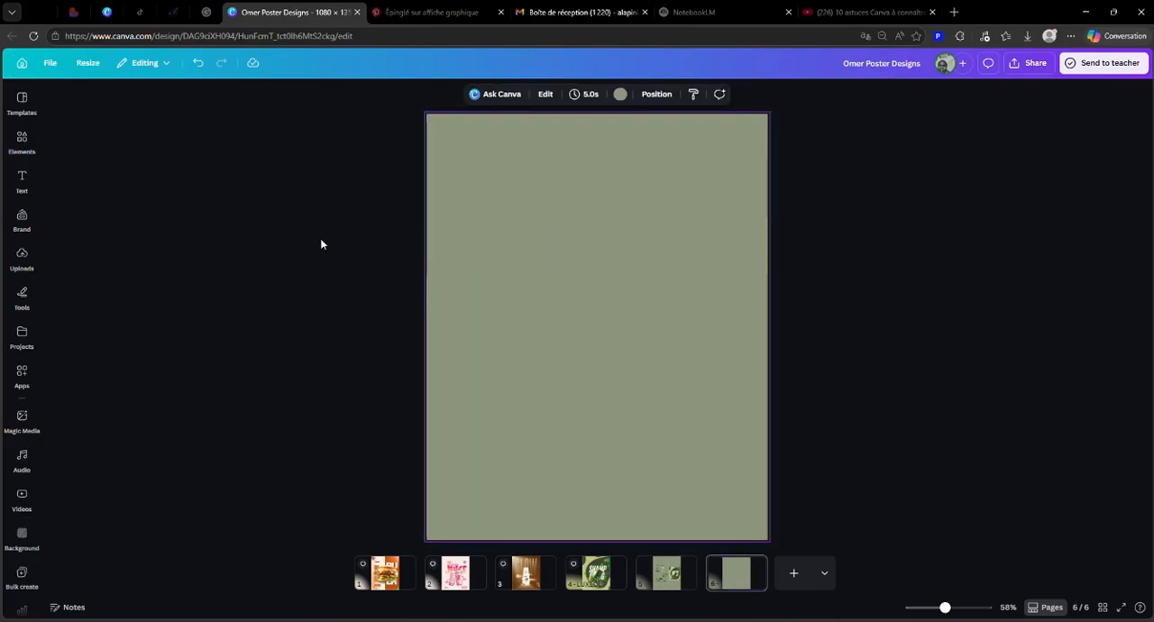
{"action": "left_click_drag", "start_coordinate": [775, 213], "coordinate": [966, 309]}
{"action": "left_click", "coordinate": [613, 183]}
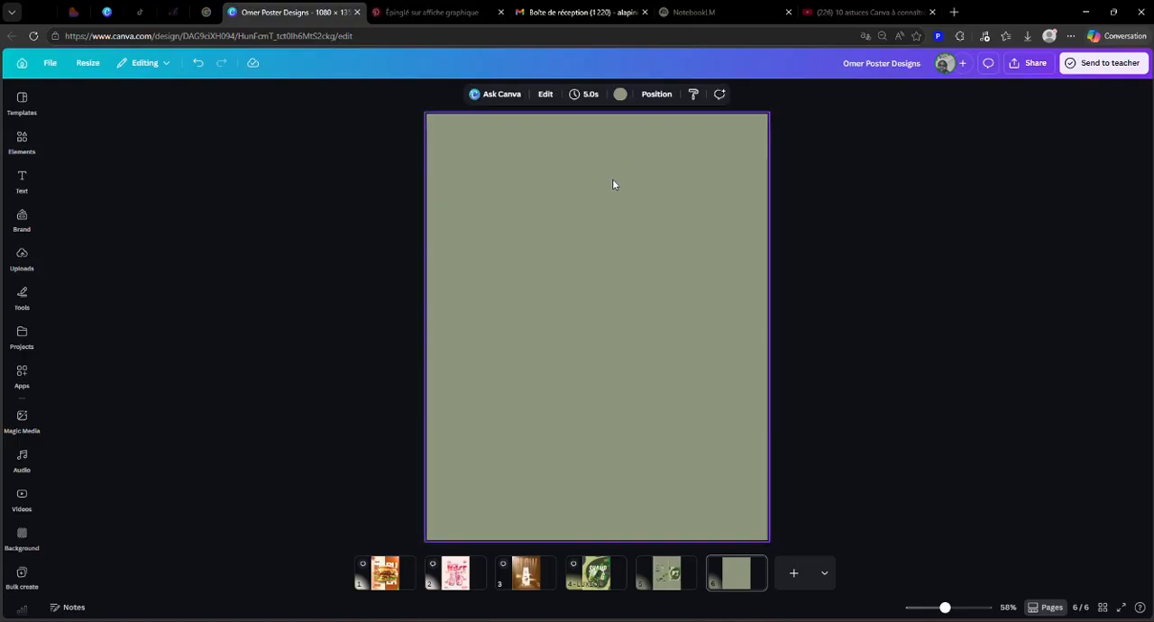
{"action": "left_click", "coordinate": [620, 94]}
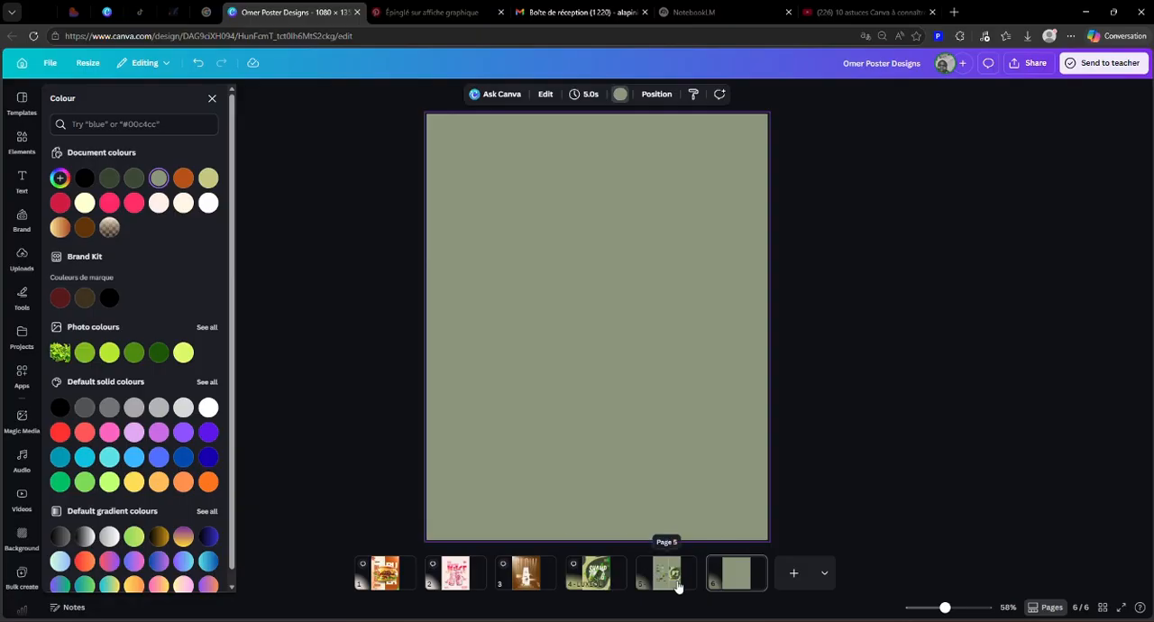
{"action": "left_click", "coordinate": [210, 187]}
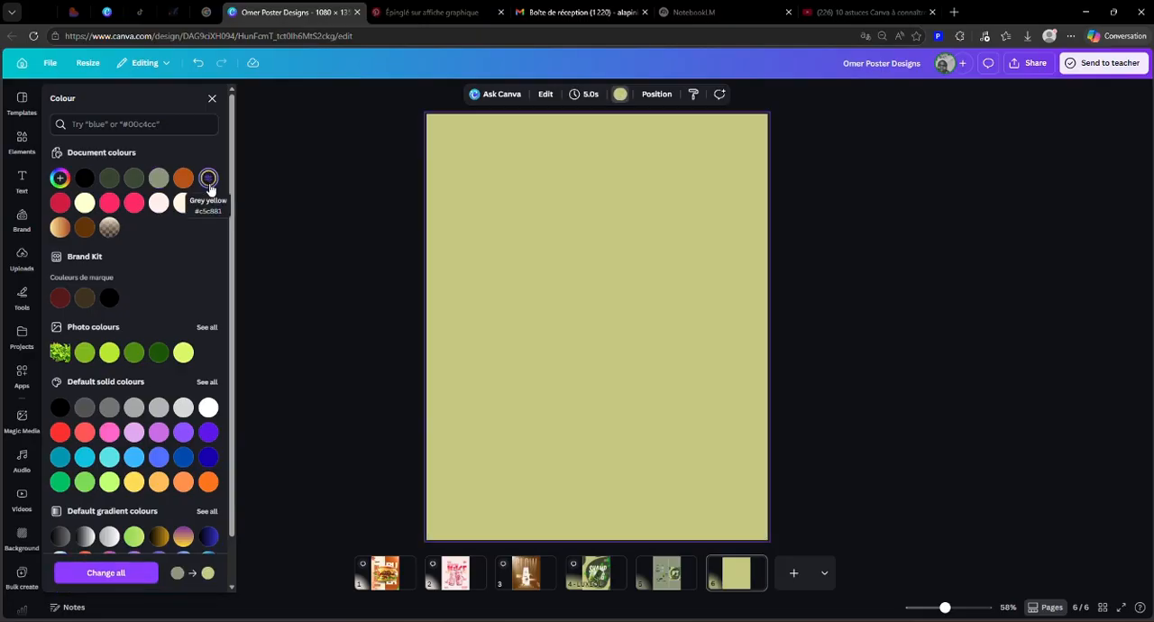
{"action": "left_click", "coordinate": [969, 326]}
Step: Examine the hex code of page 6's background in the solid colour picker, leaving the colour as is
{"action": "left_click", "coordinate": [621, 94]}
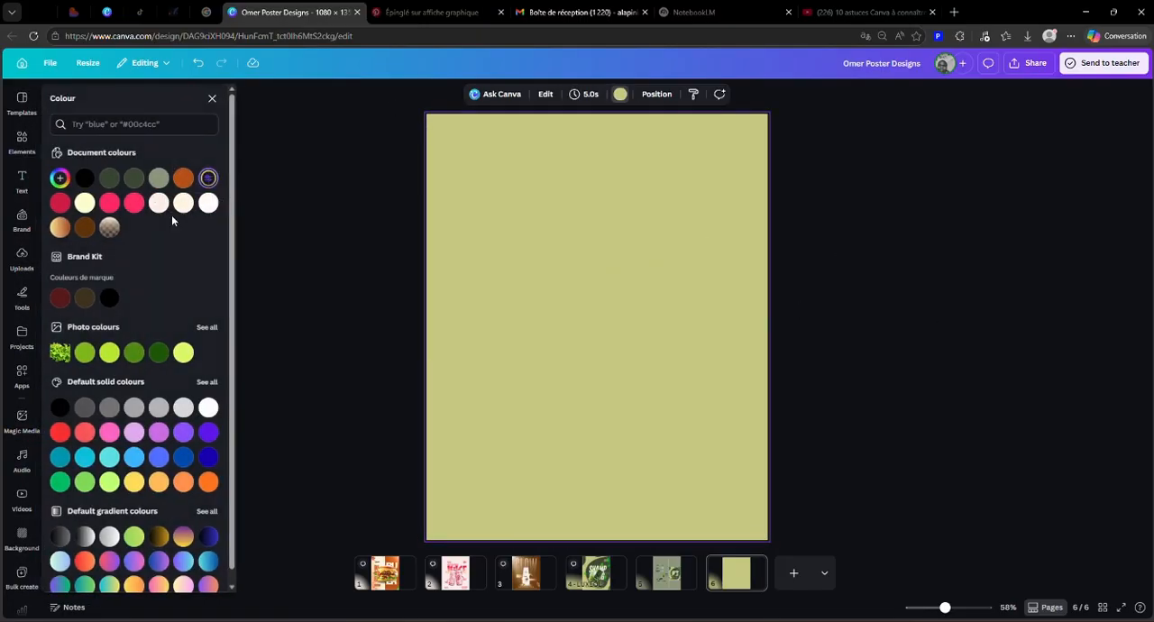
{"action": "left_click", "coordinate": [208, 179]}
{"action": "left_click", "coordinate": [209, 179]}
{"action": "left_click", "coordinate": [208, 178]}
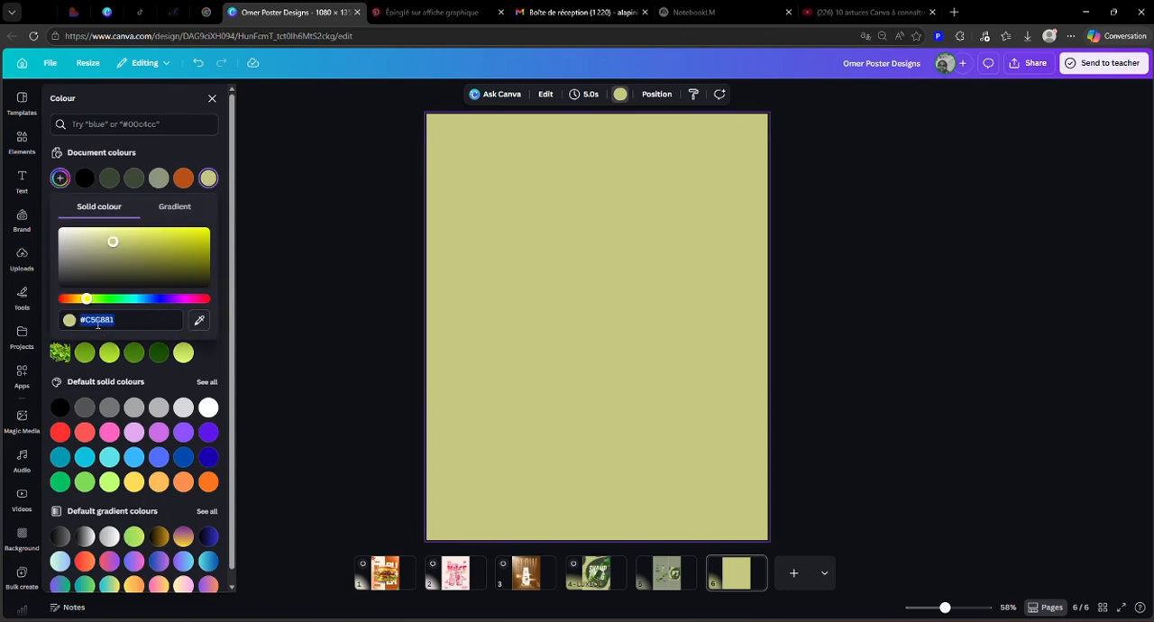
{"action": "left_click", "coordinate": [828, 317]}
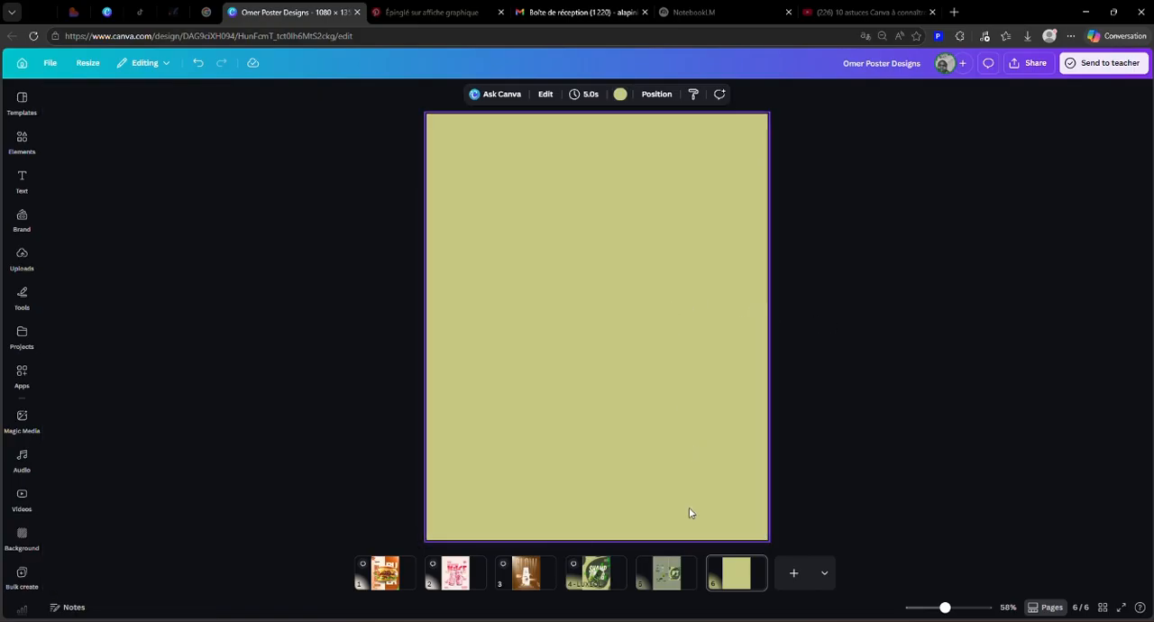
{"action": "left_click", "coordinate": [786, 338]}
{"action": "left_click", "coordinate": [722, 305]}
{"action": "left_click", "coordinate": [377, 198]}
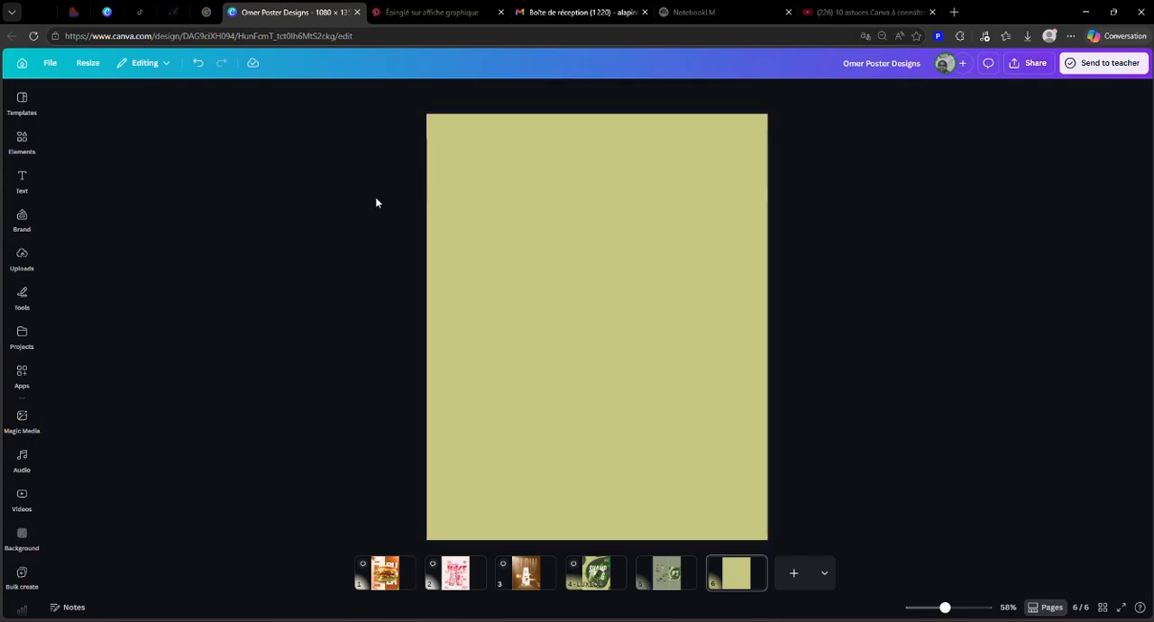
{"action": "left_click", "coordinate": [645, 278]}
{"action": "left_click", "coordinate": [397, 272]}
Step: Change page 6's background to a yellow-to-green gradient, try the different styles and settle on the diagonal linear one
{"action": "left_click", "coordinate": [560, 268]}
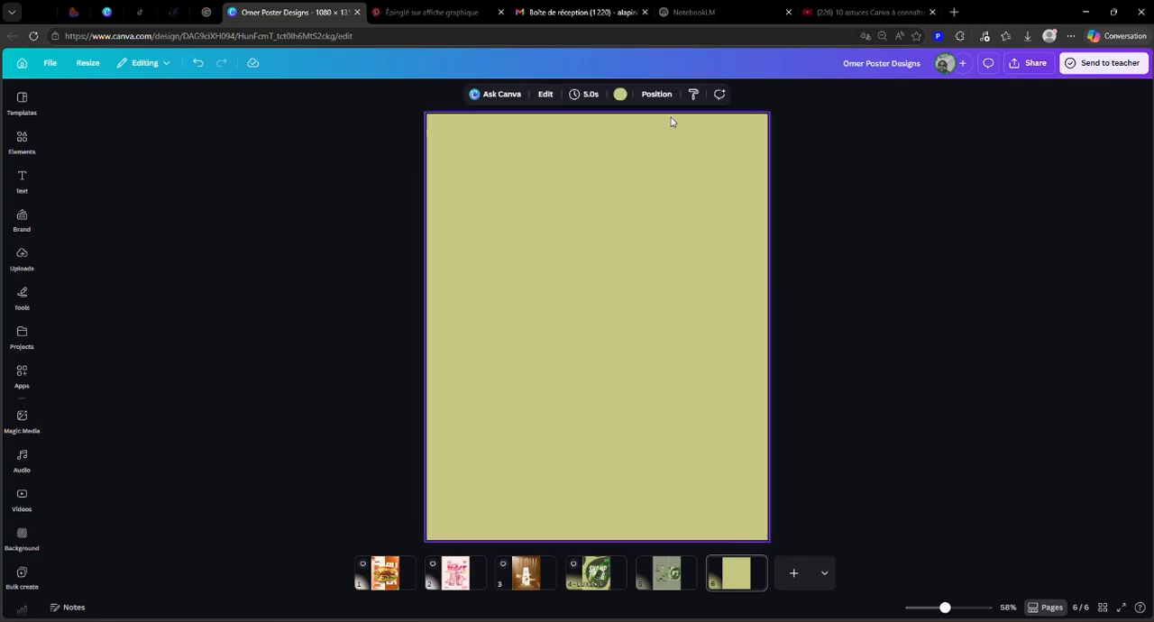
{"action": "left_click", "coordinate": [620, 96]}
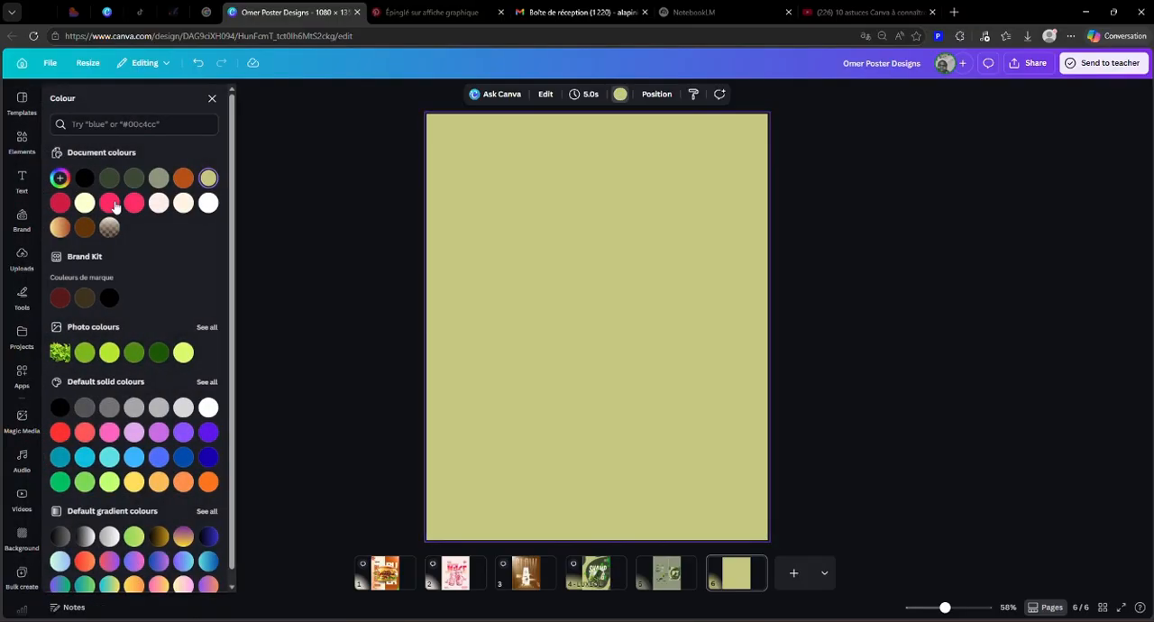
{"action": "left_click", "coordinate": [207, 180]}
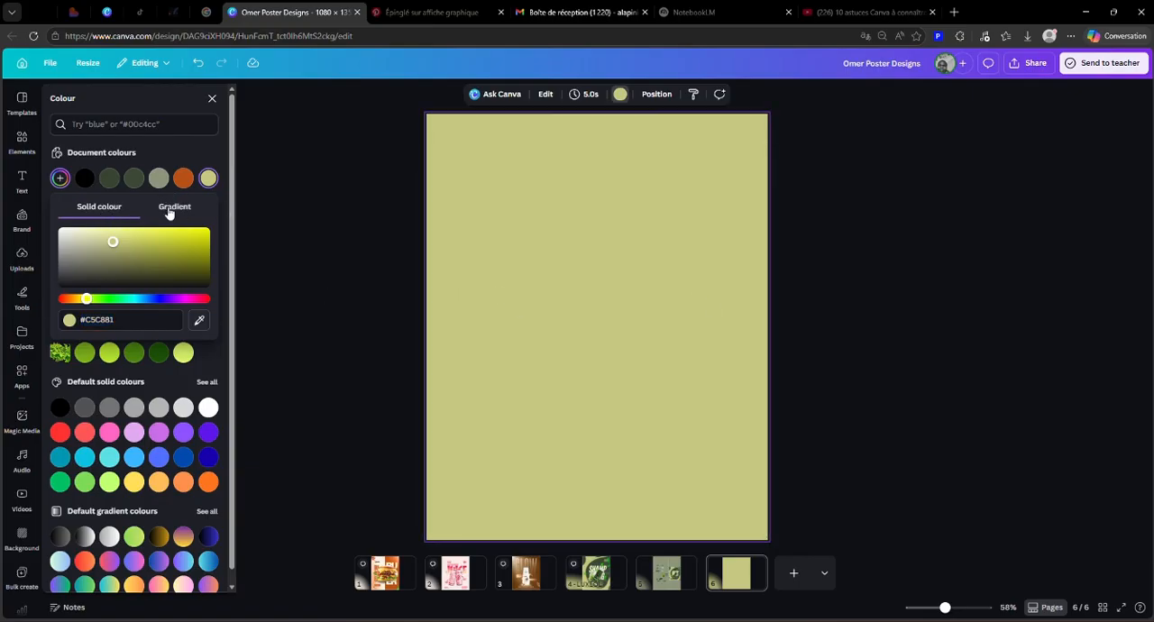
{"action": "left_click", "coordinate": [174, 208]}
{"action": "left_click", "coordinate": [101, 305]}
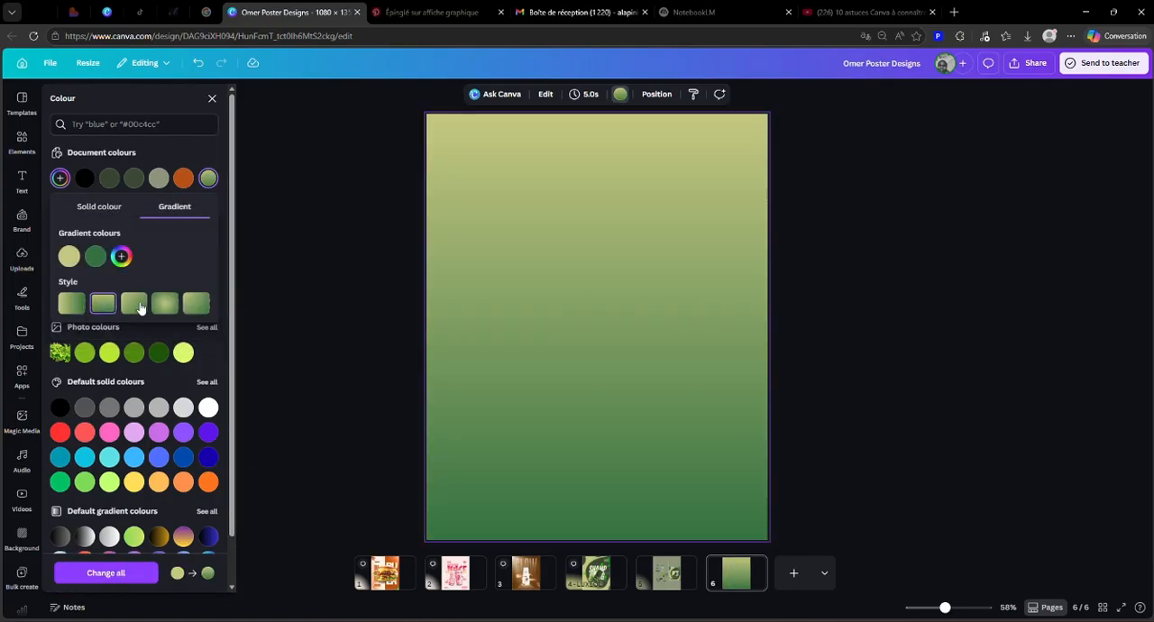
{"action": "left_click", "coordinate": [134, 305]}
{"action": "left_click", "coordinate": [164, 305]}
{"action": "left_click", "coordinate": [195, 305]}
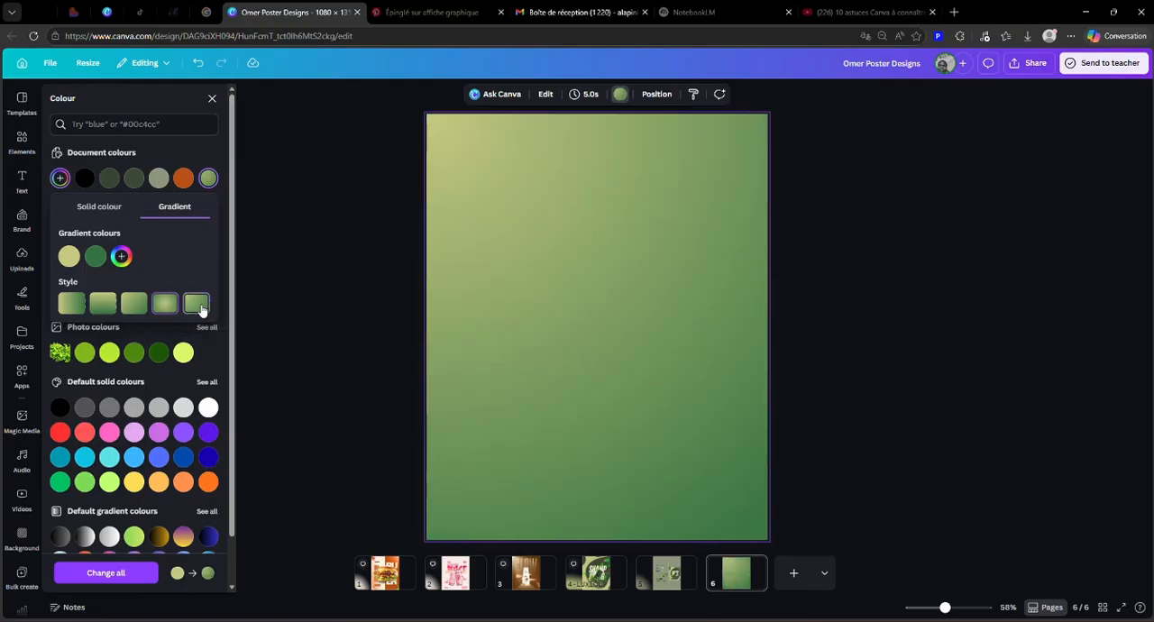
{"action": "left_click", "coordinate": [134, 305]}
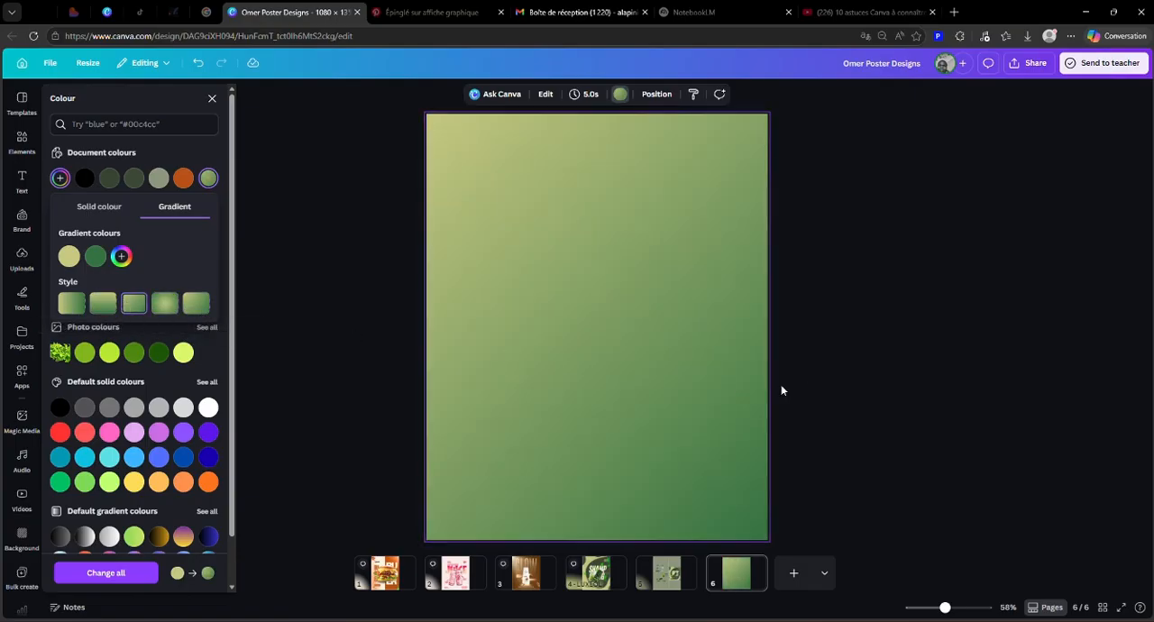
{"action": "left_click", "coordinate": [909, 327]}
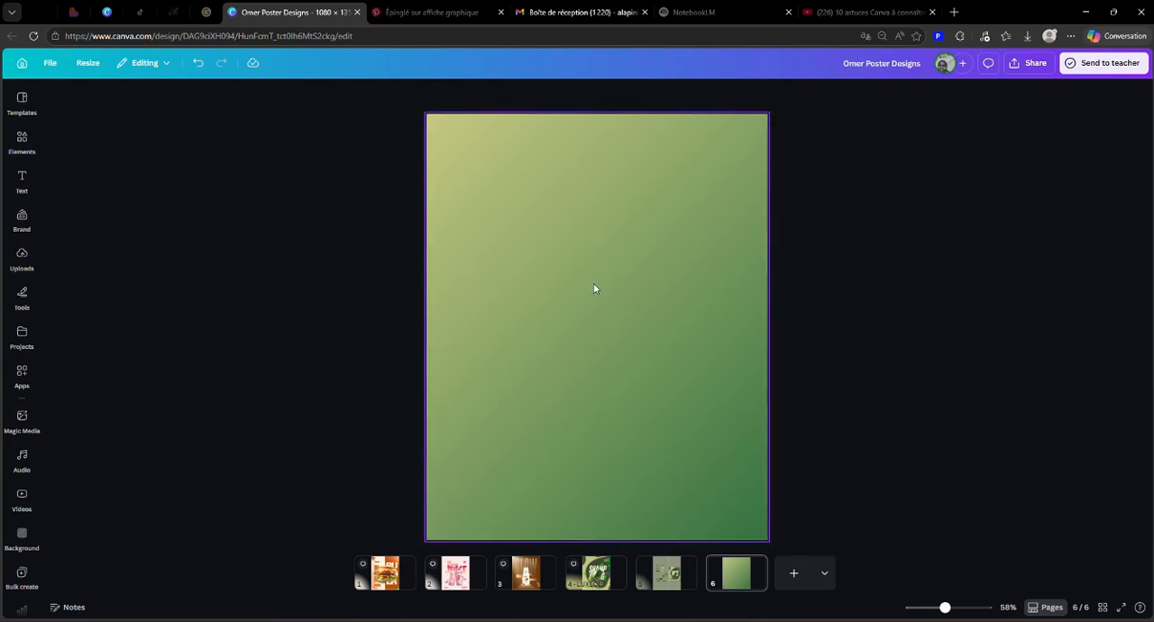
Step: Try reordering page 6's gradient colours, switching gradient styles and adding #357241 as a third colour
{"action": "left_click", "coordinate": [606, 177]}
{"action": "left_click", "coordinate": [620, 94]}
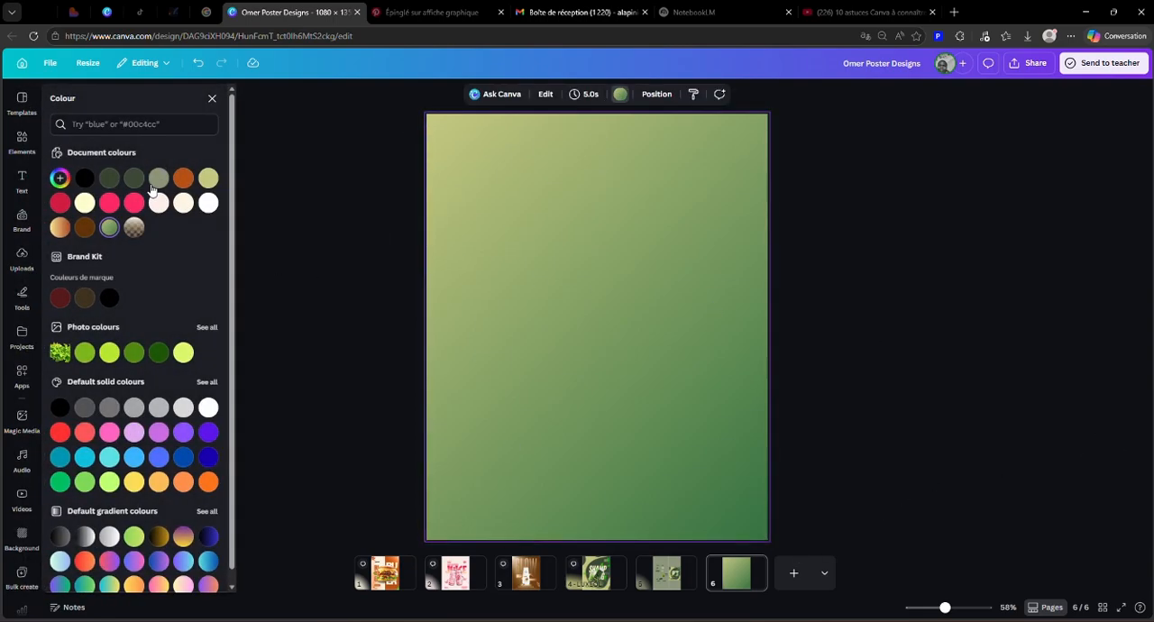
{"action": "left_click", "coordinate": [109, 227]}
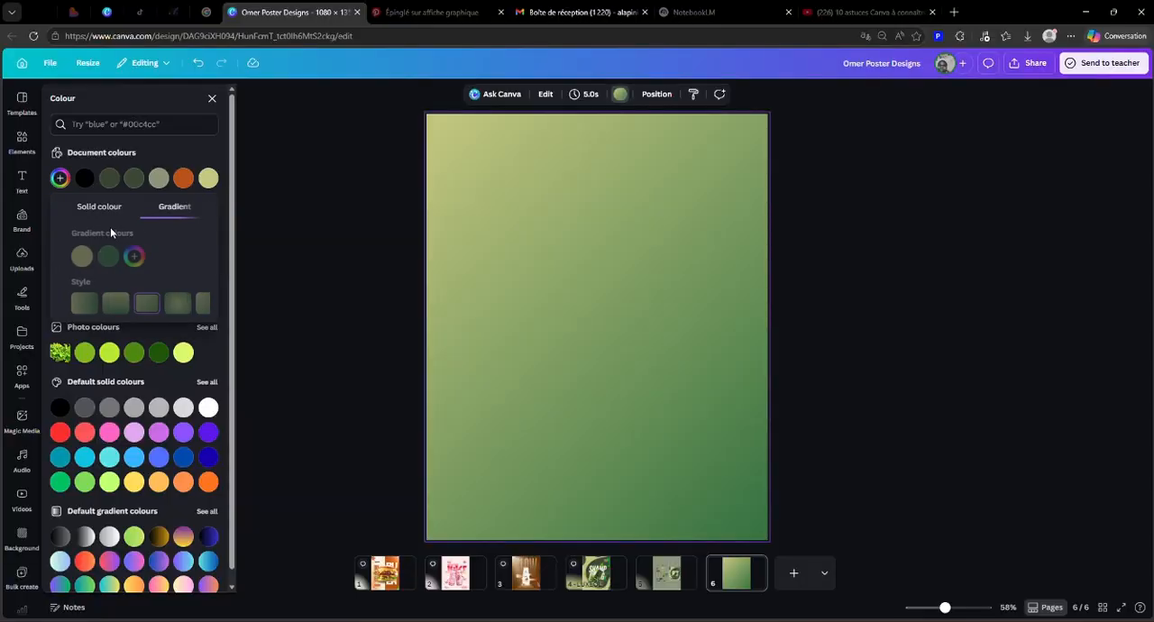
{"action": "left_click_drag", "start_coordinate": [68, 256], "coordinate": [106, 263]}
{"action": "left_click", "coordinate": [72, 305]}
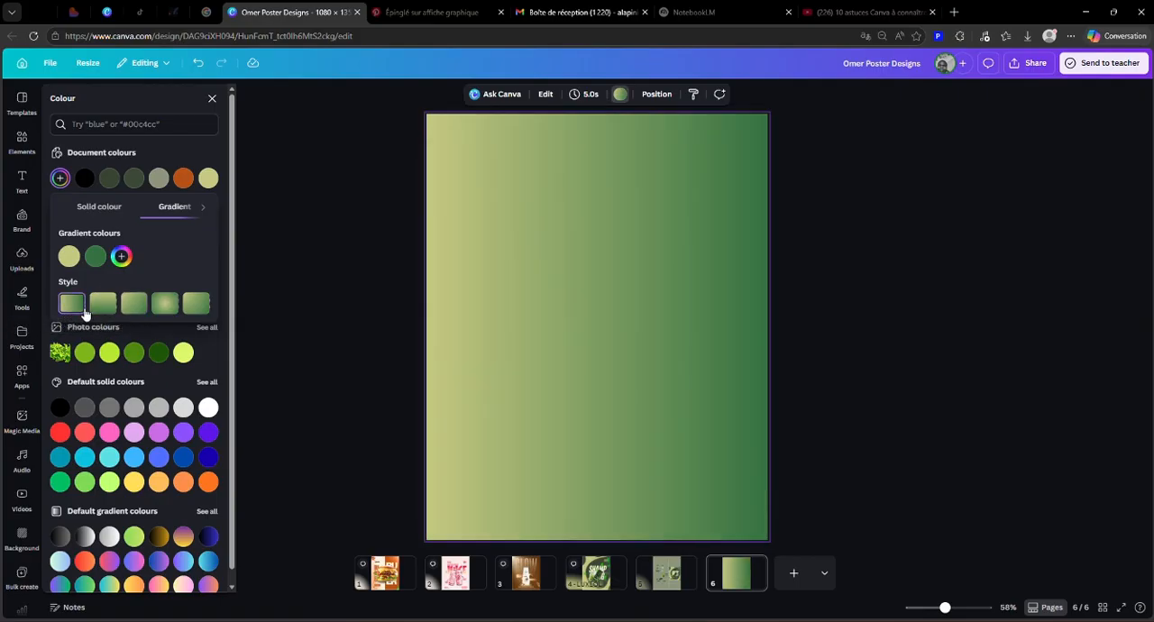
{"action": "left_click", "coordinate": [195, 305]}
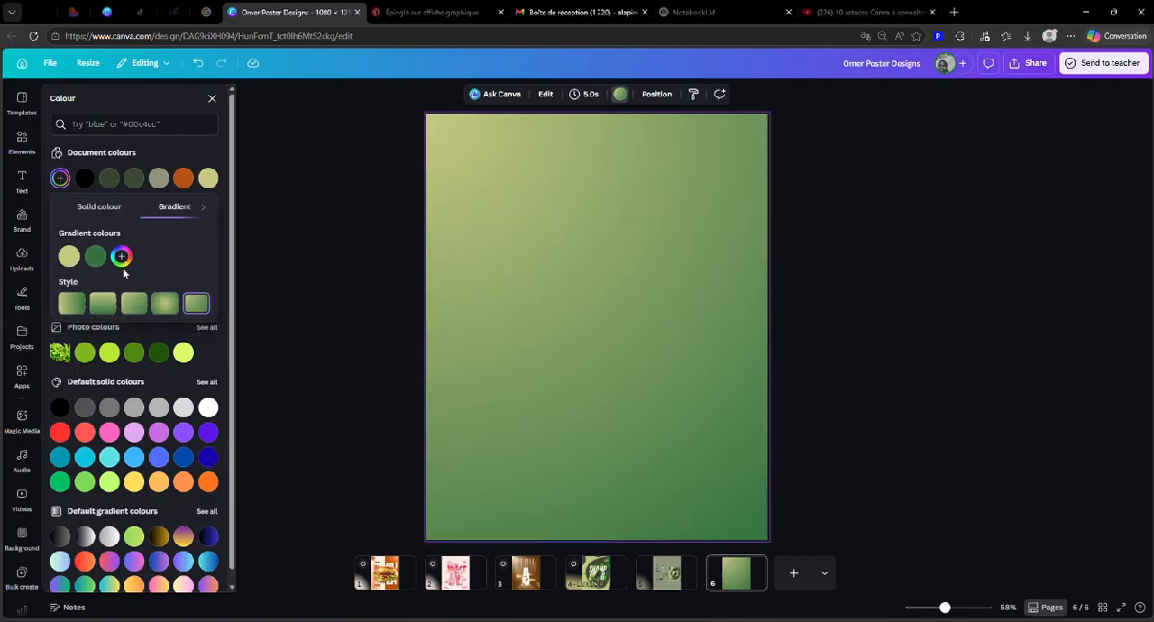
{"action": "left_click", "coordinate": [122, 257]}
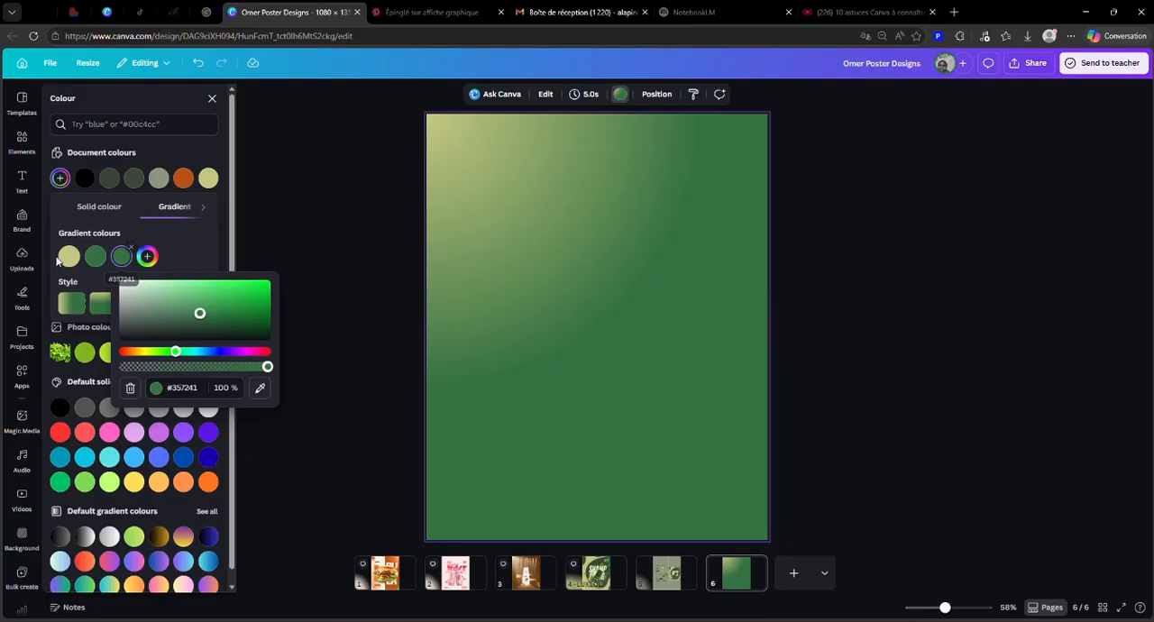
{"action": "left_click_drag", "start_coordinate": [61, 260], "coordinate": [135, 265]}
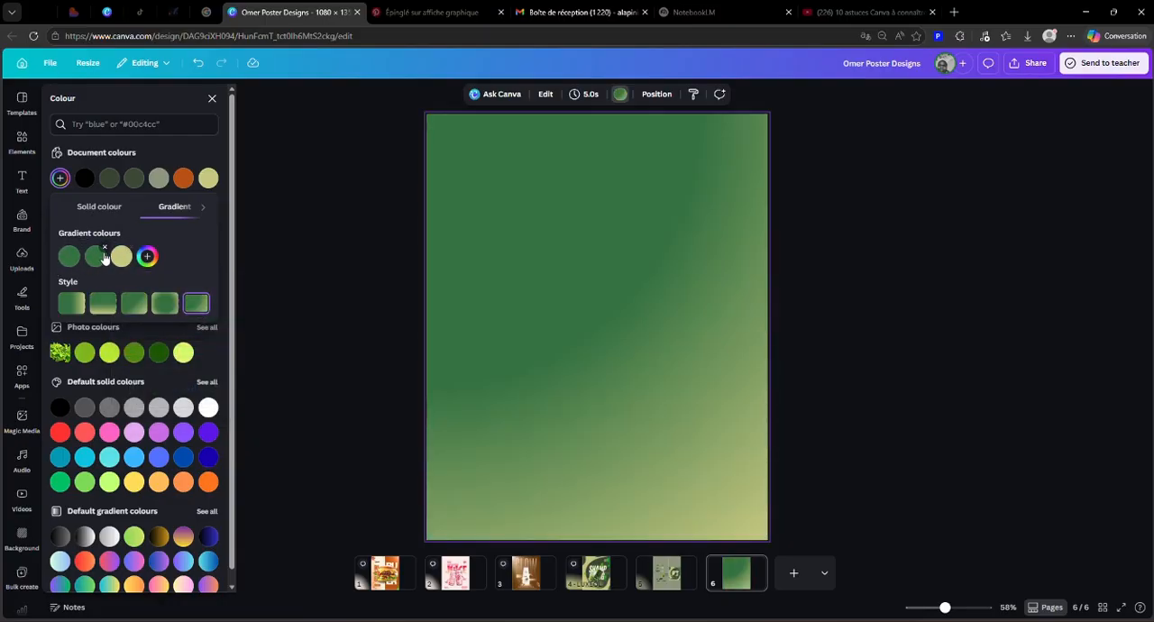
Step: Undo the gradient colour and style experiments back to the two-colour diagonal background, and deselect the page
{"action": "left_click", "coordinate": [197, 63]}
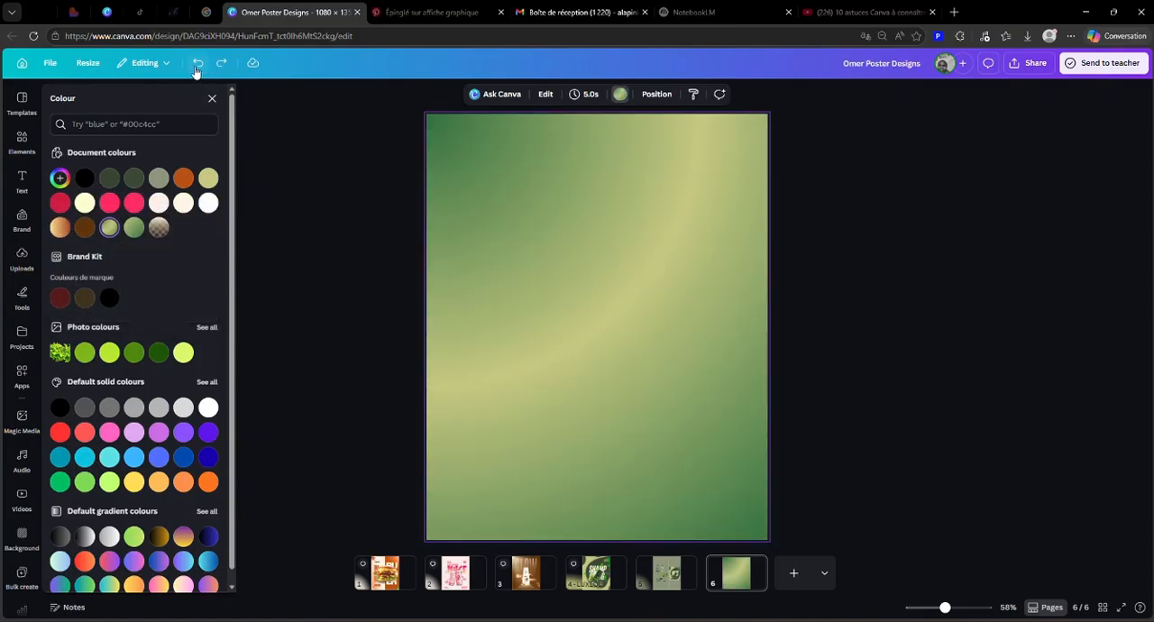
{"action": "left_click", "coordinate": [197, 63]}
{"action": "left_click", "coordinate": [196, 63]}
{"action": "left_click", "coordinate": [197, 64]}
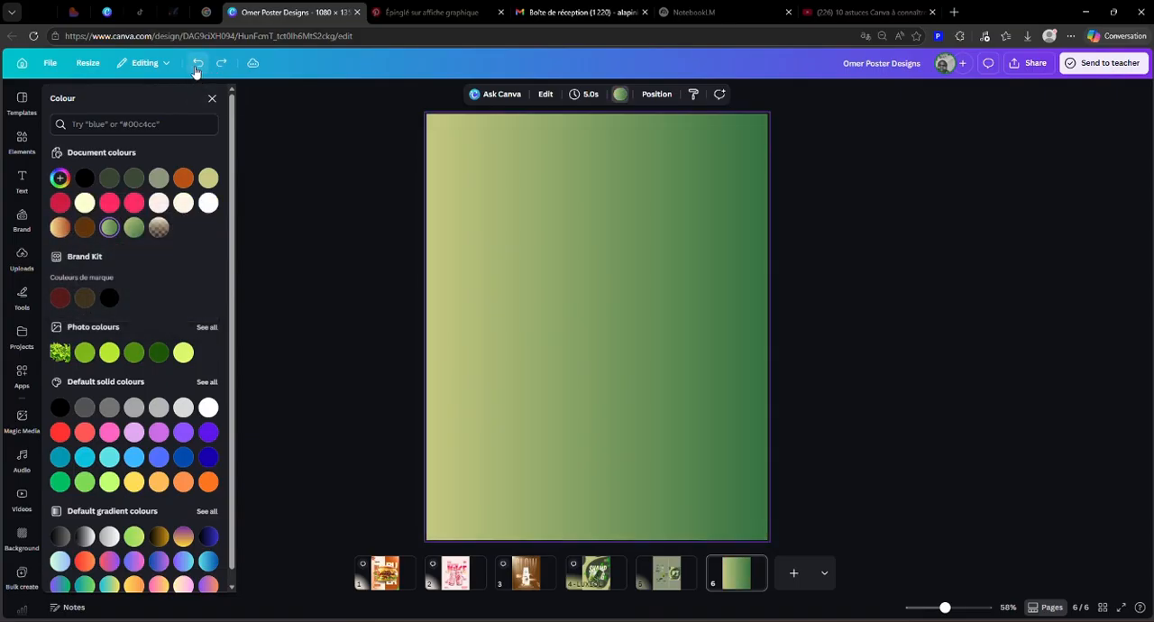
{"action": "left_click", "coordinate": [197, 64]}
{"action": "left_click", "coordinate": [195, 69]}
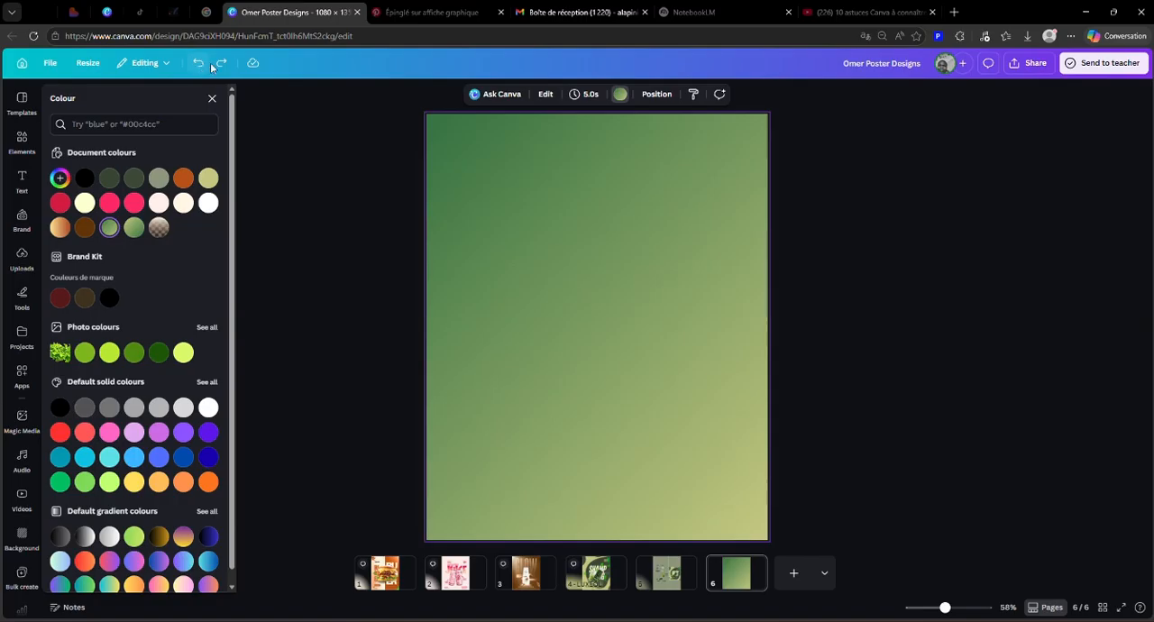
{"action": "left_click", "coordinate": [196, 65]}
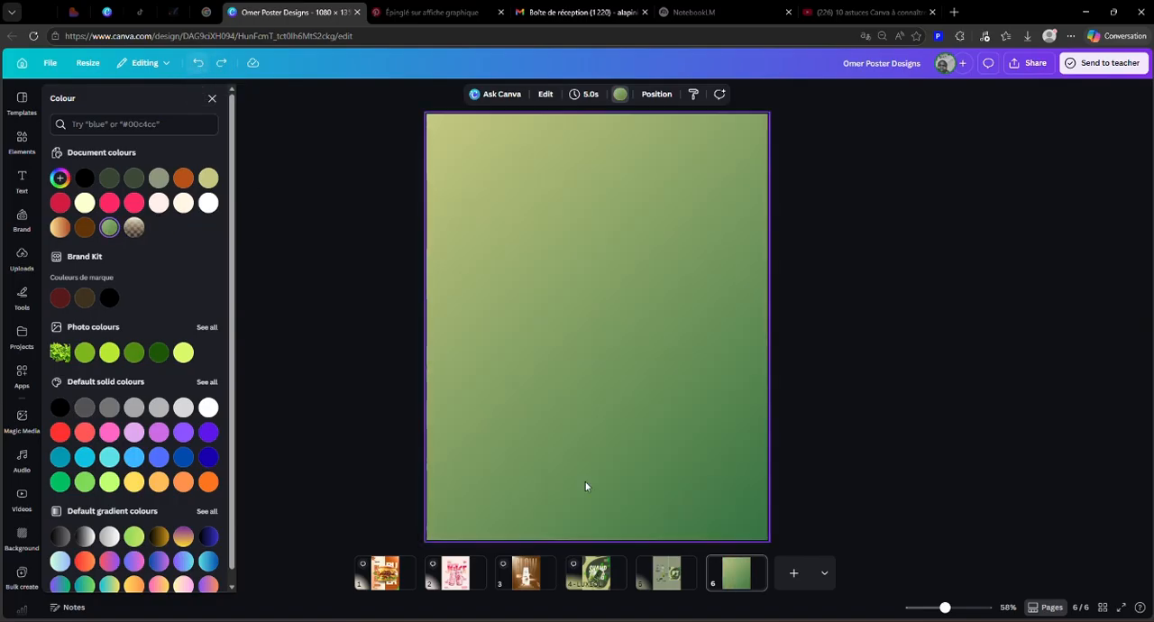
{"action": "left_click", "coordinate": [847, 400]}
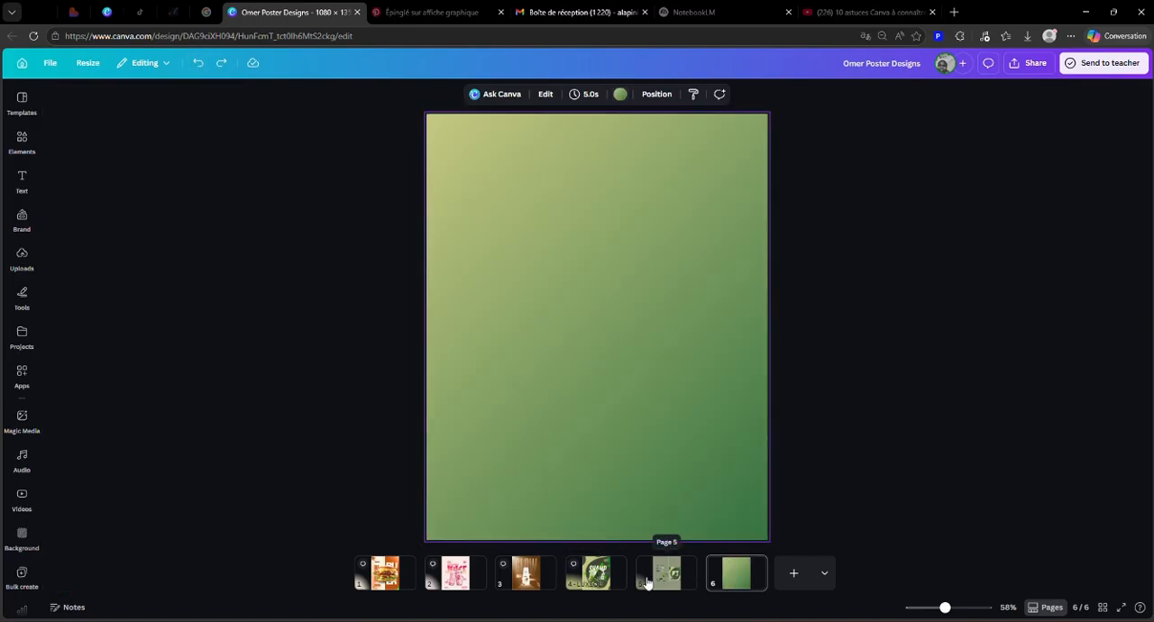
{"action": "left_click", "coordinate": [773, 198]}
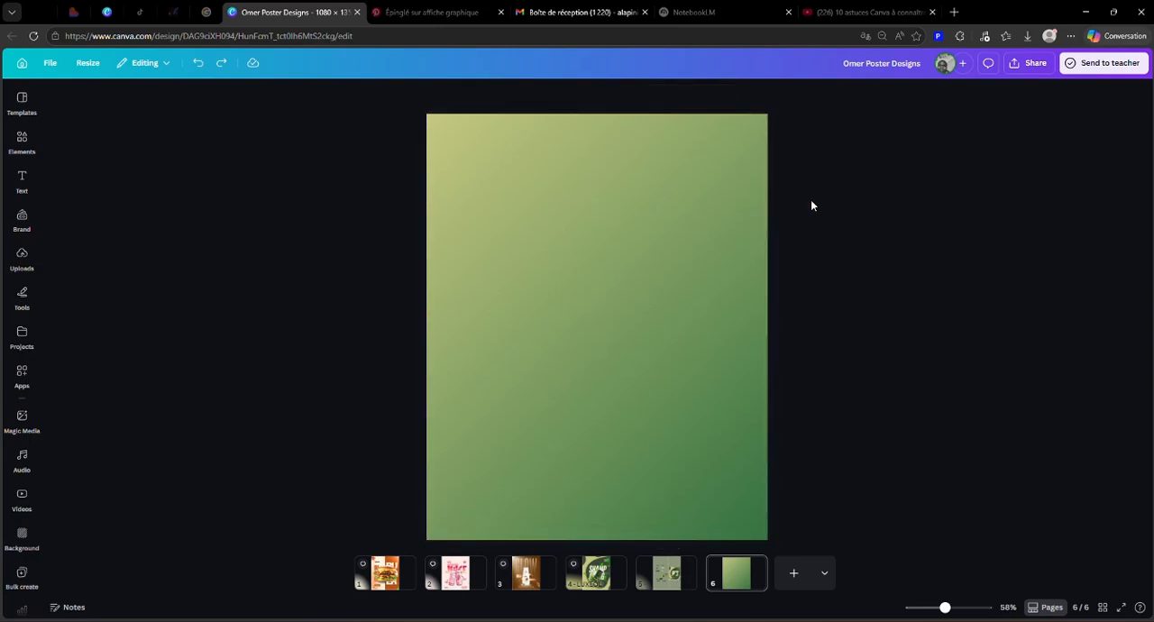
Step: Copy the small dark green blob above the FORMES label on page 5 onto page 6
{"action": "left_click", "coordinate": [675, 585]}
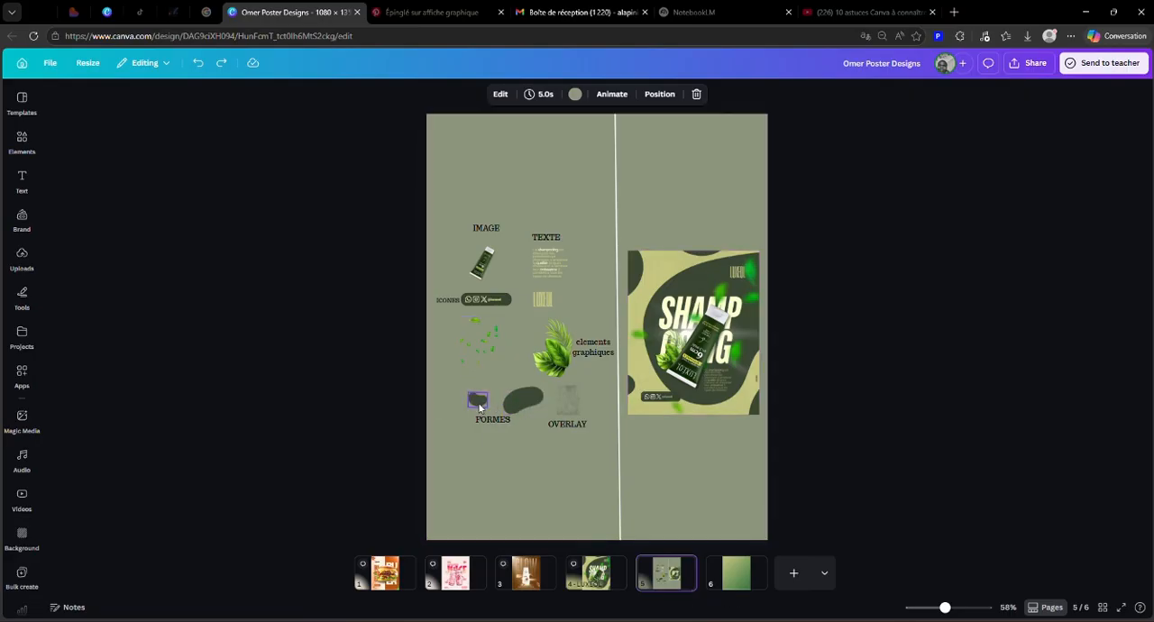
{"action": "left_click_drag", "start_coordinate": [388, 408], "coordinate": [545, 377]}
{"action": "left_click", "coordinate": [547, 425]}
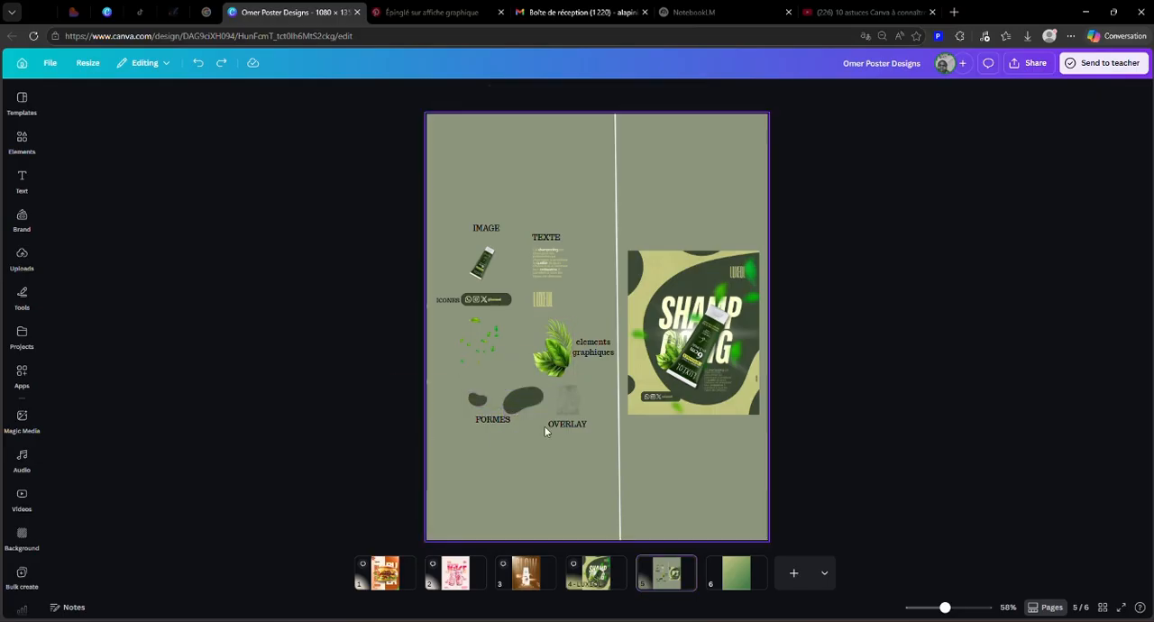
{"action": "left_click", "coordinate": [475, 404]}
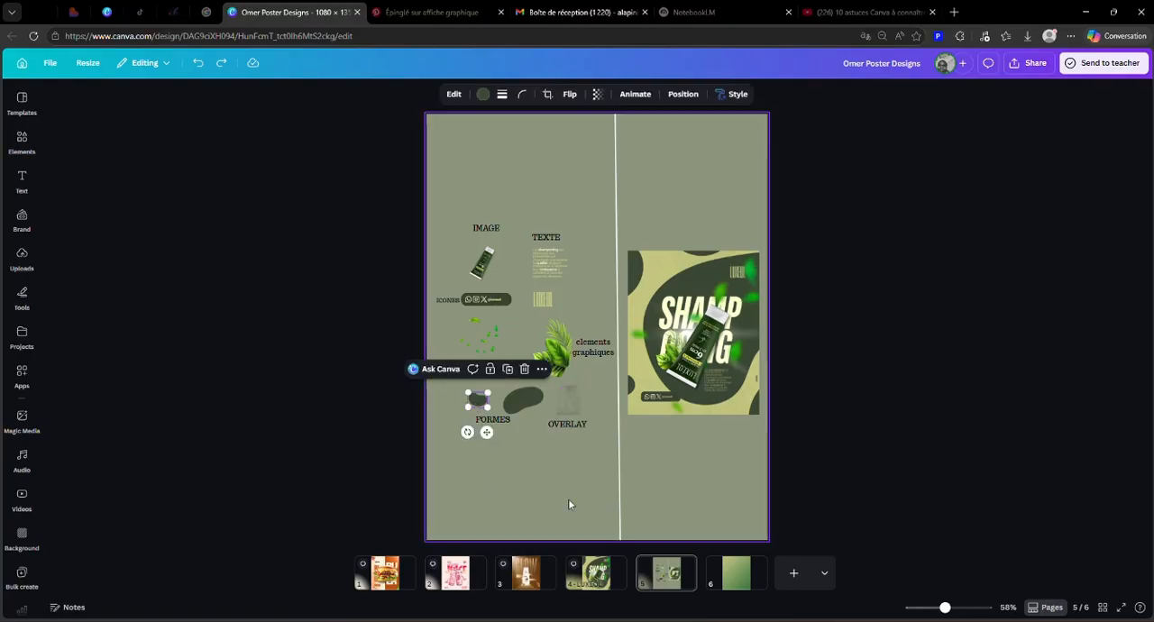
{"action": "left_click_drag", "start_coordinate": [486, 392], "coordinate": [736, 572]}
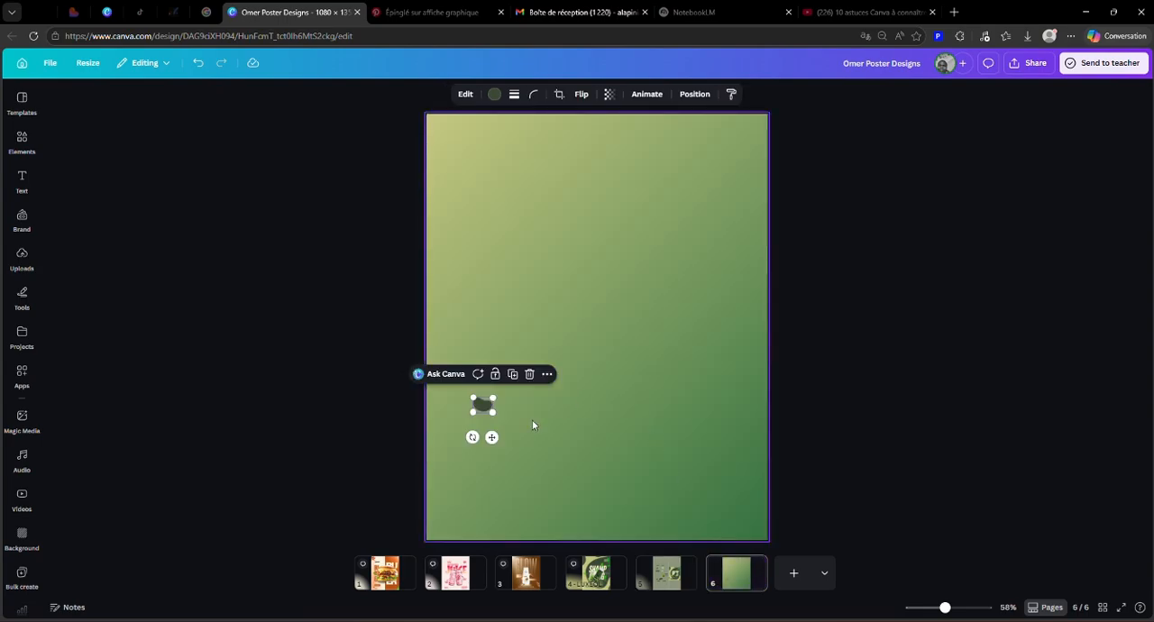
Step: Enlarge the dark green blob on page 6, tilt it diagonally and place it running off the page's right edge
{"action": "left_click_drag", "start_coordinate": [472, 438], "coordinate": [724, 224]}
{"action": "left_click_drag", "start_coordinate": [611, 379], "coordinate": [751, 379]}
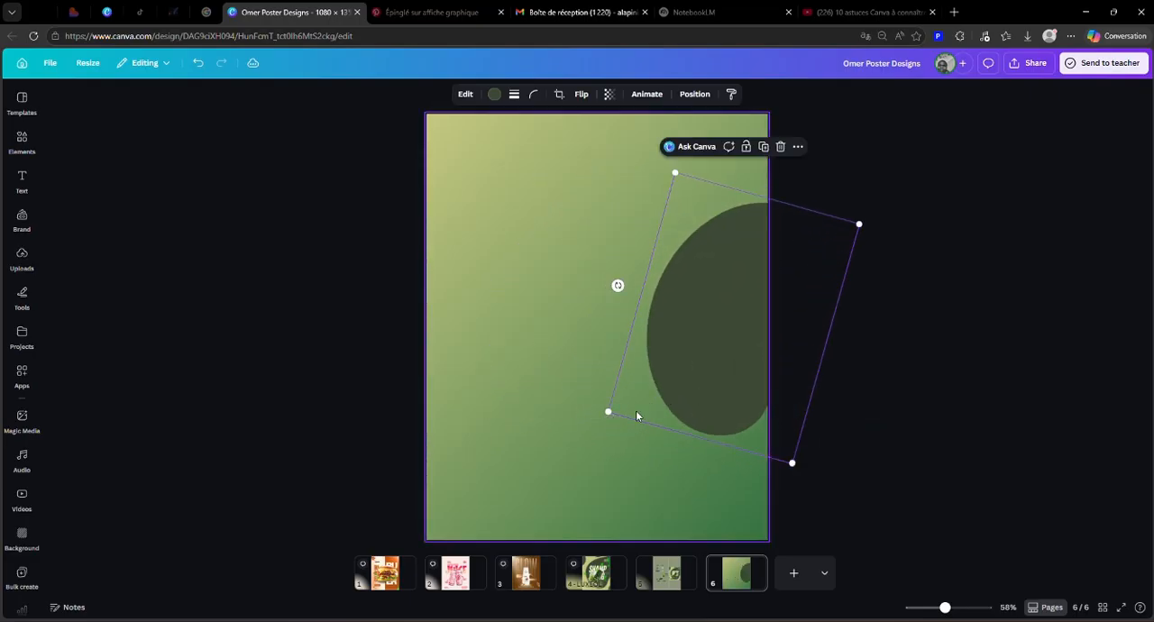
{"action": "left_click_drag", "start_coordinate": [620, 286], "coordinate": [666, 253]}
{"action": "left_click_drag", "start_coordinate": [712, 291], "coordinate": [662, 297]}
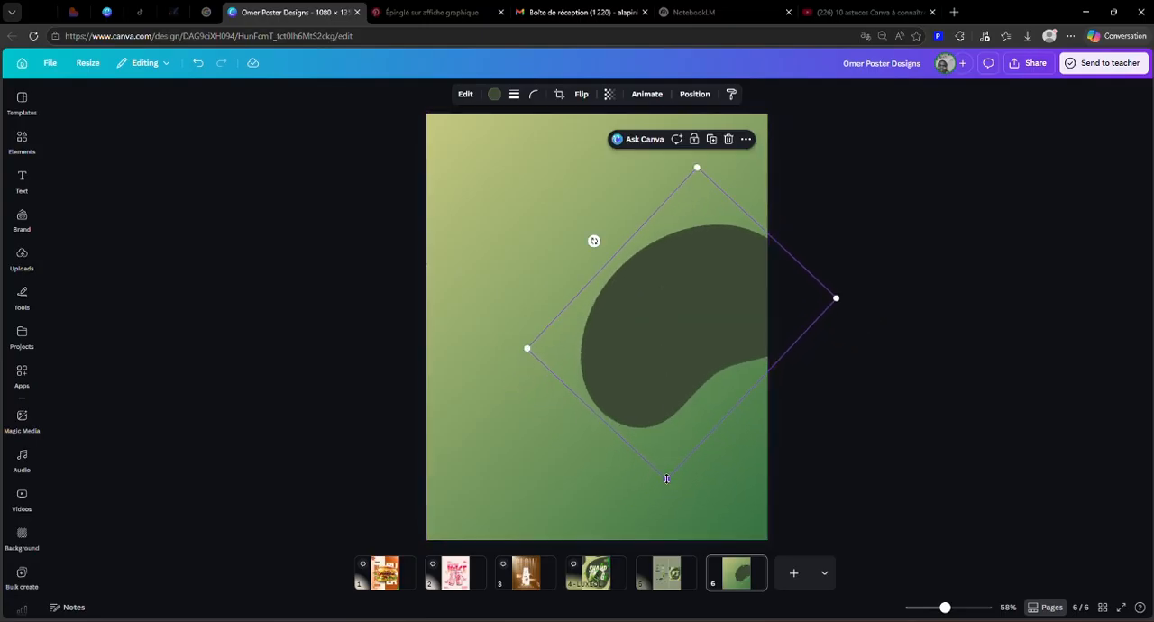
Step: Enlarge the tilted blob further and reposition it to fill most of page 6's right half
{"action": "left_click_drag", "start_coordinate": [662, 485], "coordinate": [622, 582]}
{"action": "left_click_drag", "start_coordinate": [666, 455], "coordinate": [655, 415]}
{"action": "left_click", "coordinate": [709, 410]}
{"action": "left_click", "coordinate": [677, 289]}
{"action": "mouse_move", "coordinate": [663, 280]}
{"action": "left_mouse_down"}
{"action": "mouse_move", "coordinate": [588, 283]}
{"action": "mouse_move", "coordinate": [676, 283]}
{"action": "mouse_move", "coordinate": [716, 272]}
{"action": "mouse_move", "coordinate": [716, 259]}
{"action": "mouse_move", "coordinate": [711, 271]}
{"action": "mouse_move", "coordinate": [726, 271]}
{"action": "mouse_move", "coordinate": [677, 276]}
{"action": "mouse_move", "coordinate": [688, 261]}
{"action": "mouse_move", "coordinate": [657, 262]}
{"action": "mouse_move", "coordinate": [671, 268]}
{"action": "left_mouse_up"}
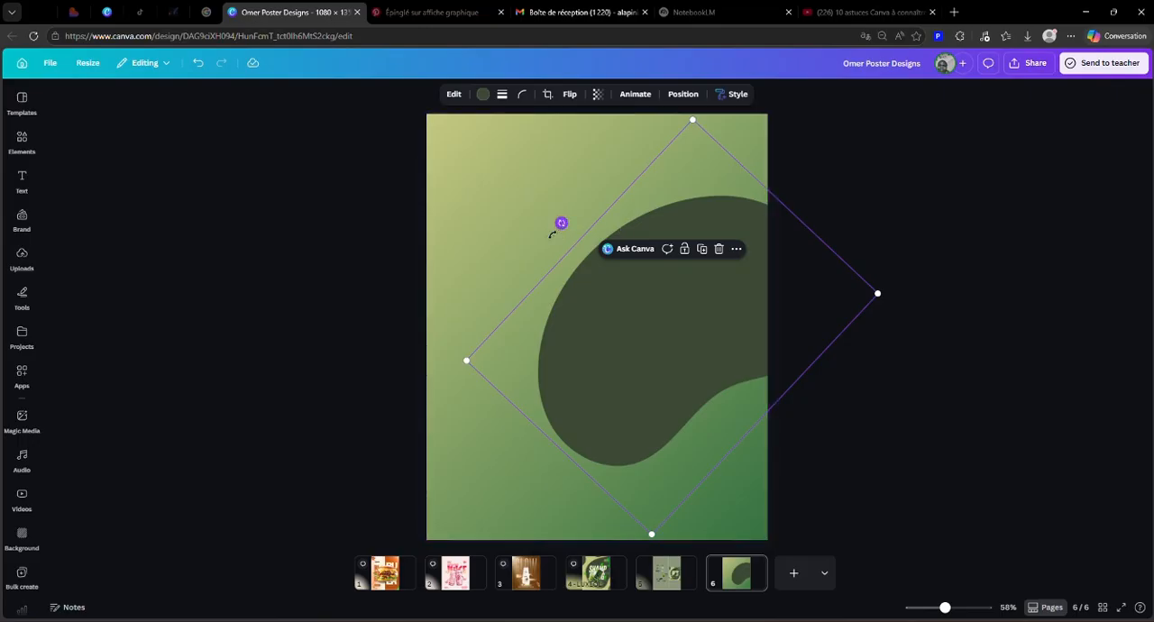
Step: Rotate the large dark green blob on page 6 more upright, enlarge it and reposition it running off the page's right edge
{"action": "left_click_drag", "start_coordinate": [554, 230], "coordinate": [534, 262]}
{"action": "left_click", "coordinate": [667, 576]}
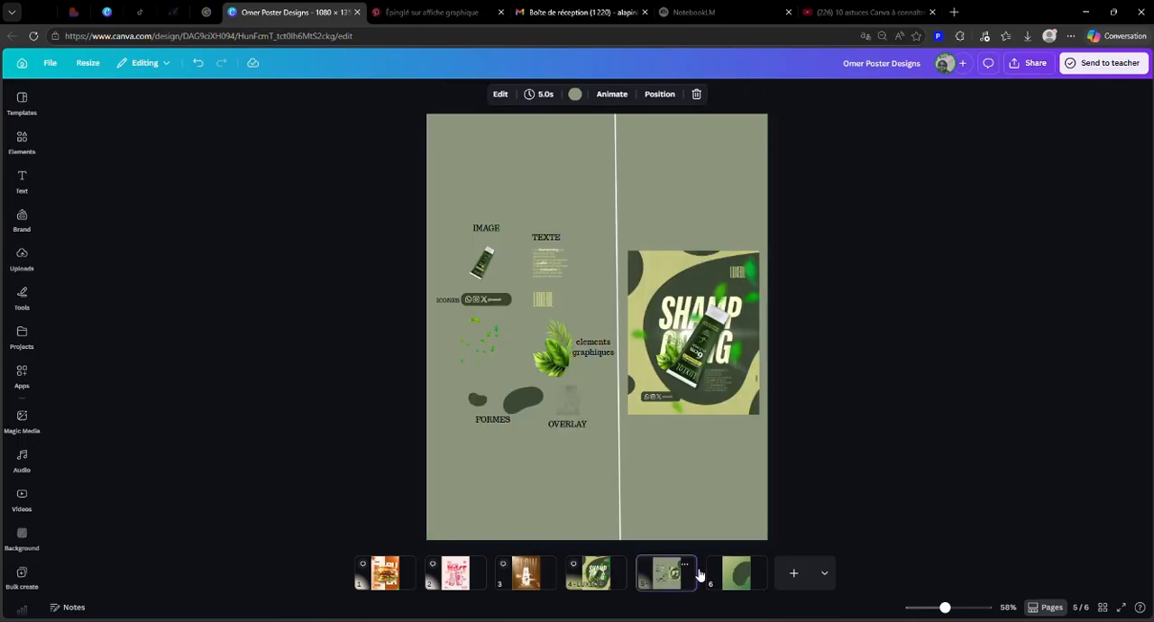
{"action": "left_click", "coordinate": [734, 582]}
{"action": "left_click", "coordinate": [682, 365]}
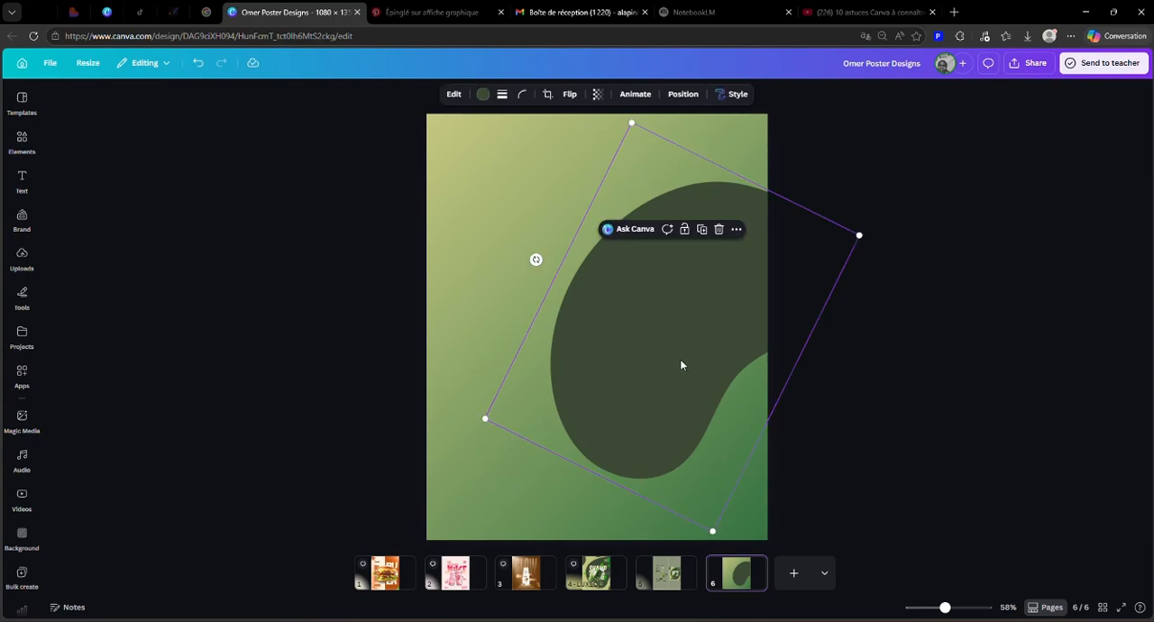
{"action": "left_click_drag", "start_coordinate": [860, 240], "coordinate": [915, 205]}
{"action": "left_click_drag", "start_coordinate": [785, 271], "coordinate": [765, 284]}
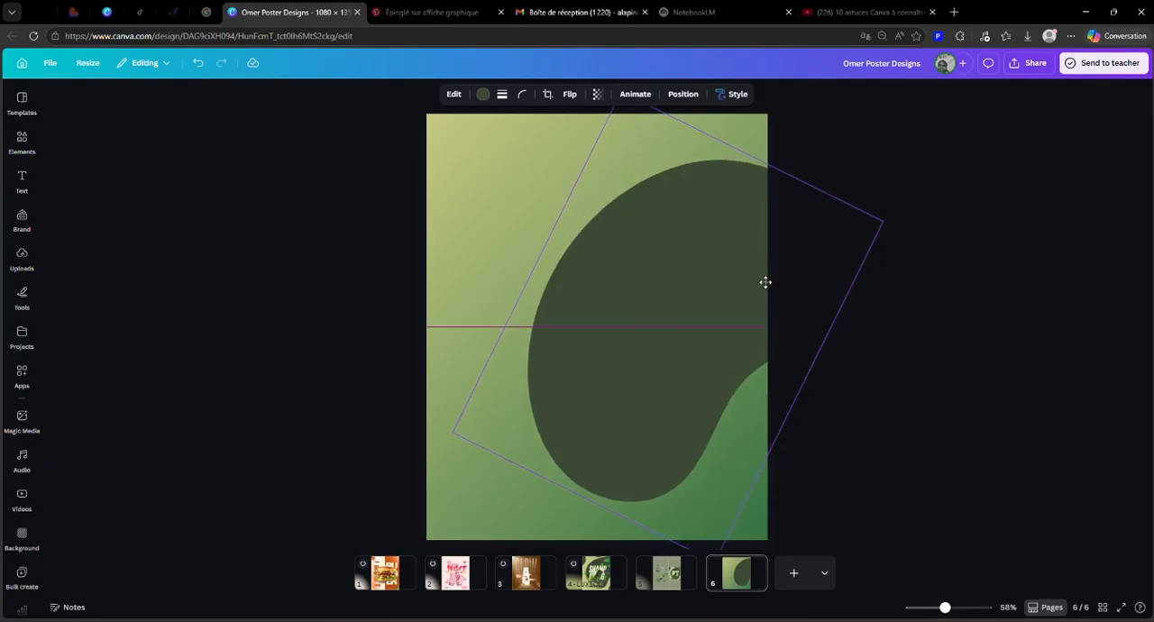
{"action": "left_click", "coordinate": [960, 279]}
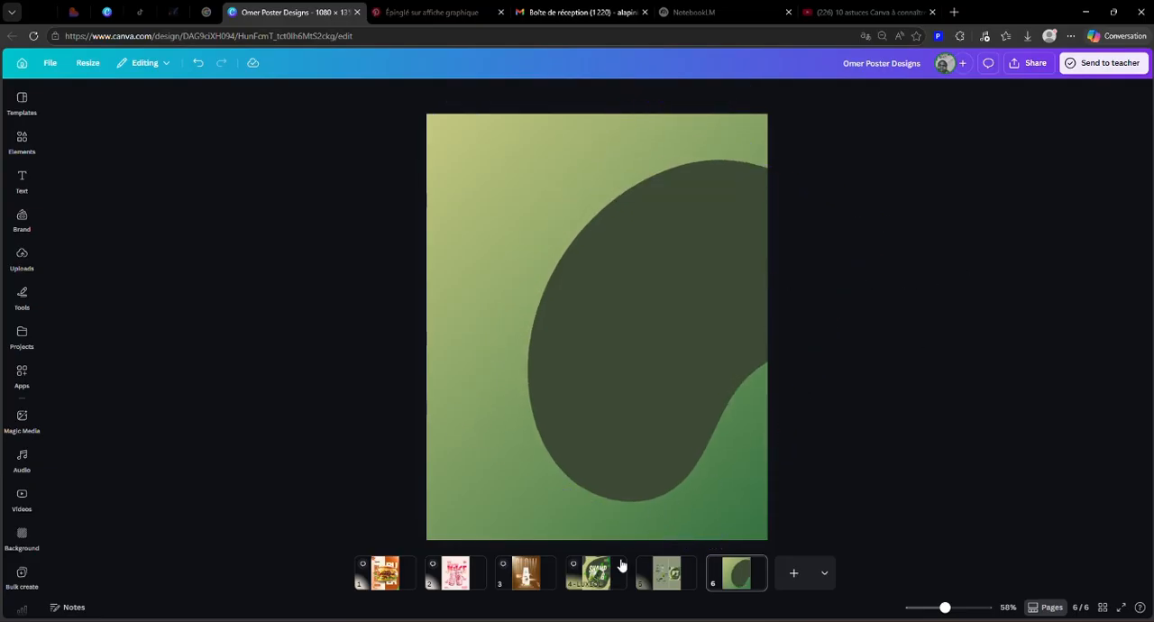
Step: Copy the small dark green blob above the FORMES label on page 5 onto page 6, enlarged and hanging off the top edge
{"action": "left_click", "coordinate": [671, 577]}
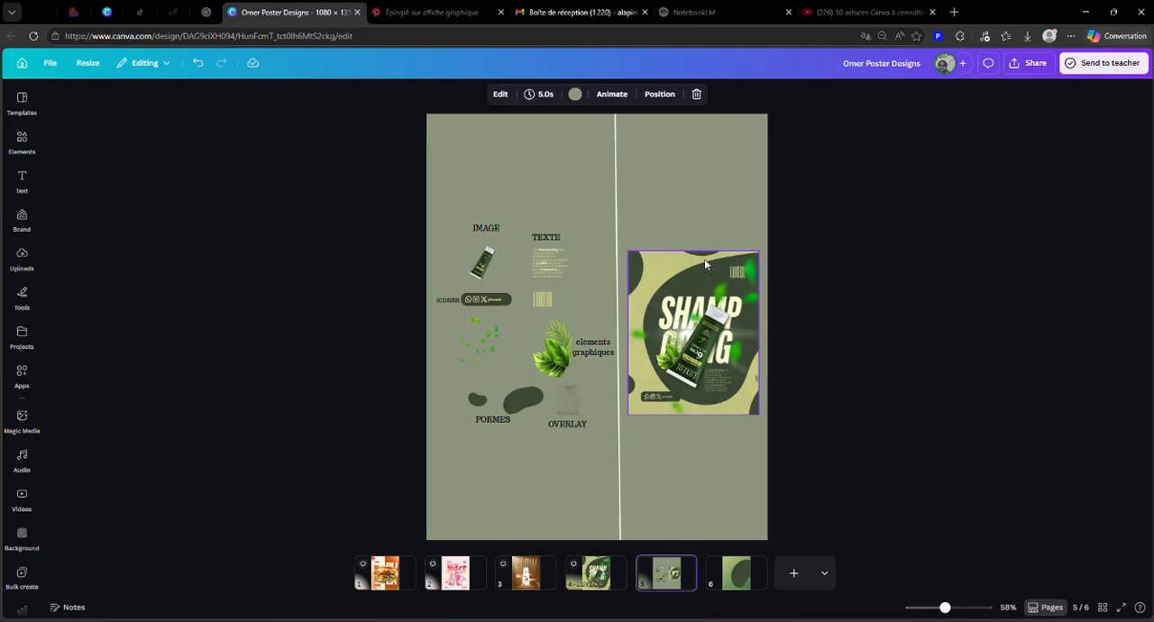
{"action": "left_click", "coordinate": [477, 400]}
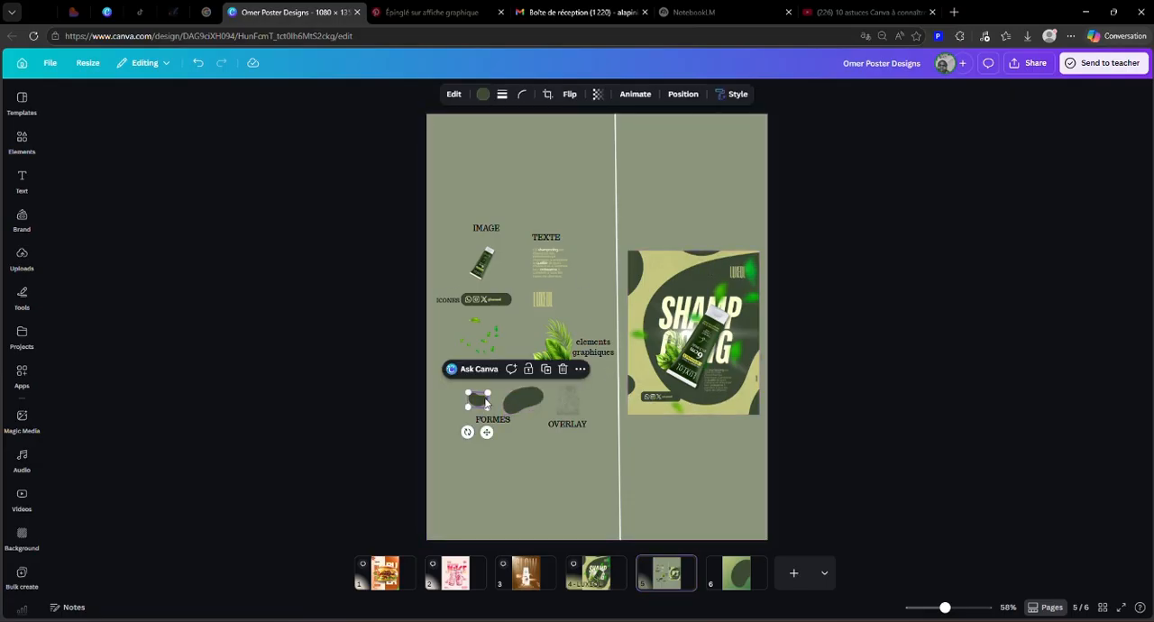
{"action": "left_click", "coordinate": [521, 371]}
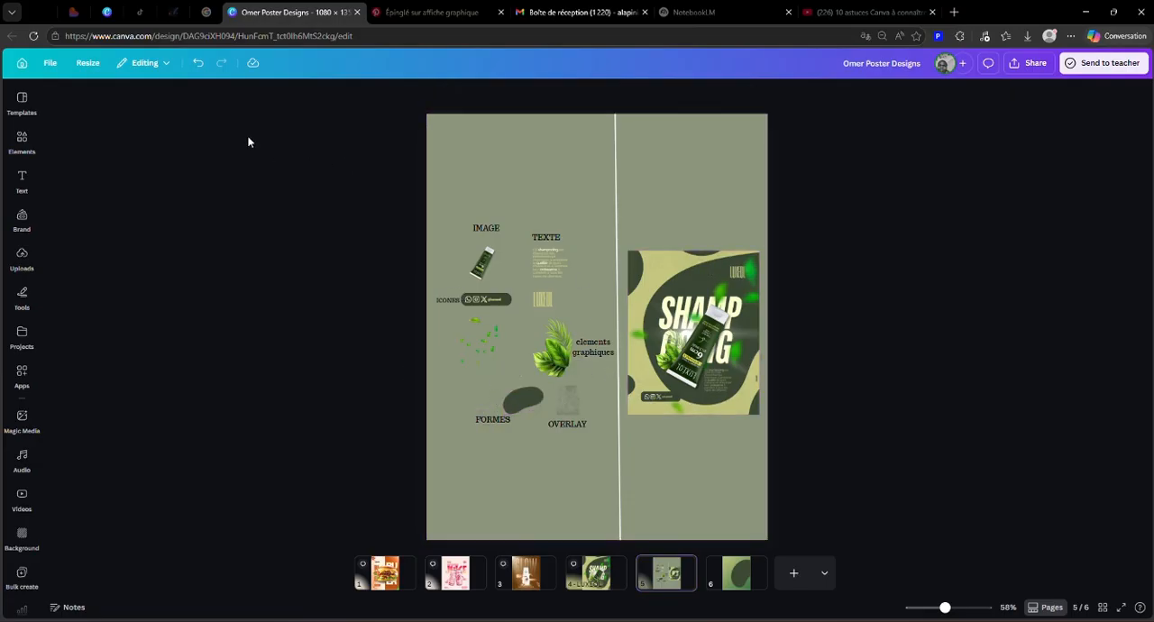
{"action": "left_click", "coordinate": [477, 404]}
{"action": "left_click", "coordinate": [509, 372]}
{"action": "left_click_drag", "start_coordinate": [485, 405], "coordinate": [753, 575]}
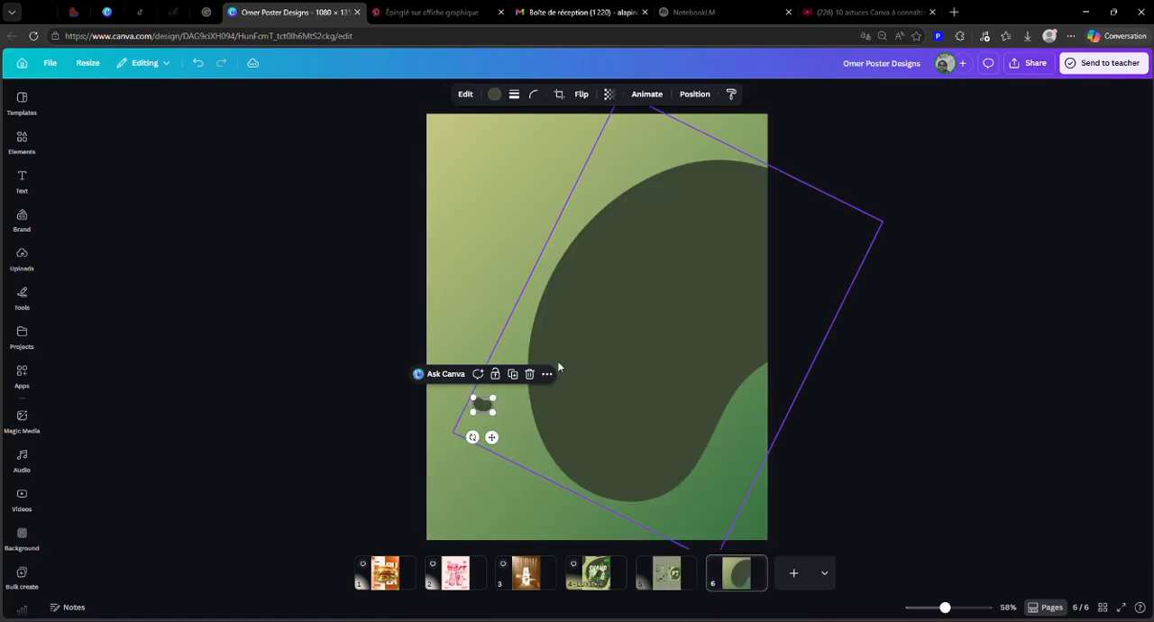
{"action": "left_click_drag", "start_coordinate": [487, 390], "coordinate": [643, 134]}
{"action": "left_click", "coordinate": [908, 269]}
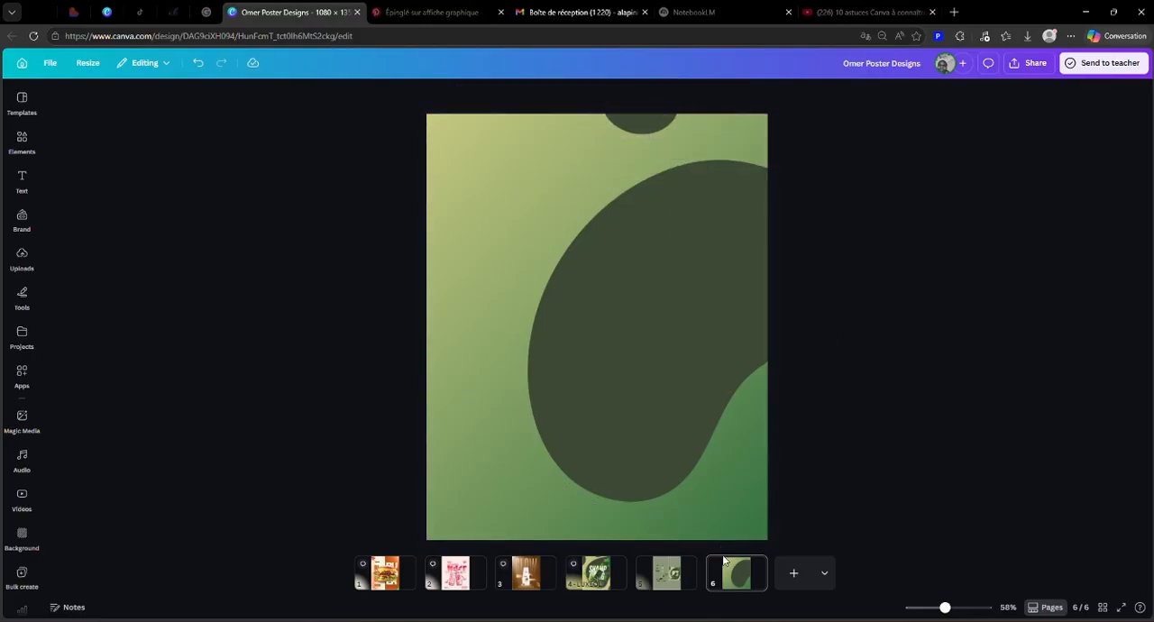
Step: Duplicate the top-edge blob, turn the copy upright and enlarge it running off the upper part of page 6's left edge
{"action": "left_click", "coordinate": [670, 588]}
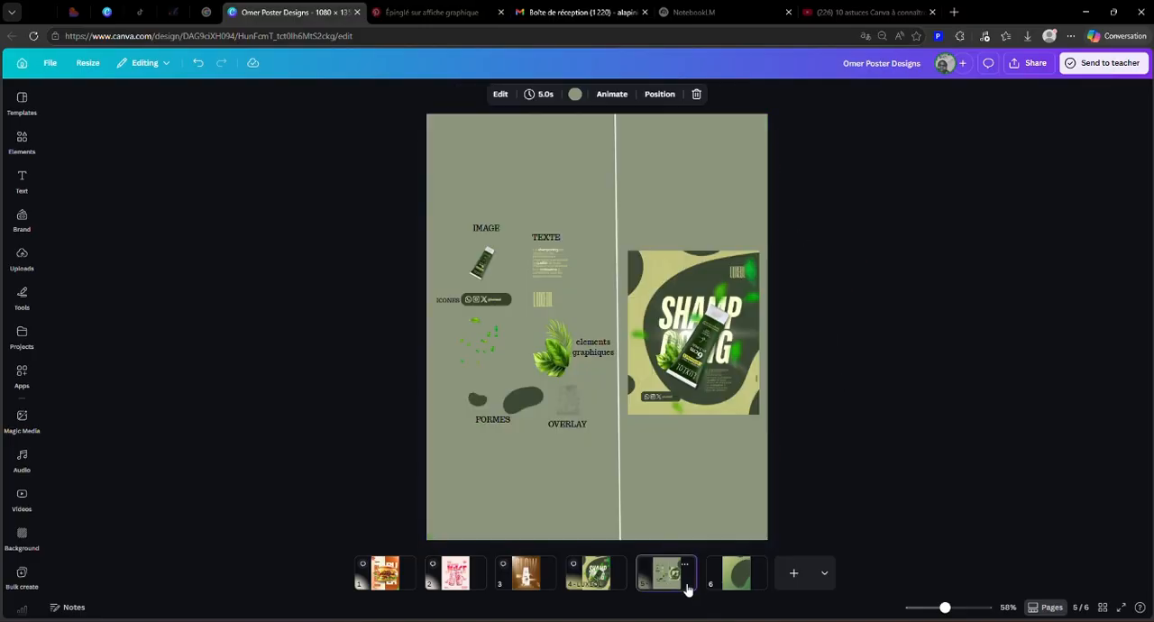
{"action": "left_click", "coordinate": [740, 586]}
{"action": "left_click", "coordinate": [645, 126]}
{"action": "left_click_drag", "start_coordinate": [645, 134], "coordinate": [405, 183]}
{"action": "mouse_move", "coordinate": [474, 160]}
{"action": "left_mouse_down"}
{"action": "mouse_move", "coordinate": [473, 149]}
{"action": "mouse_move", "coordinate": [482, 180]}
{"action": "left_mouse_up"}
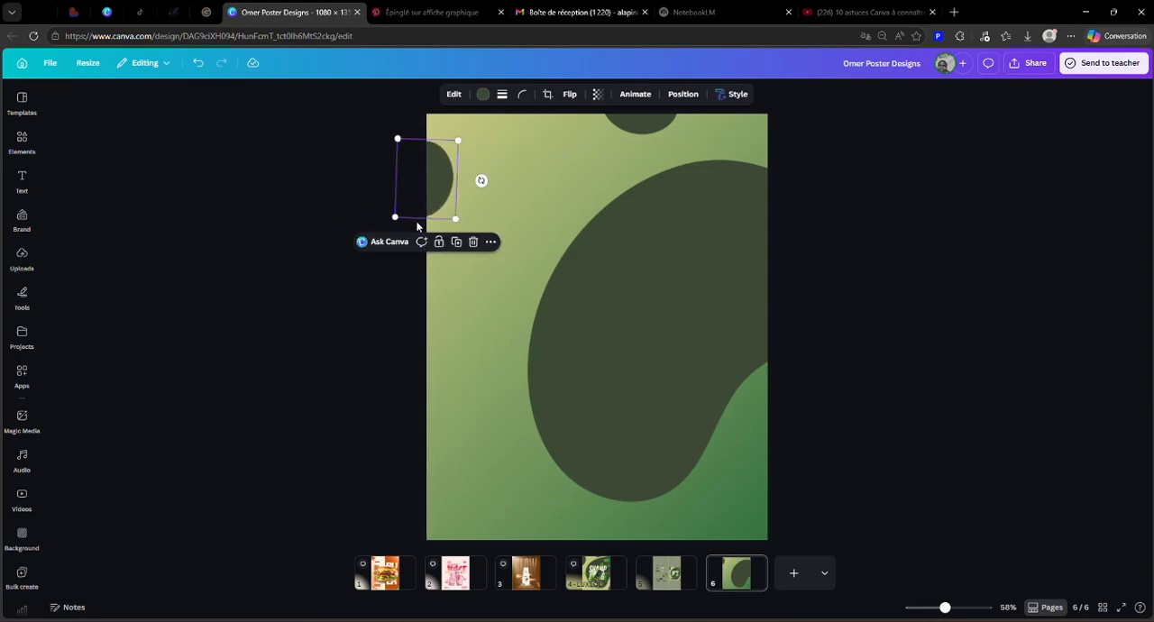
{"action": "left_click_drag", "start_coordinate": [392, 225], "coordinate": [445, 218]}
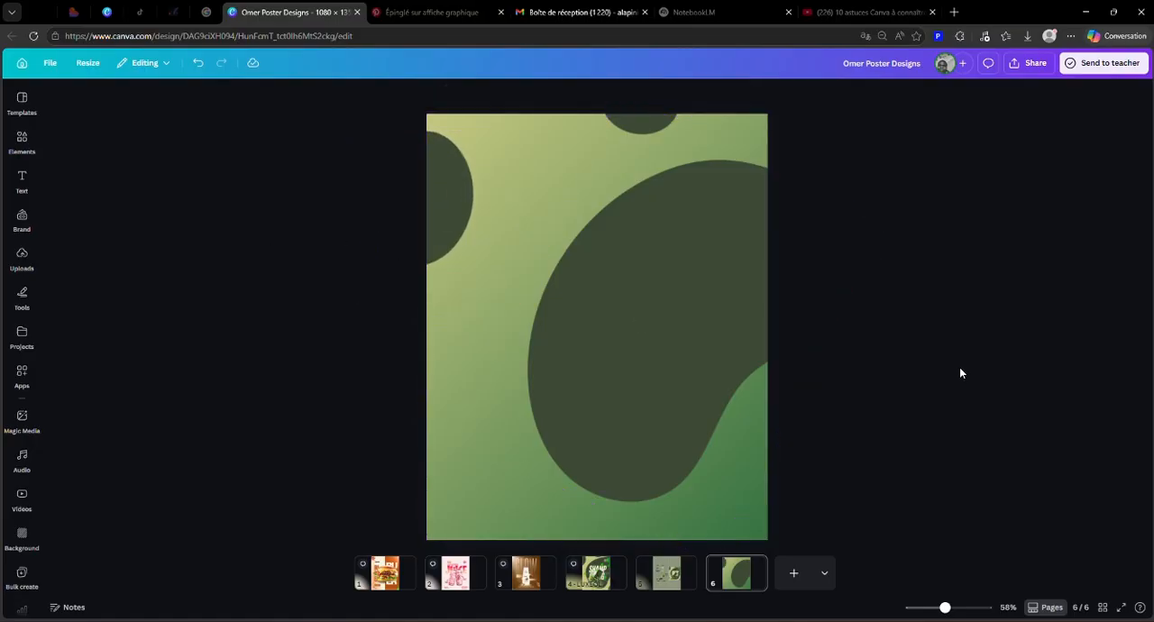
Step: Duplicate the left-edge blob, tilt the copy and tuck it mostly outside page 6's bottom-left corner
{"action": "left_click", "coordinate": [663, 582]}
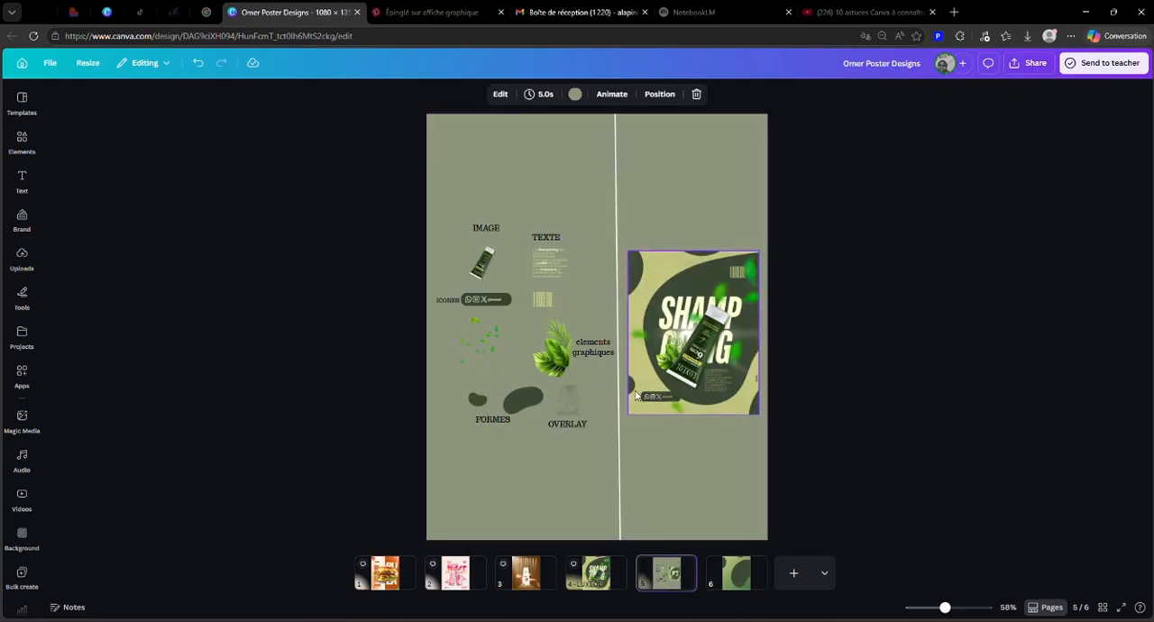
{"action": "left_click", "coordinate": [738, 574]}
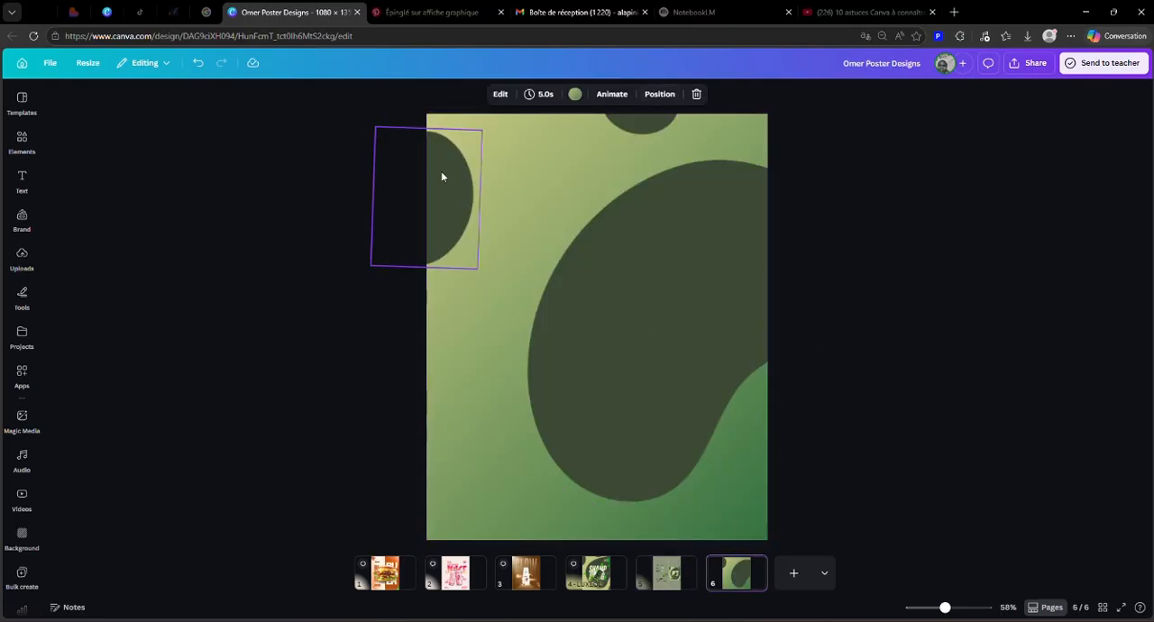
{"action": "left_click", "coordinate": [447, 203]}
{"action": "left_click", "coordinate": [457, 293]}
{"action": "left_click_drag", "start_coordinate": [445, 212], "coordinate": [488, 457]}
{"action": "left_click_drag", "start_coordinate": [552, 487], "coordinate": [542, 516]}
{"action": "left_click_drag", "start_coordinate": [484, 490], "coordinate": [445, 544]}
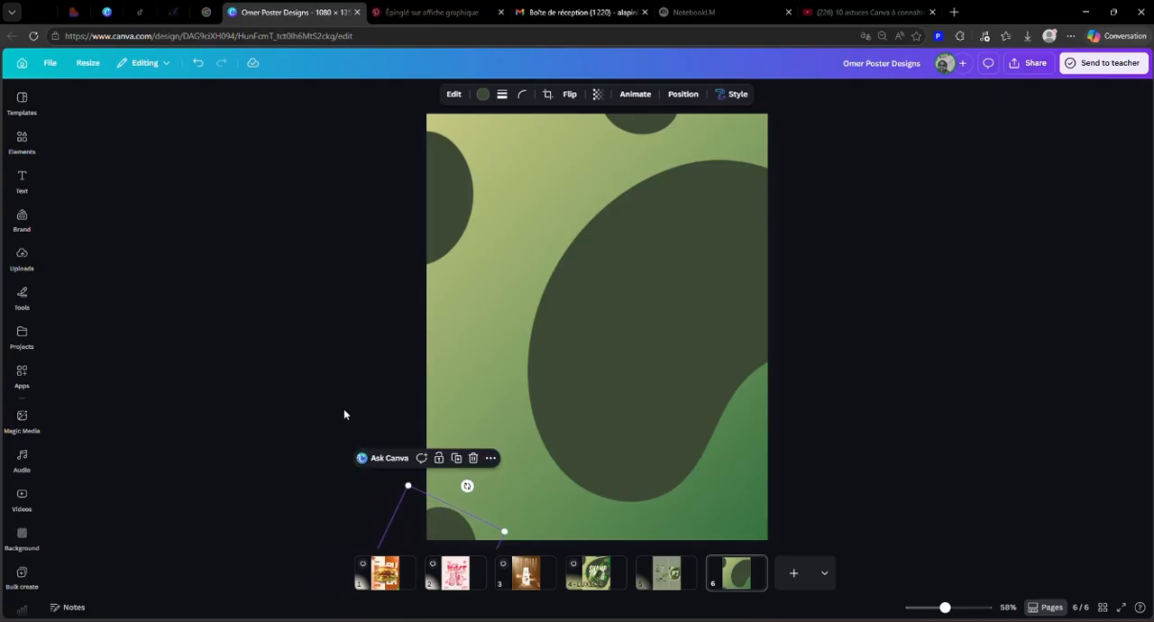
{"action": "left_click", "coordinate": [396, 413]}
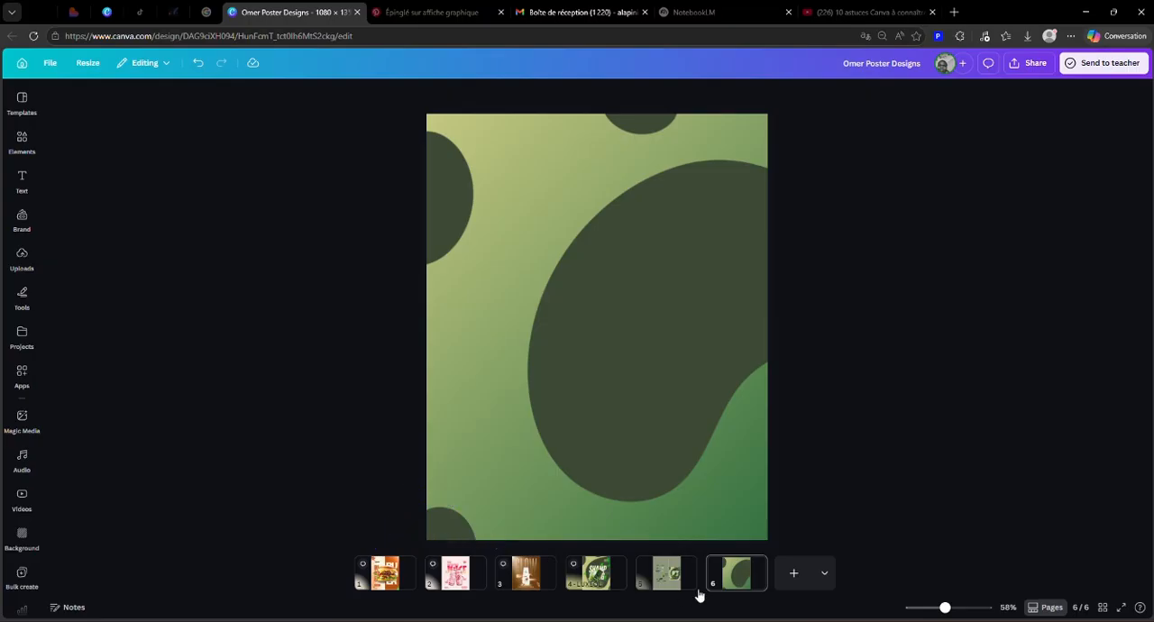
Step: Duplicate the bottom-left corner blob and place the copy partly outside page 6's bottom-right corner
{"action": "left_click", "coordinate": [669, 591]}
{"action": "left_click", "coordinate": [729, 590]}
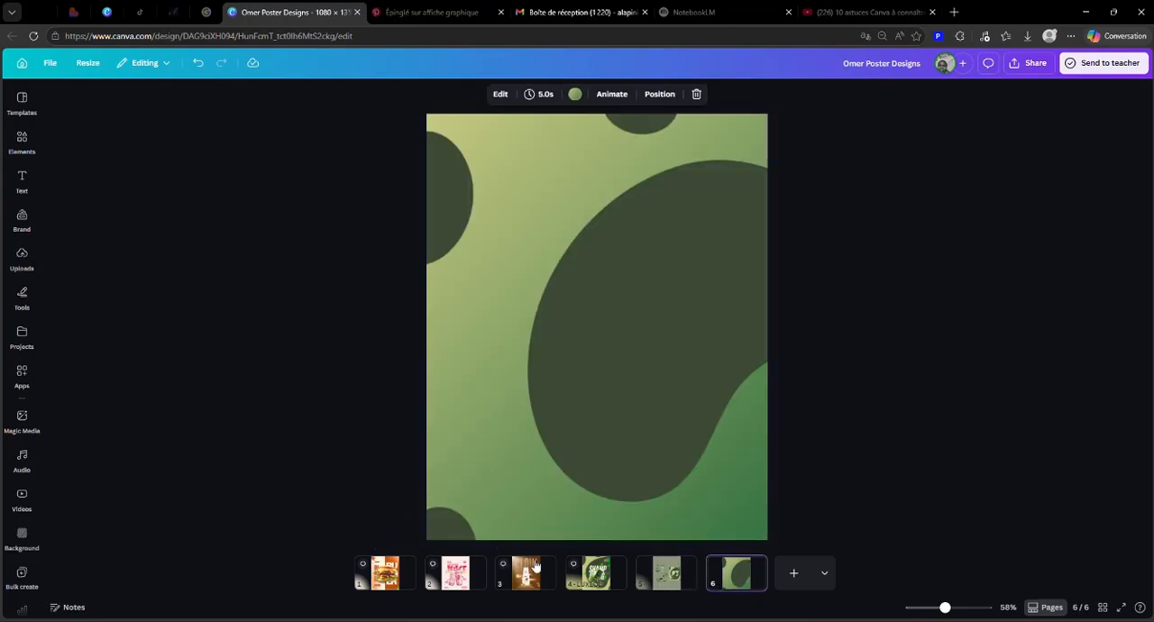
{"action": "left_click", "coordinate": [464, 534]}
{"action": "left_click_drag", "start_coordinate": [441, 518], "coordinate": [648, 422]}
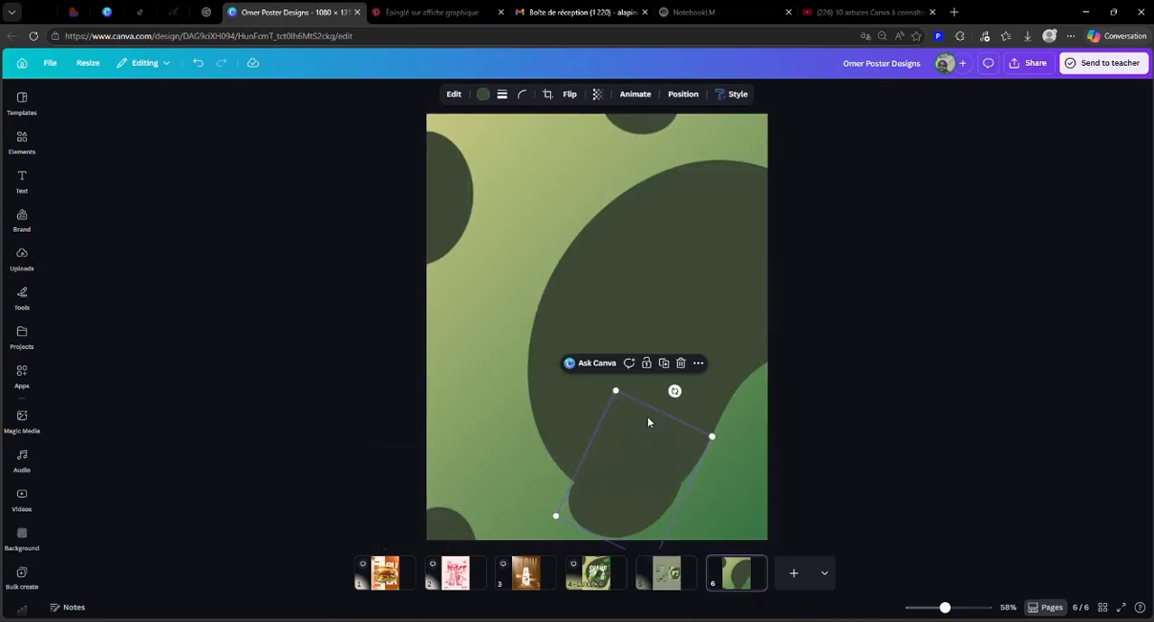
{"action": "left_click_drag", "start_coordinate": [624, 490], "coordinate": [761, 544]}
{"action": "left_click", "coordinate": [859, 485]}
{"action": "left_click", "coordinate": [754, 505]}
{"action": "left_click_drag", "start_coordinate": [753, 504], "coordinate": [754, 507]}
{"action": "left_click", "coordinate": [851, 336]}
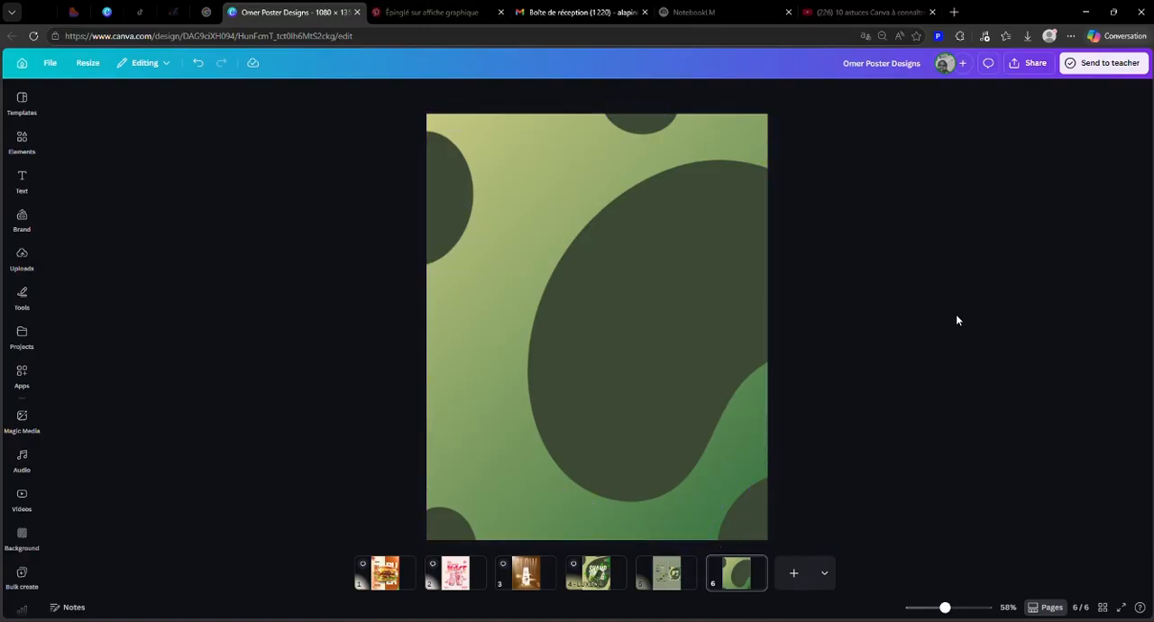
Step: Enlarge the large central dark green blob on page 6 slightly
{"action": "left_click", "coordinate": [685, 359]}
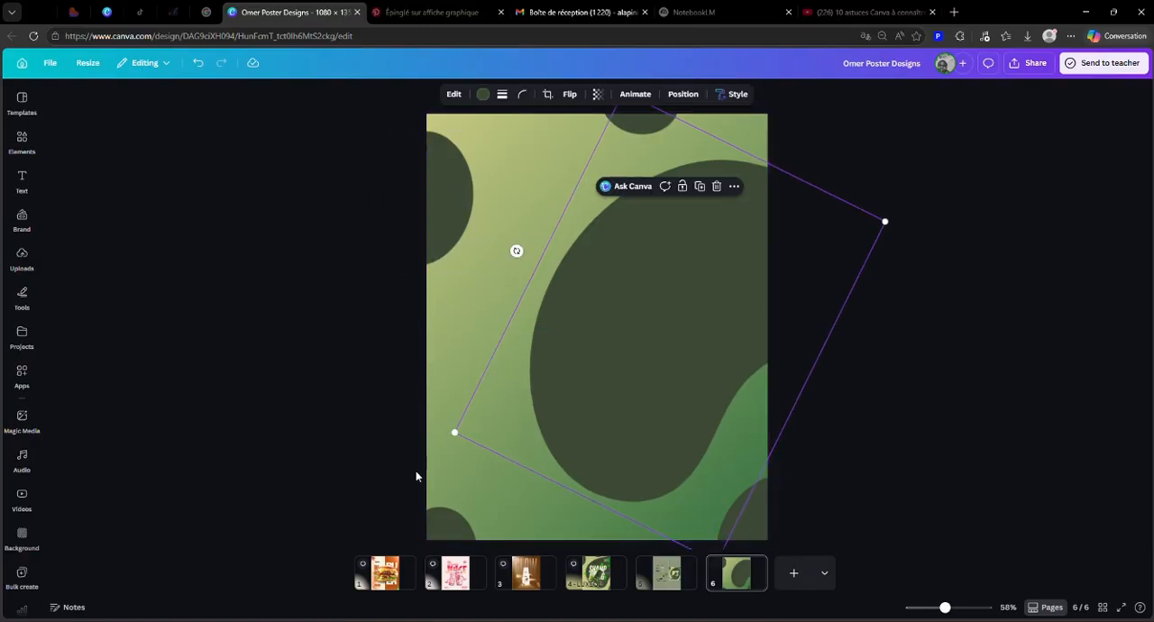
{"action": "left_click_drag", "start_coordinate": [456, 435], "coordinate": [452, 434]}
{"action": "left_click", "coordinate": [887, 375]}
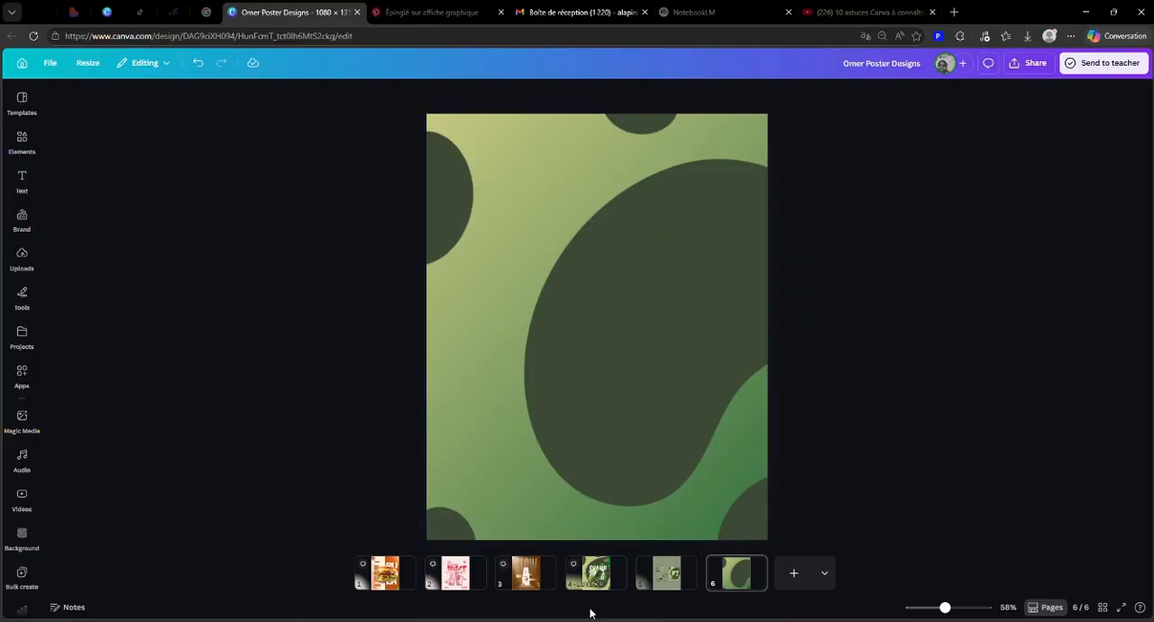
Step: Copy the shampoo tube image from page 5 onto page 6, enlarge it and move it over the large dark green blob
{"action": "left_click", "coordinate": [668, 579]}
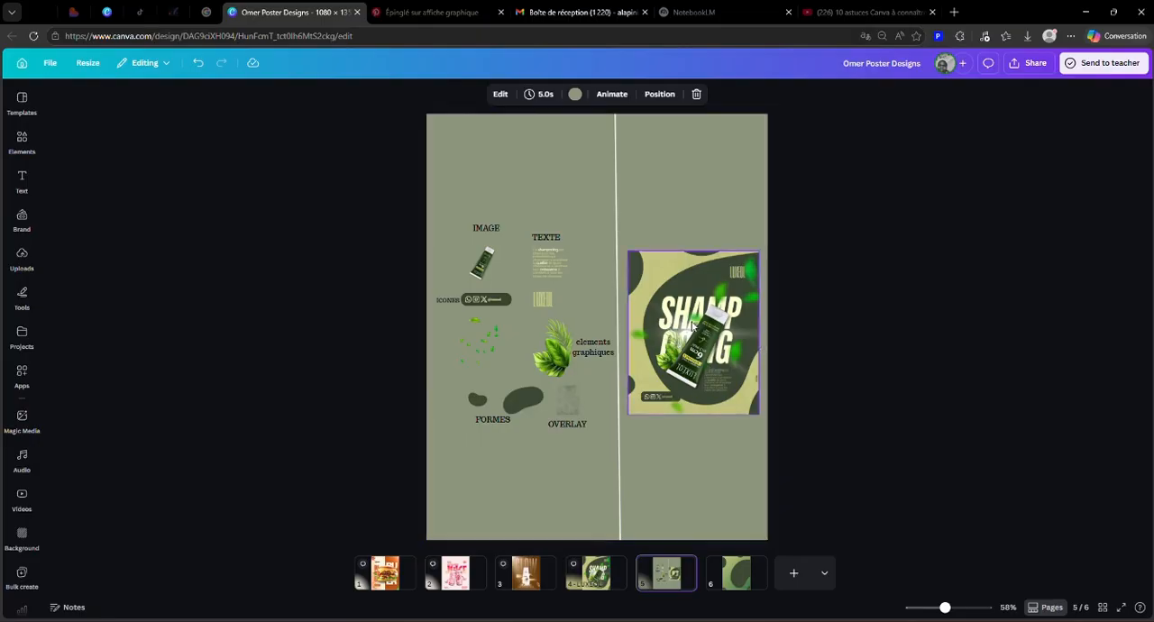
{"action": "left_click", "coordinate": [485, 269]}
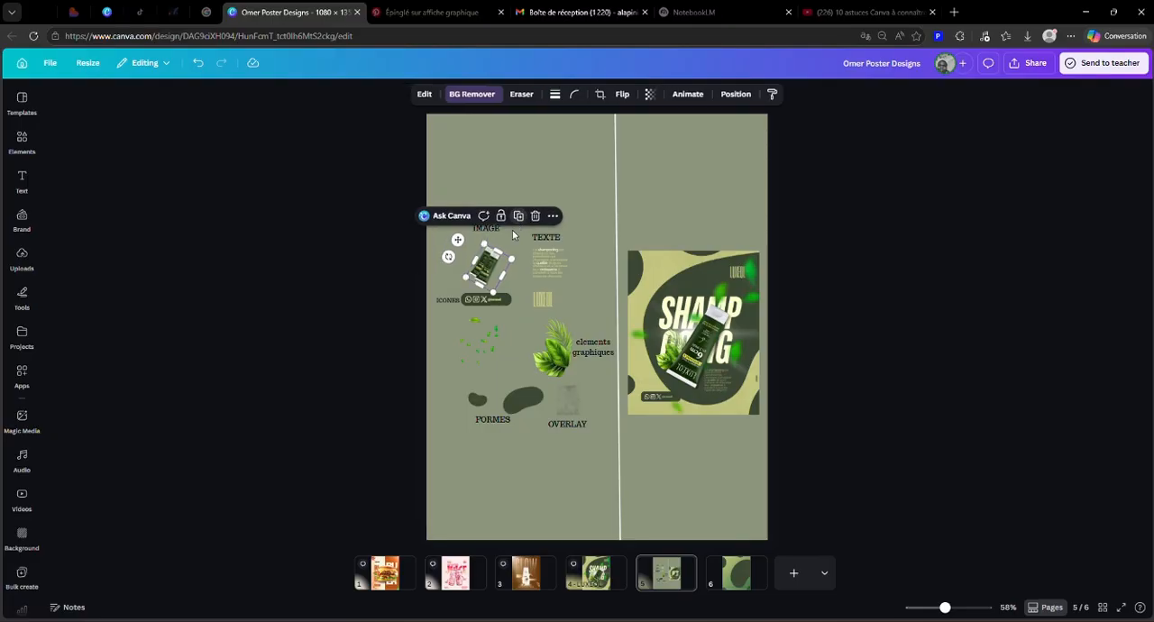
{"action": "left_click_drag", "start_coordinate": [487, 267], "coordinate": [736, 577]}
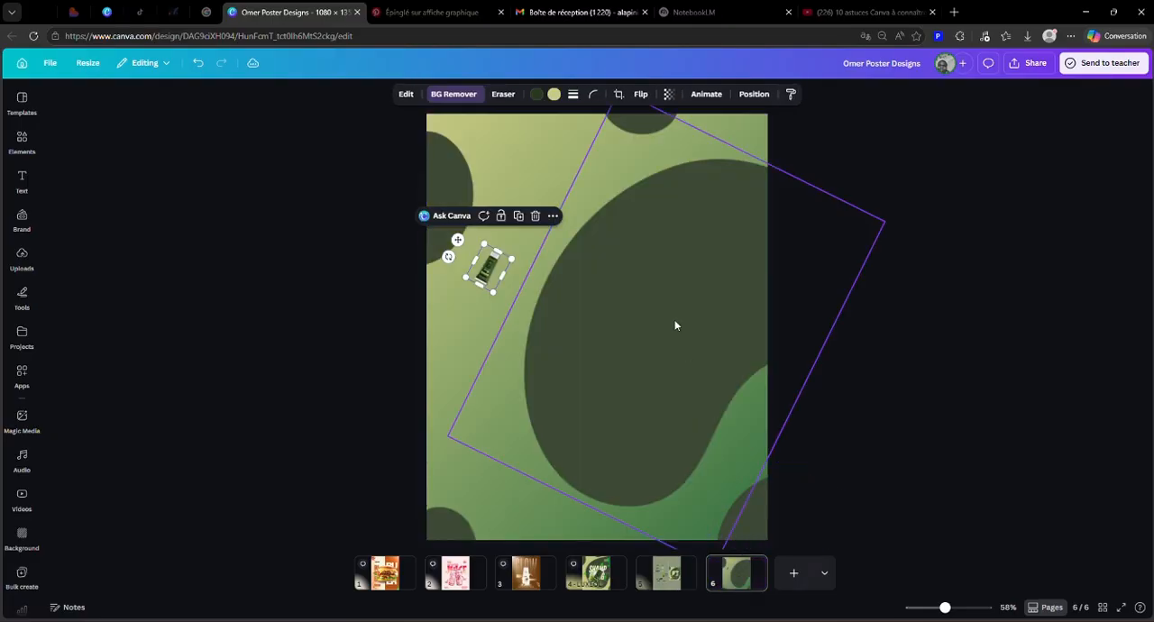
{"action": "left_click_drag", "start_coordinate": [501, 273], "coordinate": [580, 109]}
{"action": "left_click_drag", "start_coordinate": [590, 267], "coordinate": [617, 357]}
{"action": "left_click", "coordinate": [846, 360]}
Step: Adjust the shampoo tube's size and position so it lies diagonally within the large dark green blob
{"action": "left_click_drag", "start_coordinate": [523, 404], "coordinate": [458, 426]}
{"action": "left_click_drag", "start_coordinate": [566, 404], "coordinate": [591, 400]}
{"action": "left_click_drag", "start_coordinate": [458, 400], "coordinate": [538, 404]}
{"action": "left_click_drag", "start_coordinate": [666, 382], "coordinate": [641, 387]}
{"action": "left_click", "coordinate": [857, 297]}
{"action": "left_click", "coordinate": [649, 343]}
{"action": "left_click_drag", "start_coordinate": [649, 343], "coordinate": [639, 341]}
{"action": "left_click", "coordinate": [804, 314]}
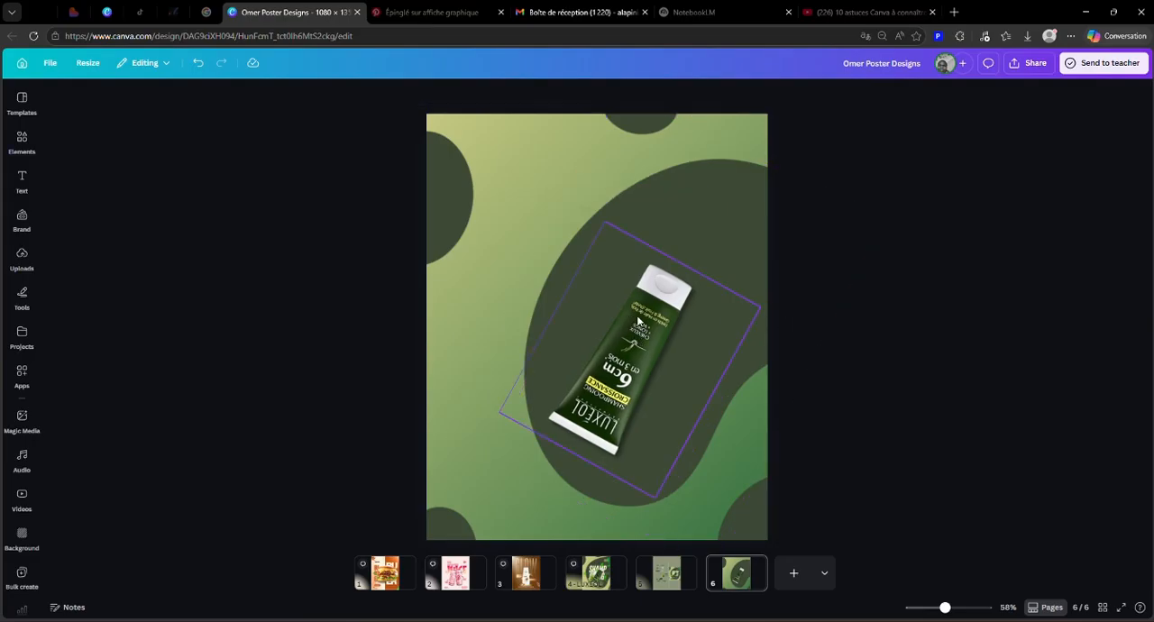
{"action": "left_click", "coordinate": [638, 321]}
{"action": "left_click_drag", "start_coordinate": [620, 343], "coordinate": [618, 343]}
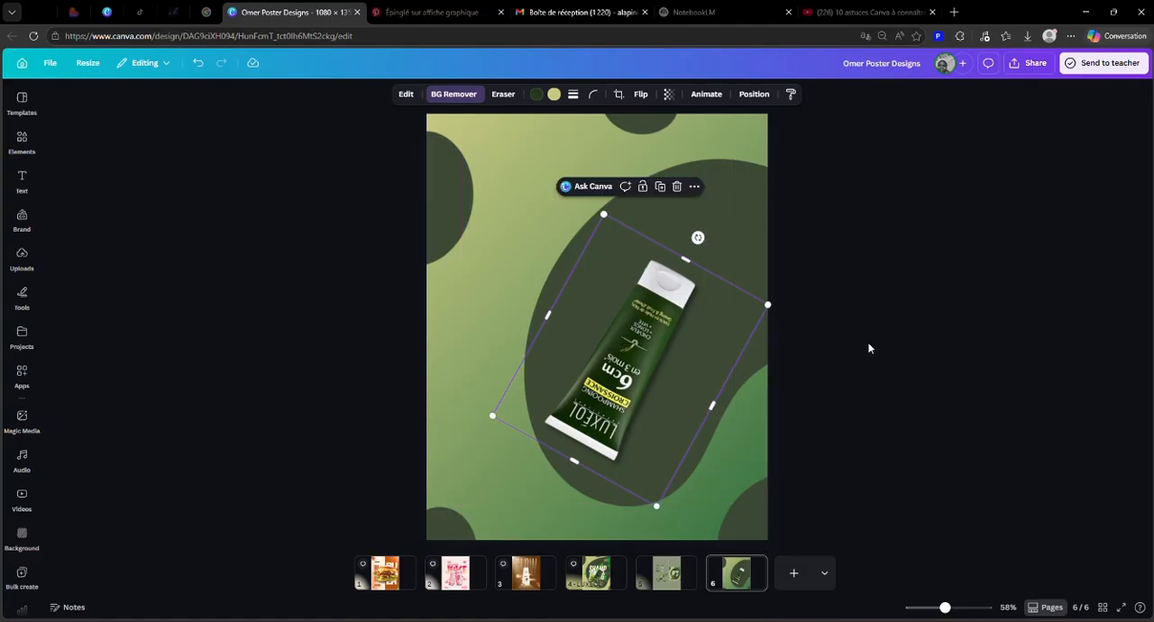
{"action": "left_click", "coordinate": [869, 343]}
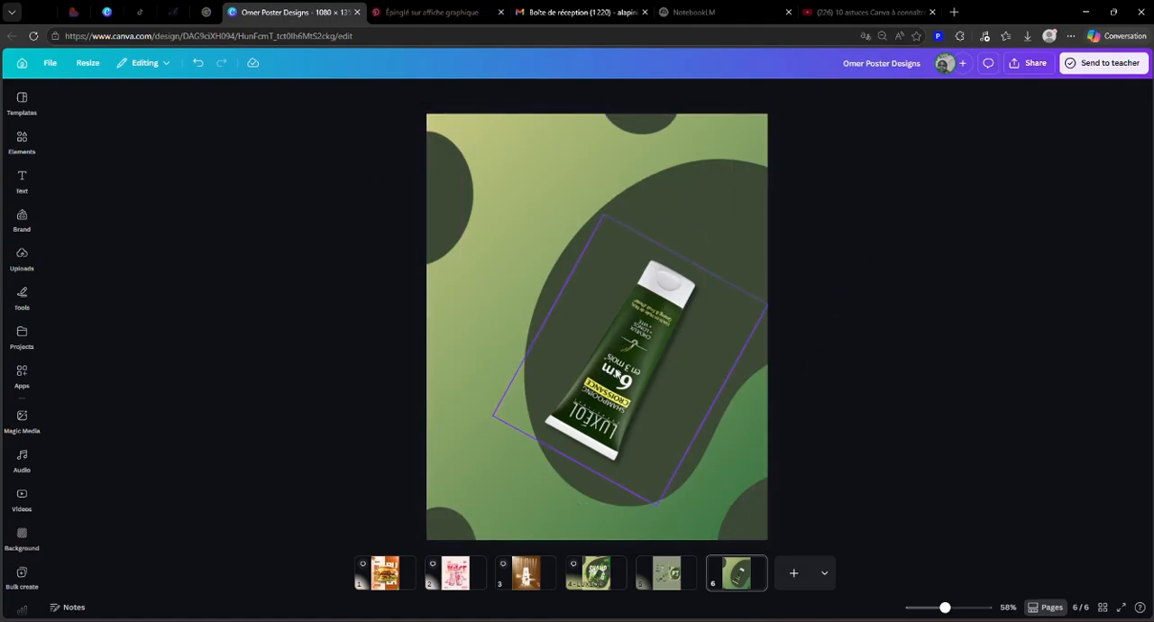
Step: Try the Outline, Drop, Glow, Curved and Angled shadow styles on the shampoo tube image
{"action": "left_click", "coordinate": [622, 348]}
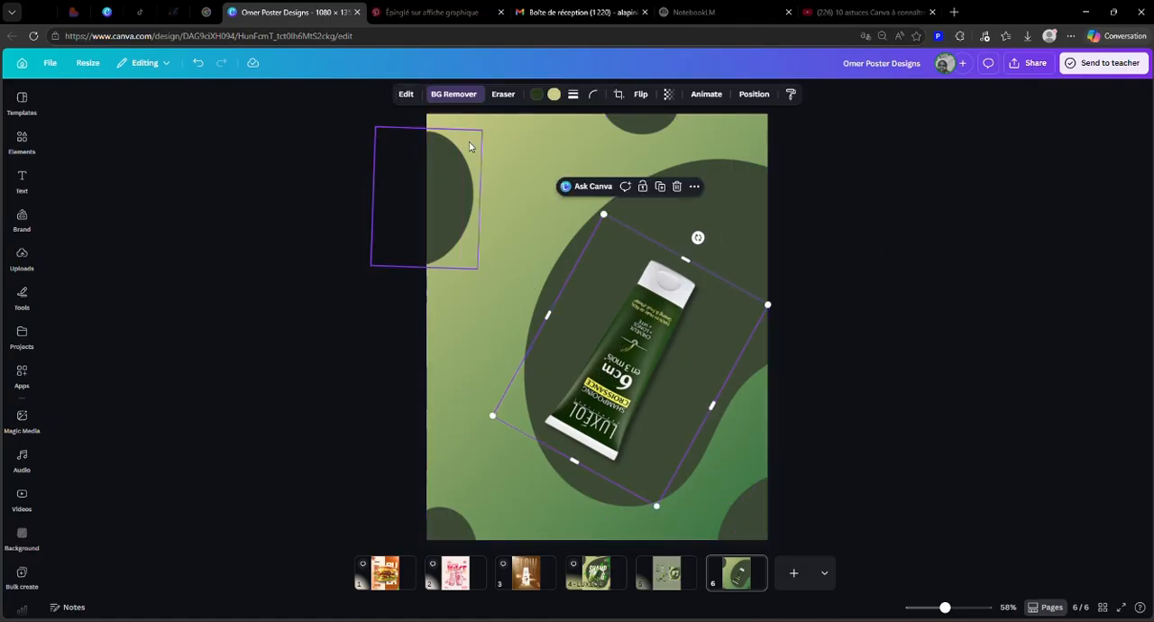
{"action": "left_click", "coordinate": [405, 94]}
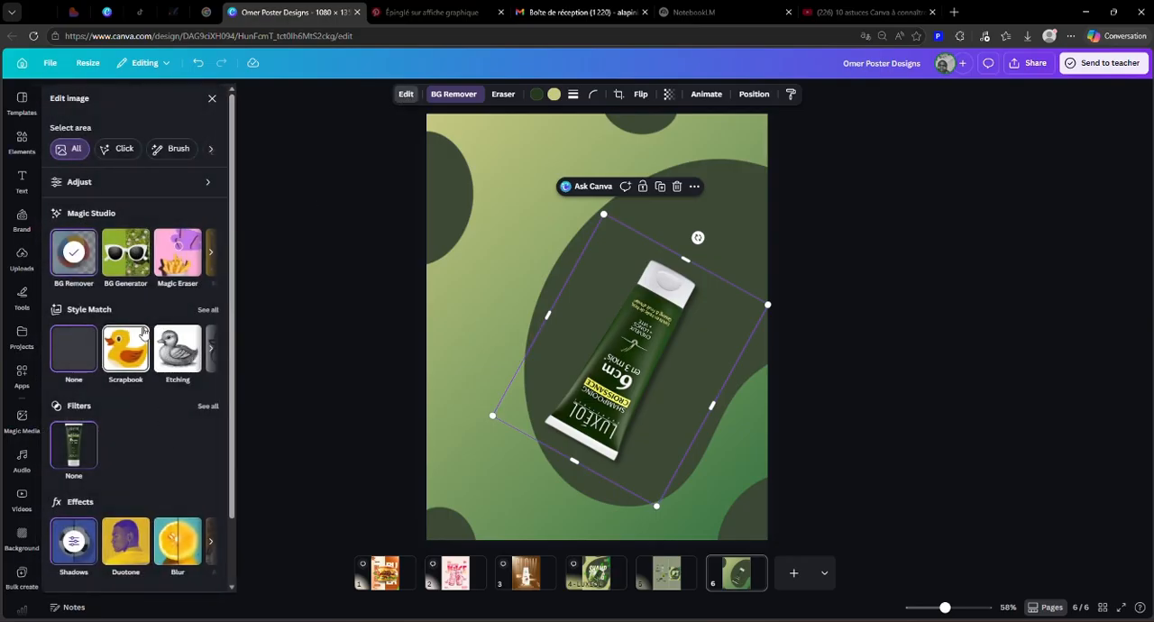
{"action": "scroll", "coordinate": [135, 406], "scroll_direction": "down", "scroll_amount": 1}
{"action": "left_click", "coordinate": [75, 474]}
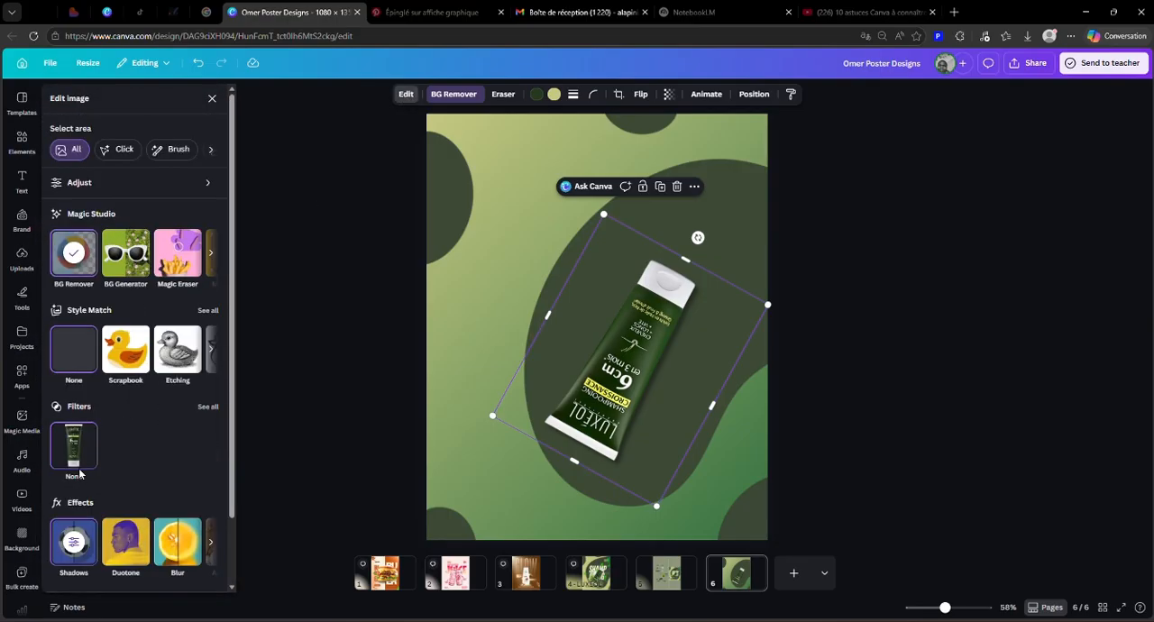
{"action": "left_click", "coordinate": [193, 216]}
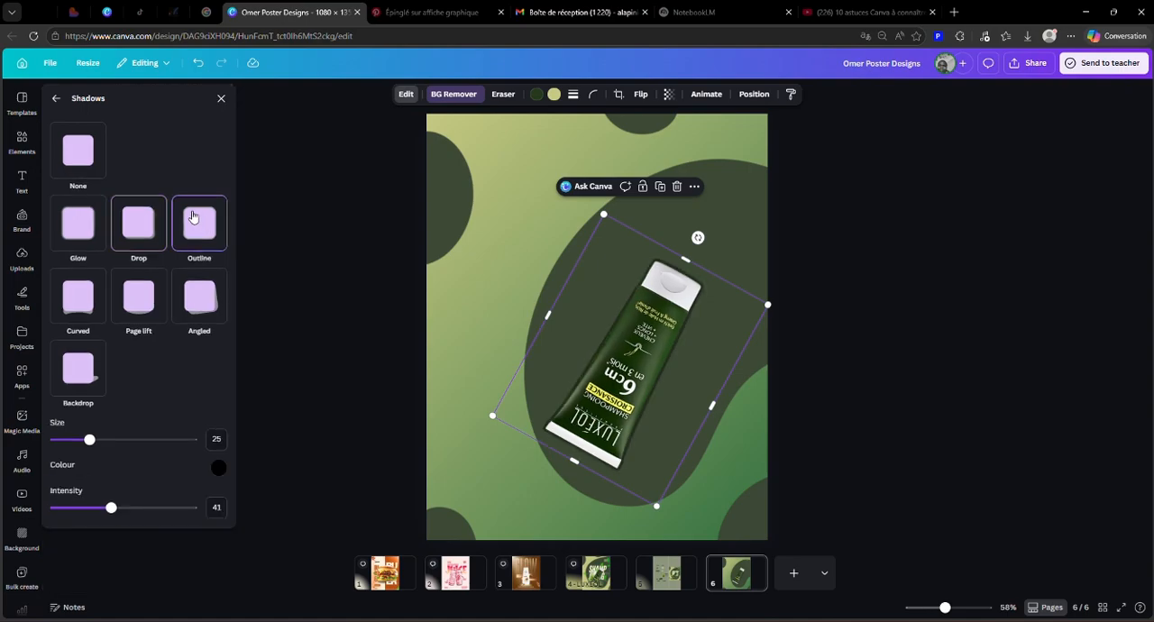
{"action": "left_click", "coordinate": [134, 225]}
{"action": "left_click", "coordinate": [88, 228]}
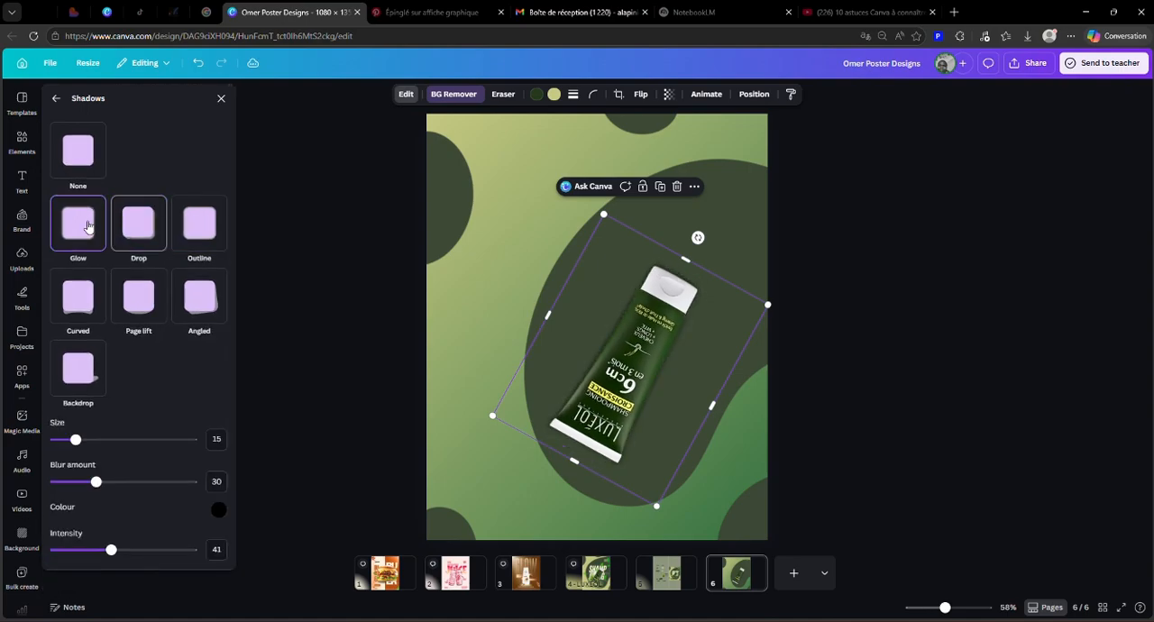
{"action": "left_click", "coordinate": [79, 282]}
{"action": "left_click", "coordinate": [203, 291]}
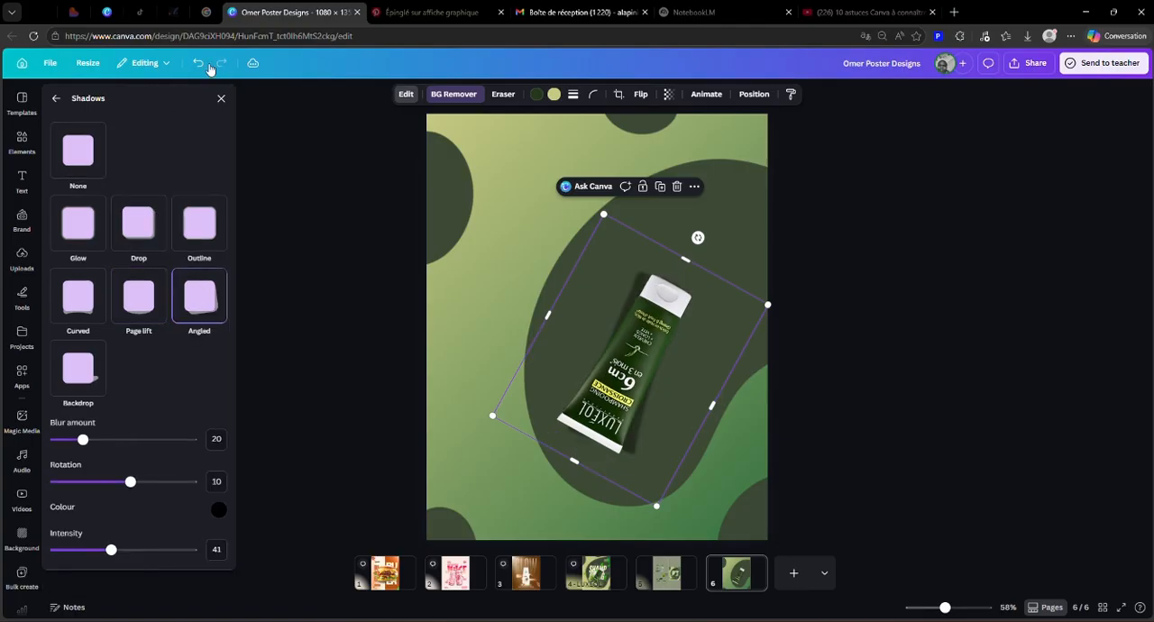
Step: Undo the shadow style experiments on the shampoo tube and close the shadow settings
{"action": "left_click", "coordinate": [206, 66]}
{"action": "left_click", "coordinate": [207, 66]}
{"action": "left_click", "coordinate": [207, 66]}
{"action": "left_click", "coordinate": [206, 66]}
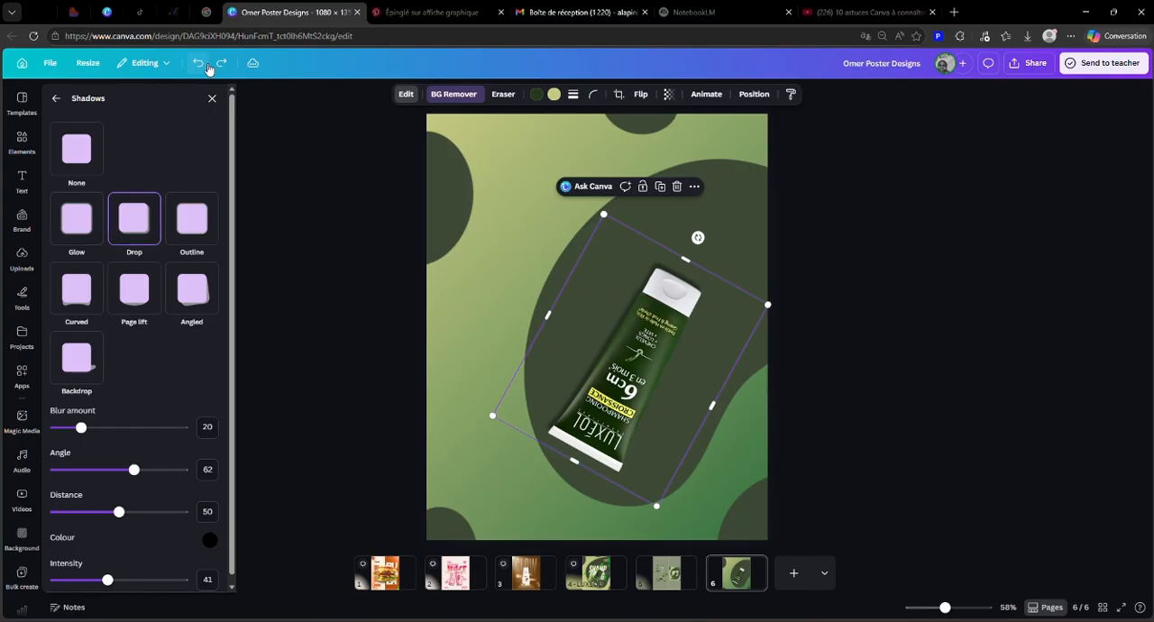
{"action": "left_click", "coordinate": [200, 65]}
{"action": "left_click", "coordinate": [200, 66]}
{"action": "key", "text": "Escape"}
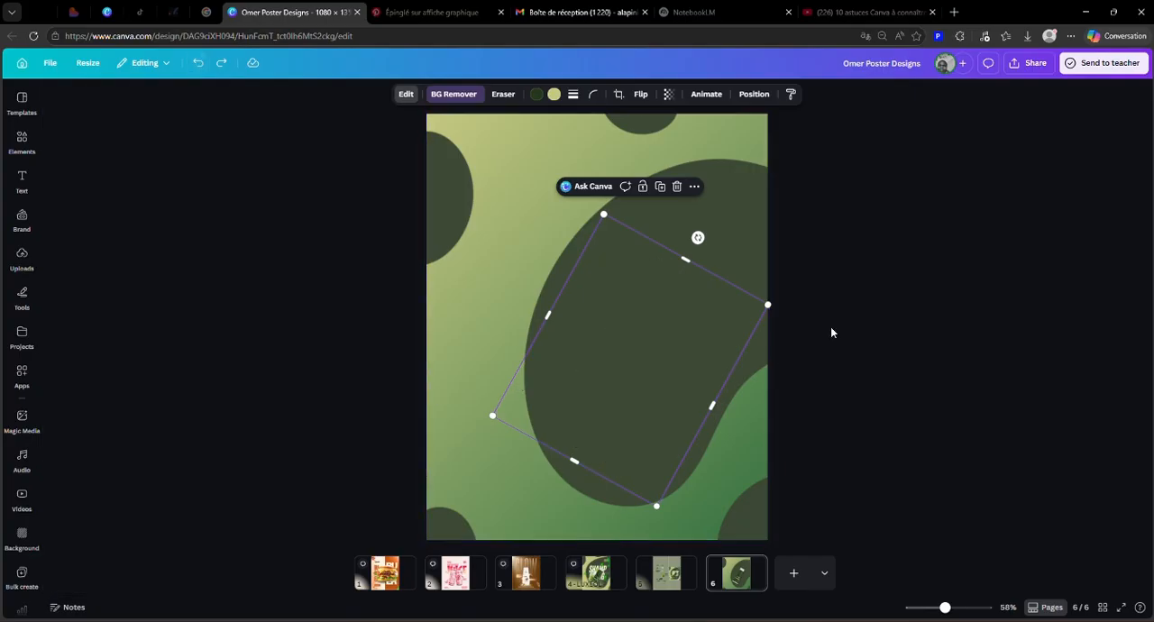
Step: Duplicate the shampoo tube, place the copy up and to the left of the original, and set the copy's shadow to None
{"action": "left_click", "coordinate": [661, 187]}
{"action": "left_click_drag", "start_coordinate": [623, 306], "coordinate": [522, 226]}
{"action": "left_click", "coordinate": [405, 94]}
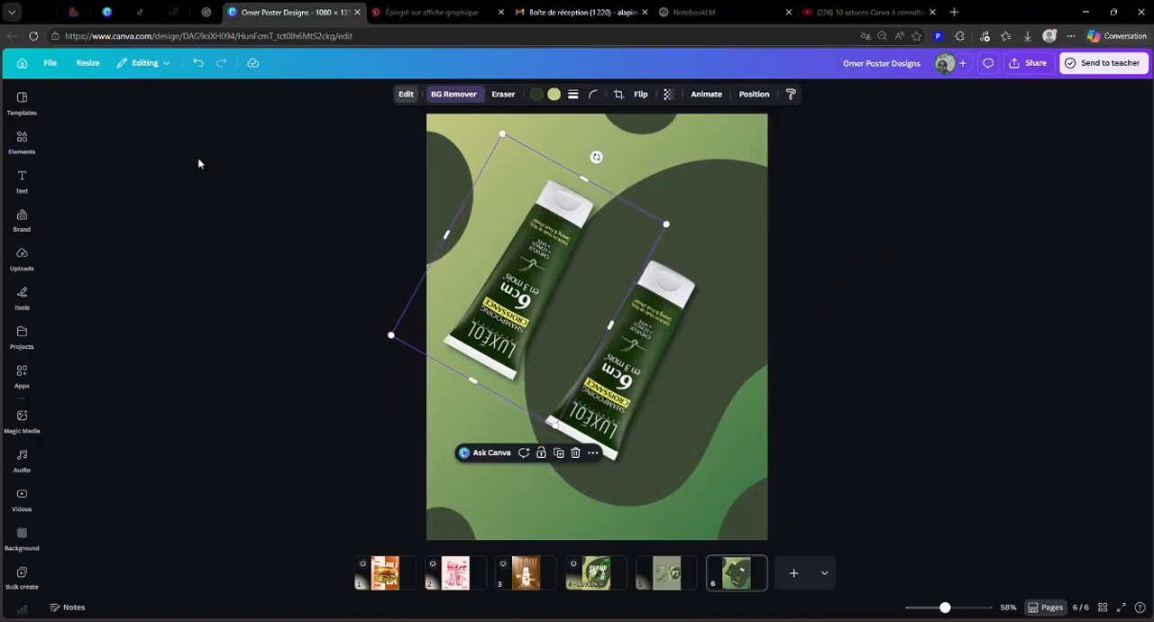
{"action": "left_click", "coordinate": [73, 541]}
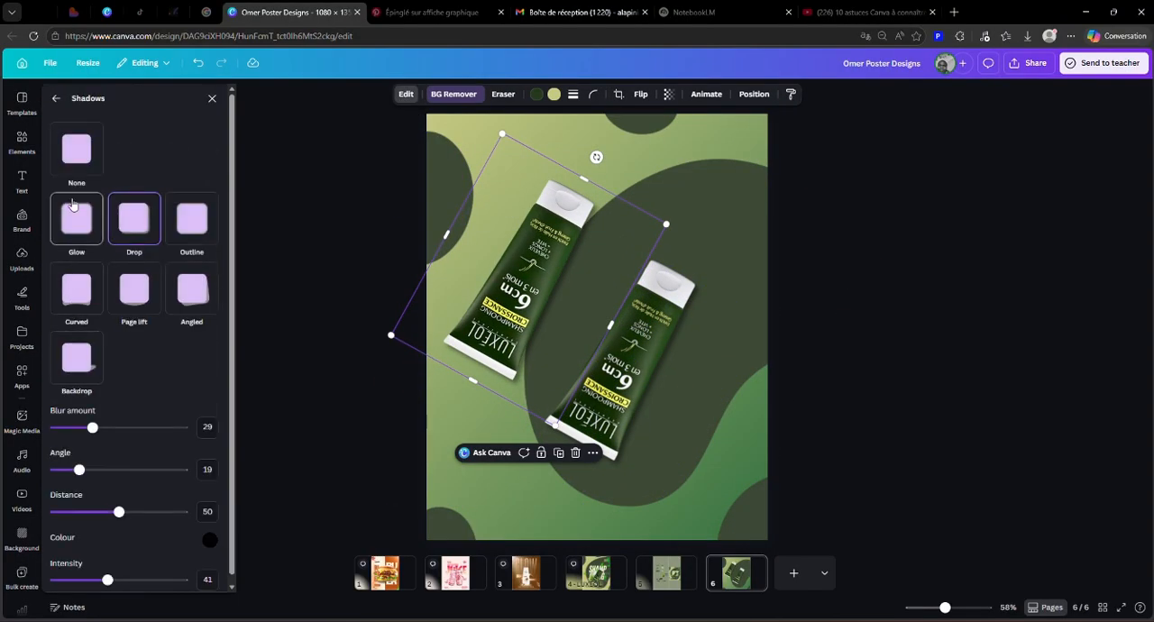
{"action": "left_click", "coordinate": [76, 153]}
{"action": "left_click", "coordinate": [63, 105]}
{"action": "left_click_drag", "start_coordinate": [567, 272], "coordinate": [572, 277]}
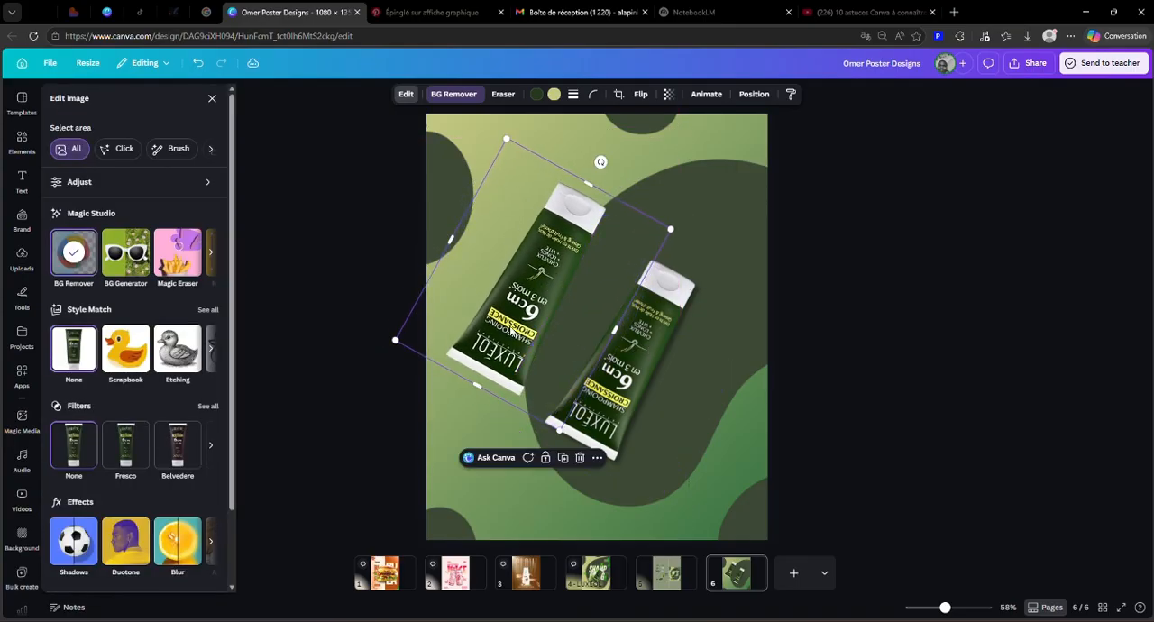
Step: Apply a Custom Duotone effect with #000000 highlights to the duplicated tube so it becomes a black silhouette
{"action": "left_click", "coordinate": [659, 384]}
{"action": "left_click", "coordinate": [539, 288]}
{"action": "left_click", "coordinate": [403, 96]}
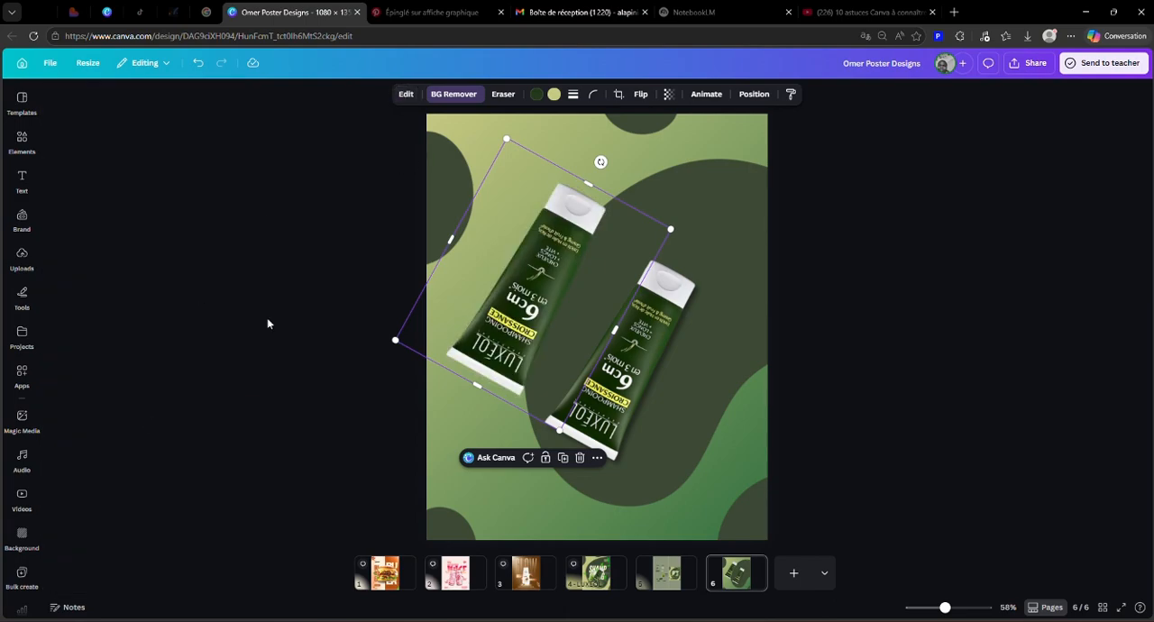
{"action": "left_click", "coordinate": [406, 96]}
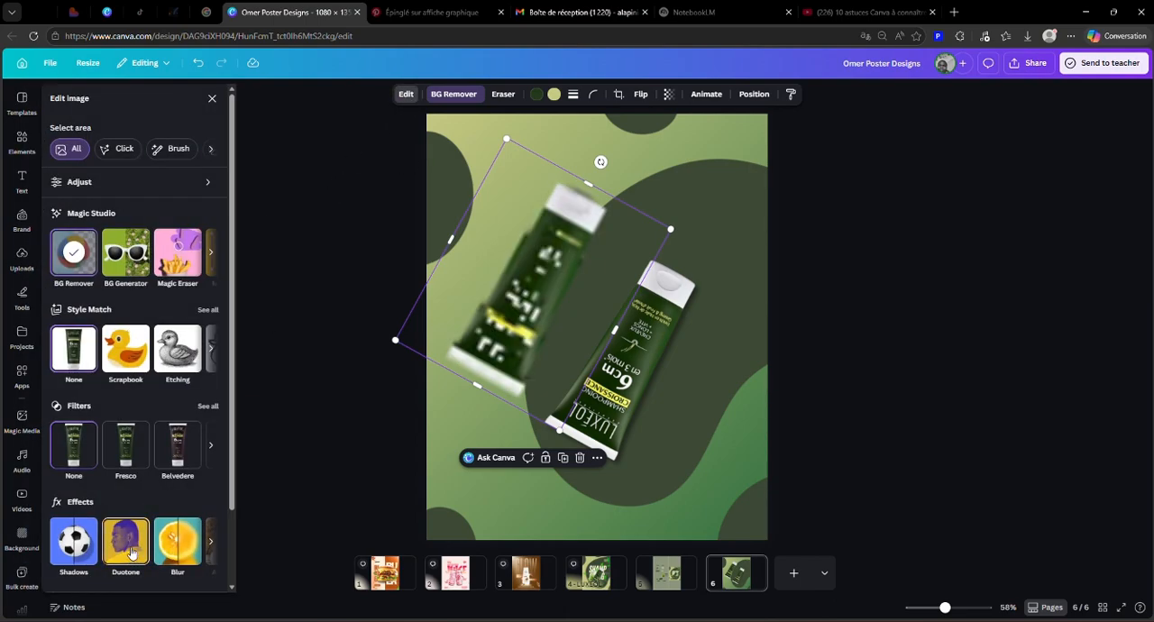
{"action": "scroll", "coordinate": [132, 553], "scroll_direction": "down", "scroll_amount": 1}
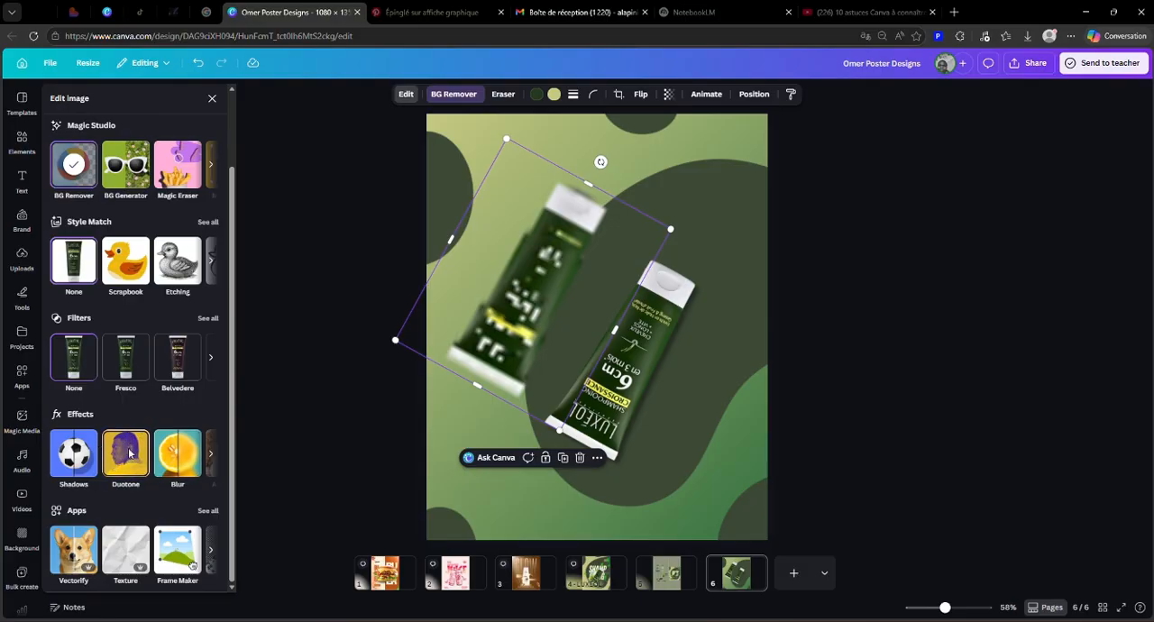
{"action": "left_click", "coordinate": [126, 453]}
{"action": "left_click", "coordinate": [78, 218]}
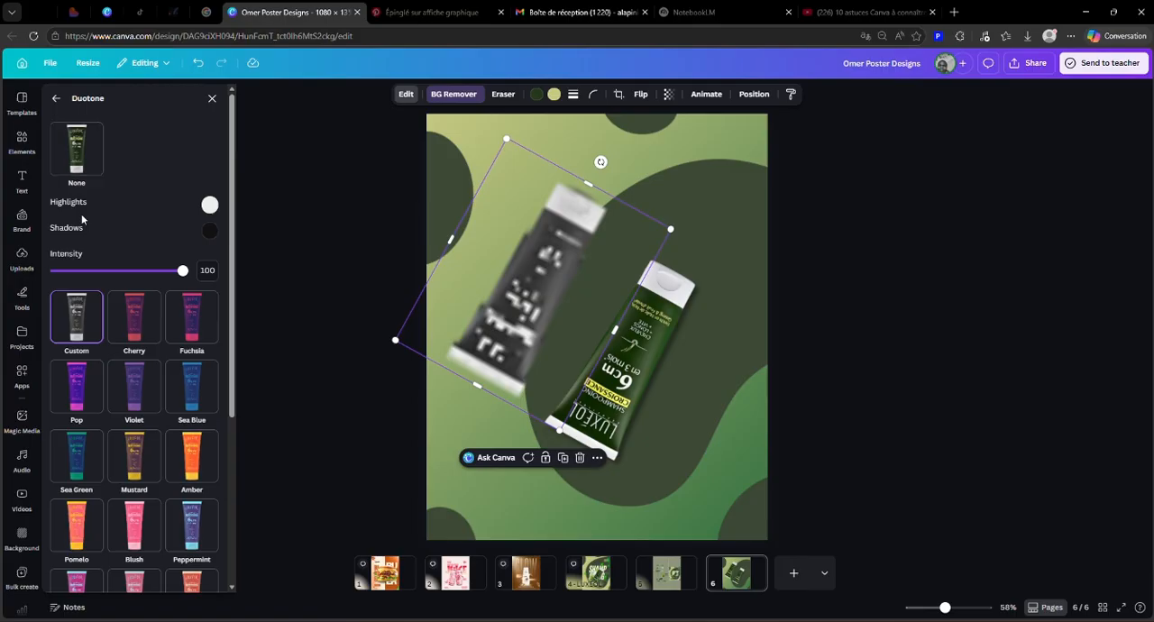
{"action": "left_click", "coordinate": [210, 234]}
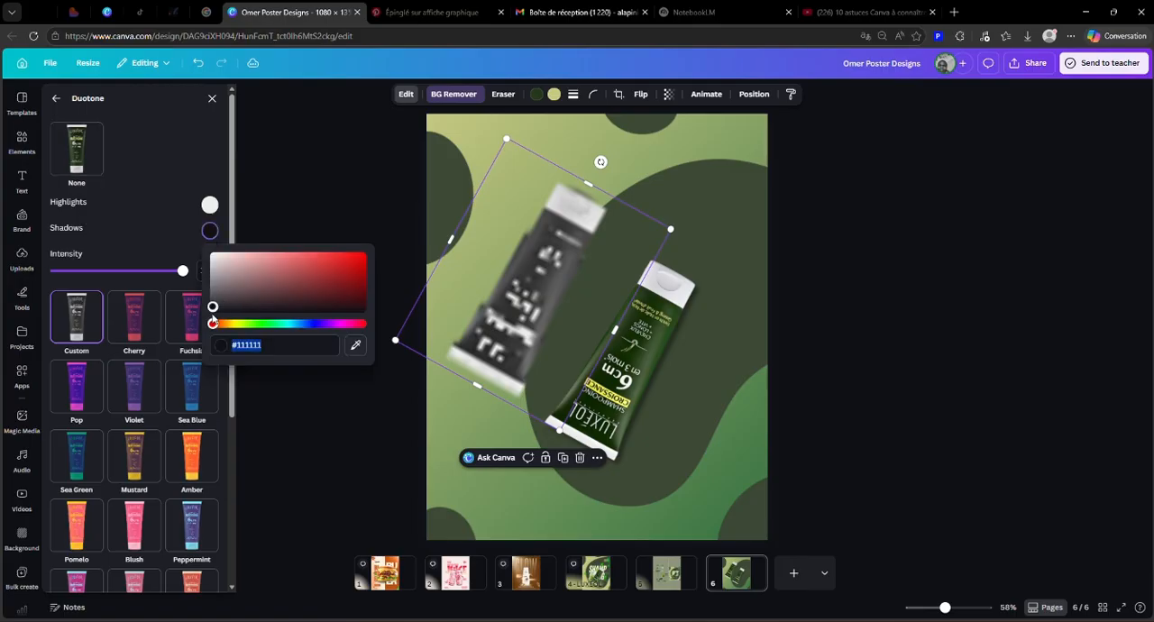
{"action": "left_click", "coordinate": [209, 205]}
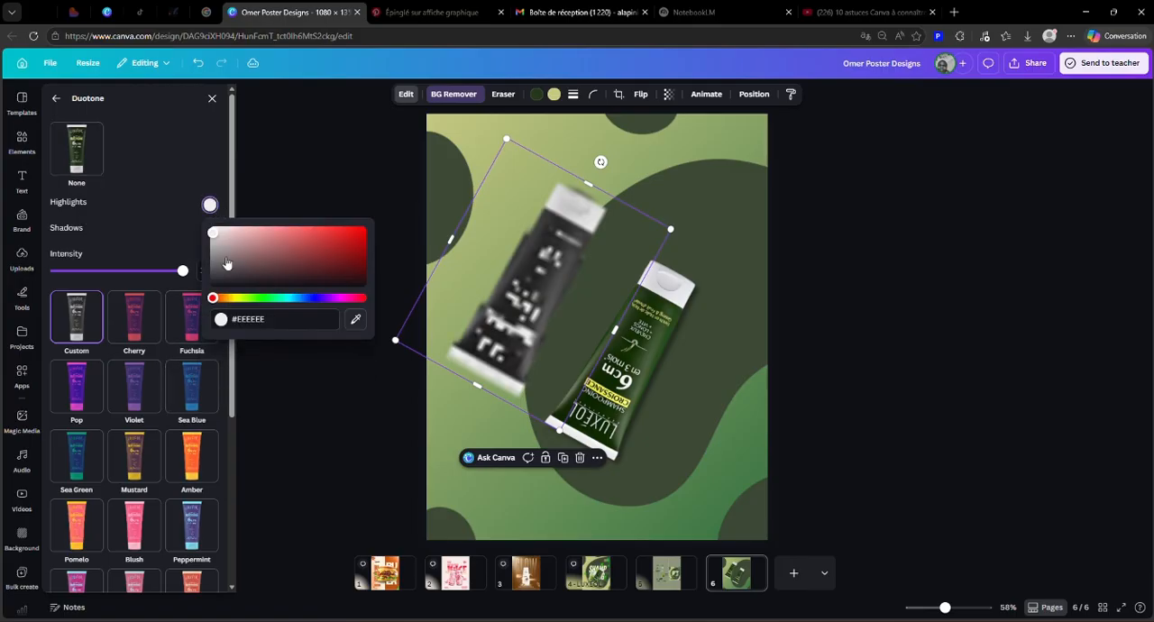
{"action": "left_click", "coordinate": [213, 285]}
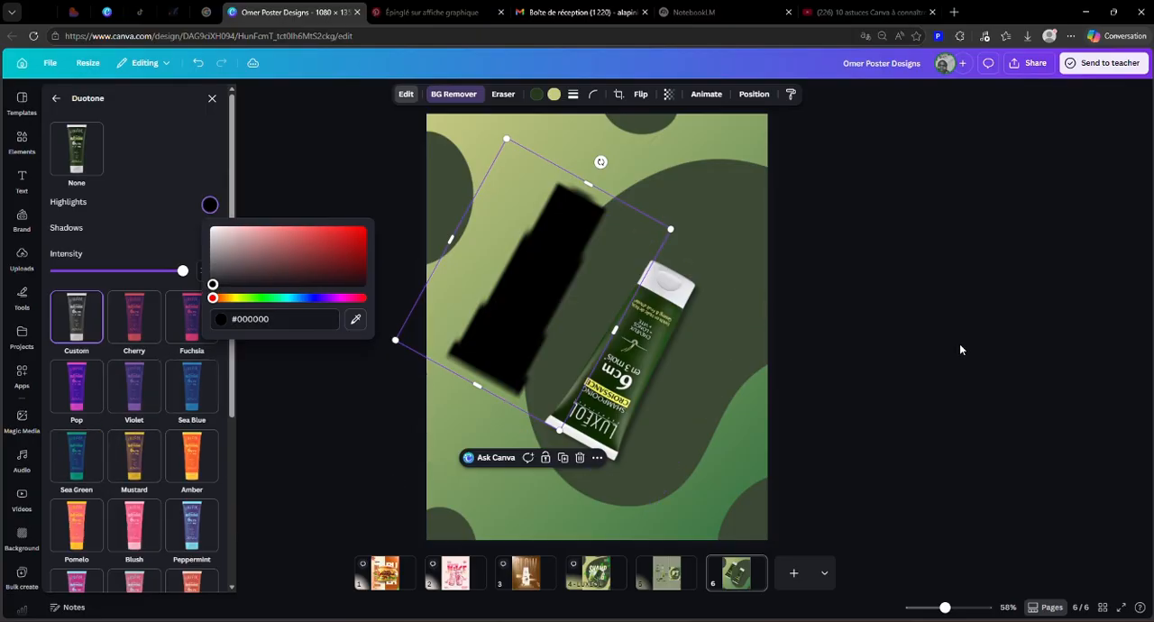
{"action": "left_click", "coordinate": [961, 349]}
Step: Apply the Blur effect to the whole image of the black tube silhouette
{"action": "left_click", "coordinate": [477, 291]}
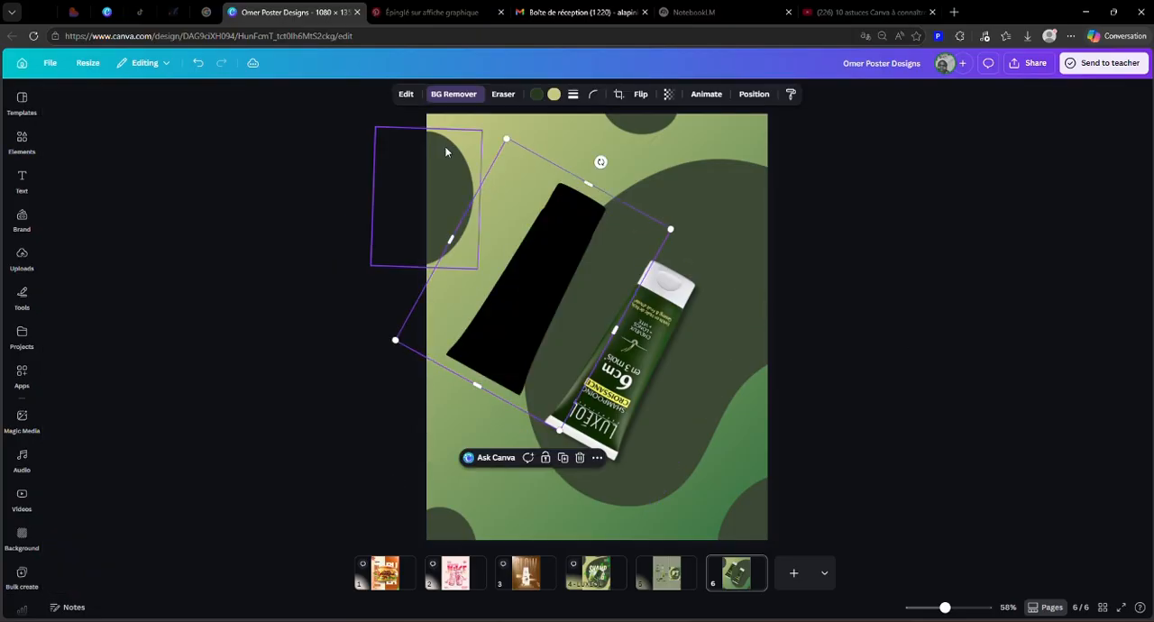
{"action": "left_click", "coordinate": [406, 94]}
{"action": "scroll", "coordinate": [180, 476], "scroll_direction": "down", "scroll_amount": 2}
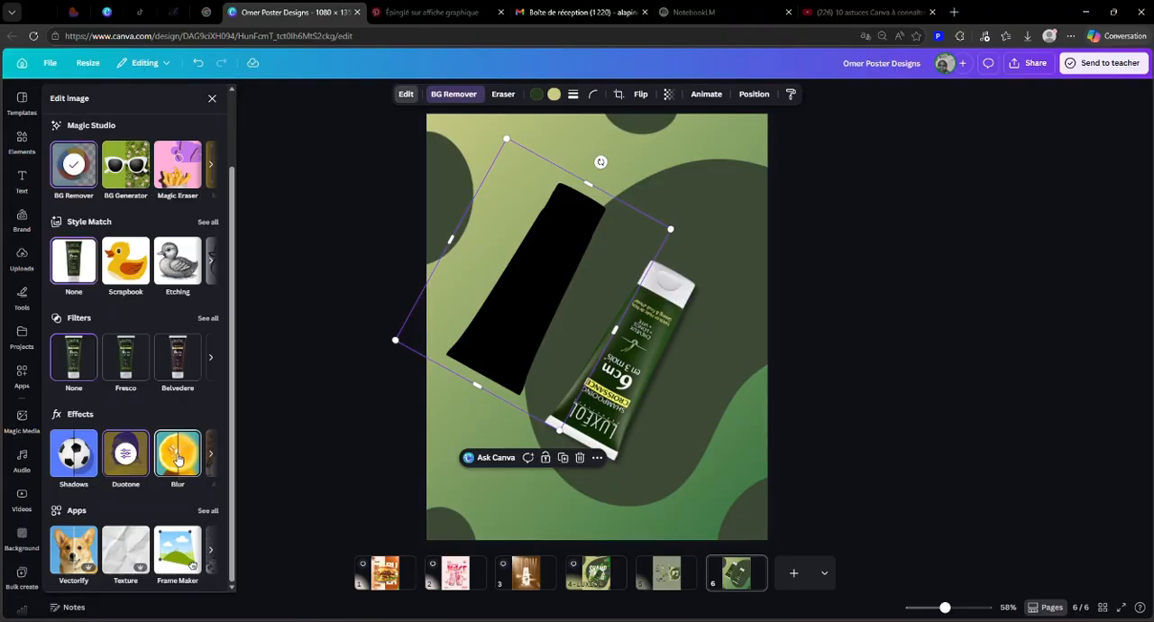
{"action": "left_click", "coordinate": [176, 462]}
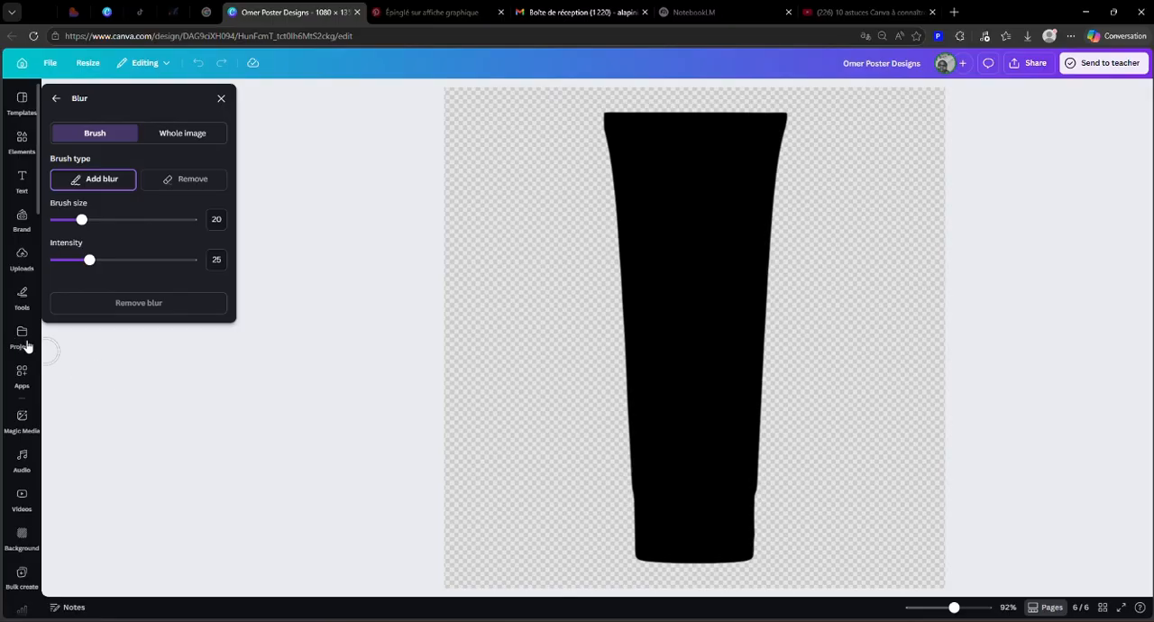
{"action": "left_click", "coordinate": [180, 132]}
{"action": "mouse_move", "coordinate": [54, 181]}
{"action": "left_mouse_down"}
{"action": "mouse_move", "coordinate": [223, 184]}
{"action": "mouse_move", "coordinate": [159, 202]}
{"action": "left_mouse_up"}
{"action": "left_click", "coordinate": [221, 98]}
{"action": "left_click", "coordinate": [880, 320]}
Step: Move the blurred black silhouette over the original shampoo tube and send it one layer backward
{"action": "left_click_drag", "start_coordinate": [460, 363], "coordinate": [594, 425]}
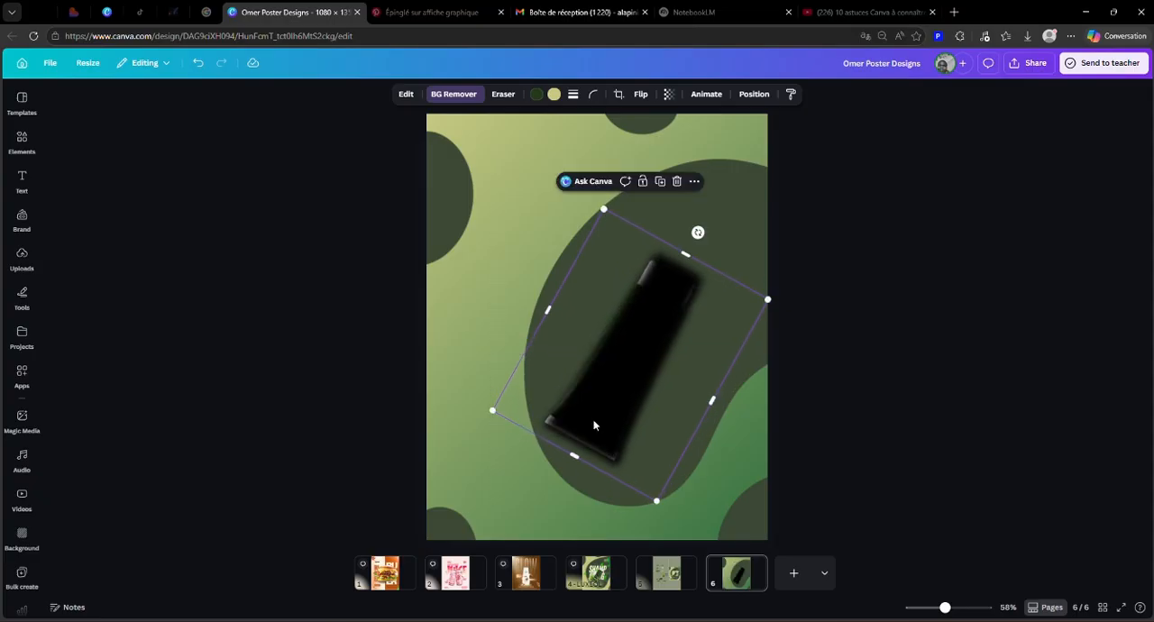
{"action": "left_click", "coordinate": [754, 94]}
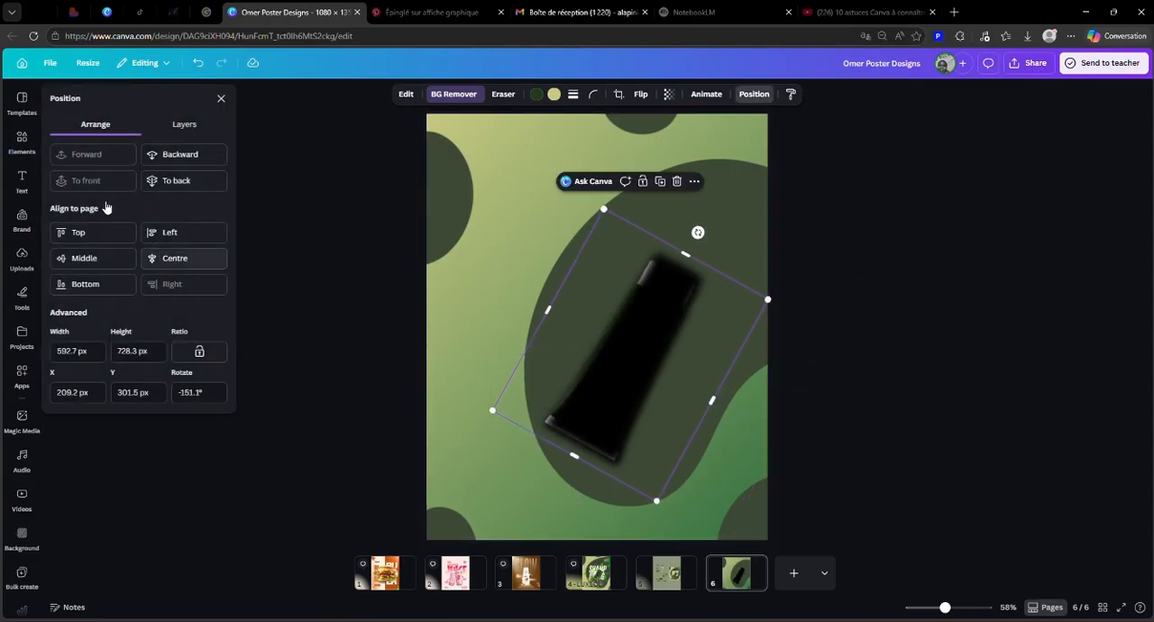
{"action": "left_click", "coordinate": [174, 155]}
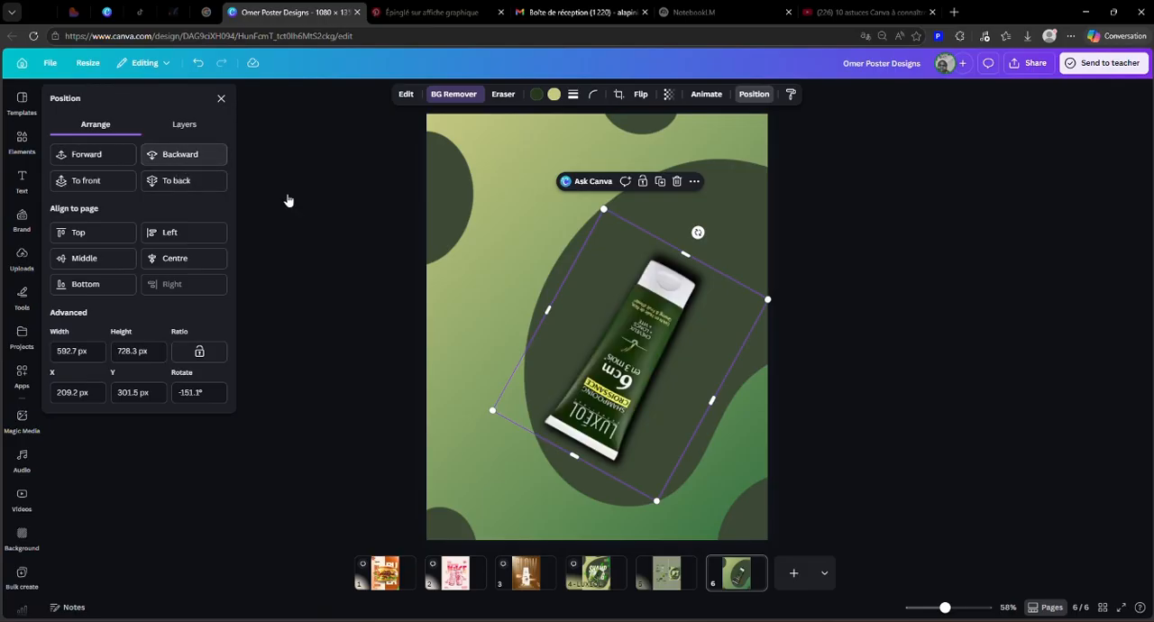
Step: Shrink the blurred silhouette to about 557 × 685 px and lower its opacity to soften the shadow under the tube
{"action": "left_click_drag", "start_coordinate": [769, 298], "coordinate": [711, 330]}
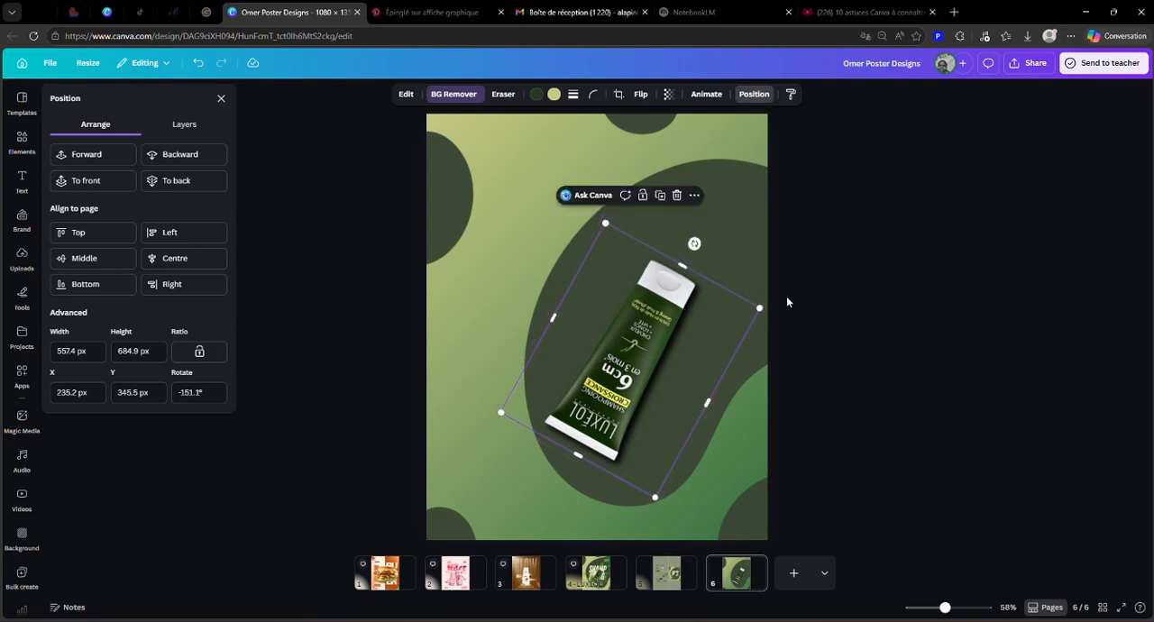
{"action": "left_click", "coordinate": [668, 94]}
{"action": "left_click_drag", "start_coordinate": [693, 138], "coordinate": [654, 165]}
{"action": "left_click", "coordinate": [878, 304]}
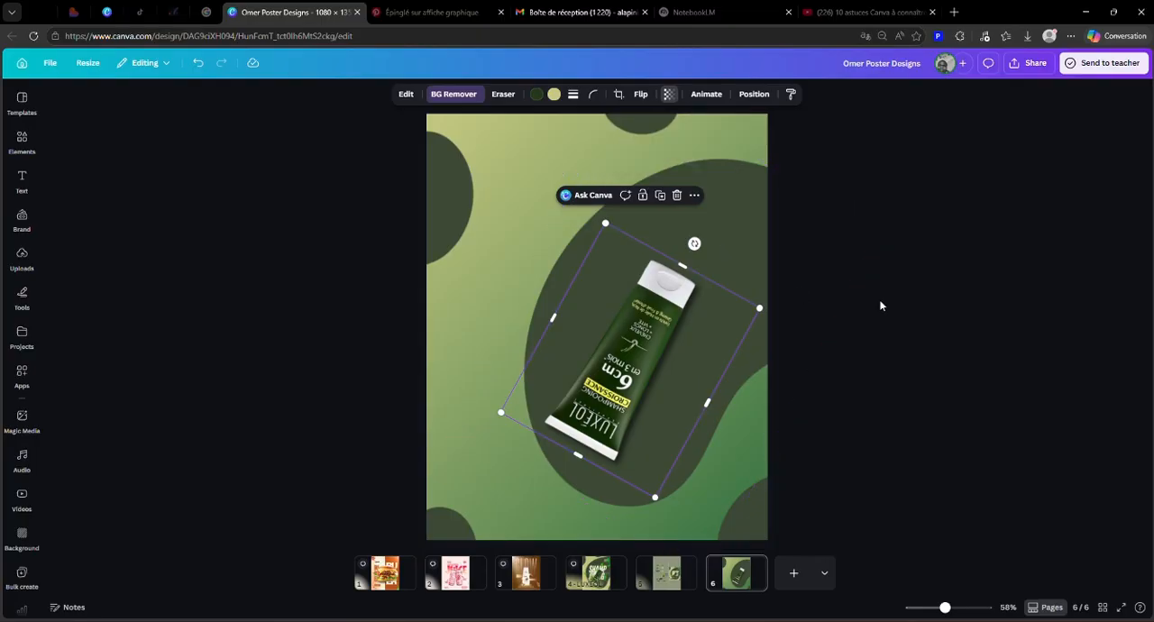
{"action": "left_click", "coordinate": [881, 306]}
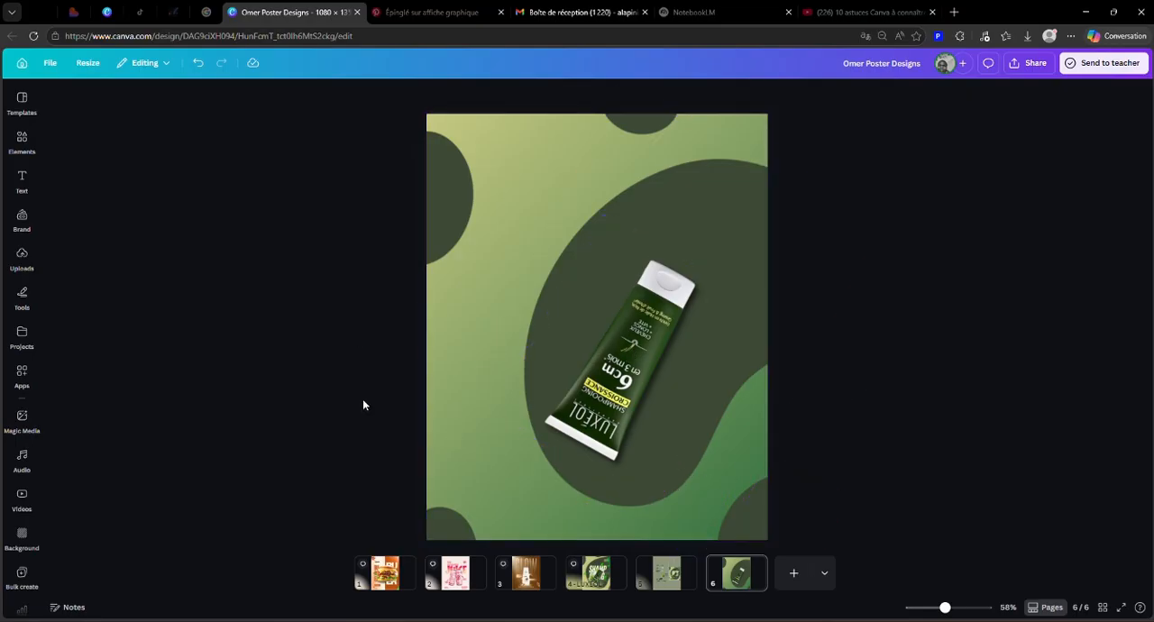
Step: Add a heading reading "SHAMPOING" to page 6
{"action": "left_click", "coordinate": [687, 582]}
{"action": "left_click_drag", "start_coordinate": [675, 360], "coordinate": [672, 313]}
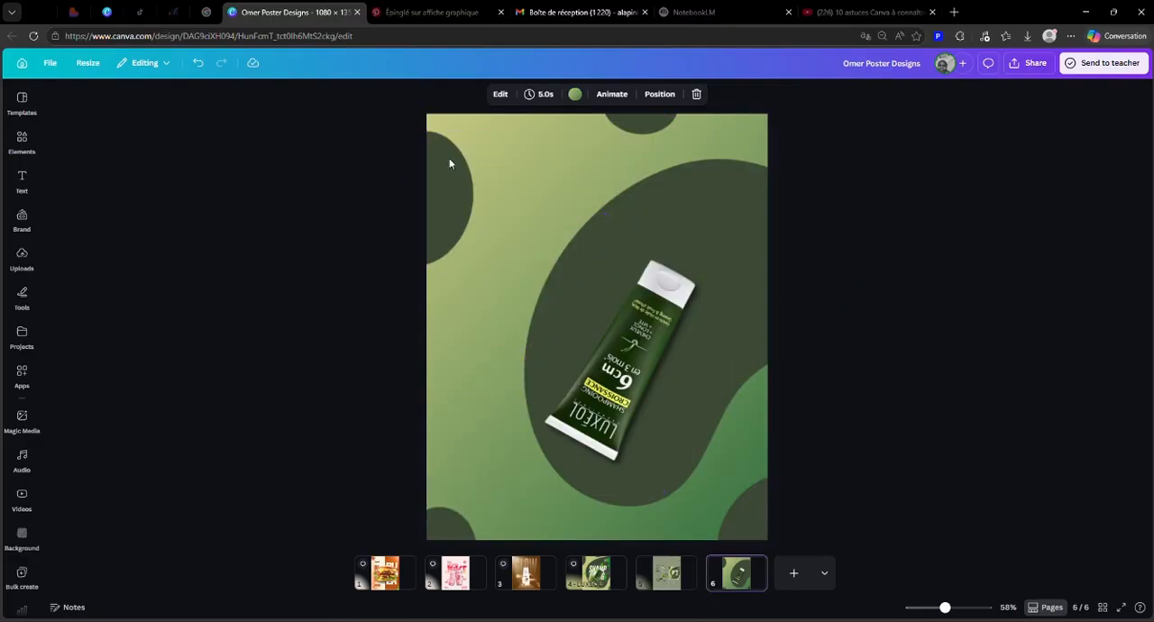
{"action": "left_click", "coordinate": [546, 197]}
{"action": "left_click", "coordinate": [14, 187]}
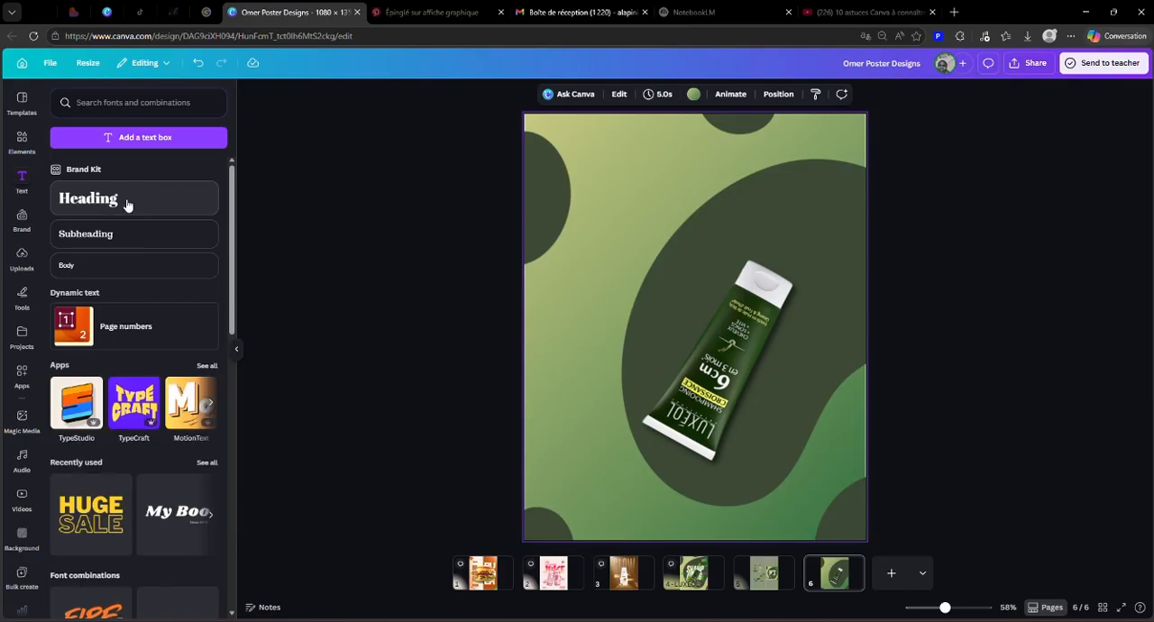
{"action": "left_click", "coordinate": [129, 208]}
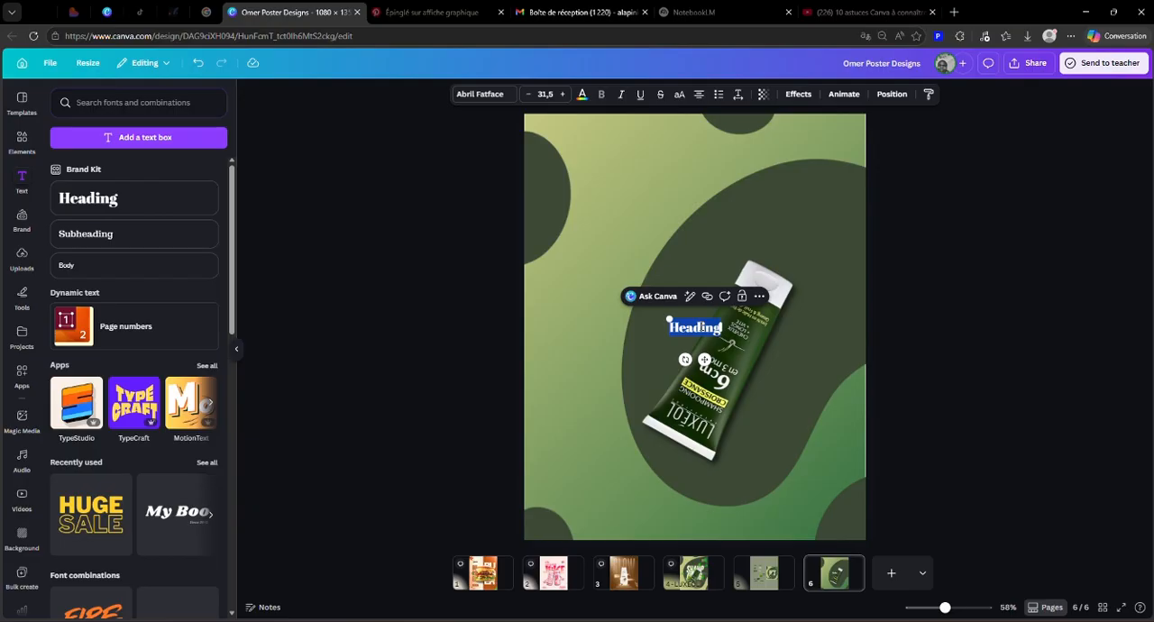
{"action": "type", "text": "SHAMPOING"}
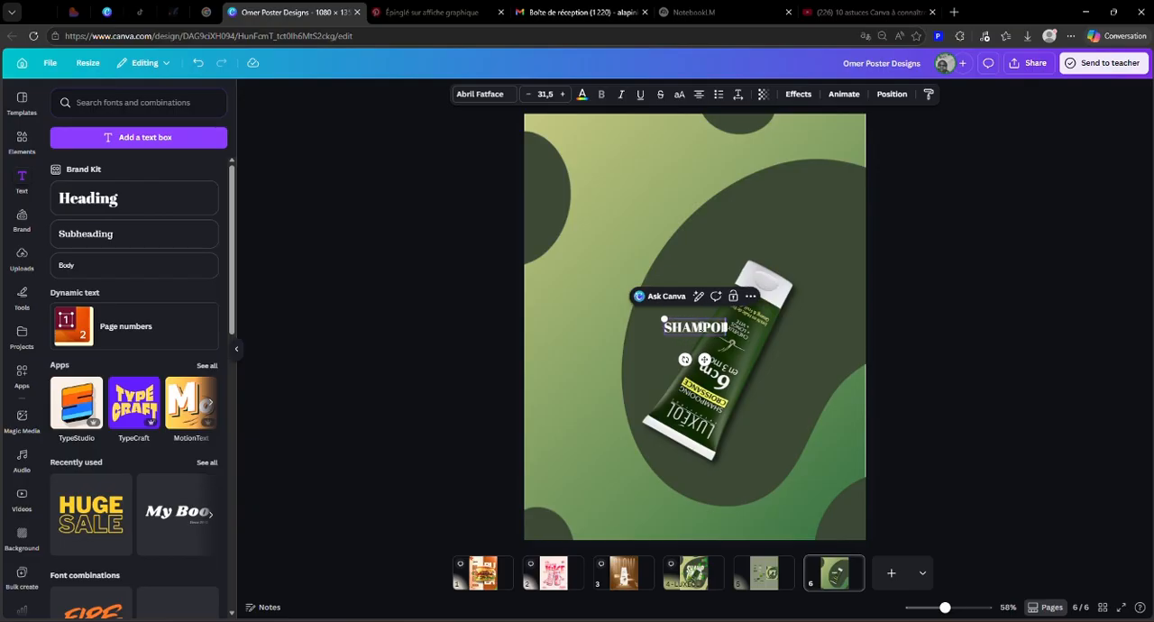
{"action": "left_click", "coordinate": [1041, 361]}
Step: Enlarge the SHAMPOING heading to font size 83.3 and place it across the upper part of the tube
{"action": "left_click", "coordinate": [711, 334]}
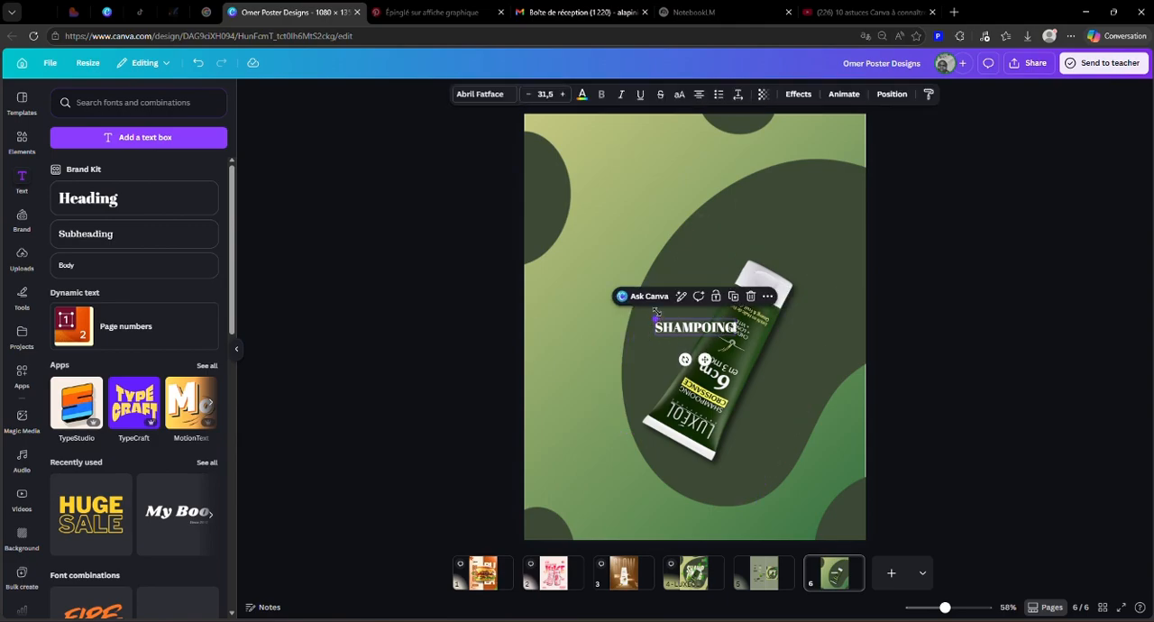
{"action": "left_click_drag", "start_coordinate": [656, 313], "coordinate": [527, 289]}
{"action": "left_click_drag", "start_coordinate": [609, 314], "coordinate": [670, 316]}
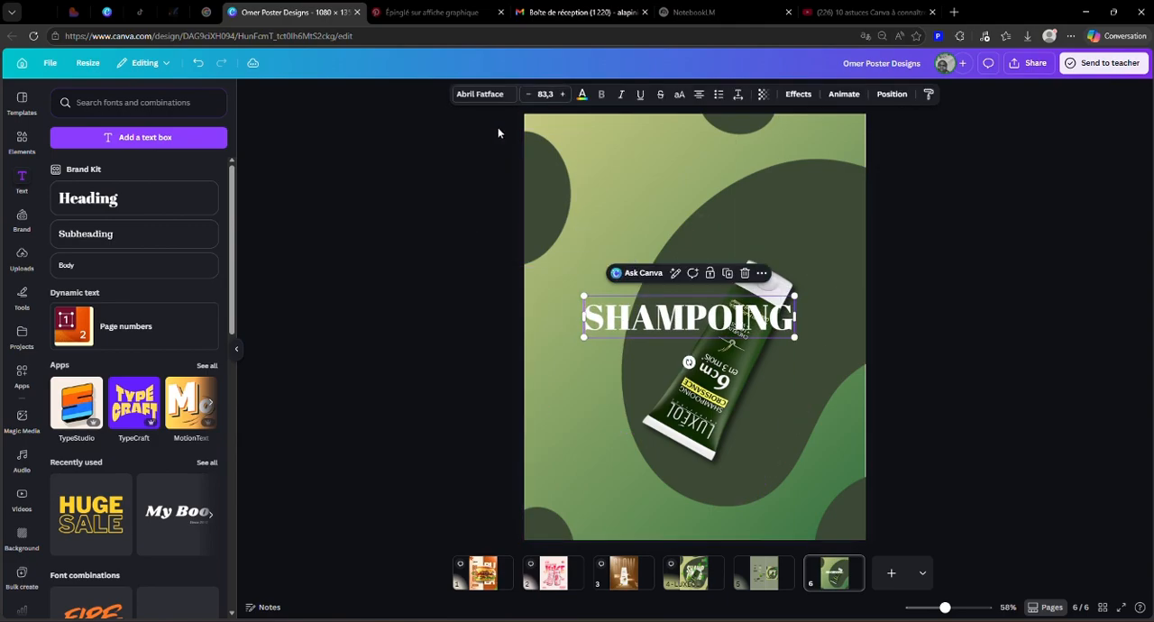
Step: Set the SHAMPOING heading's font to Anton, without italics
{"action": "left_click", "coordinate": [487, 94]}
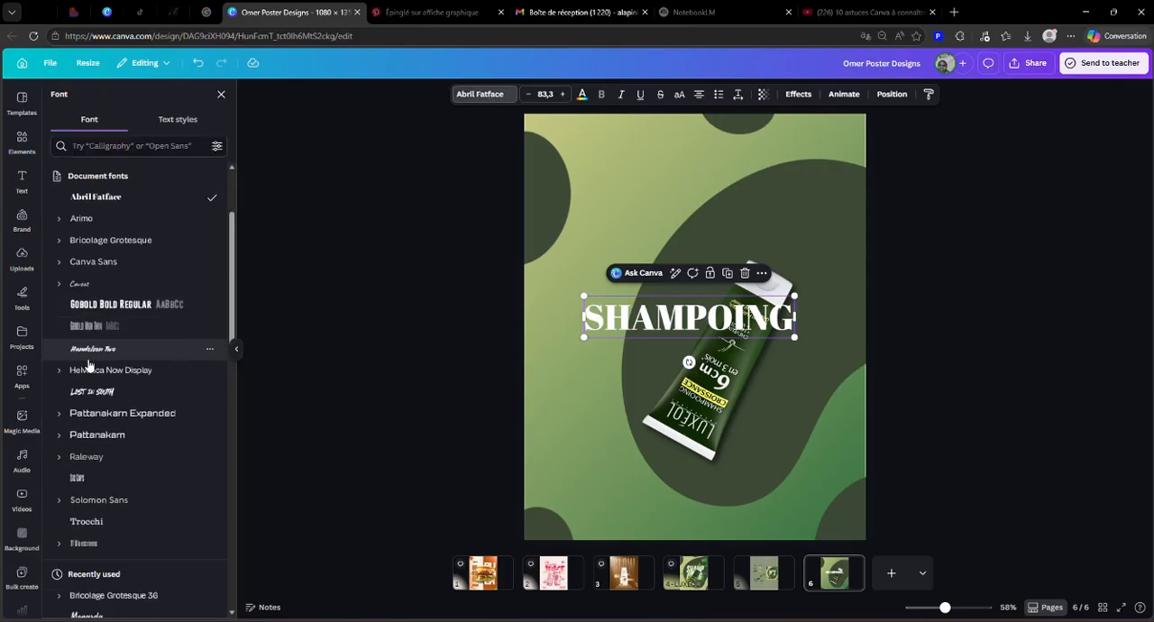
{"action": "scroll", "coordinate": [89, 363], "scroll_direction": "down", "scroll_amount": 8}
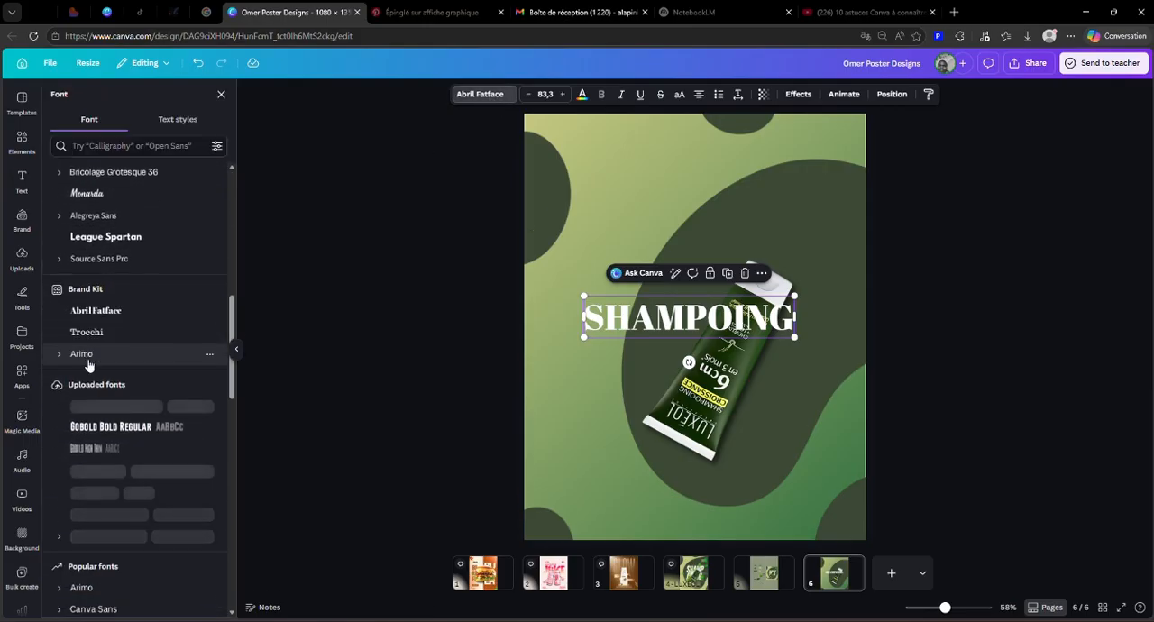
{"action": "scroll", "coordinate": [88, 361], "scroll_direction": "up", "scroll_amount": 10}
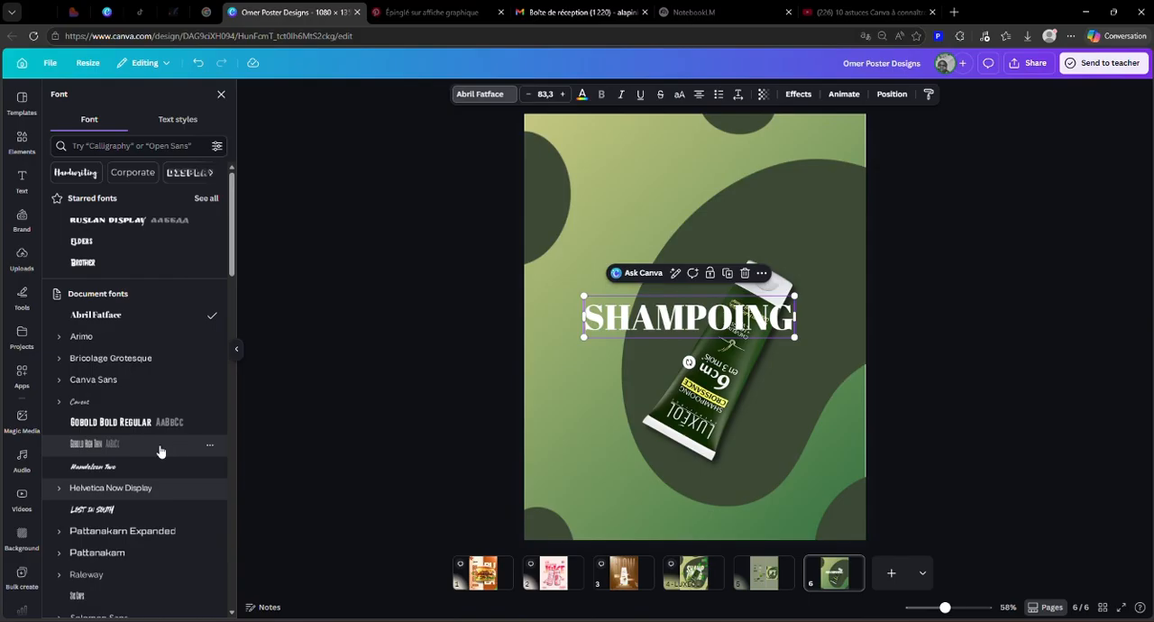
{"action": "scroll", "coordinate": [160, 450], "scroll_direction": "down", "scroll_amount": 5}
{"action": "scroll", "coordinate": [161, 450], "scroll_direction": "down", "scroll_amount": 10}
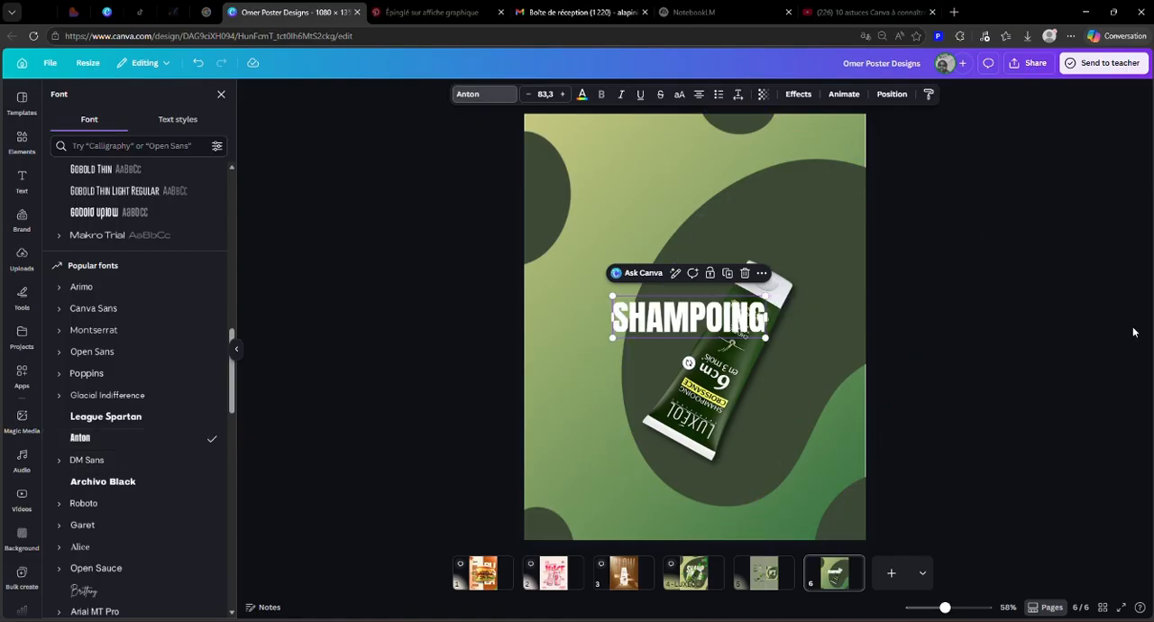
{"action": "left_click", "coordinate": [621, 96]}
{"action": "left_click", "coordinate": [622, 97]}
Step: Narrow the heading's text box so it breaks into "SHAM" and "POING", and set its line spacing to about 0.92
{"action": "left_click_drag", "start_coordinate": [766, 319], "coordinate": [709, 332]}
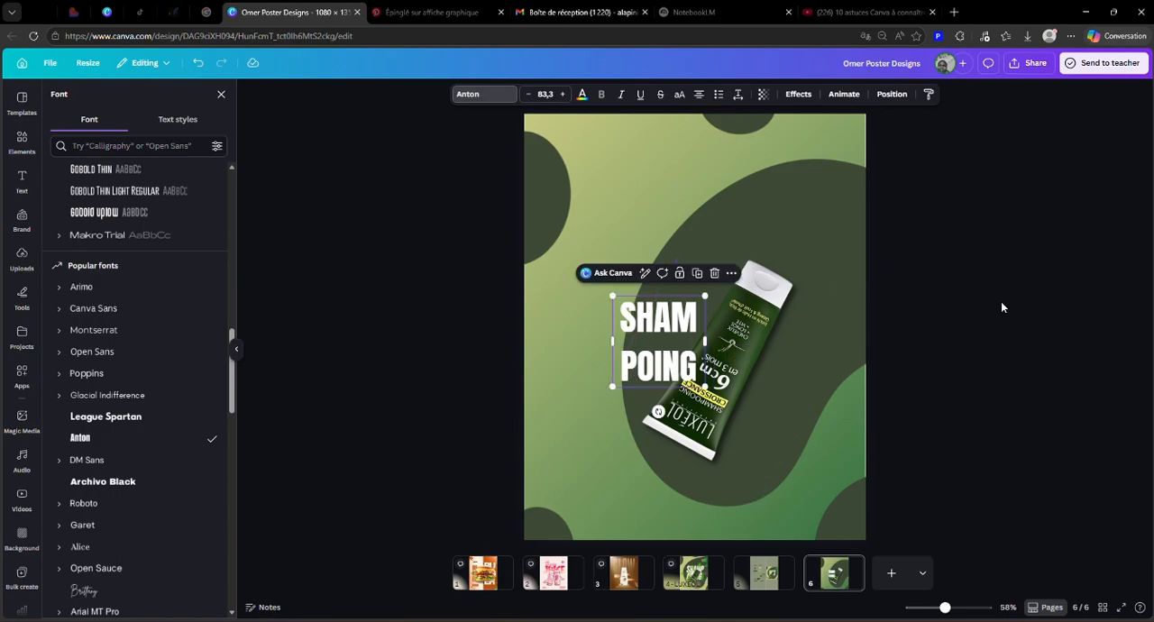
{"action": "left_click", "coordinate": [913, 340]}
{"action": "left_click", "coordinate": [574, 337]}
{"action": "left_click", "coordinate": [629, 314]}
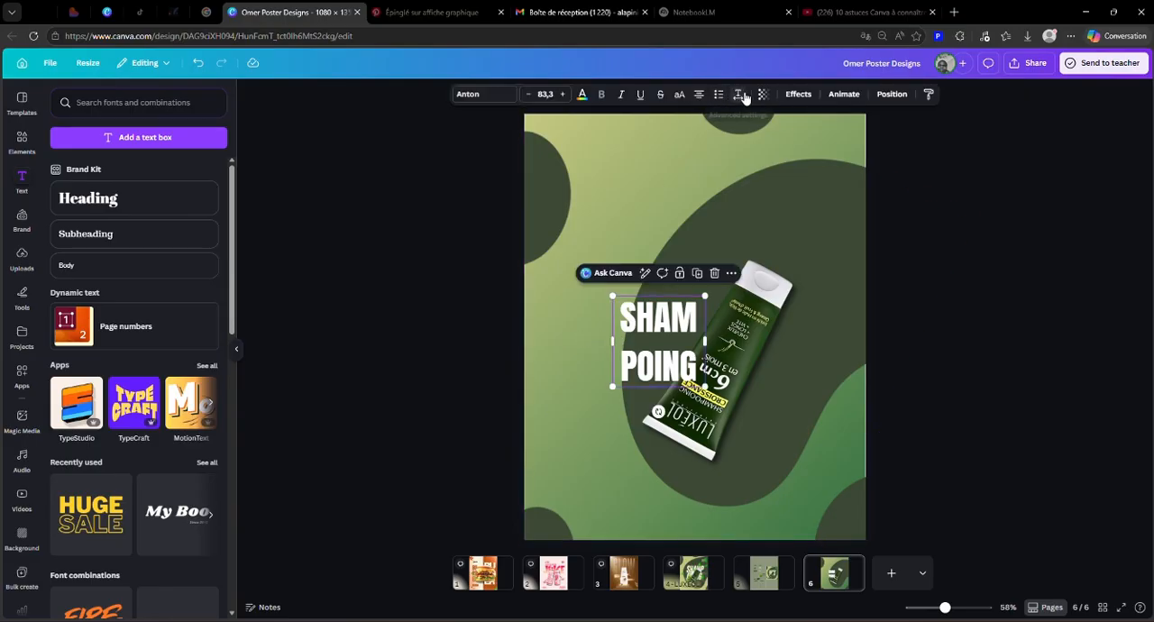
{"action": "left_click", "coordinate": [738, 94]}
{"action": "left_click_drag", "start_coordinate": [718, 184], "coordinate": [701, 191]}
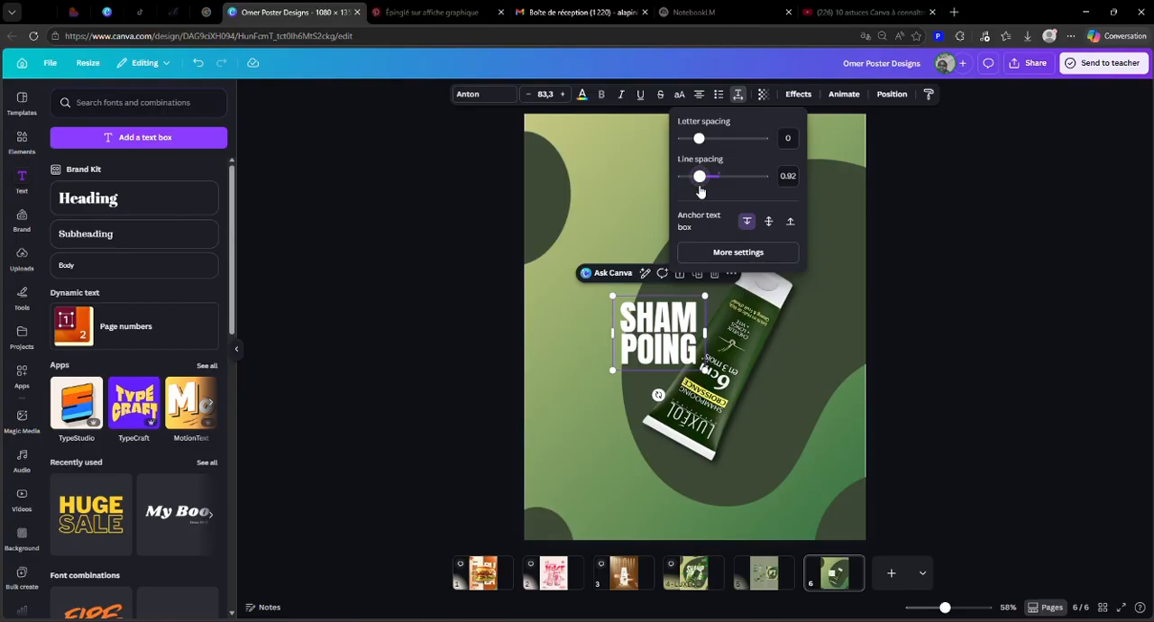
Step: Enlarge the two-line heading to font size 163 over the shampoo tube, and open page 5 to consult the reference poster
{"action": "left_click_drag", "start_coordinate": [665, 335], "coordinate": [735, 330]}
{"action": "left_click_drag", "start_coordinate": [685, 365], "coordinate": [736, 352]}
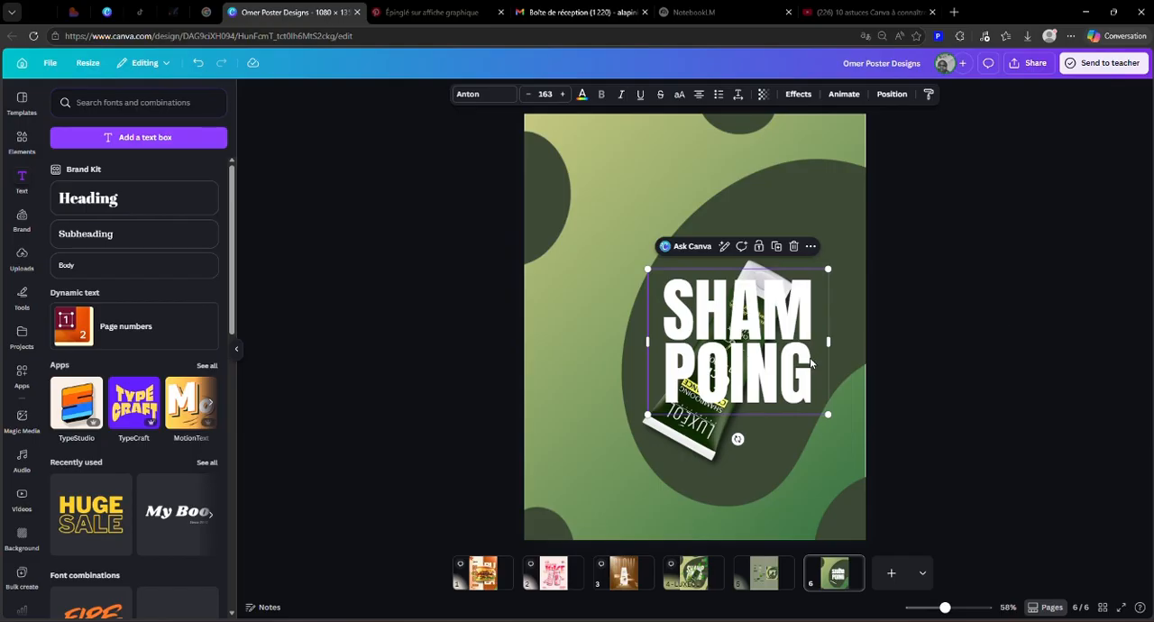
{"action": "left_click", "coordinate": [974, 330]}
{"action": "left_click", "coordinate": [754, 348]}
{"action": "left_click", "coordinate": [766, 573]}
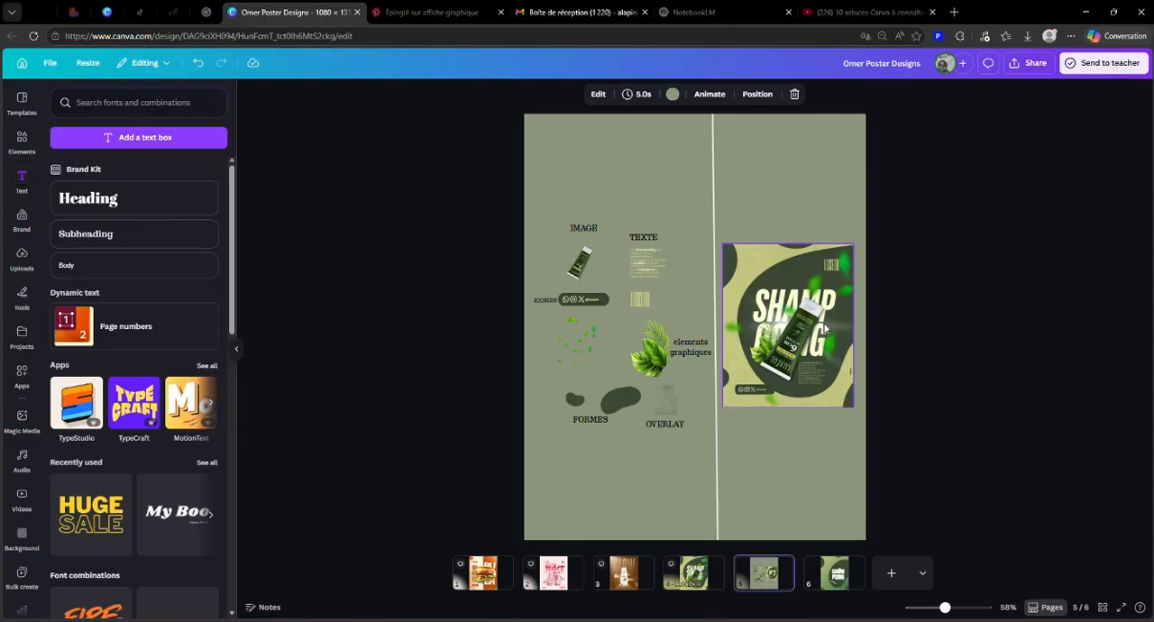
Step: Return to page 6 and adjust the SHAMPOING heading to font size 162, positioned over the shampoo tube
{"action": "left_click", "coordinate": [832, 577]}
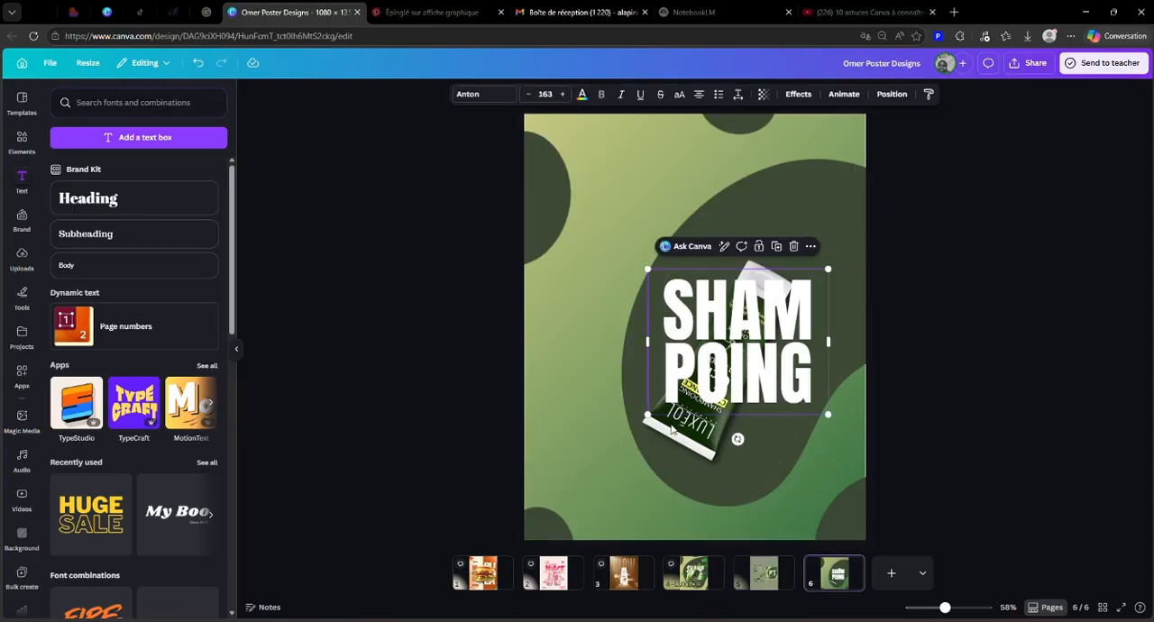
{"action": "left_click_drag", "start_coordinate": [648, 414], "coordinate": [619, 436]}
{"action": "left_click_drag", "start_coordinate": [715, 405], "coordinate": [731, 401]}
{"action": "left_click_drag", "start_coordinate": [837, 430], "coordinate": [817, 408]}
{"action": "left_click_drag", "start_coordinate": [741, 361], "coordinate": [748, 367]}
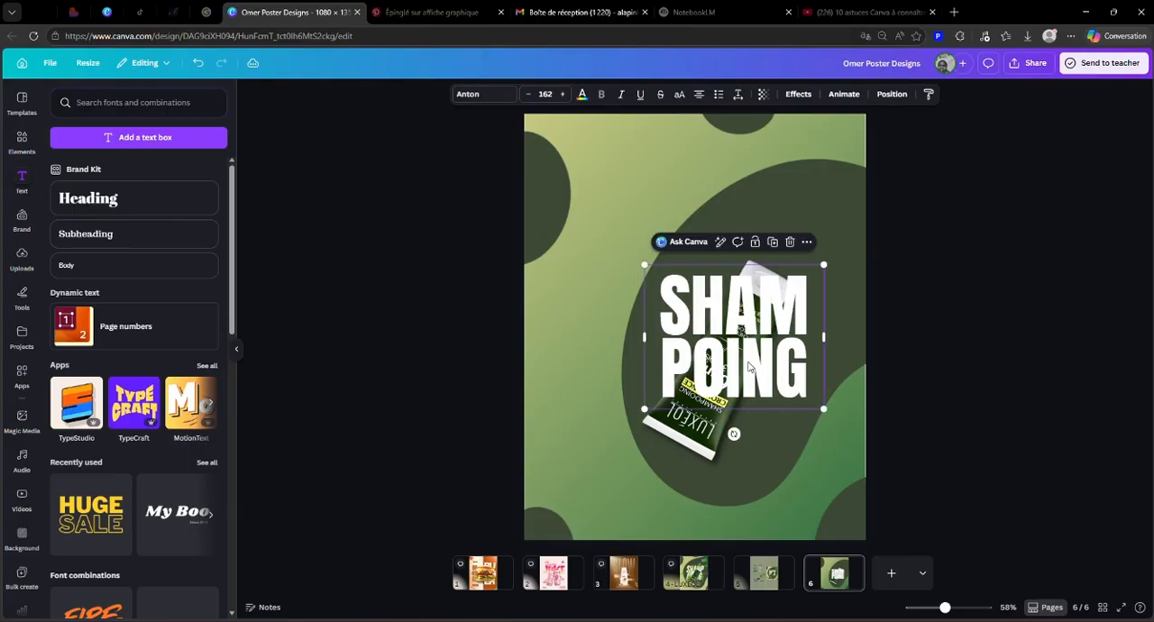
Step: Make the SHAMPOING heading italic, recolour it with the pale olive-yellow document colour, and compare it with the reference poster on page 5
{"action": "left_click", "coordinate": [621, 93]}
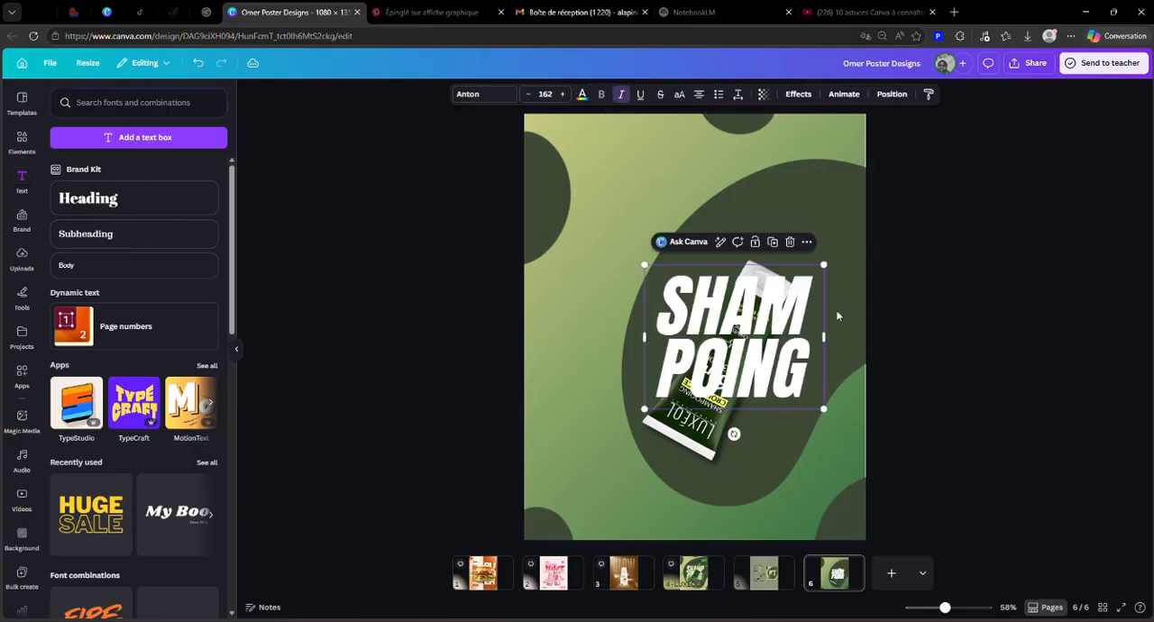
{"action": "left_click", "coordinate": [582, 93]}
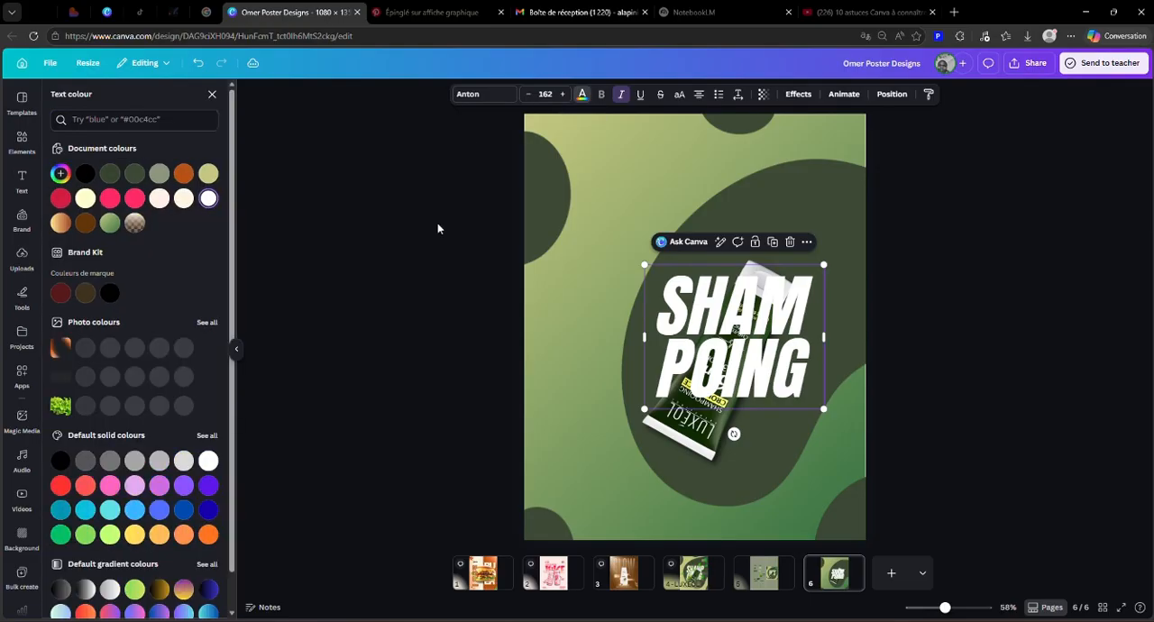
{"action": "left_click", "coordinate": [216, 174]}
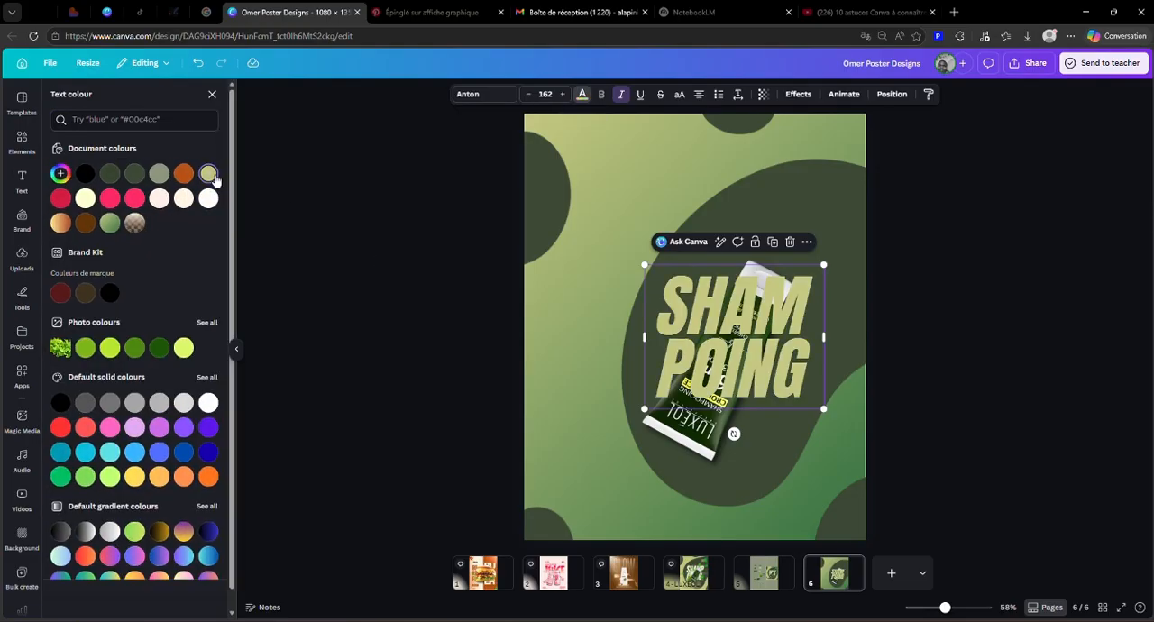
{"action": "left_click", "coordinate": [759, 577]}
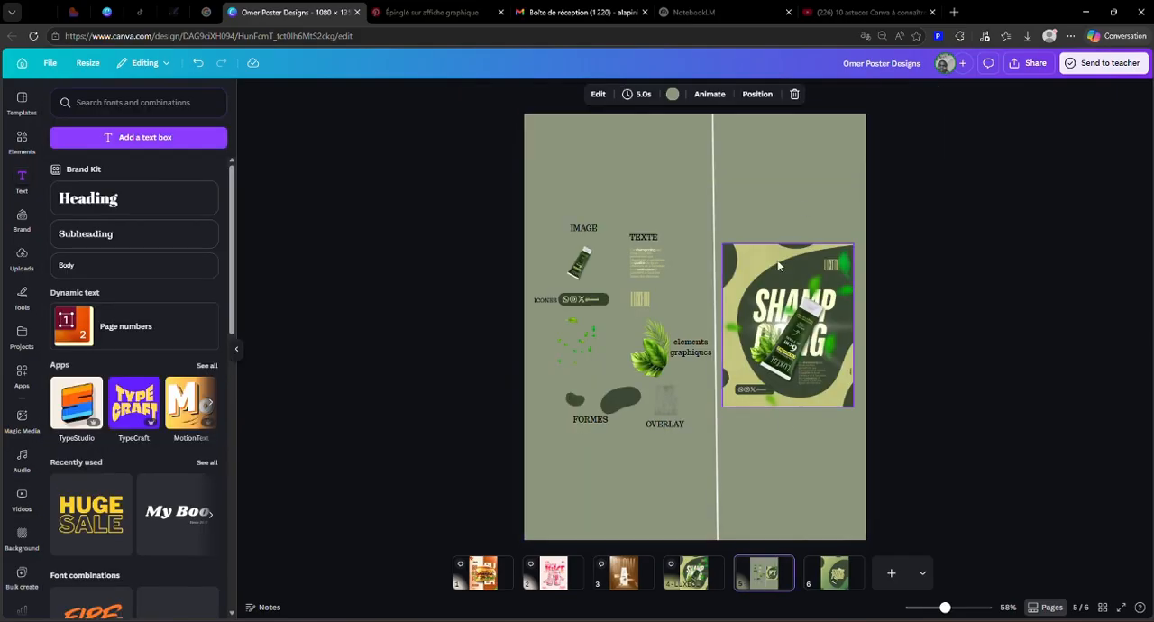
{"action": "left_click", "coordinate": [827, 575]}
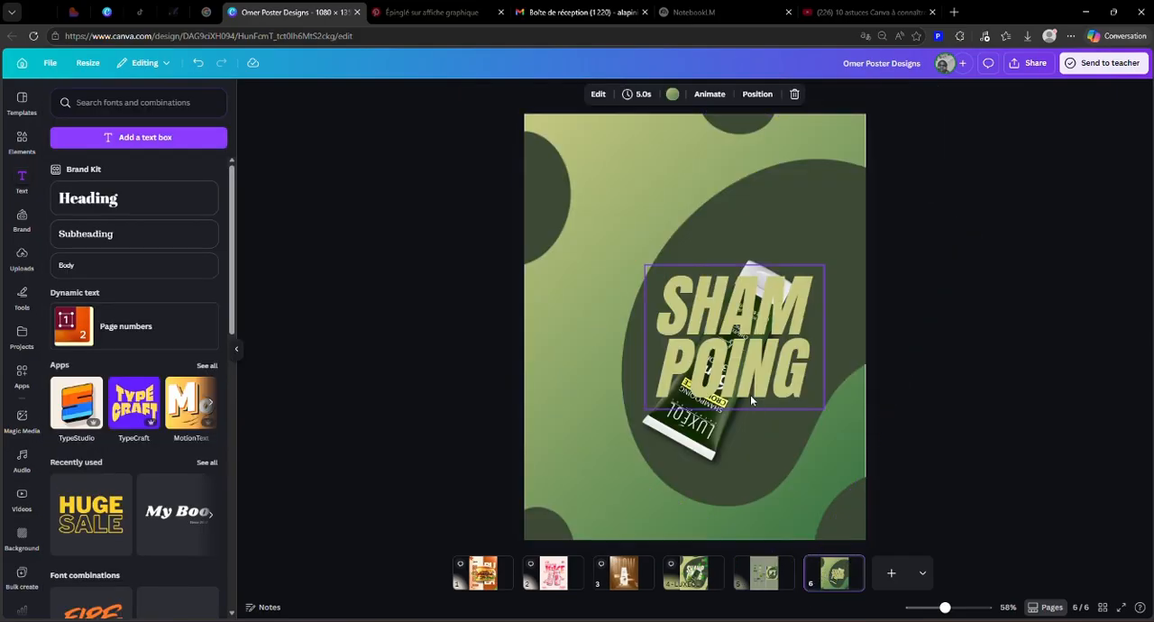
Step: Send the SHAMPOING heading backward so it sits behind the shampoo tube but above the dark green shape
{"action": "left_click", "coordinate": [764, 366]}
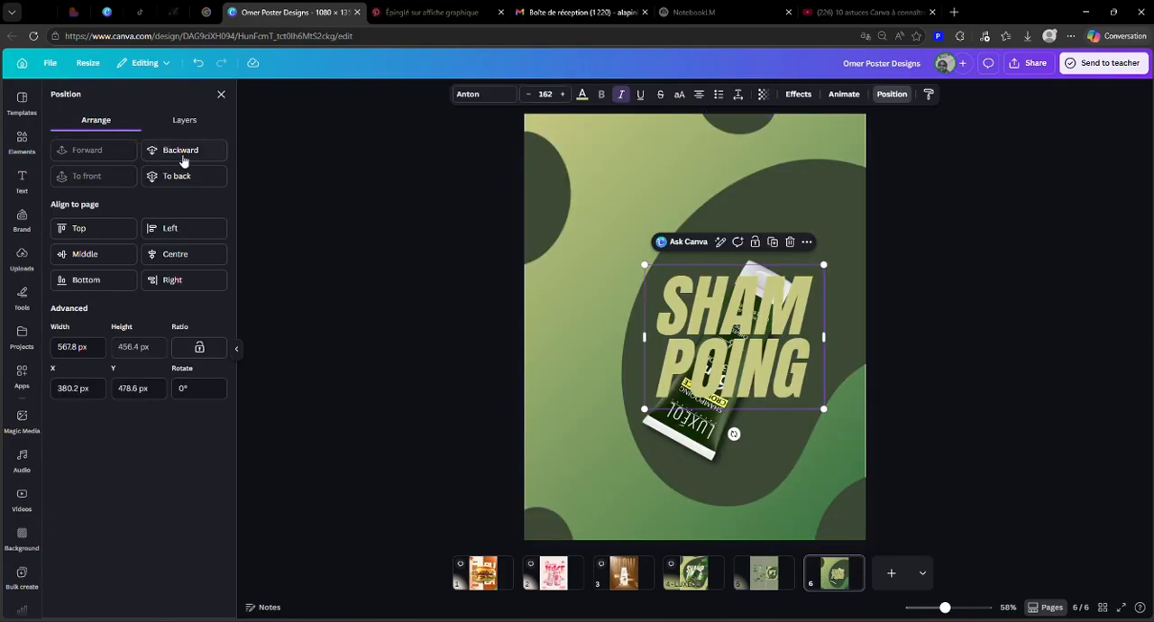
{"action": "left_click", "coordinate": [160, 154]}
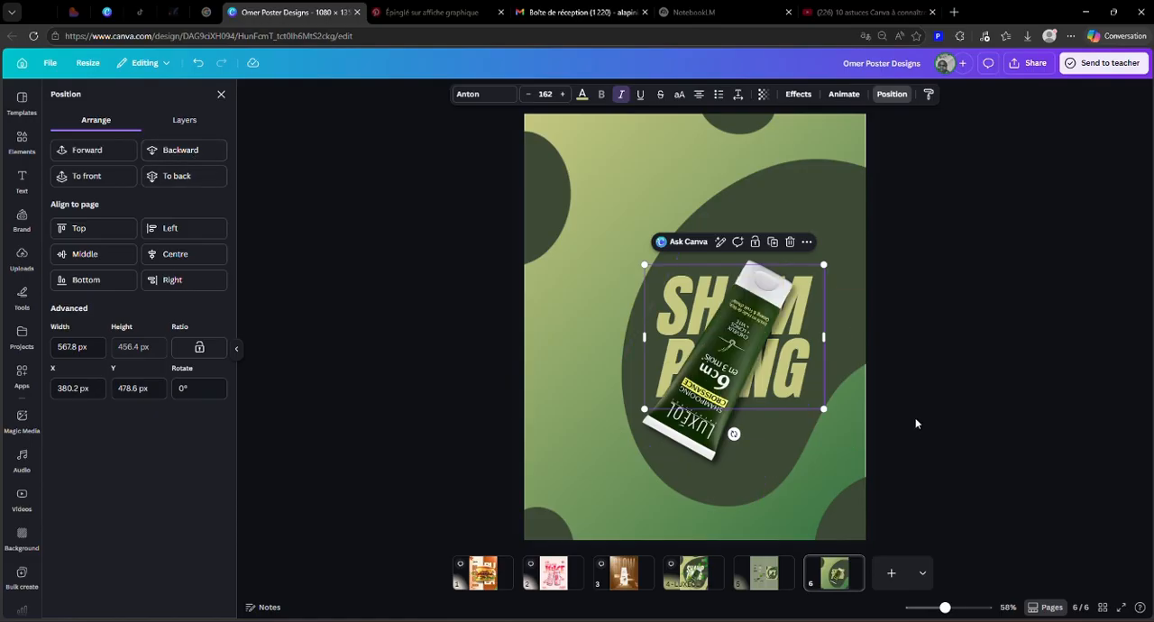
{"action": "left_click", "coordinate": [143, 154]}
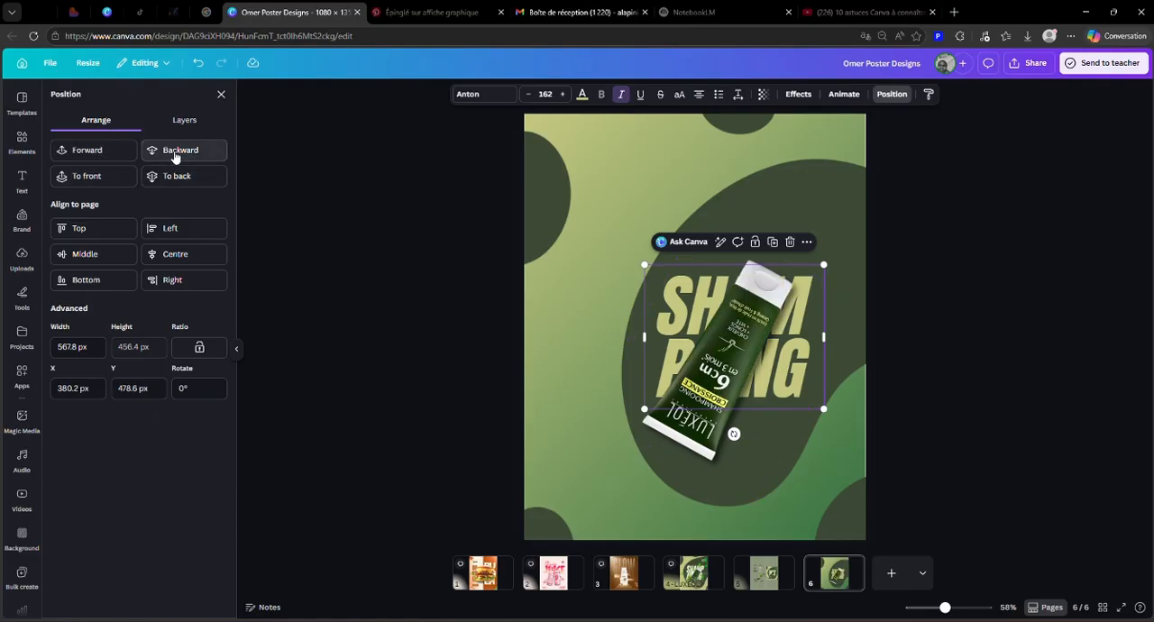
{"action": "left_click", "coordinate": [174, 151]}
{"action": "left_click", "coordinate": [87, 150]}
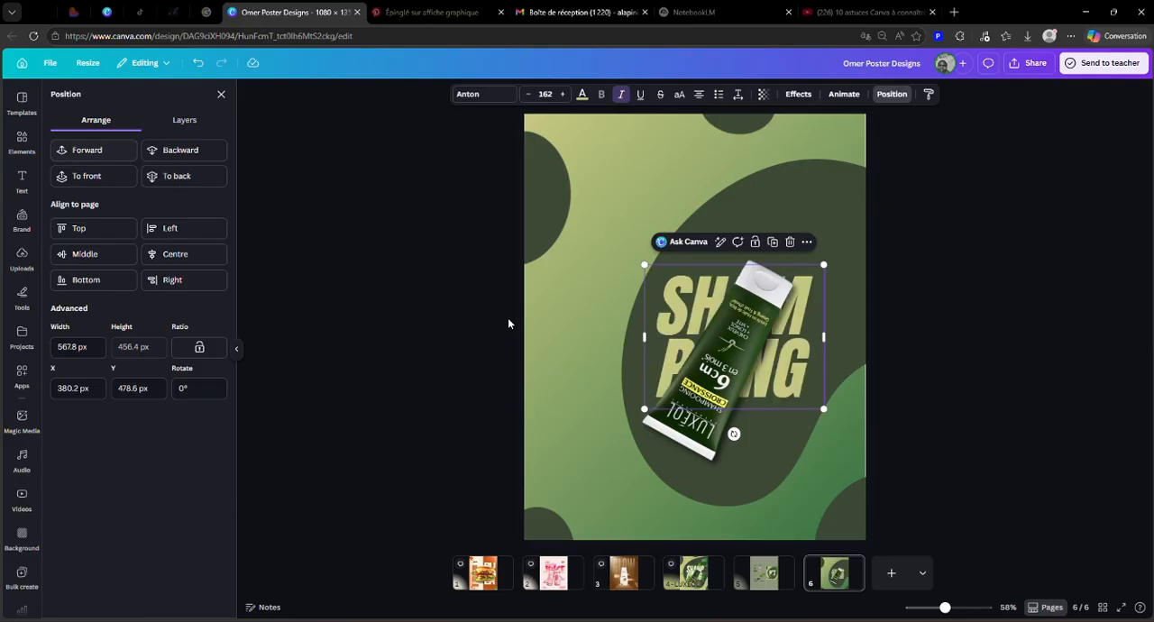
{"action": "left_click", "coordinate": [977, 322]}
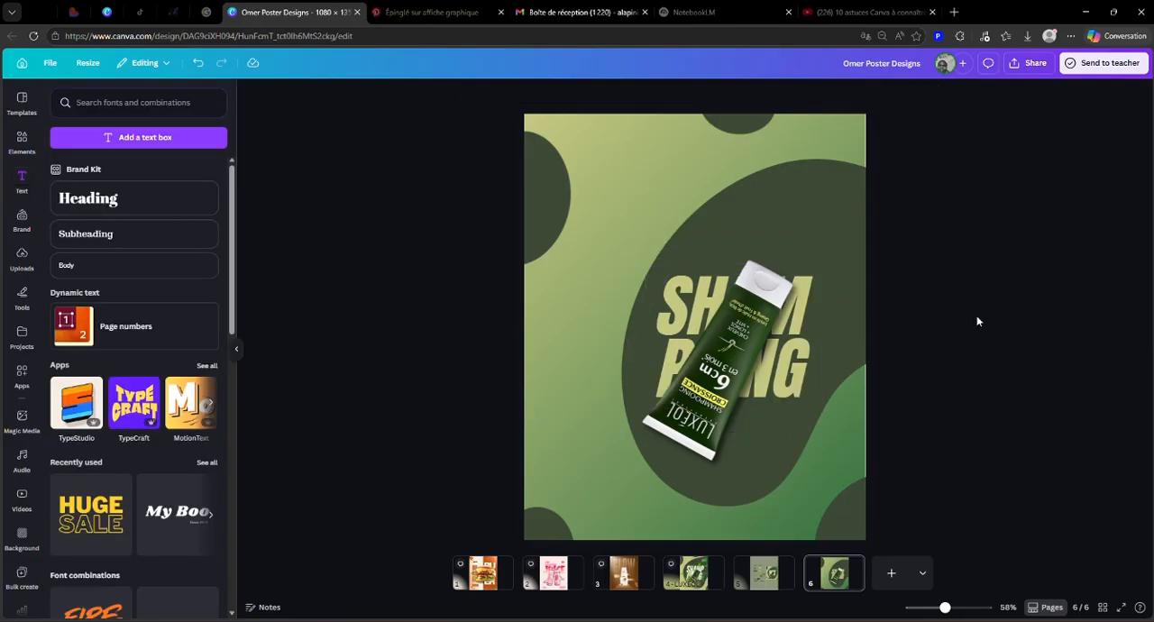
Step: Enlarge the big dark green shape behind the tube, extending it toward the poster's lower left
{"action": "left_click", "coordinate": [650, 292]}
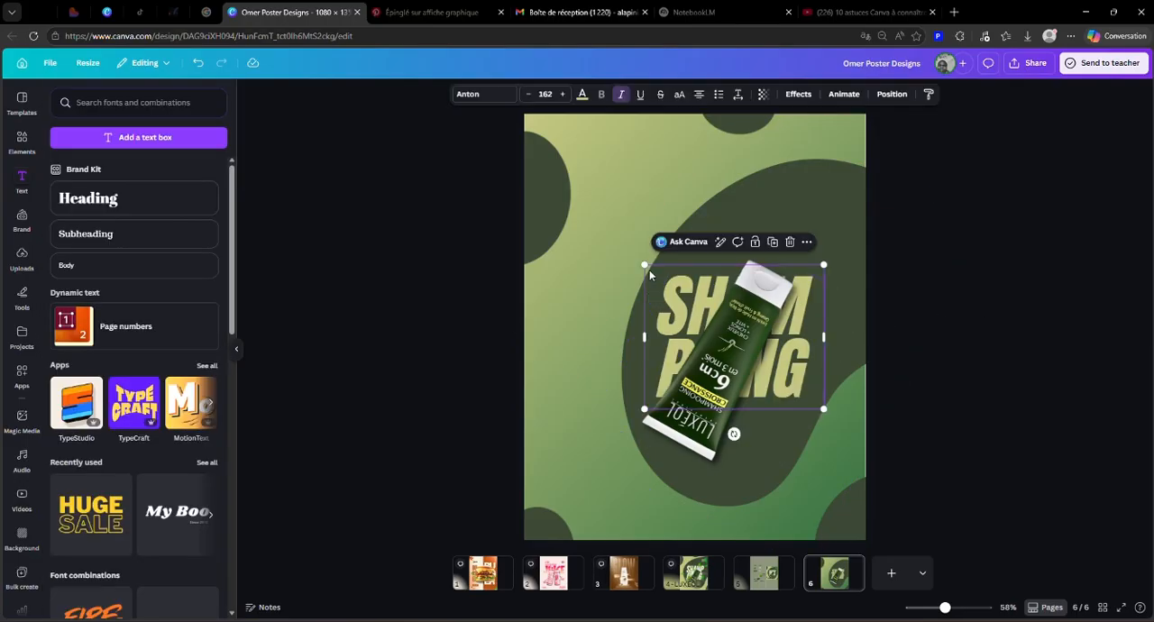
{"action": "left_click", "coordinate": [722, 215]}
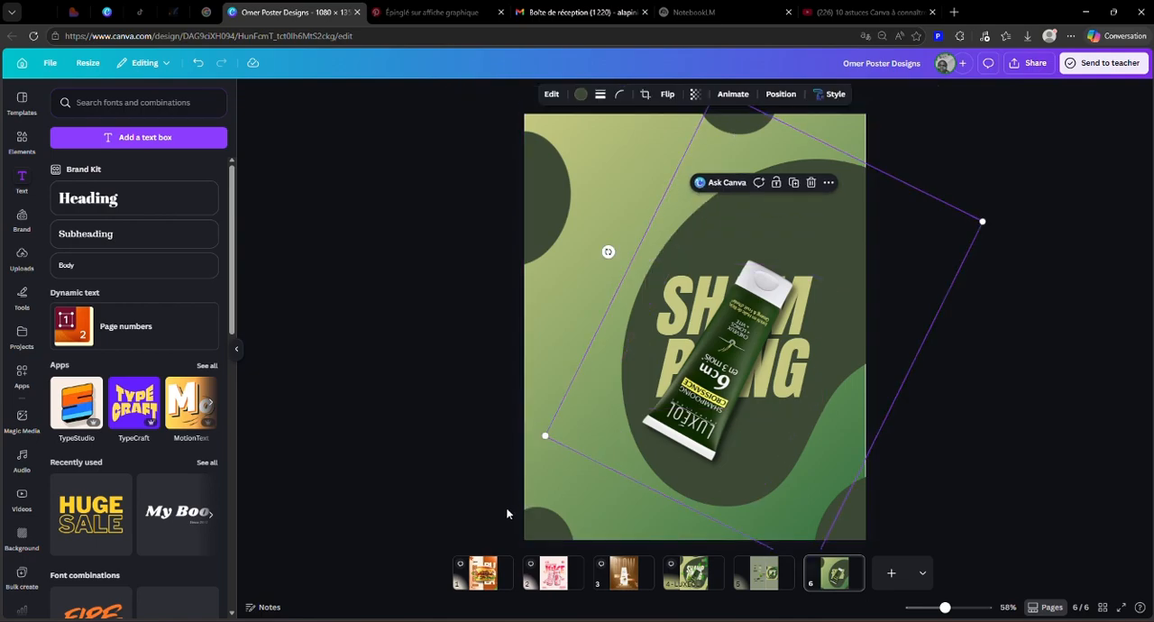
{"action": "left_click_drag", "start_coordinate": [545, 436], "coordinate": [512, 452]}
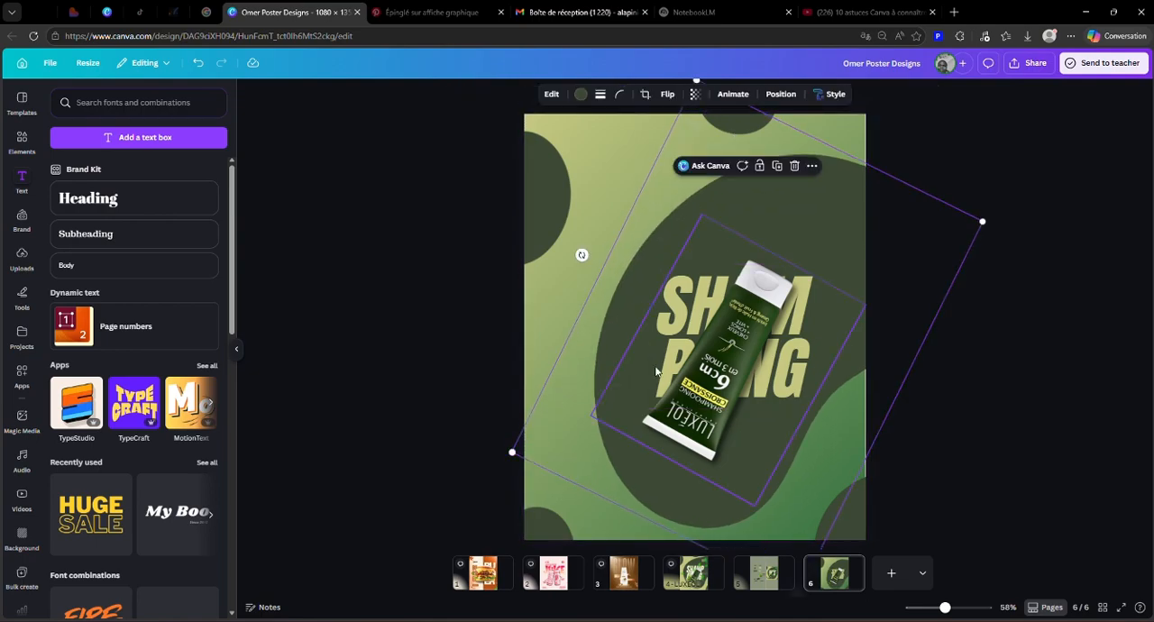
Step: Enlarge the SHAMPOING heading behind the tube so it extends further up and to the left across the dark green shape
{"action": "left_click", "coordinate": [649, 383]}
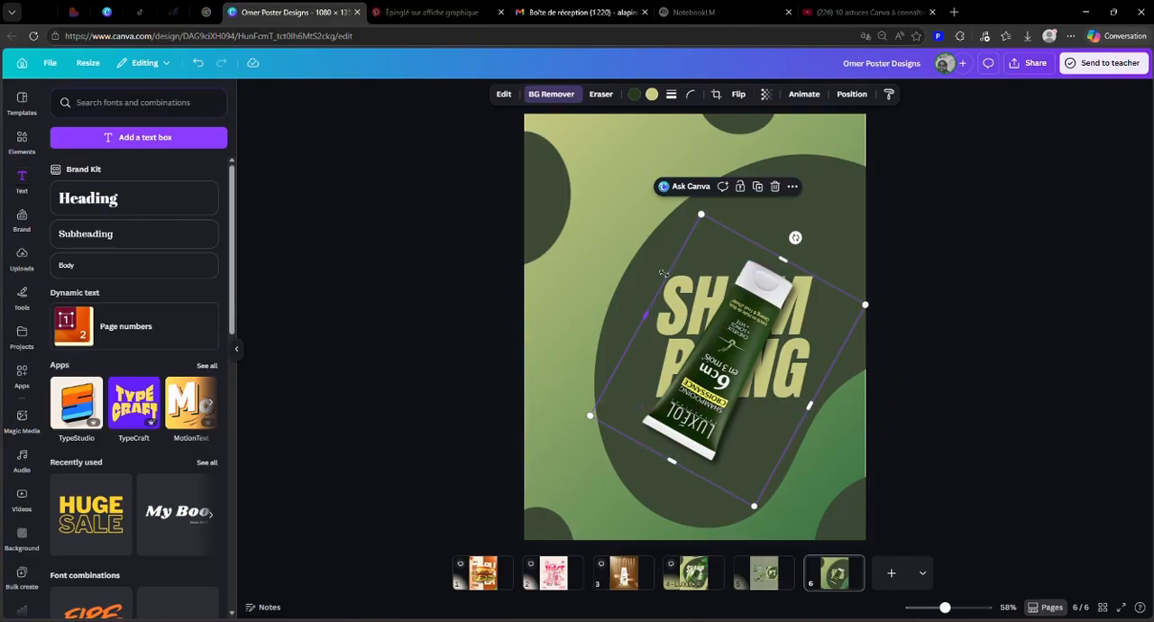
{"action": "left_click", "coordinate": [658, 276]}
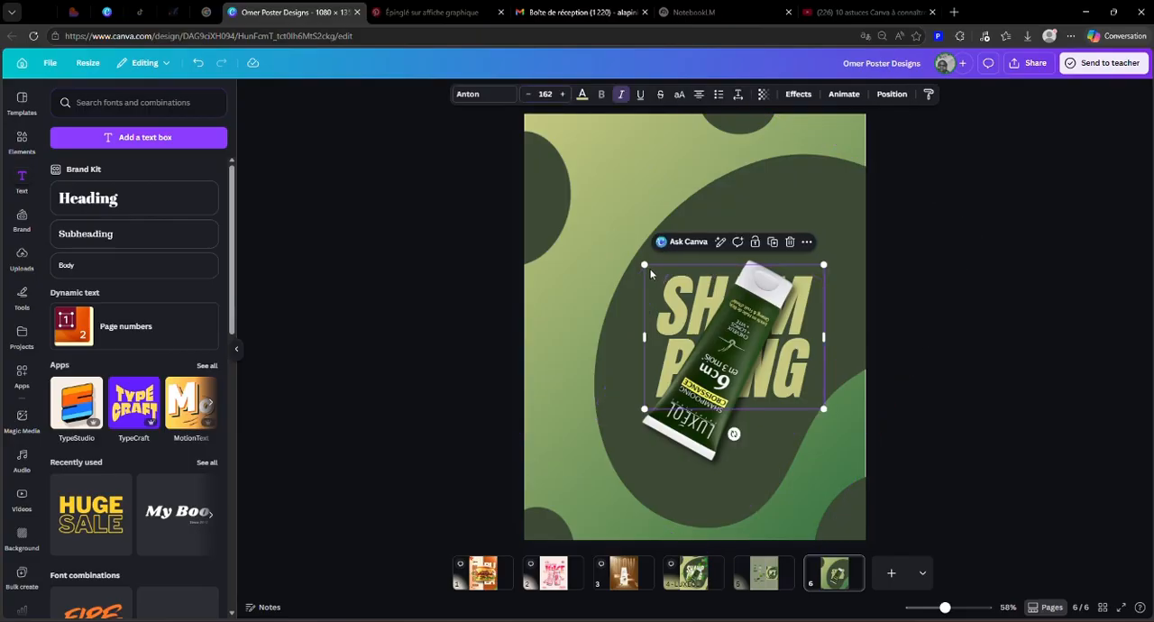
{"action": "left_click_drag", "start_coordinate": [639, 261], "coordinate": [575, 288]}
{"action": "left_click_drag", "start_coordinate": [823, 407], "coordinate": [829, 410]}
{"action": "left_click", "coordinate": [992, 392]}
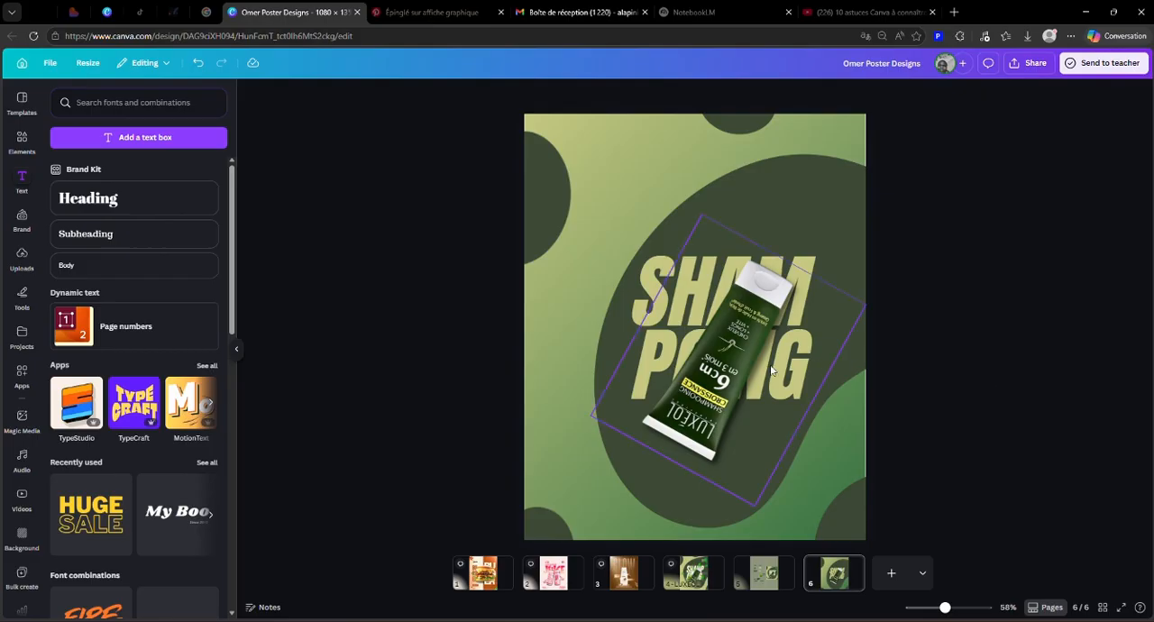
{"action": "left_click", "coordinate": [561, 131]}
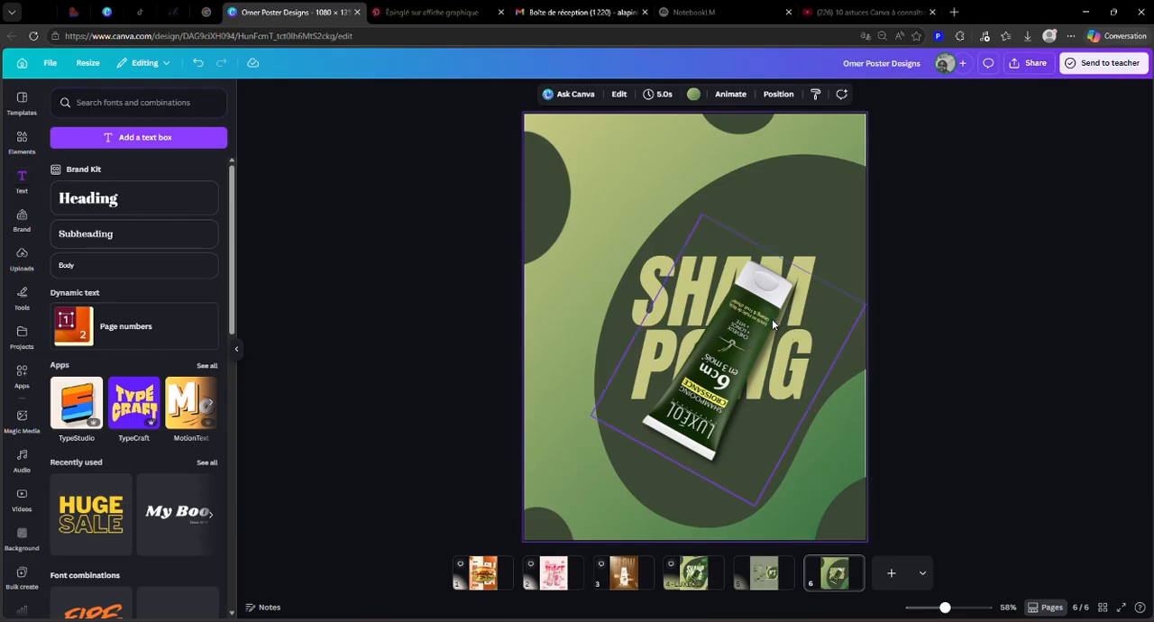
{"action": "left_click", "coordinate": [664, 272]}
{"action": "left_click", "coordinate": [664, 272]}
{"action": "left_click", "coordinate": [1045, 294]}
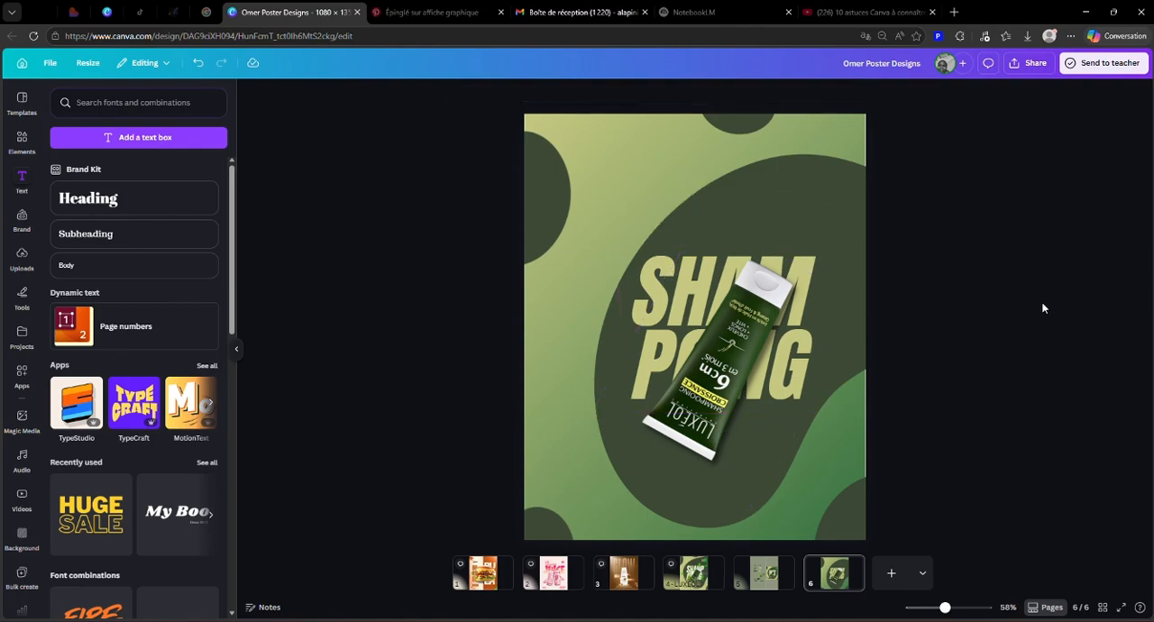
Step: Bring the LUXEOL text from page 5 onto page 6, enlarge it to font size 108 and place it in the poster's upper right
{"action": "left_click", "coordinate": [785, 580]}
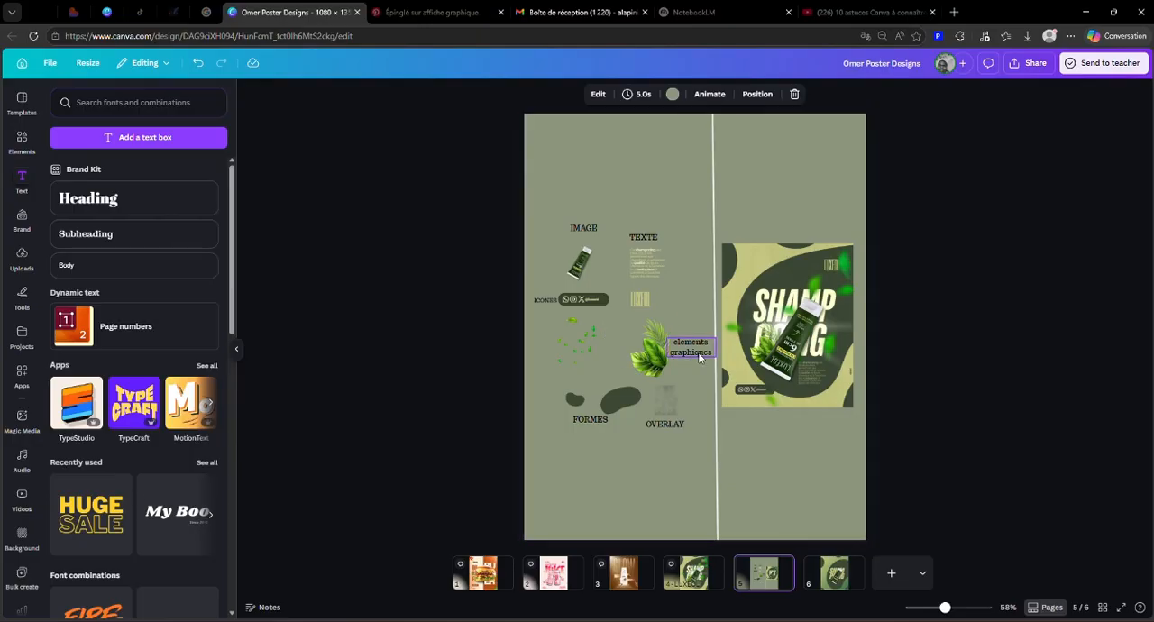
{"action": "left_click", "coordinate": [648, 302]}
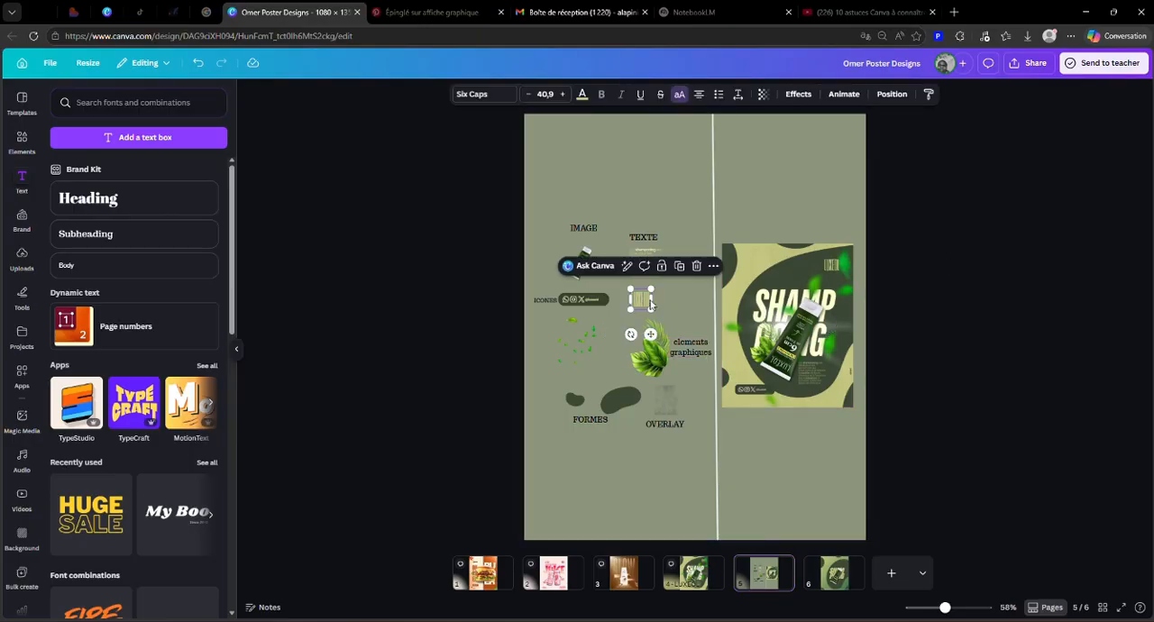
{"action": "left_click_drag", "start_coordinate": [649, 304], "coordinate": [830, 570]}
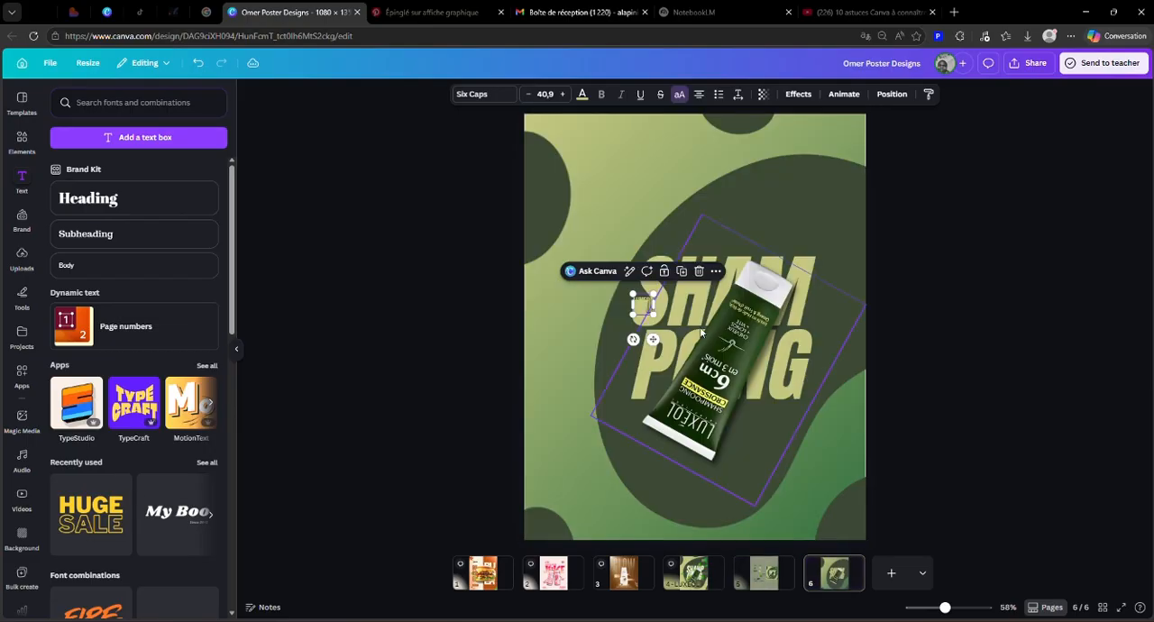
{"action": "left_click_drag", "start_coordinate": [648, 309], "coordinate": [790, 184]}
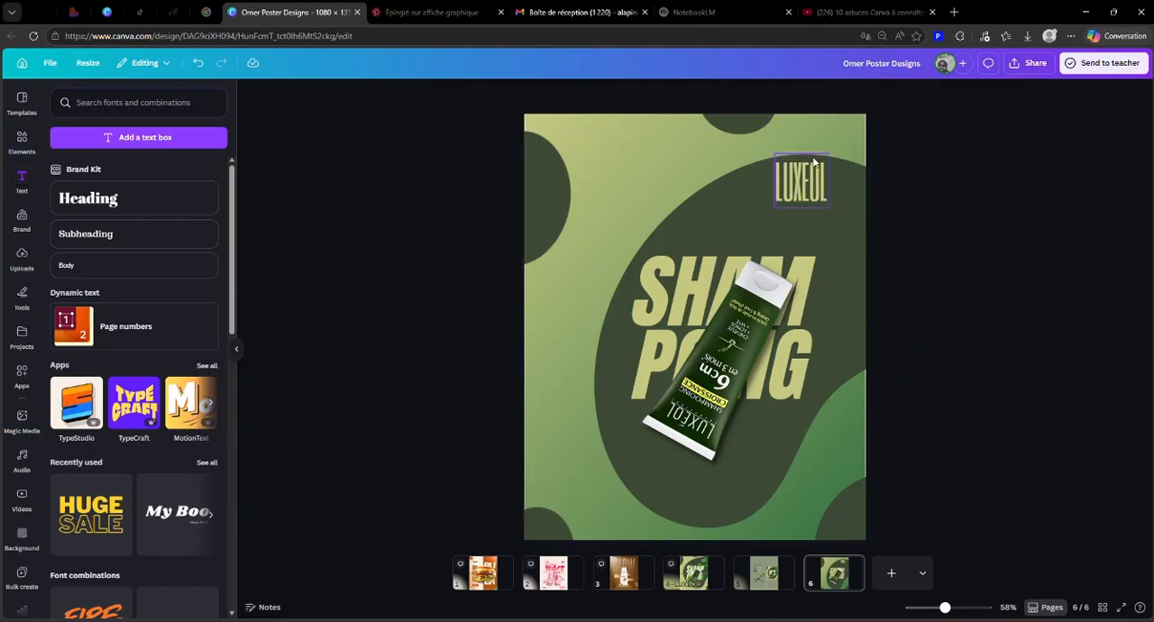
Step: Check the LUXEOL text's font in the font list and compare the poster with the reference on page 5
{"action": "left_click", "coordinate": [478, 95]}
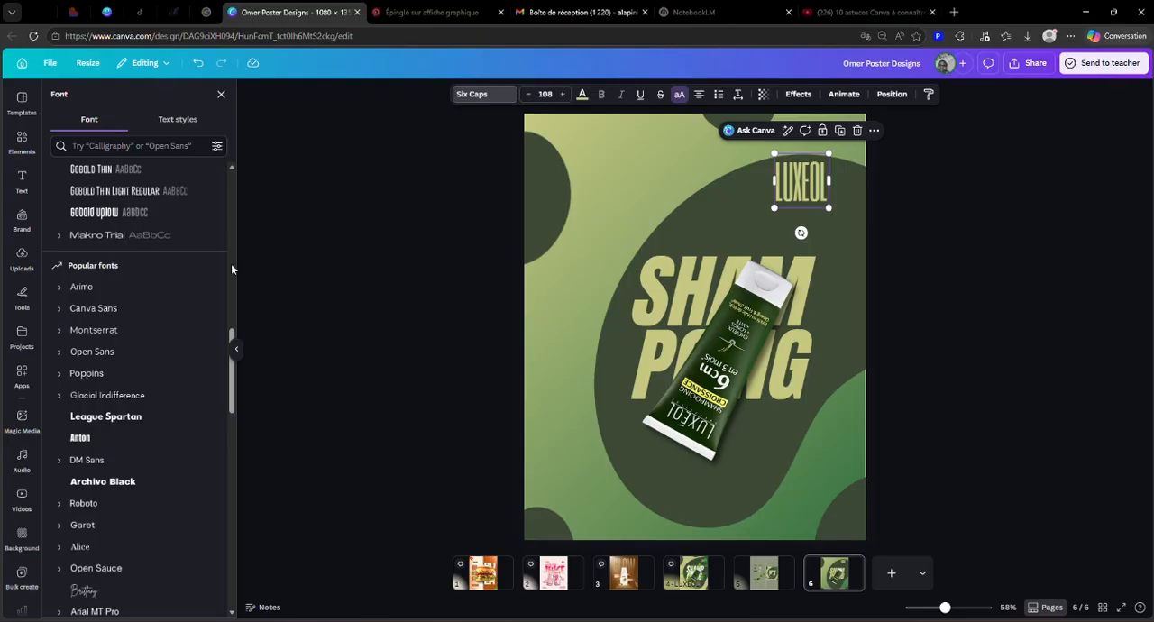
{"action": "scroll", "coordinate": [134, 325], "scroll_direction": "up", "scroll_amount": 10}
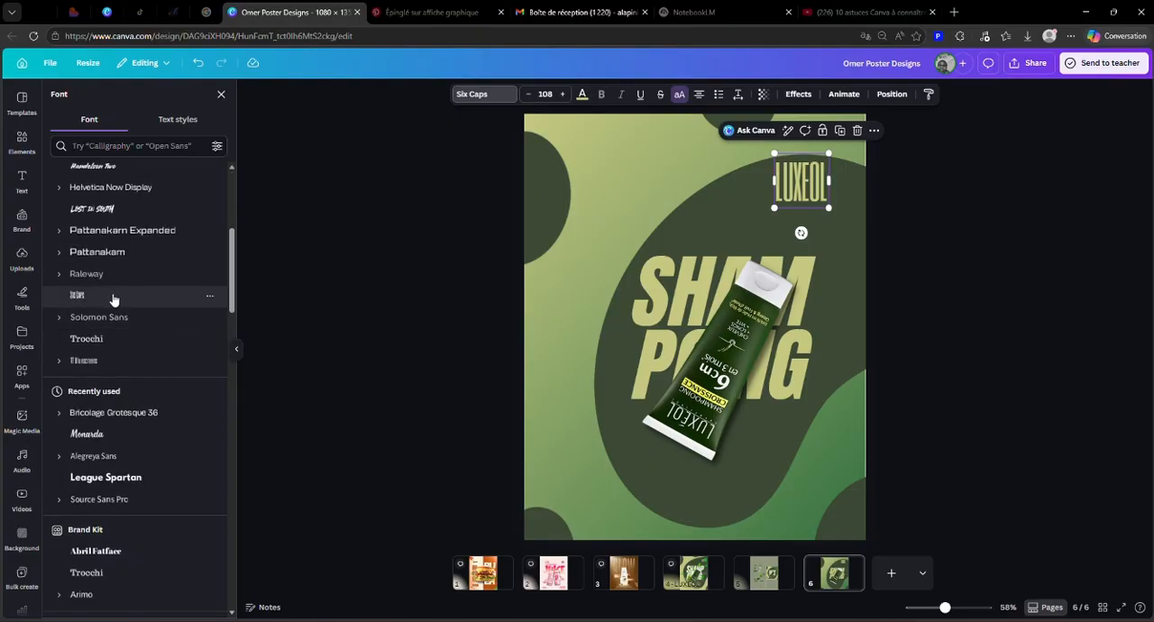
{"action": "scroll", "coordinate": [97, 302], "scroll_direction": "up", "scroll_amount": 5}
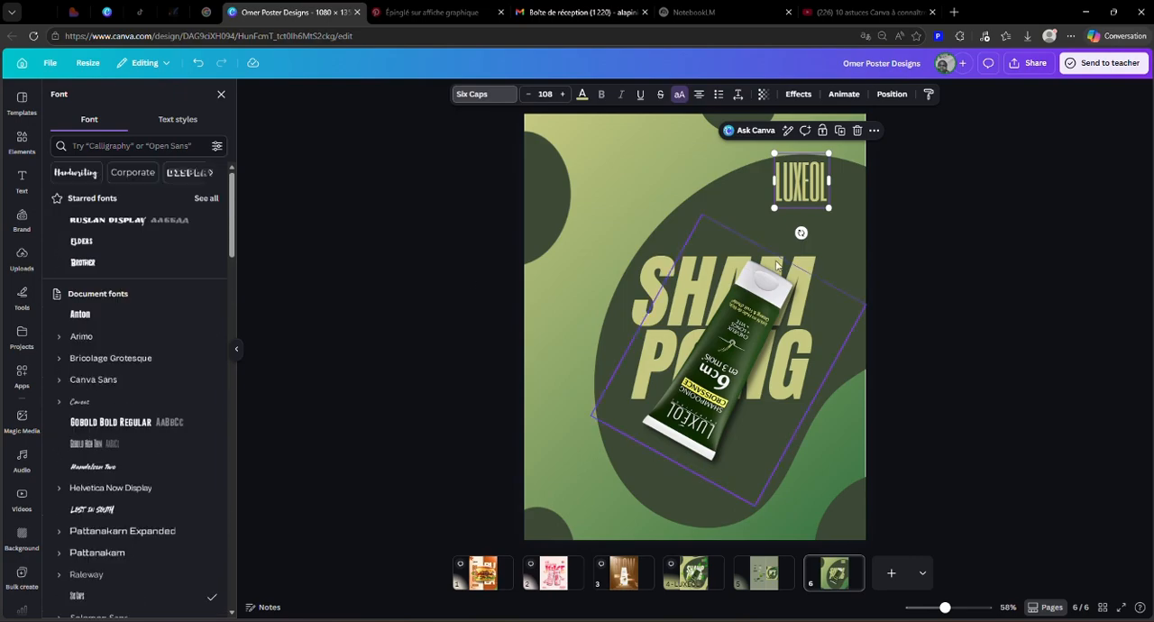
{"action": "scroll", "coordinate": [933, 233], "scroll_direction": "up", "scroll_amount": 2}
{"action": "scroll", "coordinate": [911, 243], "scroll_direction": "down", "scroll_amount": 2}
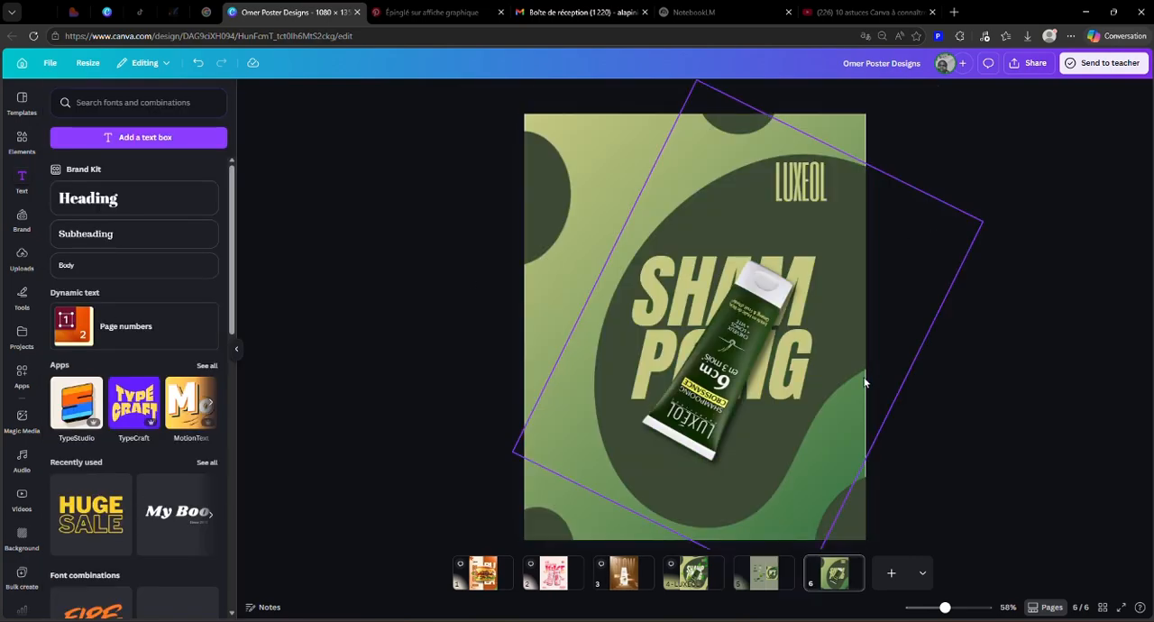
{"action": "left_click", "coordinate": [812, 181]}
{"action": "left_click", "coordinate": [766, 577]}
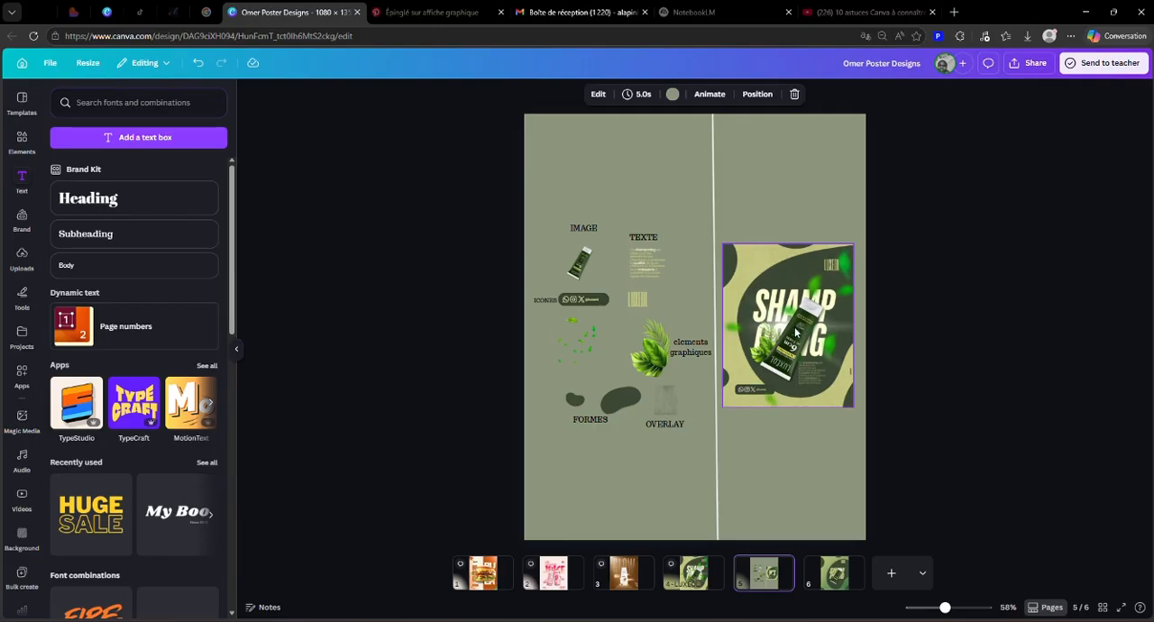
{"action": "left_click", "coordinate": [834, 575]}
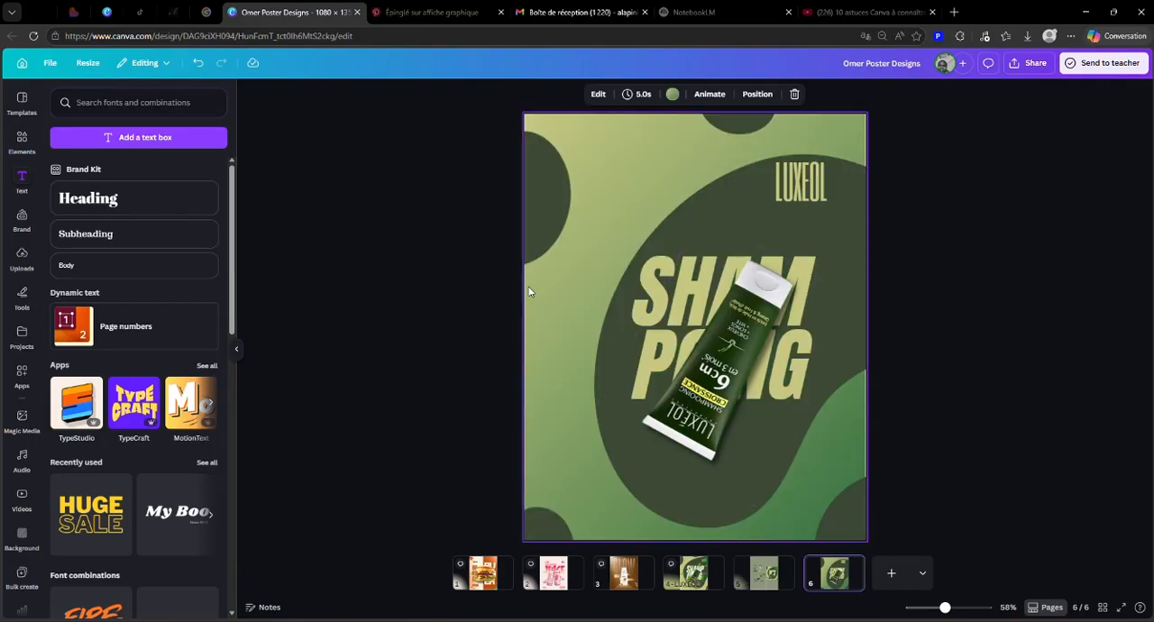
Step: Look through the recently used elements for a graphic to add to the poster, and return to the main elements library
{"action": "left_click", "coordinate": [22, 140]}
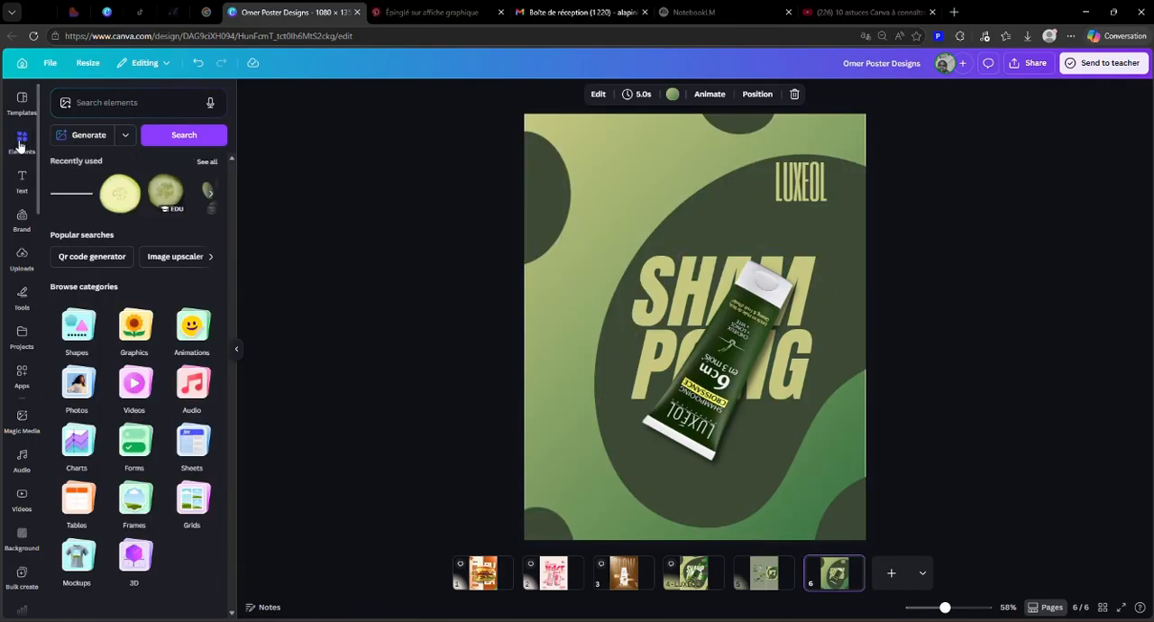
{"action": "left_click", "coordinate": [119, 102]}
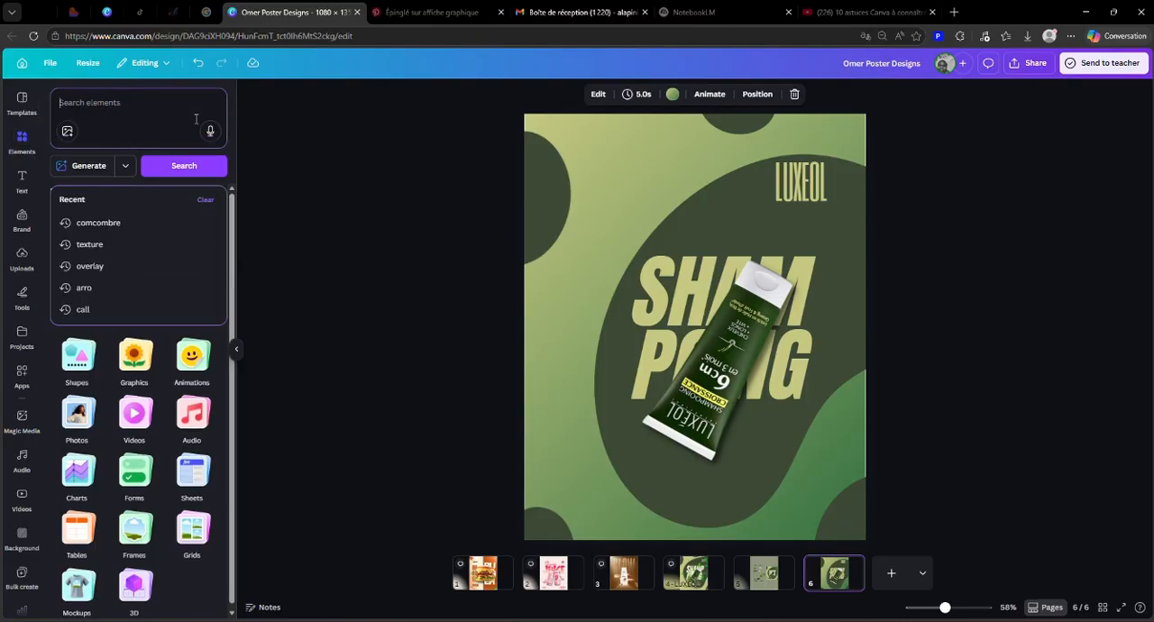
{"action": "left_click", "coordinate": [203, 198]}
{"action": "scroll", "coordinate": [141, 397], "scroll_direction": "down", "scroll_amount": 10}
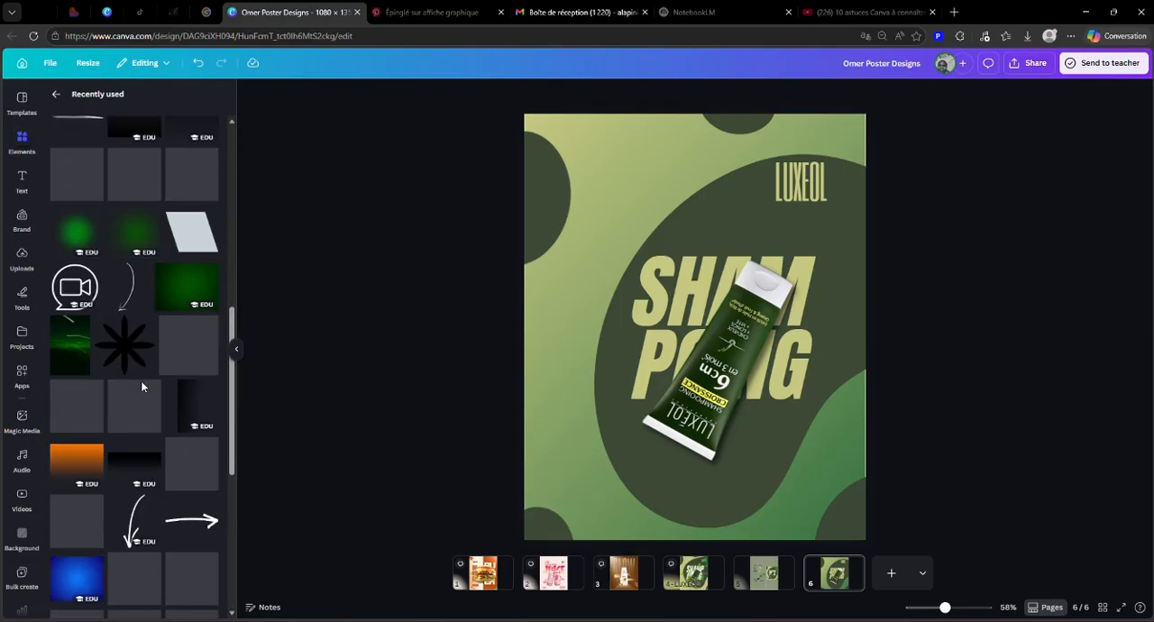
{"action": "scroll", "coordinate": [141, 387], "scroll_direction": "down", "scroll_amount": 10}
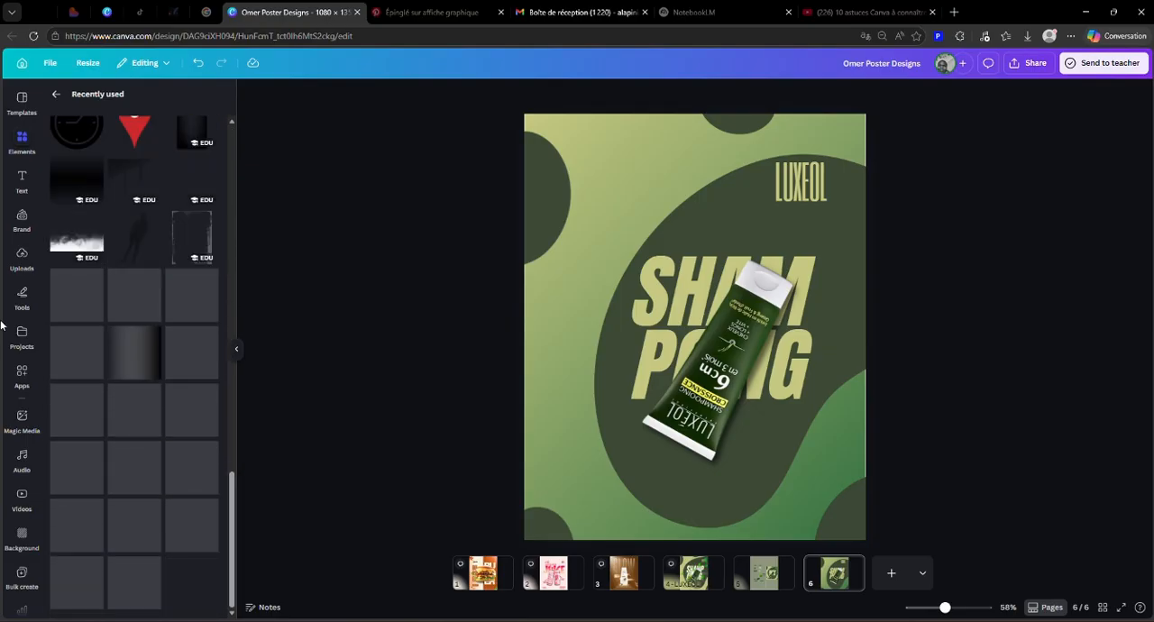
{"action": "left_click", "coordinate": [55, 94]}
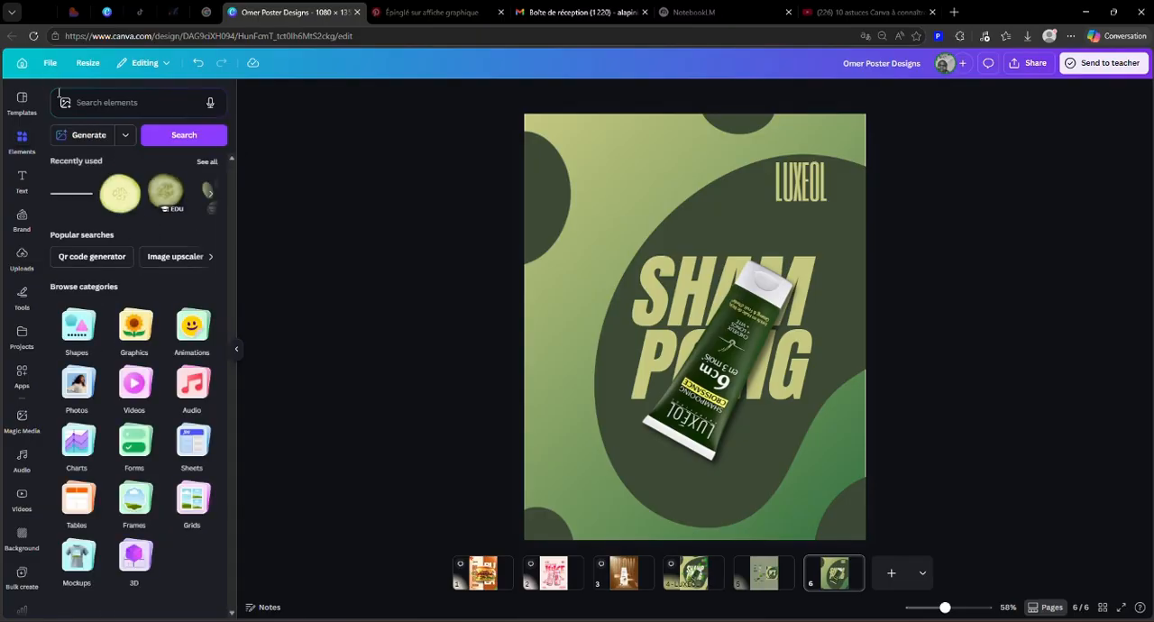
Step: Search the element library for "LIGTHT", browse the graphics results and add the white star-shaped light flare to the poster
{"action": "left_click", "coordinate": [83, 101]}
{"action": "type", "text": "Li"}
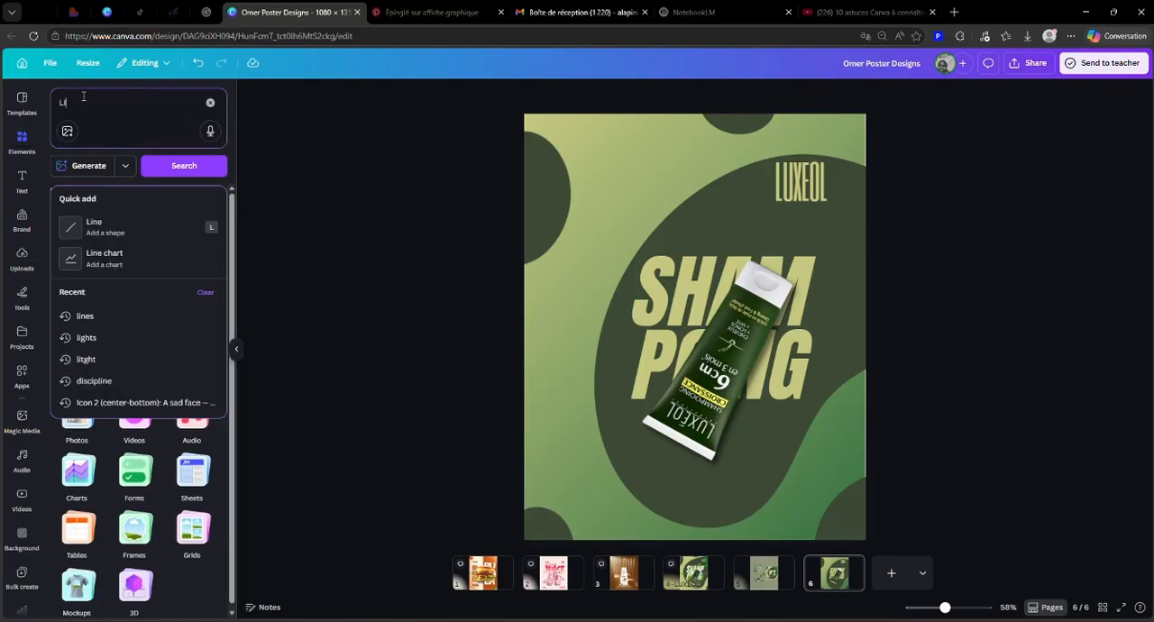
{"action": "type", "text": "GTHT"}
{"action": "key", "text": "Return"}
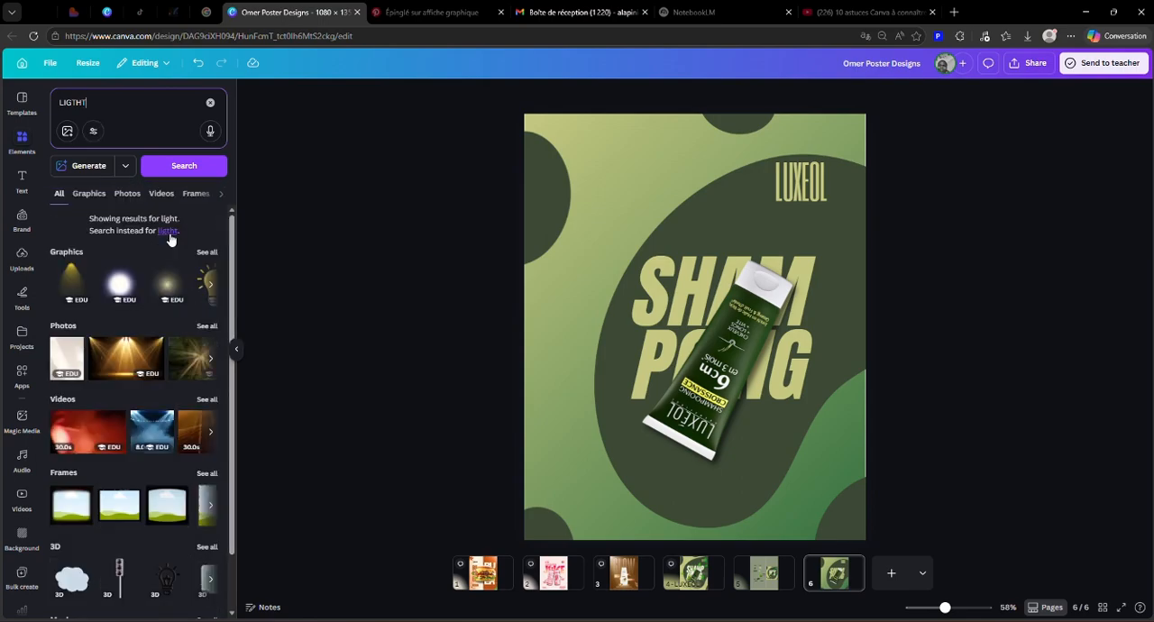
{"action": "left_click", "coordinate": [207, 253]}
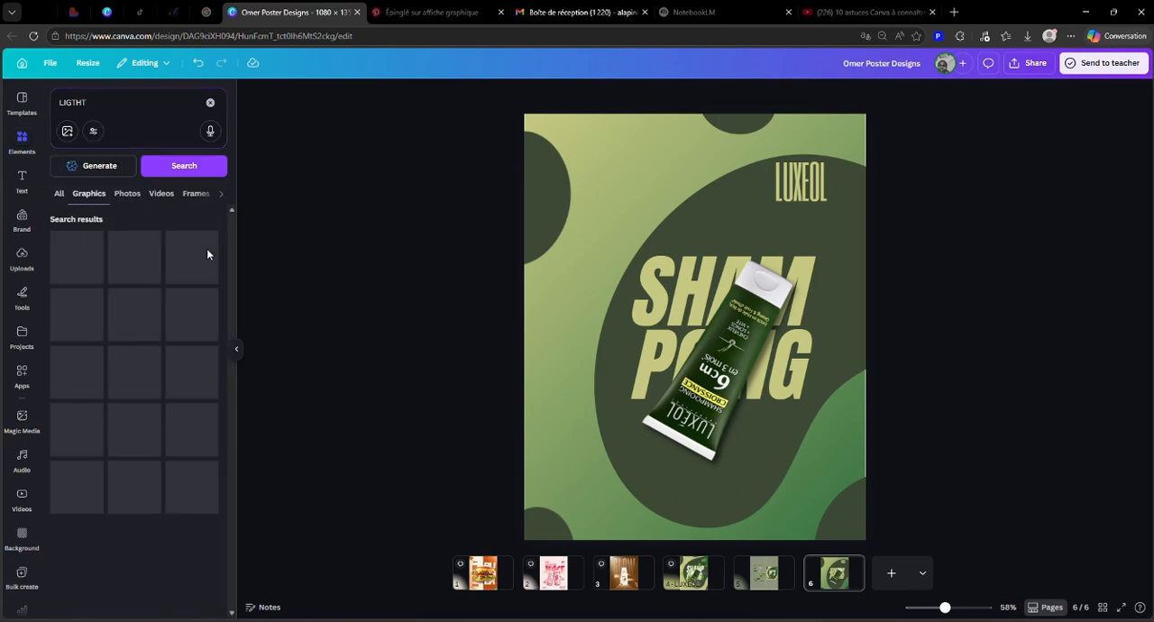
{"action": "scroll", "coordinate": [196, 271], "scroll_direction": "down", "scroll_amount": 5}
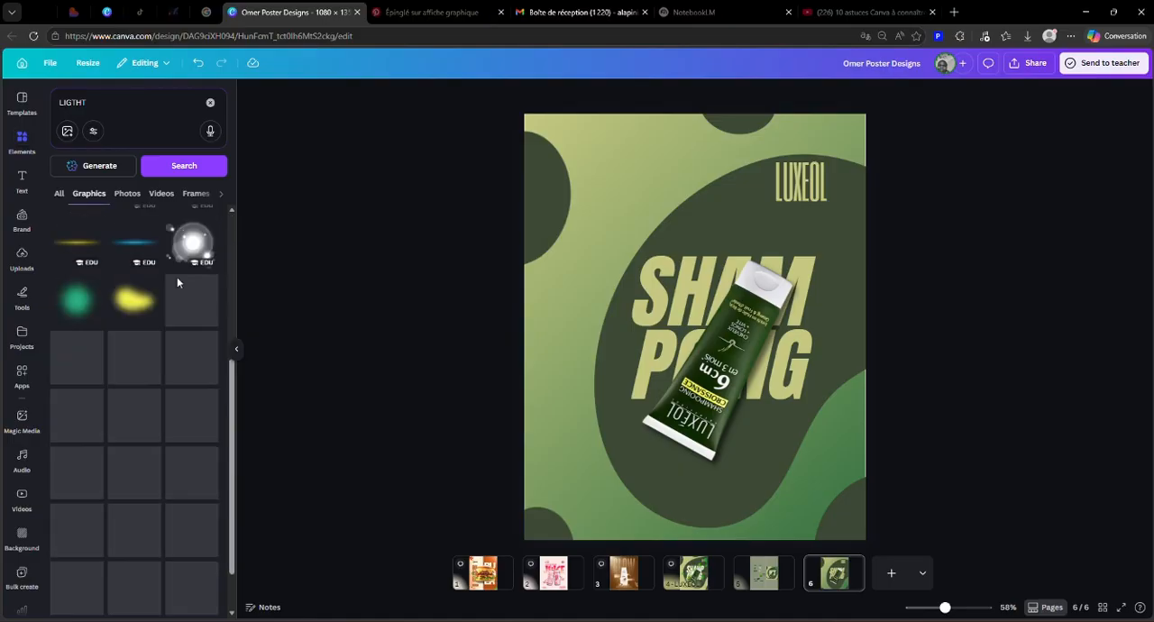
{"action": "scroll", "coordinate": [160, 304], "scroll_direction": "up", "scroll_amount": 4}
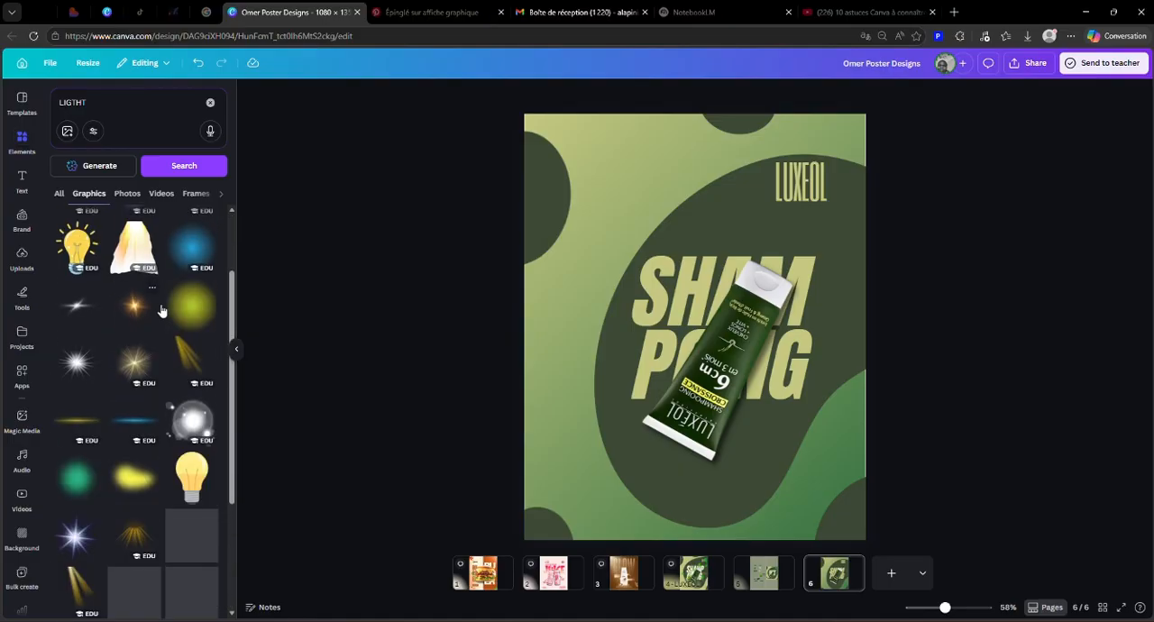
{"action": "scroll", "coordinate": [155, 397], "scroll_direction": "down", "scroll_amount": 2}
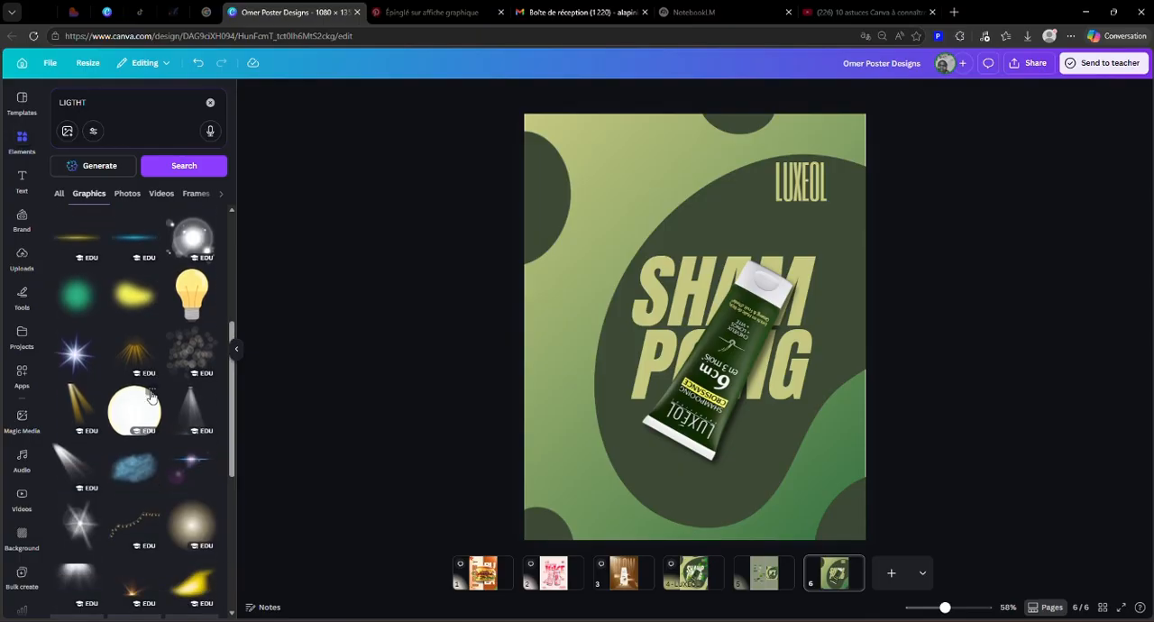
{"action": "scroll", "coordinate": [109, 370], "scroll_direction": "down", "scroll_amount": 2}
{"action": "left_click", "coordinate": [80, 346]}
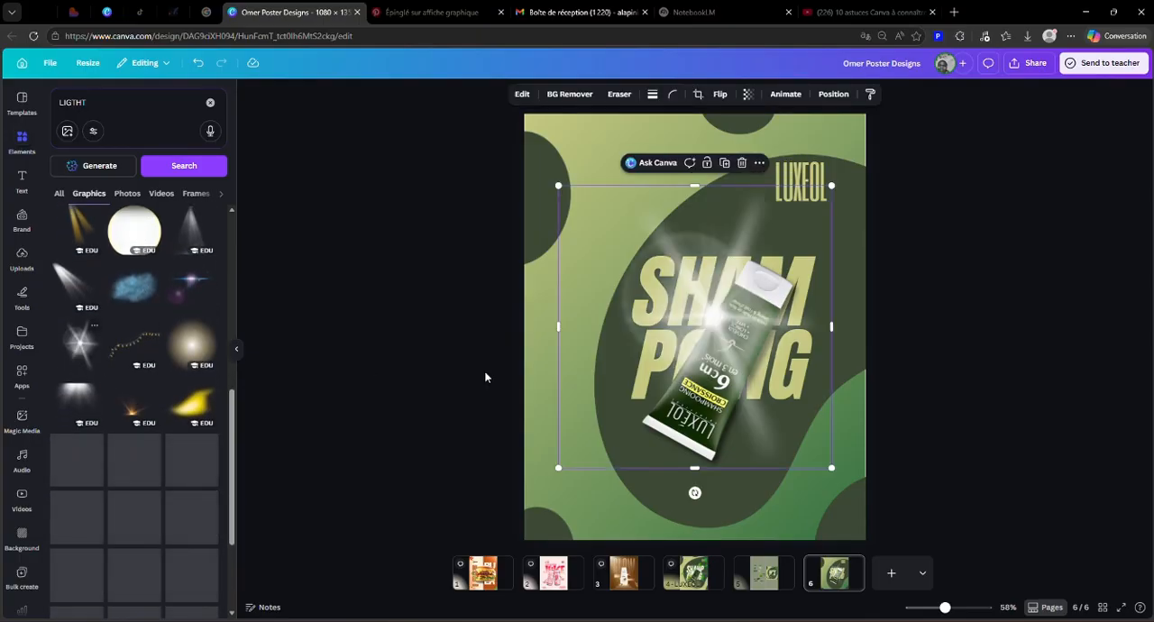
Step: Shrink the light flare to about 613 × 634 px and position it over the tube and the SHAMPOING heading
{"action": "left_click_drag", "start_coordinate": [755, 371], "coordinate": [777, 405]}
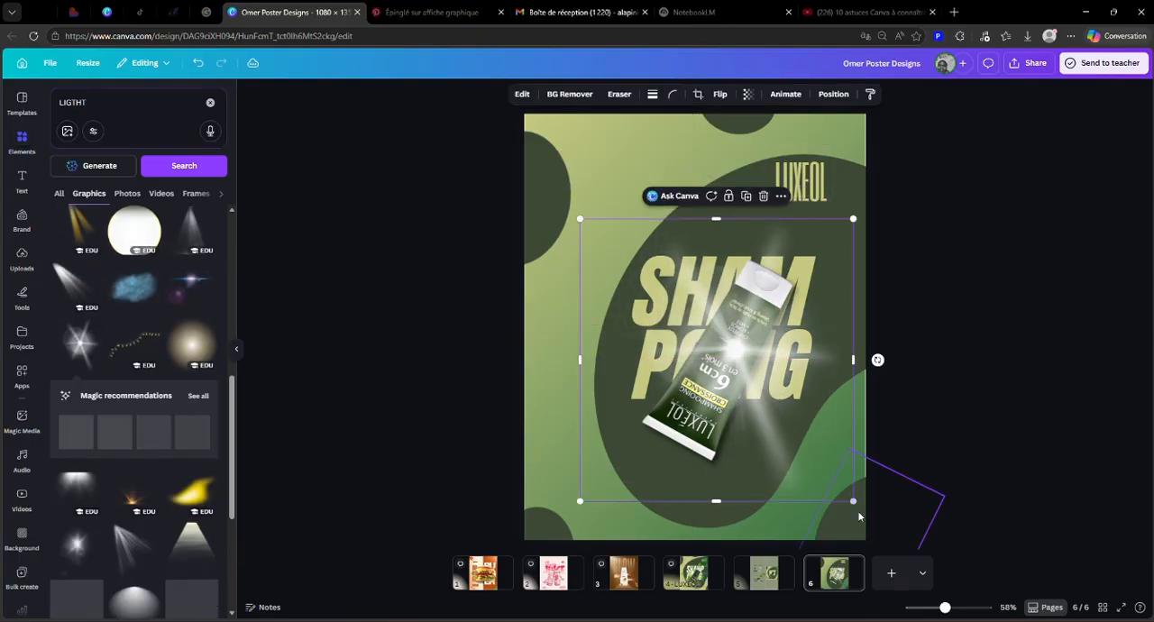
{"action": "left_click_drag", "start_coordinate": [848, 494], "coordinate": [778, 421]}
{"action": "left_click_drag", "start_coordinate": [697, 379], "coordinate": [738, 401]}
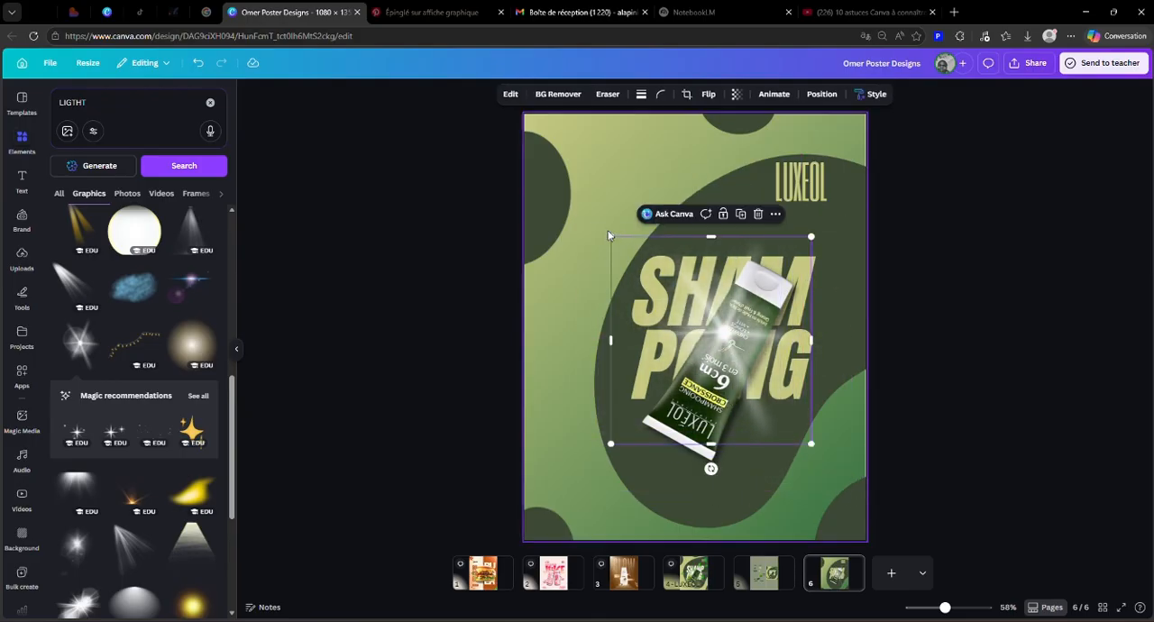
{"action": "left_click_drag", "start_coordinate": [711, 343], "coordinate": [713, 347]}
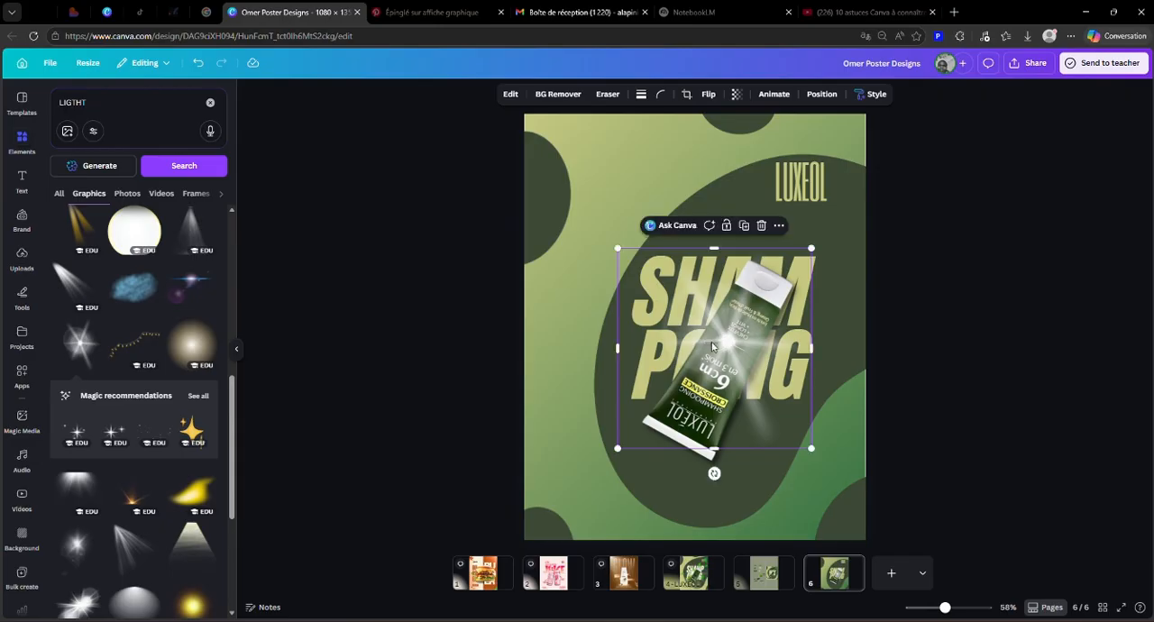
Step: Send the light flare one layer backward so it glows behind the tube
{"action": "left_click", "coordinate": [822, 94]}
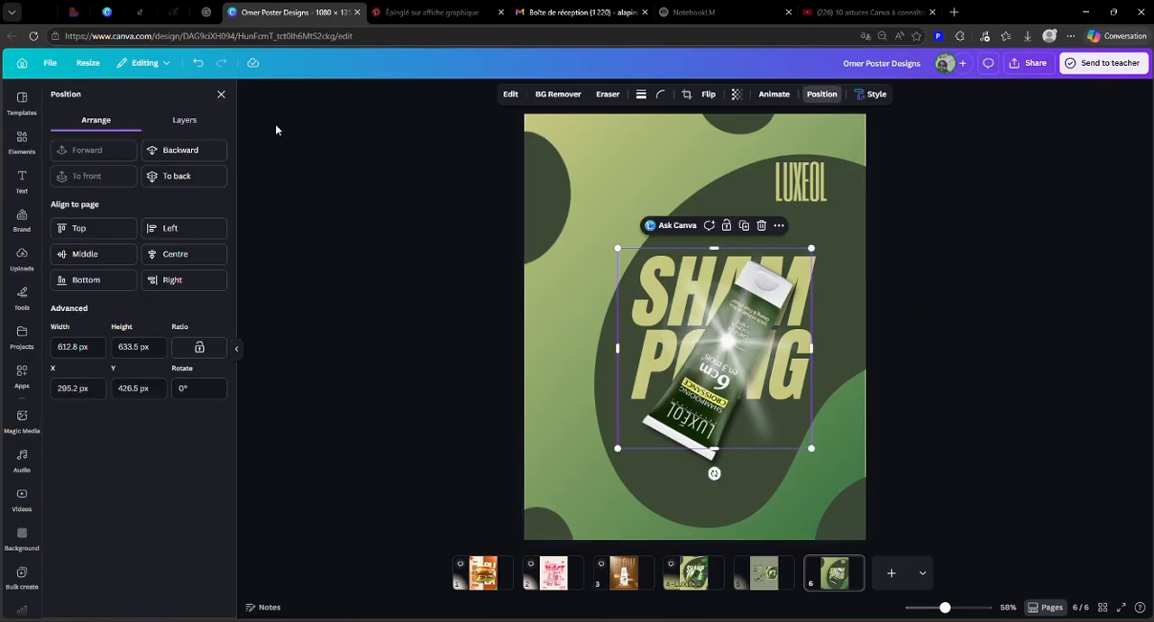
{"action": "left_click", "coordinate": [191, 155]}
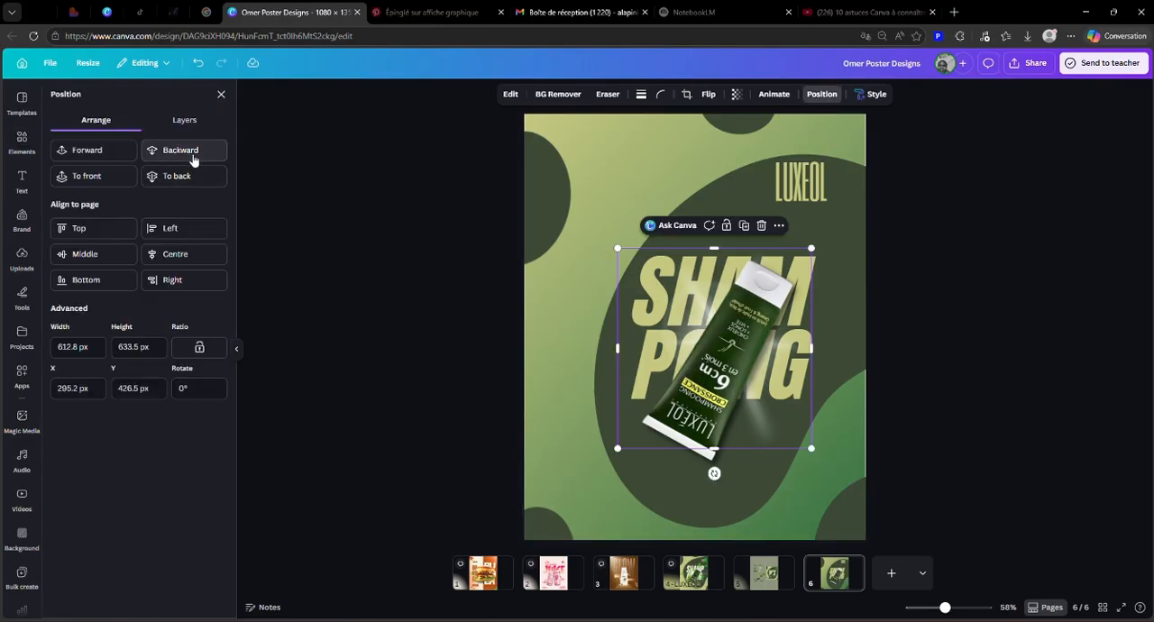
{"action": "left_click", "coordinate": [986, 271]}
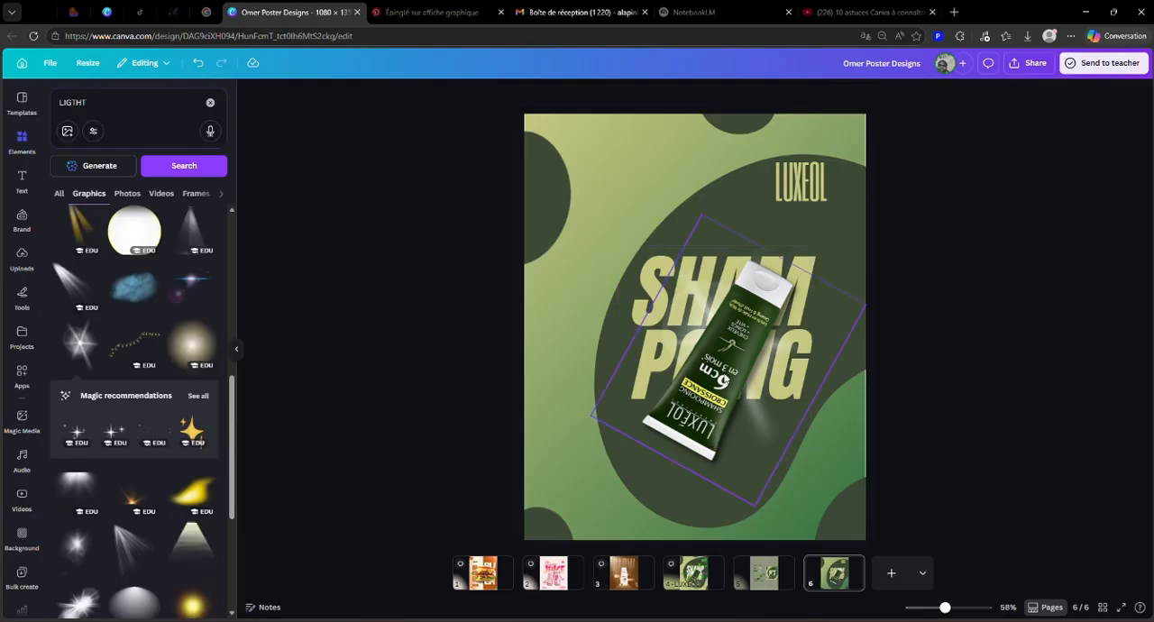
{"action": "left_click", "coordinate": [780, 414]}
{"action": "left_click", "coordinate": [1064, 345]}
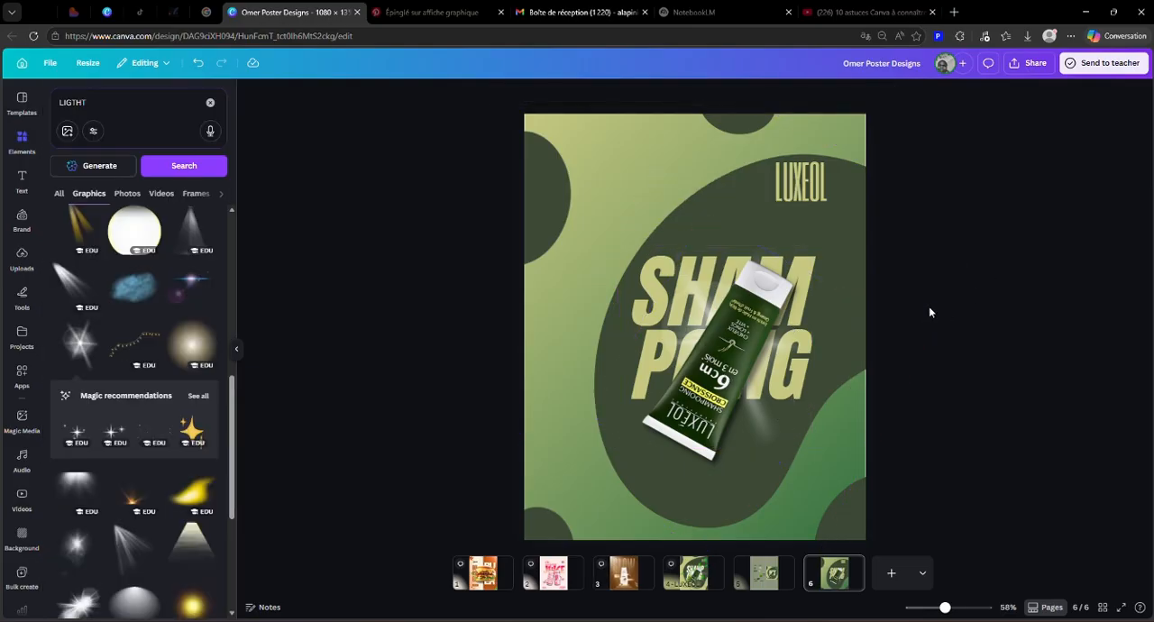
{"action": "left_click", "coordinate": [724, 294]}
{"action": "left_click", "coordinate": [985, 353]}
Step: Duplicate the green leaves graphic on page 5 and move the copy onto page 6
{"action": "left_click", "coordinate": [763, 572]}
{"action": "left_click", "coordinate": [650, 347]}
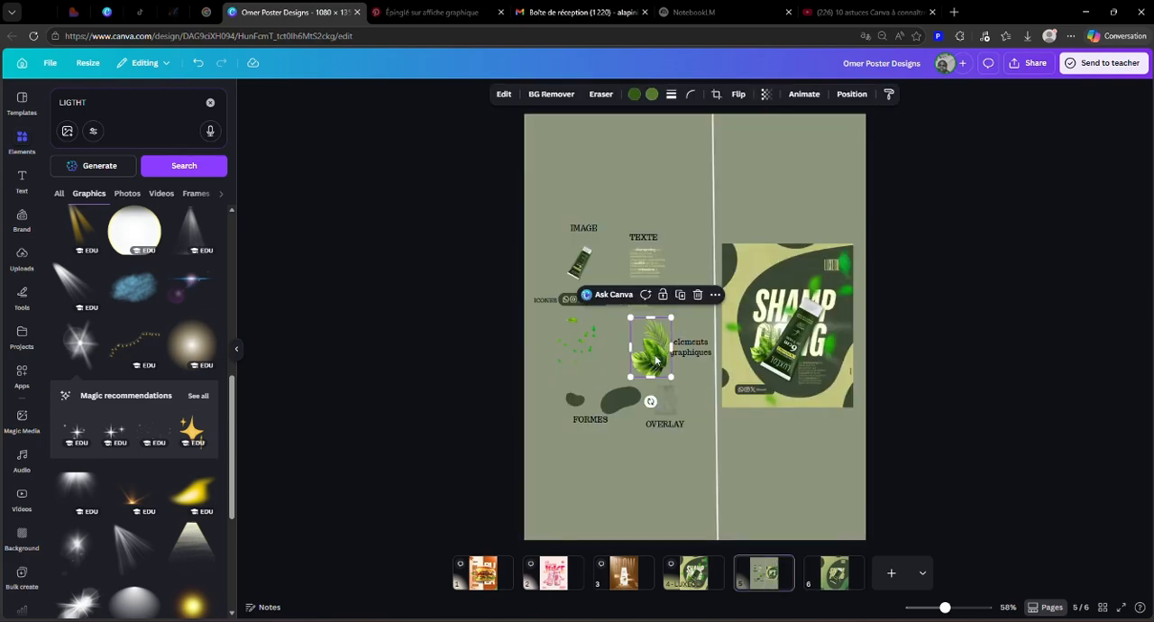
{"action": "left_click", "coordinate": [681, 298]}
{"action": "left_click_drag", "start_coordinate": [656, 359], "coordinate": [833, 567]}
Step: Enlarge the leaves to about 210 × 306 px and place them against the tube's left side, over the heading's second line
{"action": "left_click_drag", "start_coordinate": [671, 368], "coordinate": [683, 374]}
{"action": "left_click_drag", "start_coordinate": [647, 334], "coordinate": [612, 320]}
{"action": "left_click_drag", "start_coordinate": [686, 347], "coordinate": [690, 356]}
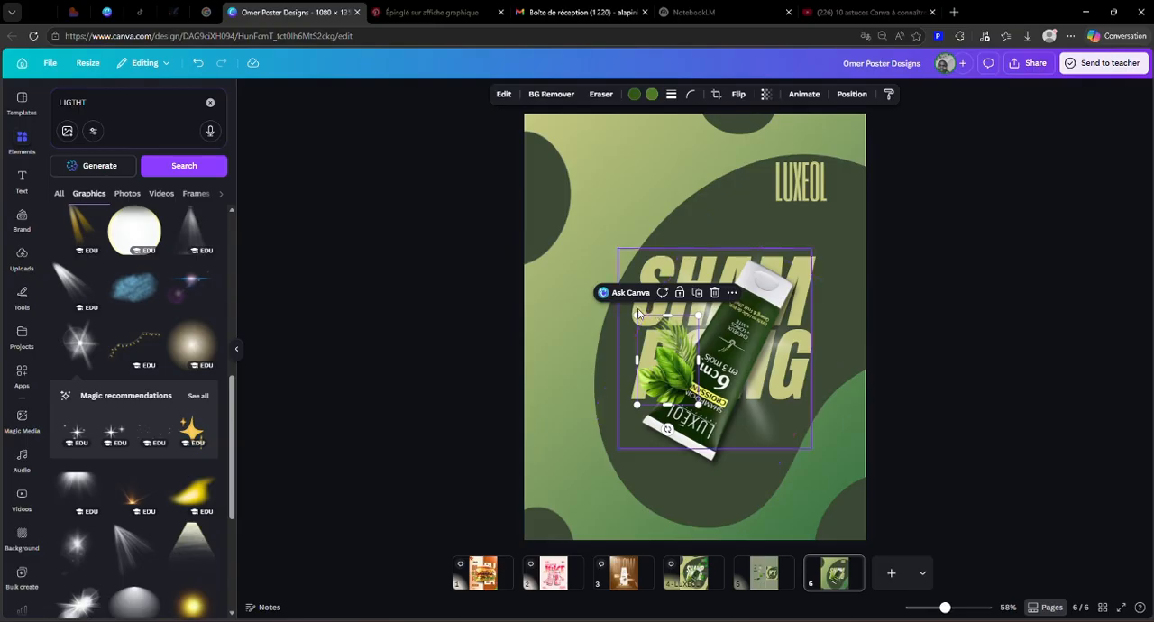
{"action": "left_click_drag", "start_coordinate": [638, 316], "coordinate": [618, 315]}
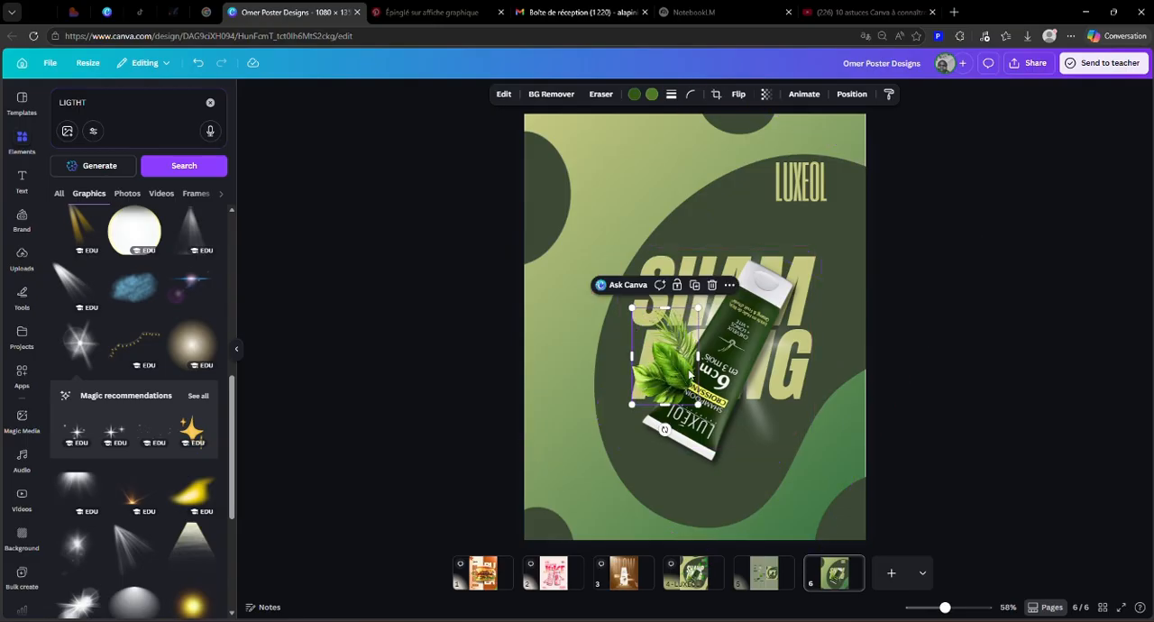
{"action": "left_click_drag", "start_coordinate": [683, 369], "coordinate": [683, 373]}
Step: Send the leaves one layer backward so they sit behind the tube
{"action": "left_click", "coordinate": [844, 97]}
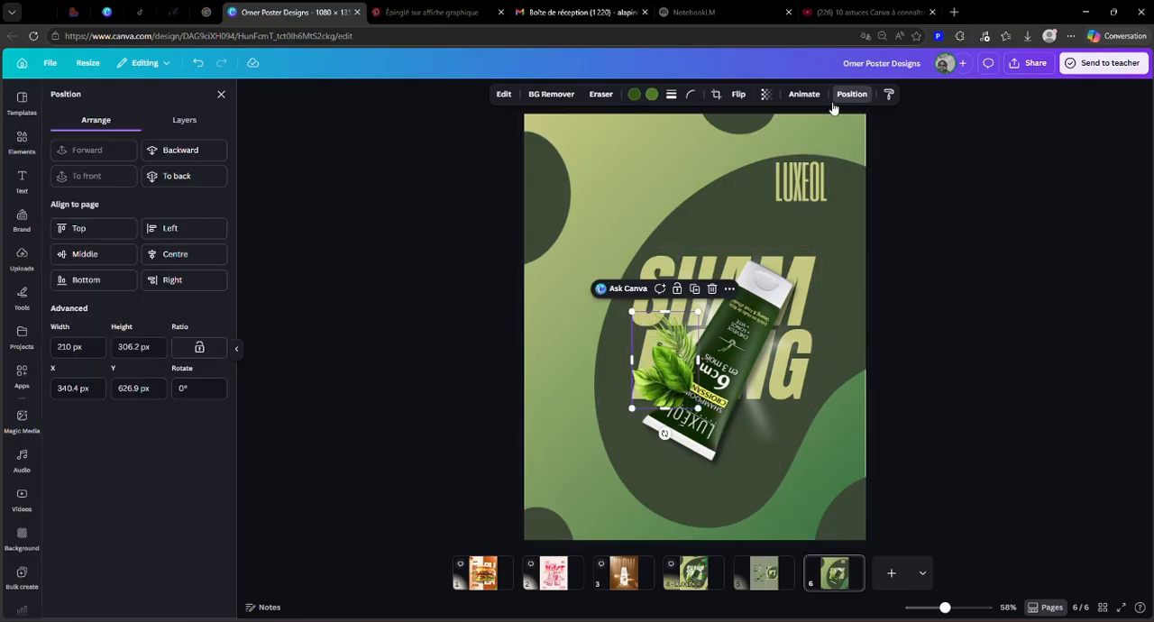
{"action": "left_click", "coordinate": [183, 151]}
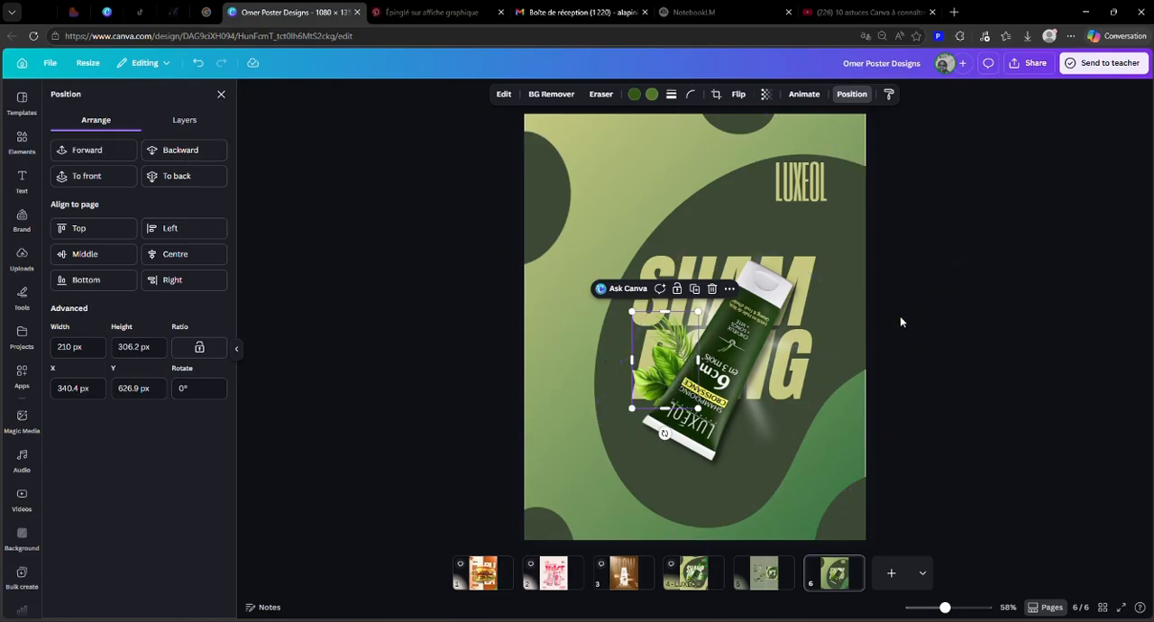
{"action": "left_click", "coordinate": [950, 316]}
{"action": "left_click", "coordinate": [781, 348]}
{"action": "left_click", "coordinate": [988, 341]}
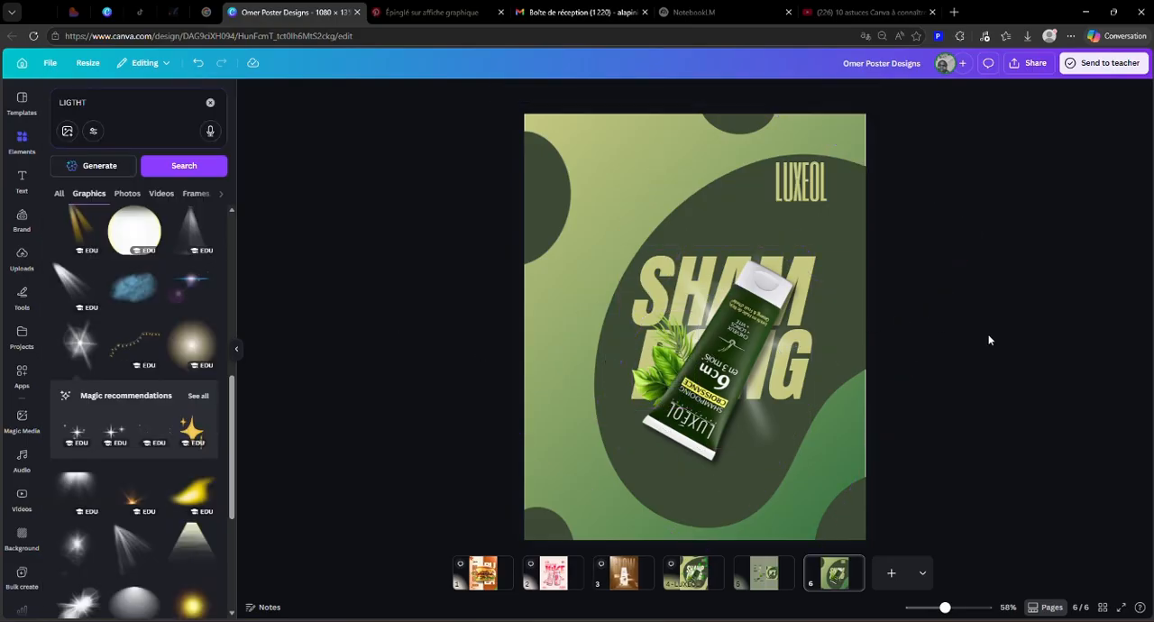
Step: Duplicate the description paragraph on page 5, bring the copy onto page 6 at font size 15.1 and place it below the heading, right of the tube
{"action": "left_click", "coordinate": [773, 581]}
{"action": "left_click", "coordinate": [648, 264]}
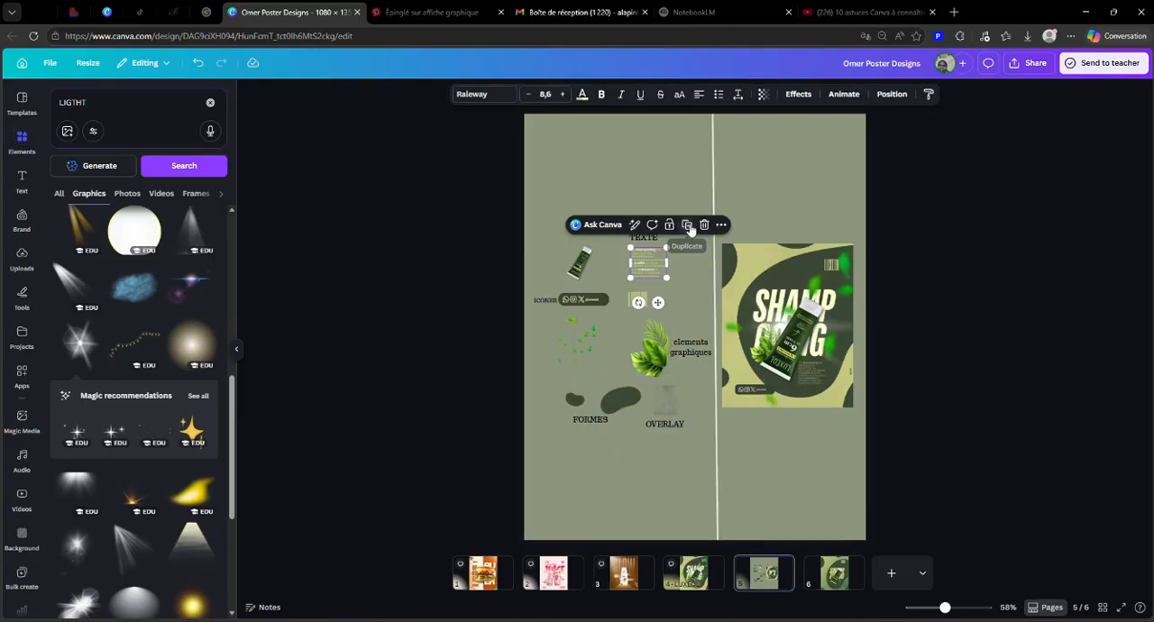
{"action": "left_click", "coordinate": [688, 225]}
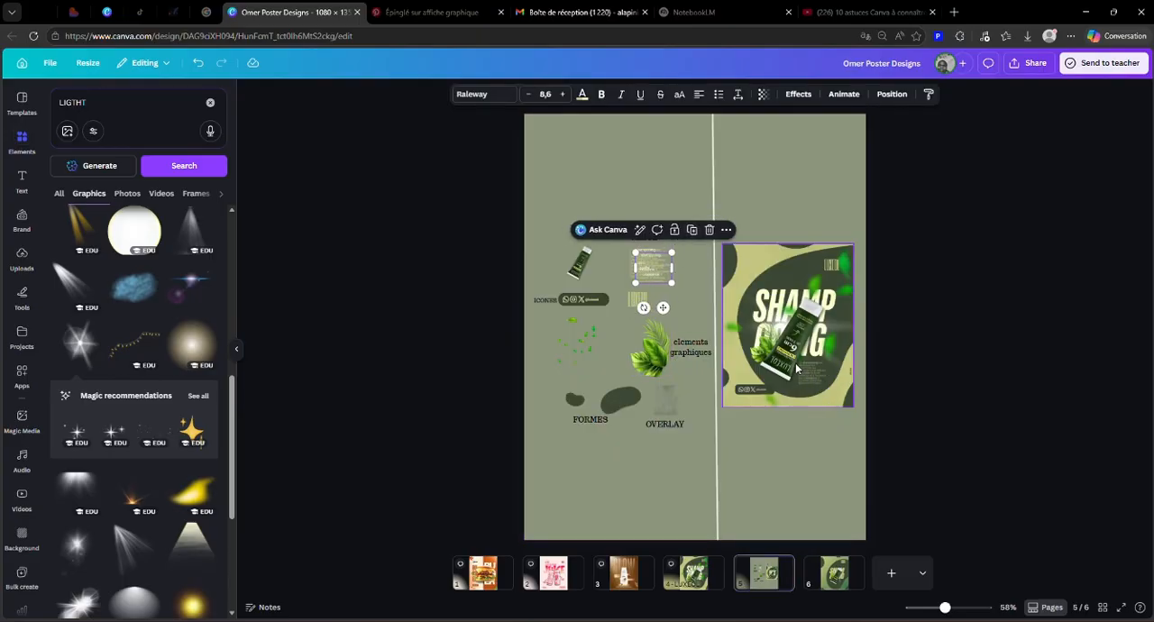
{"action": "left_click_drag", "start_coordinate": [655, 272], "coordinate": [834, 573]}
{"action": "left_click_drag", "start_coordinate": [656, 272], "coordinate": [782, 432]}
{"action": "double_click", "coordinate": [773, 451]}
{"action": "left_click", "coordinate": [948, 419]}
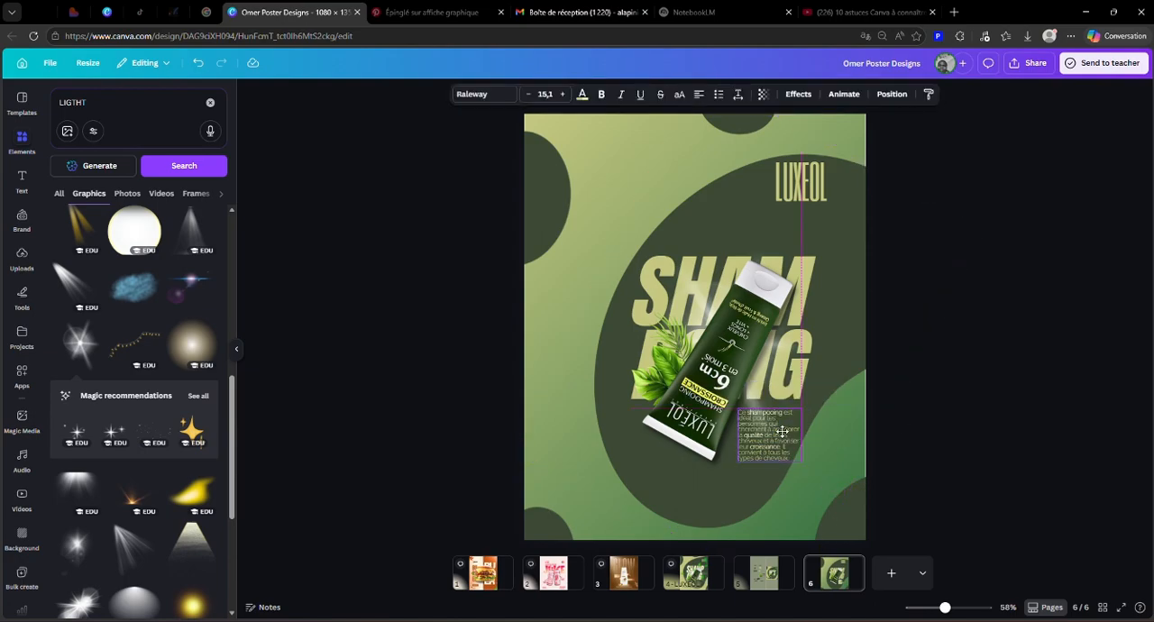
Step: Enlarge the large dark green shape slightly so it extends further up around the LUXEOL text
{"action": "left_click", "coordinate": [732, 520]}
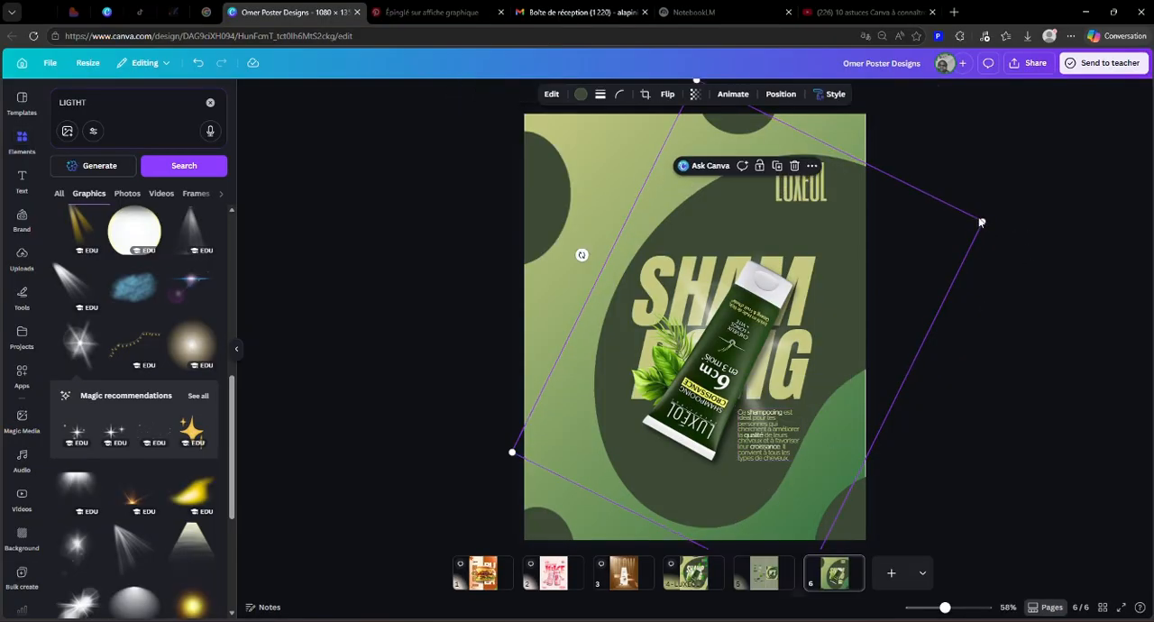
{"action": "left_click", "coordinate": [984, 317]}
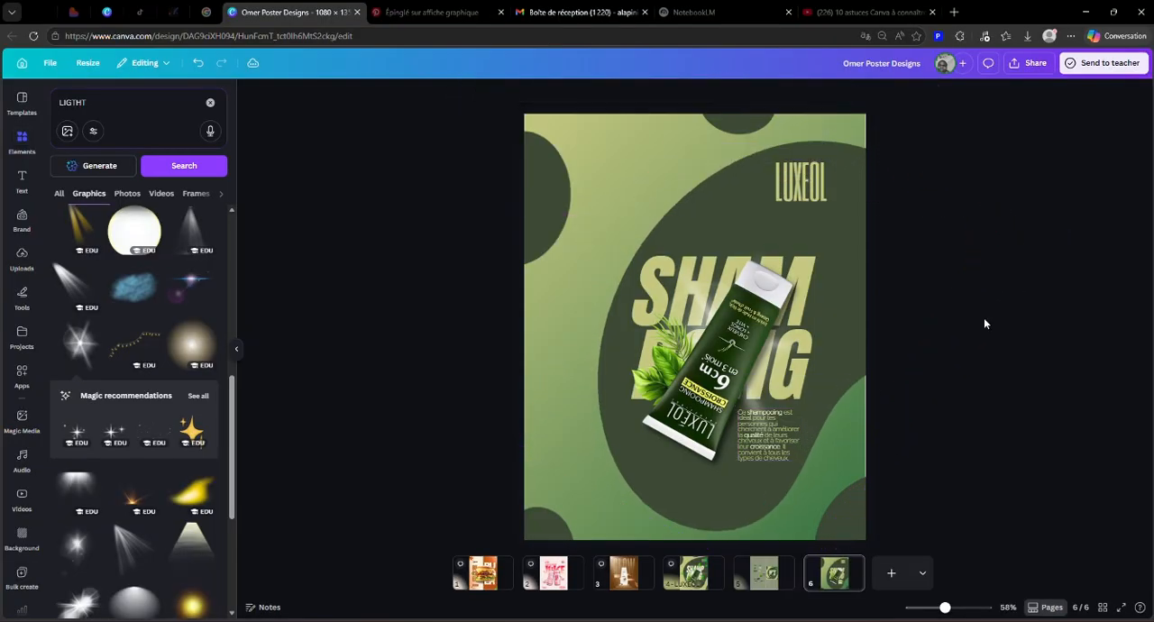
Step: Move the description paragraph slightly to the right, away from the tube's lower end
{"action": "left_click", "coordinate": [750, 449]}
{"action": "key", "text": "Escape"}
{"action": "left_click", "coordinate": [785, 421]}
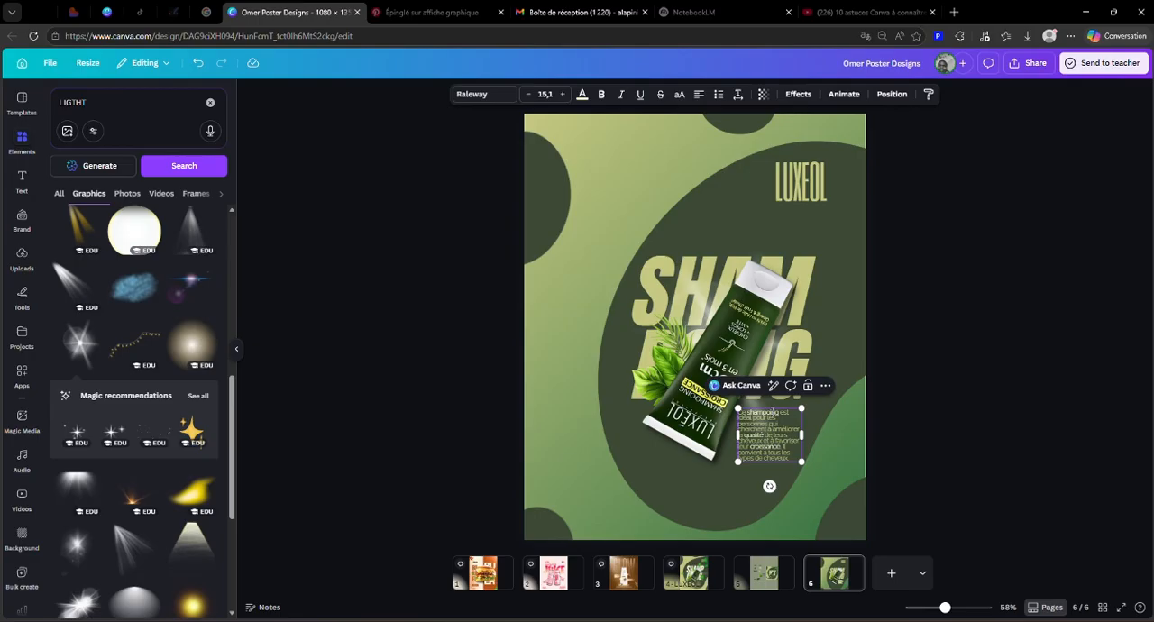
{"action": "left_click", "coordinate": [868, 425]}
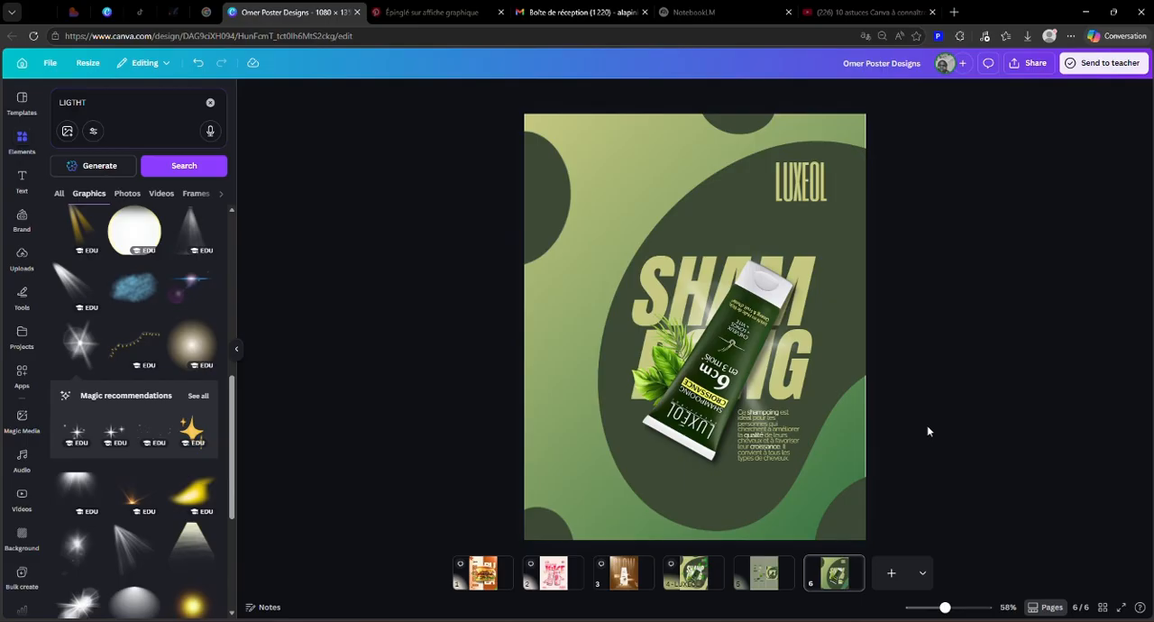
{"action": "left_click", "coordinate": [780, 457]}
{"action": "left_click", "coordinate": [888, 429]}
{"action": "left_click", "coordinate": [787, 452]}
{"action": "left_click", "coordinate": [787, 451]}
{"action": "left_click", "coordinate": [967, 441]}
{"action": "left_click_drag", "start_coordinate": [783, 448], "coordinate": [787, 448]}
{"action": "left_click", "coordinate": [796, 442]}
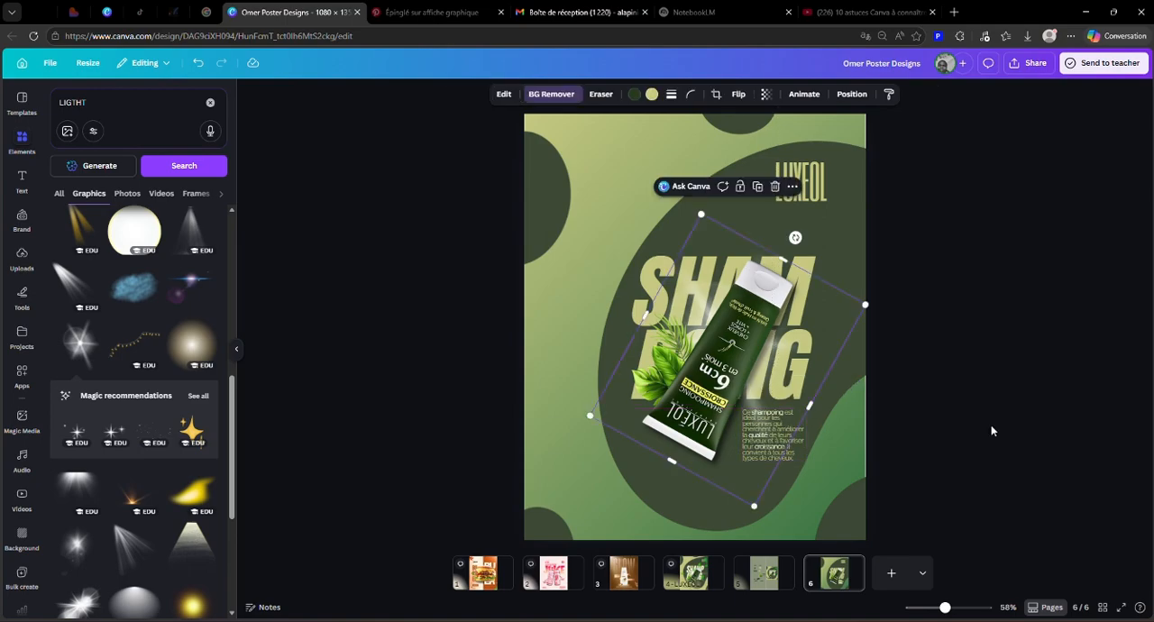
{"action": "left_click", "coordinate": [983, 429]}
Step: Go back to the OVERLAY sample on page 5 and search the element library's graphics for "overlay"
{"action": "left_click", "coordinate": [767, 572]}
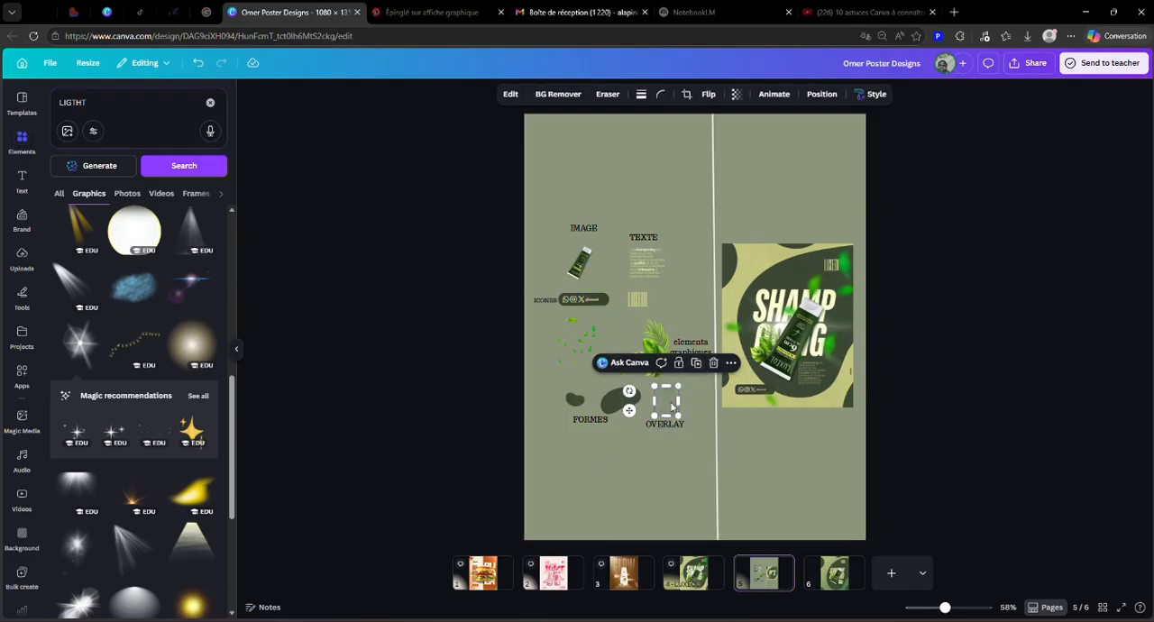
{"action": "left_click", "coordinate": [208, 106]}
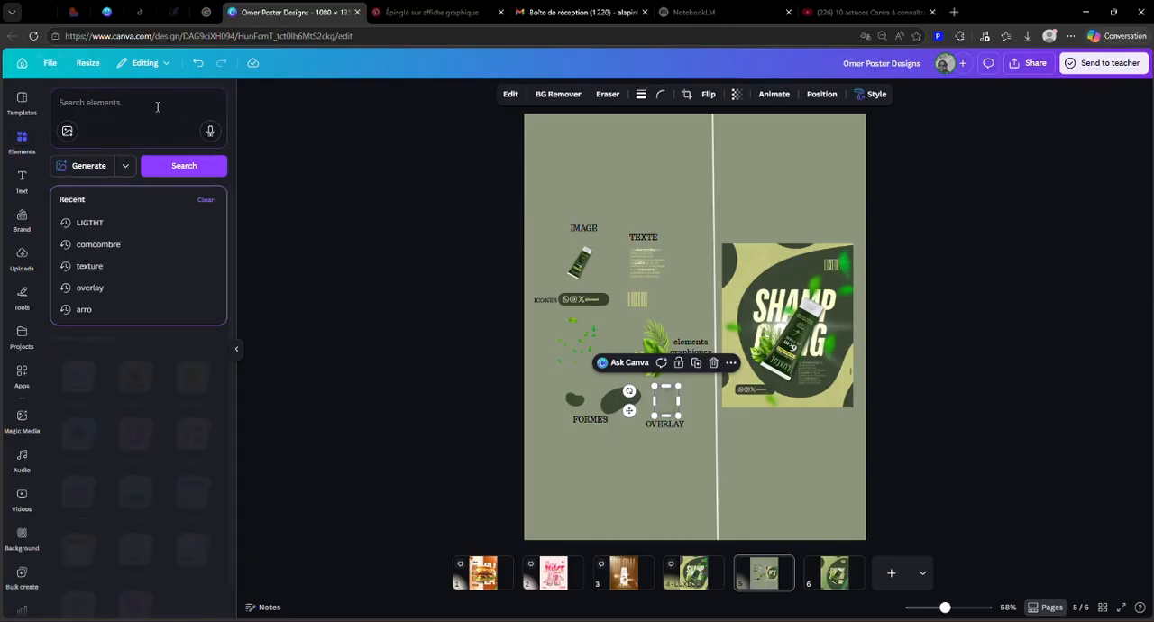
{"action": "type", "text": "ov"}
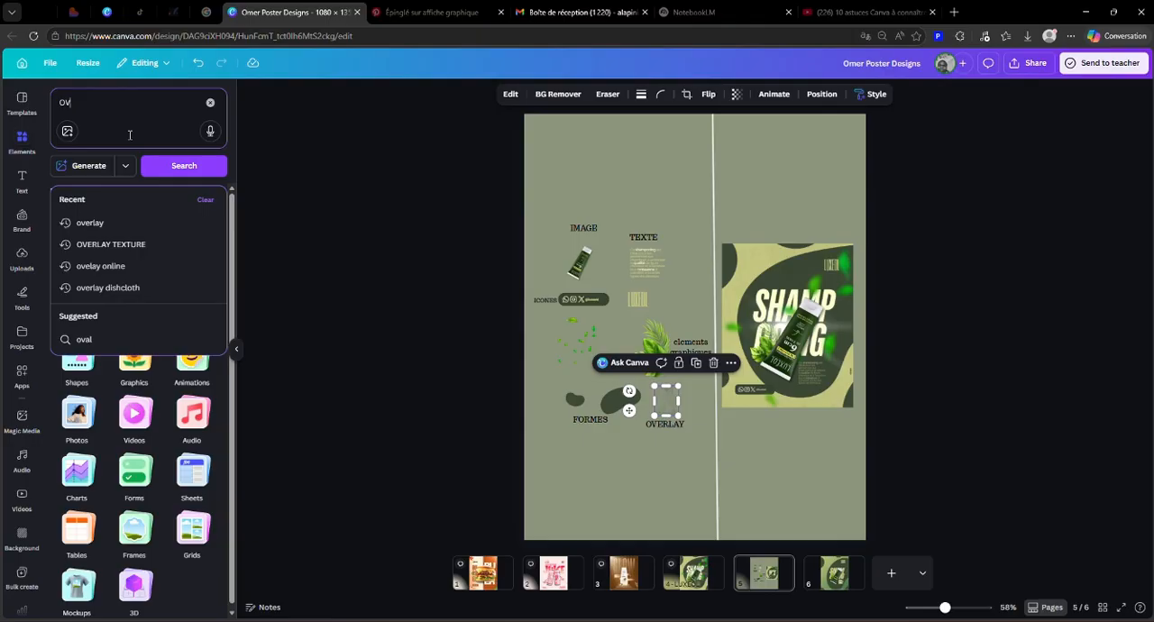
{"action": "left_click", "coordinate": [116, 213]}
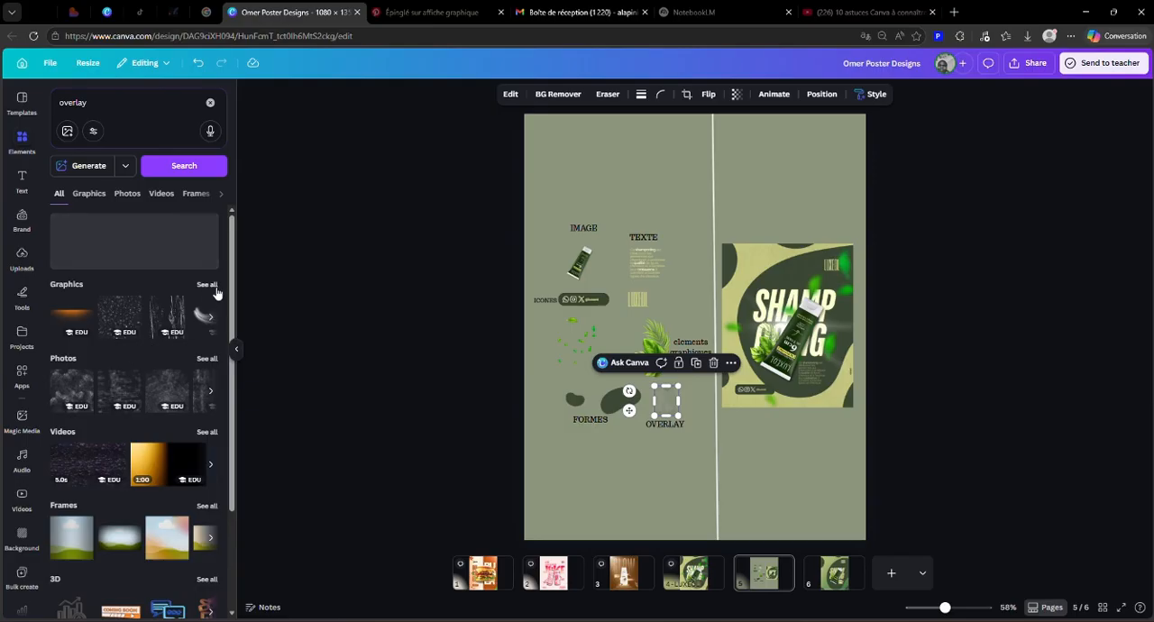
{"action": "left_click", "coordinate": [215, 288]}
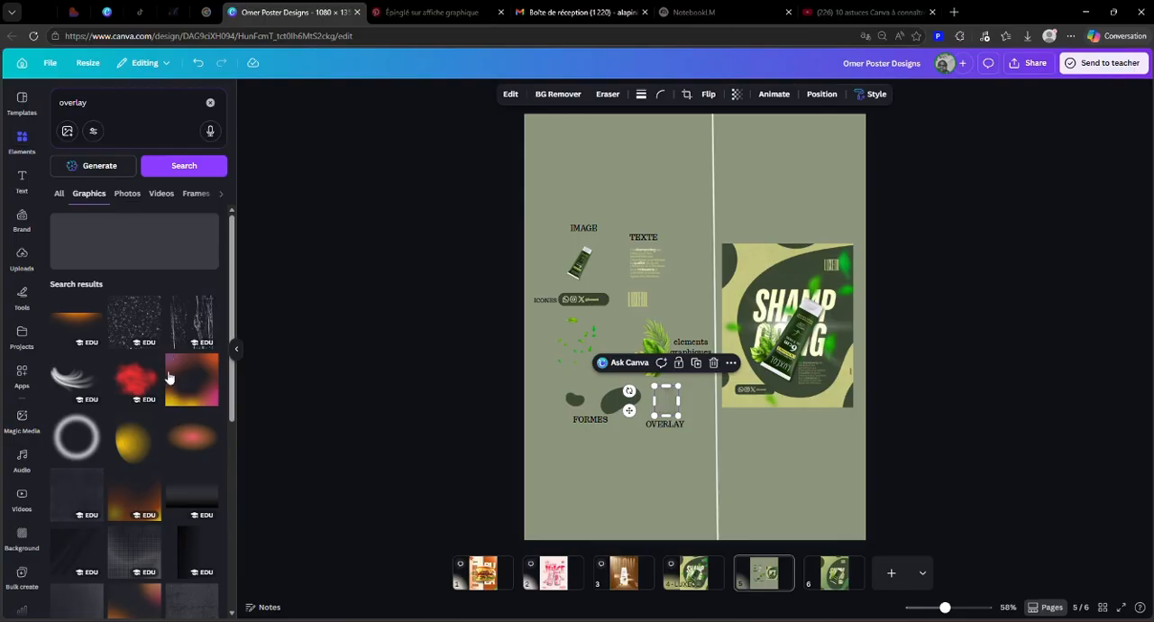
{"action": "scroll", "coordinate": [170, 370], "scroll_direction": "down", "scroll_amount": 3}
{"action": "left_click", "coordinate": [169, 349]}
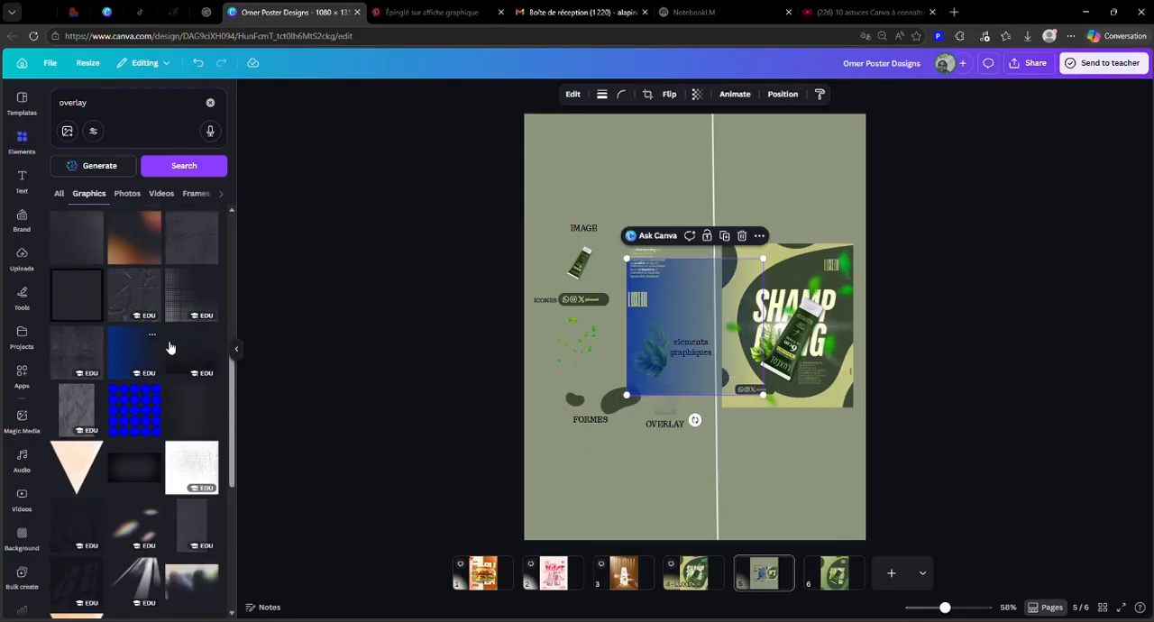
{"action": "key", "text": "Delete"}
{"action": "scroll", "coordinate": [151, 436], "scroll_direction": "down", "scroll_amount": 2}
{"action": "left_click", "coordinate": [86, 370]}
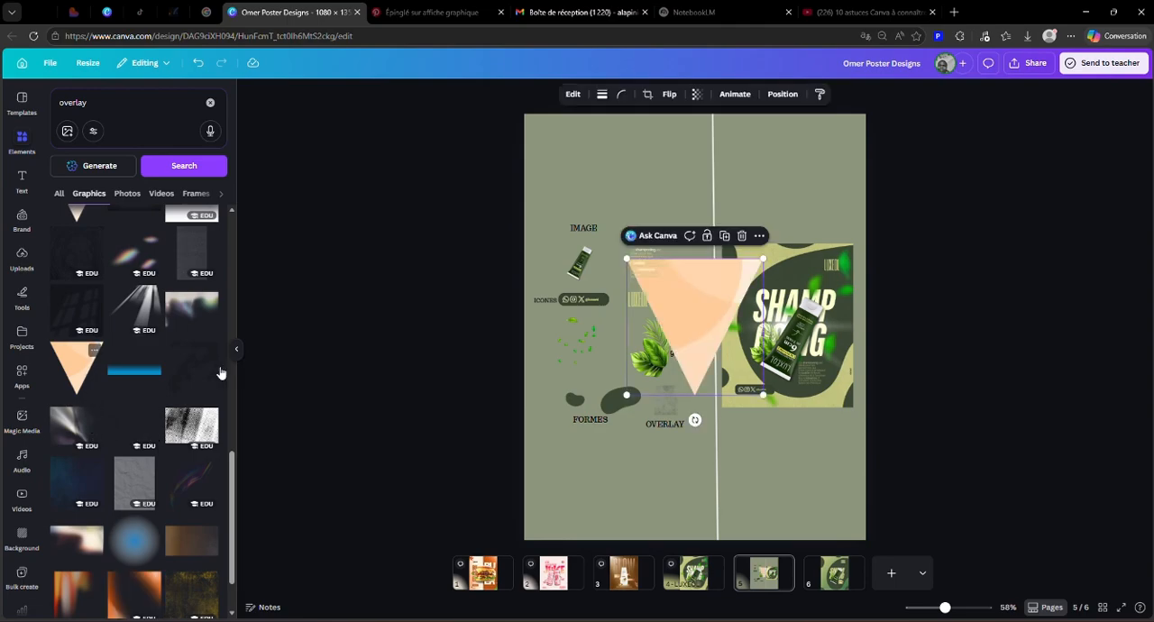
{"action": "left_click", "coordinate": [748, 234]}
{"action": "scroll", "coordinate": [176, 420], "scroll_direction": "down", "scroll_amount": 1}
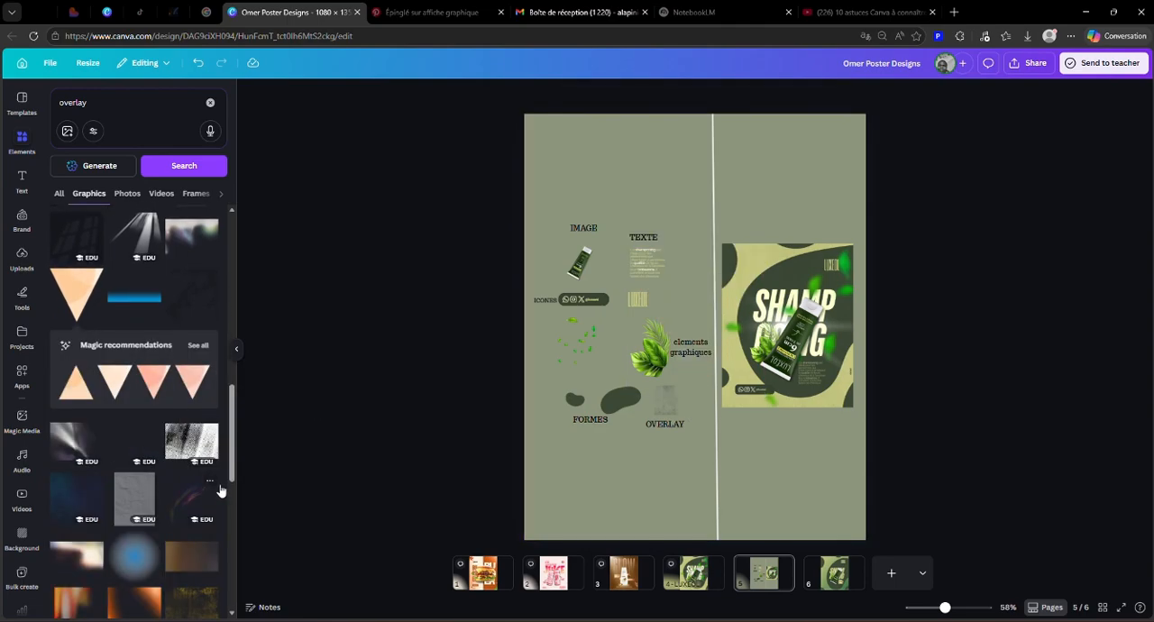
{"action": "left_click", "coordinate": [187, 515]}
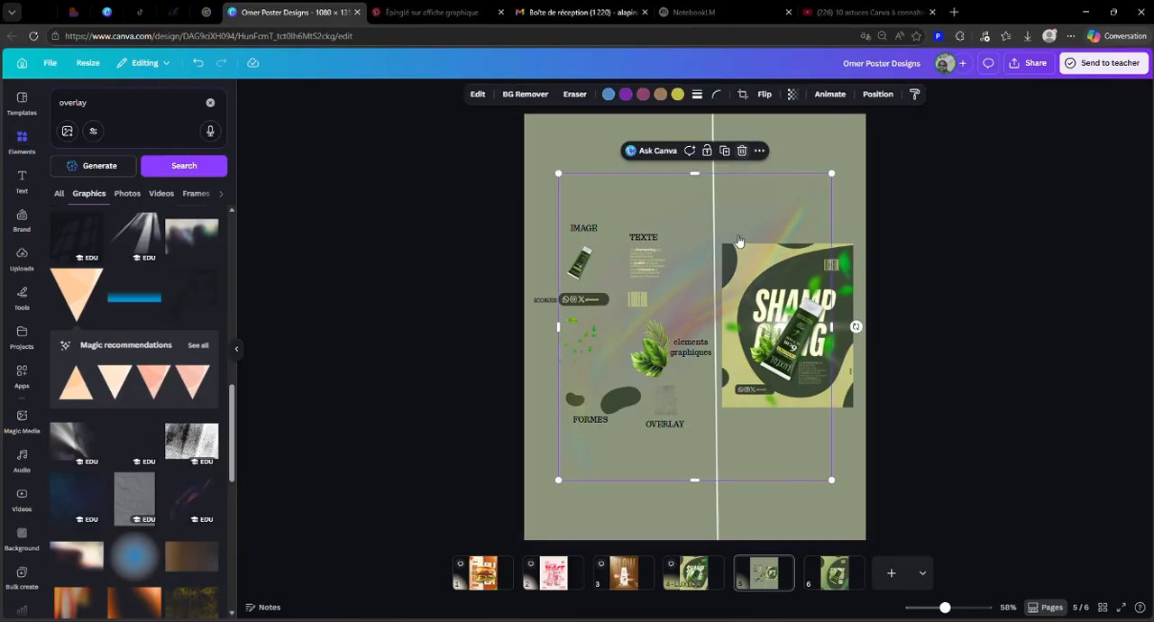
{"action": "left_click", "coordinate": [745, 153]}
Step: Open page 6 and examine further overlay graphics in the element library for a suitable texture
{"action": "left_click", "coordinate": [832, 577]}
{"action": "scroll", "coordinate": [99, 394], "scroll_direction": "down", "scroll_amount": 5}
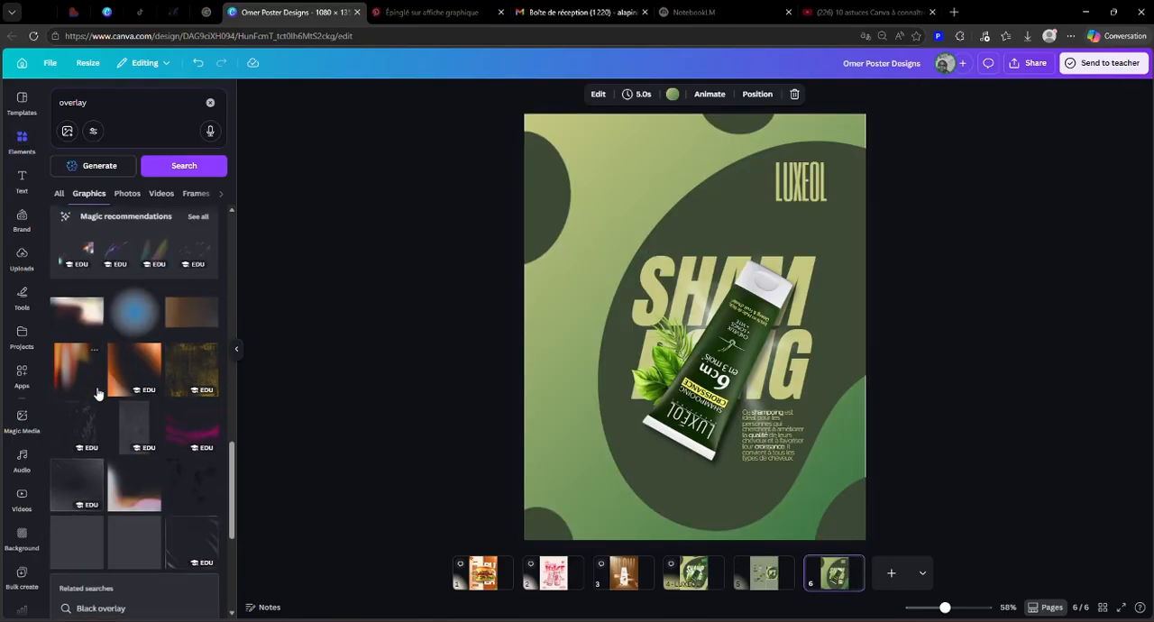
{"action": "scroll", "coordinate": [99, 394], "scroll_direction": "down", "scroll_amount": 5}
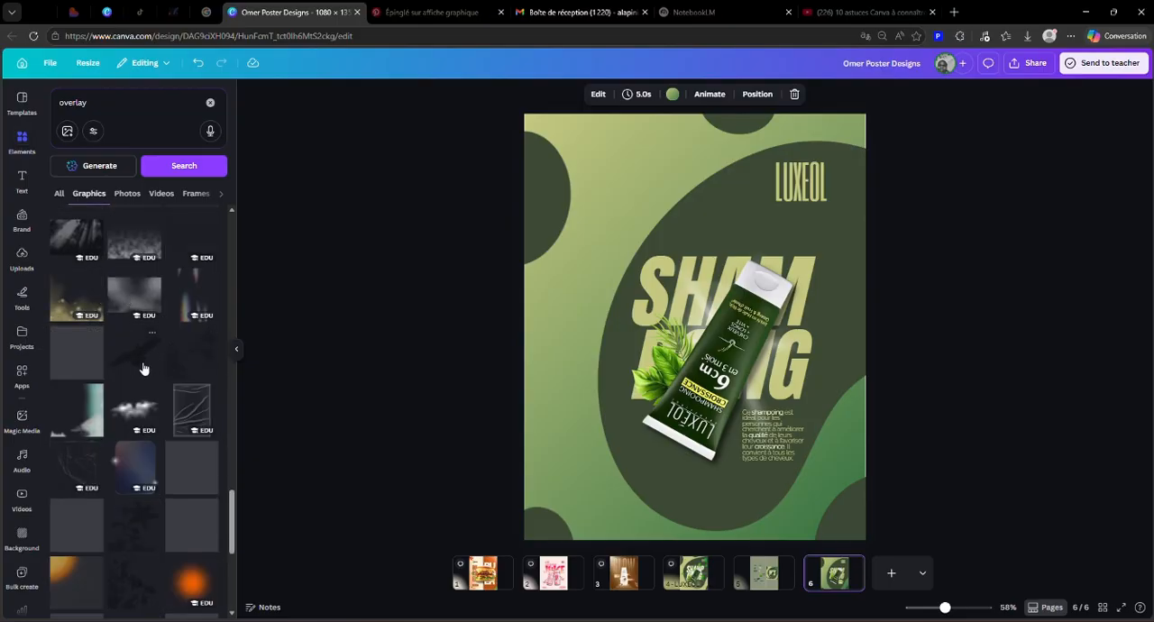
{"action": "scroll", "coordinate": [143, 368], "scroll_direction": "down", "scroll_amount": 3}
{"action": "scroll", "coordinate": [142, 368], "scroll_direction": "down", "scroll_amount": 3}
{"action": "scroll", "coordinate": [143, 368], "scroll_direction": "up", "scroll_amount": 4}
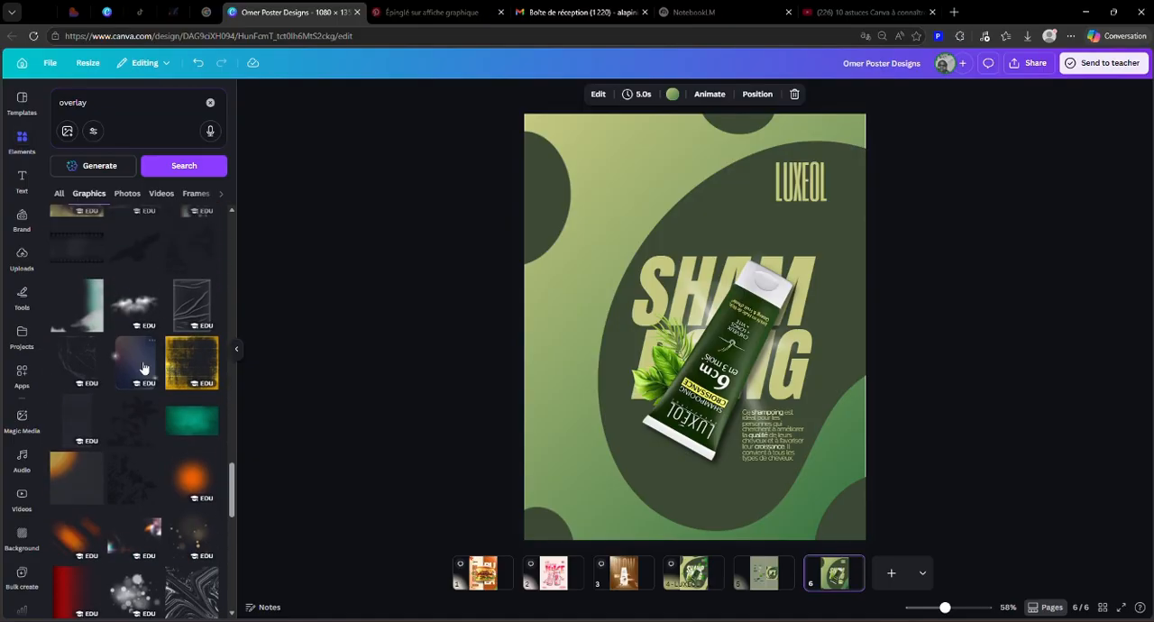
{"action": "scroll", "coordinate": [216, 398], "scroll_direction": "down", "scroll_amount": 10}
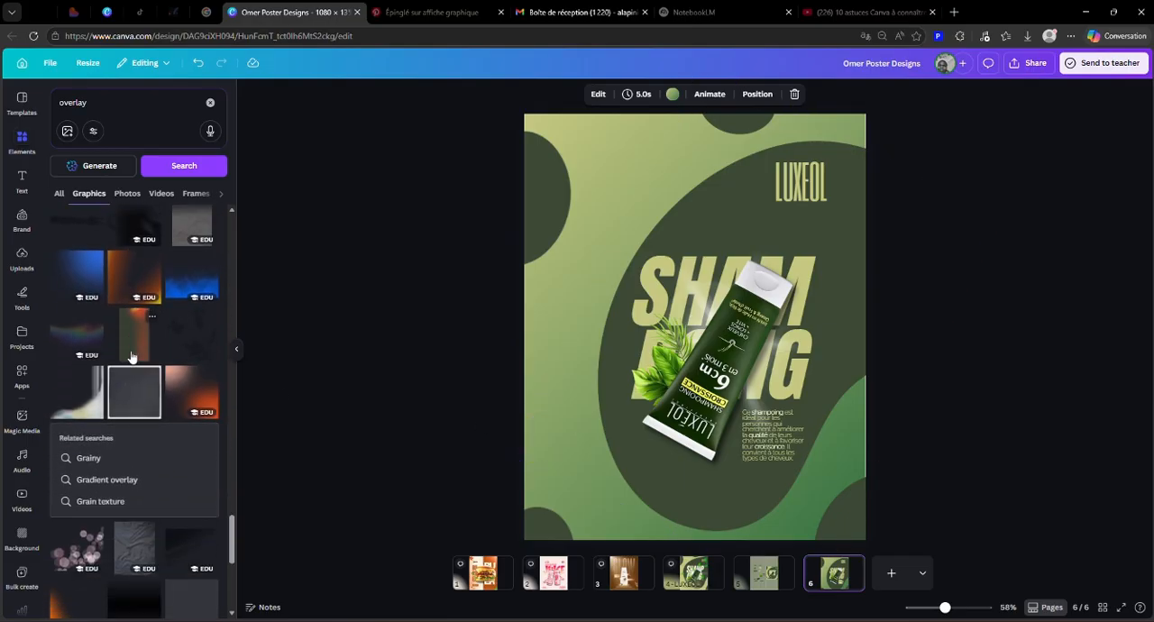
{"action": "scroll", "coordinate": [131, 349], "scroll_direction": "down", "scroll_amount": 6}
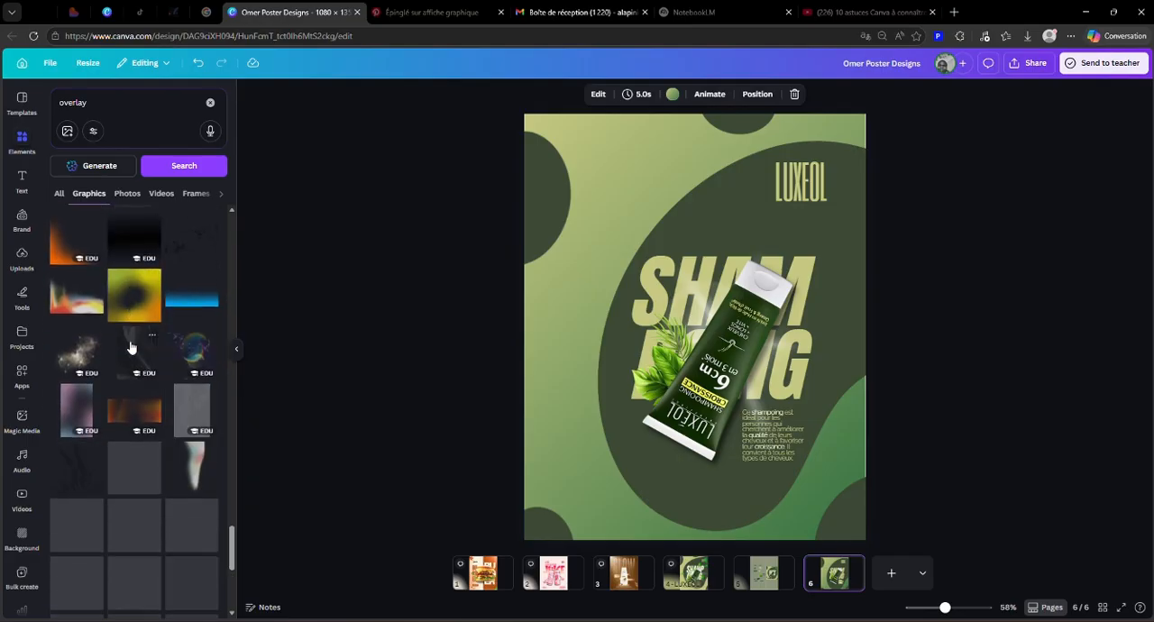
Step: Duplicate the OVERLAY texture sample on page 5, bring the copy onto page 6 and enlarge it to cover the whole poster
{"action": "left_click", "coordinate": [763, 573]}
{"action": "left_click", "coordinate": [665, 404]}
{"action": "left_click", "coordinate": [697, 363]}
{"action": "left_click_drag", "start_coordinate": [669, 411], "coordinate": [833, 573]}
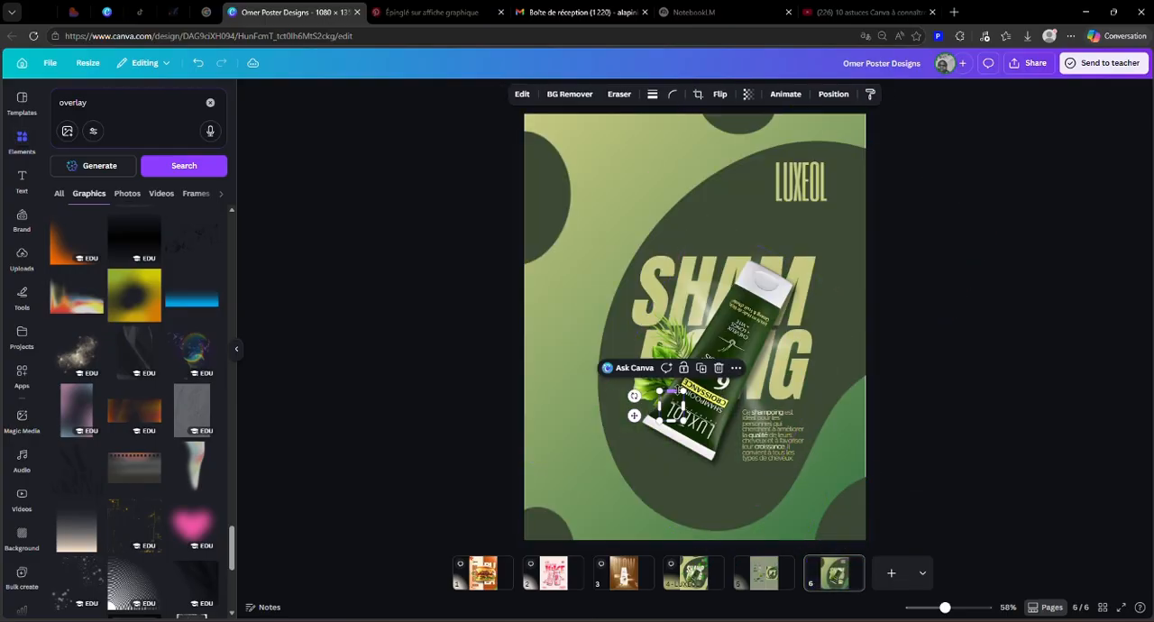
{"action": "left_click_drag", "start_coordinate": [684, 392], "coordinate": [927, 88]}
{"action": "left_click_drag", "start_coordinate": [884, 221], "coordinate": [746, 243]}
{"action": "left_click_drag", "start_coordinate": [793, 448], "coordinate": [894, 520]}
{"action": "left_click", "coordinate": [970, 407]}
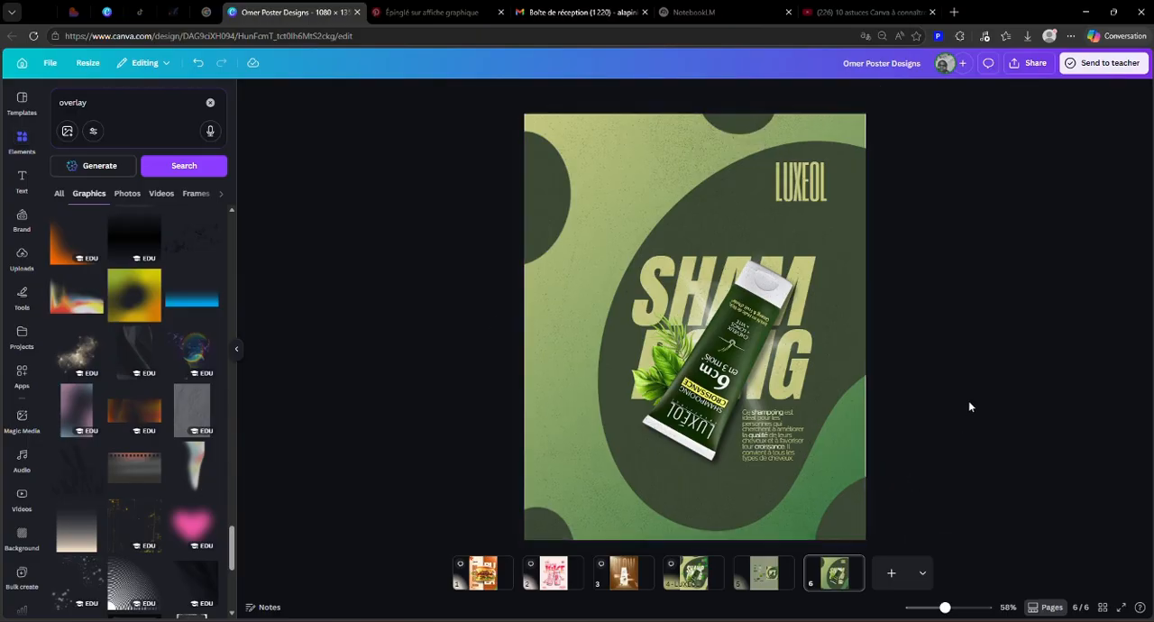
Step: Reorder the layers so the texture overlay sits beneath the tube's shadow and above the green shapes, with the SHAMPOING heading directly above the texture
{"action": "left_click", "coordinate": [648, 196]}
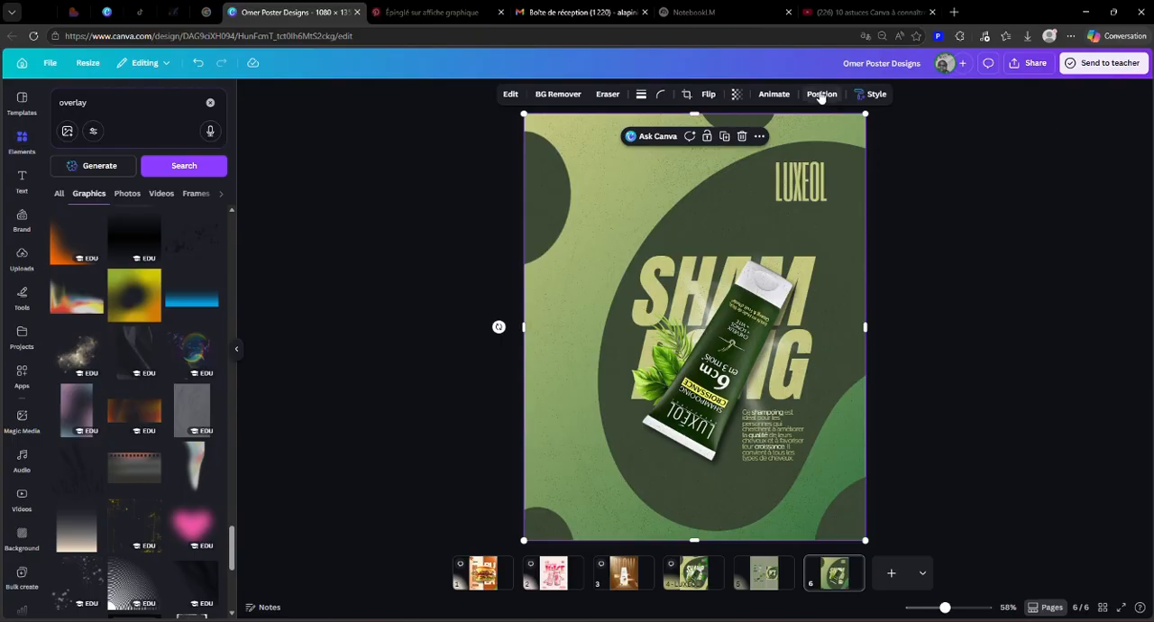
{"action": "left_click", "coordinate": [821, 94]}
{"action": "left_click", "coordinate": [177, 120]}
{"action": "scroll", "coordinate": [157, 234], "scroll_direction": "down", "scroll_amount": 1}
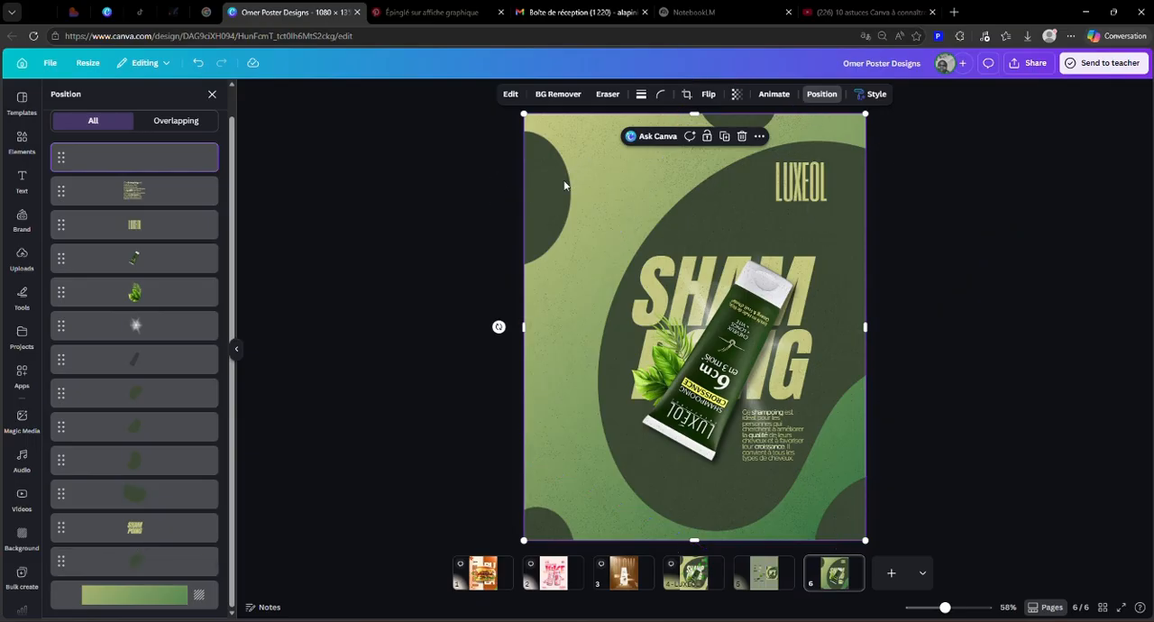
{"action": "left_click_drag", "start_coordinate": [124, 155], "coordinate": [117, 388]}
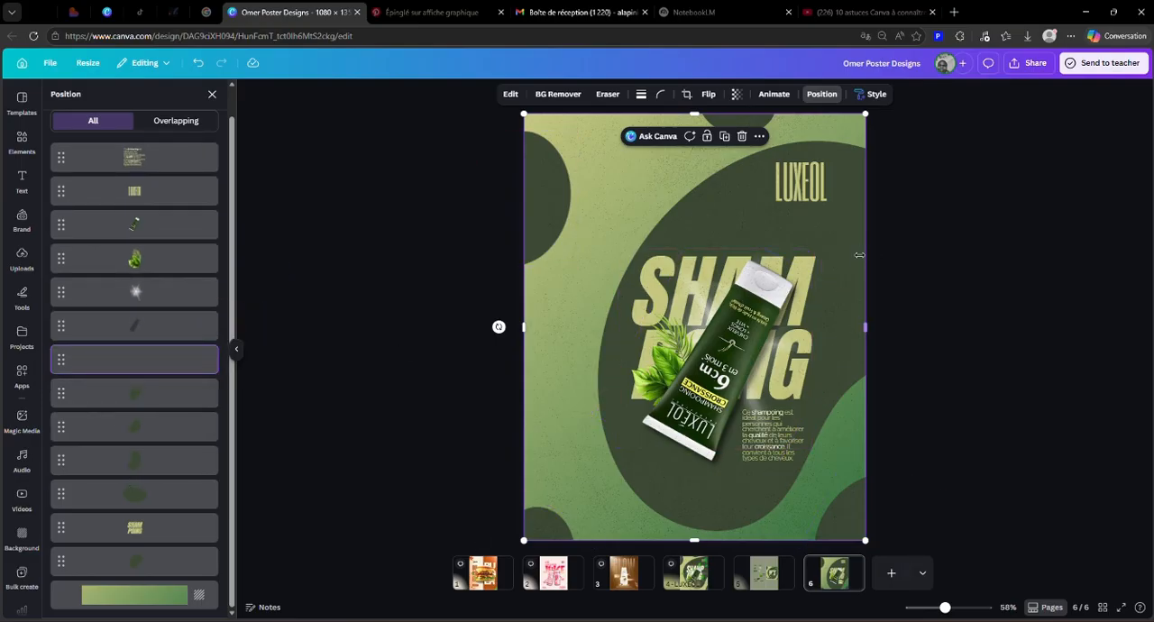
{"action": "left_click_drag", "start_coordinate": [170, 538], "coordinate": [173, 351]}
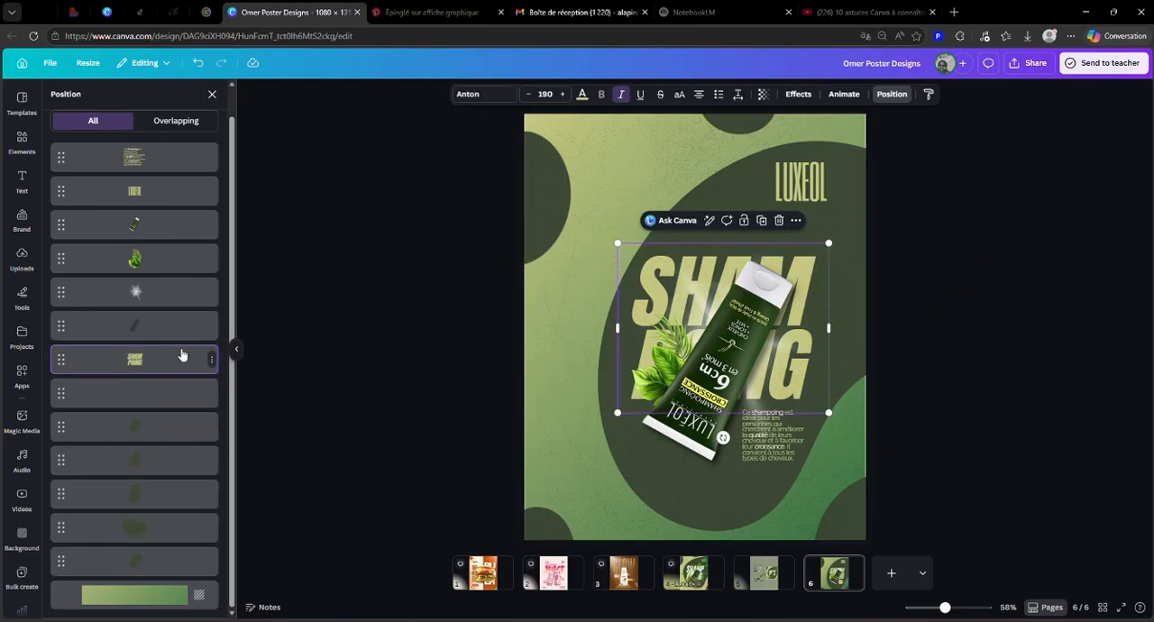
Step: Duplicate the scattered leaves graphic on page 5, bring the copy onto page 6 and enlarge it to fill the poster
{"action": "left_click", "coordinate": [777, 591]}
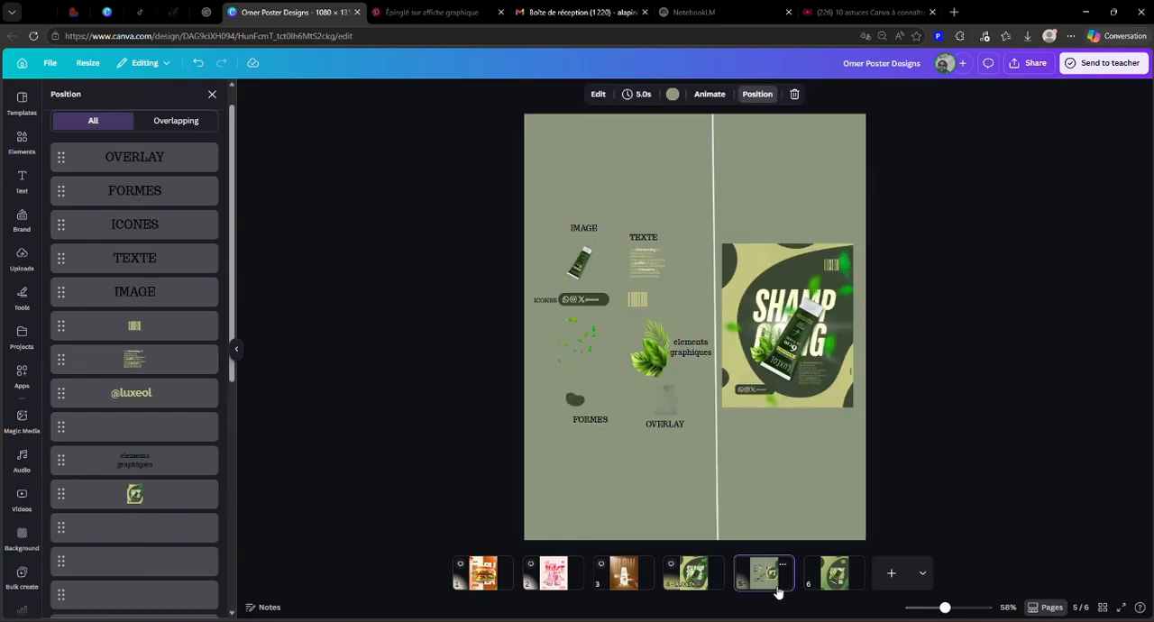
{"action": "left_click", "coordinate": [832, 577]}
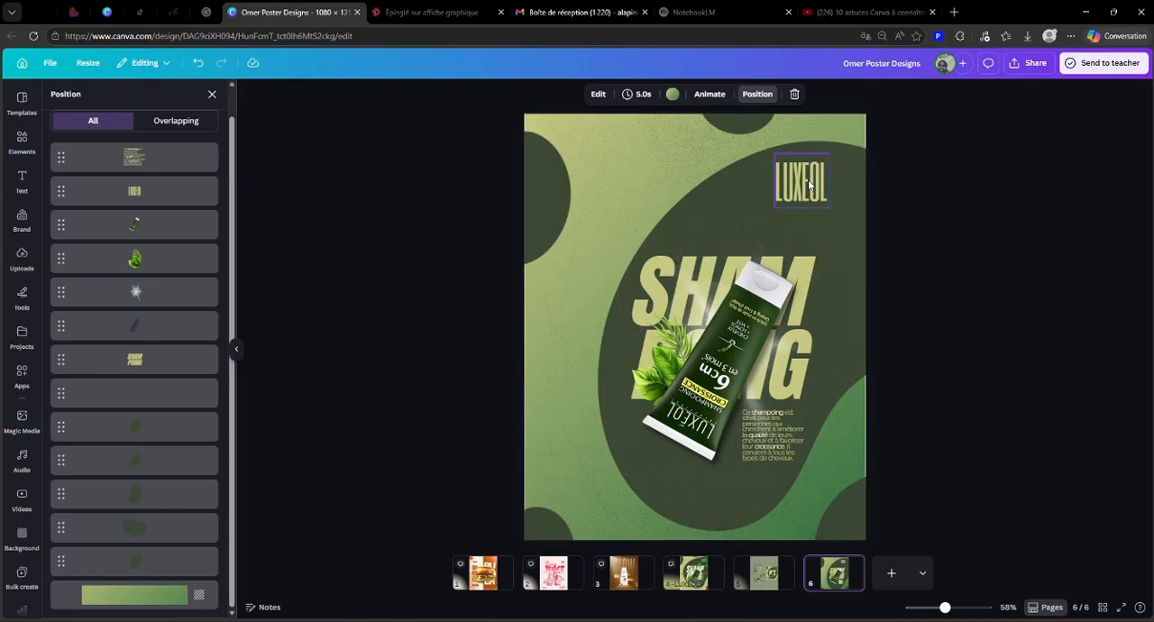
{"action": "left_click", "coordinate": [767, 586]}
{"action": "left_click", "coordinate": [841, 582]}
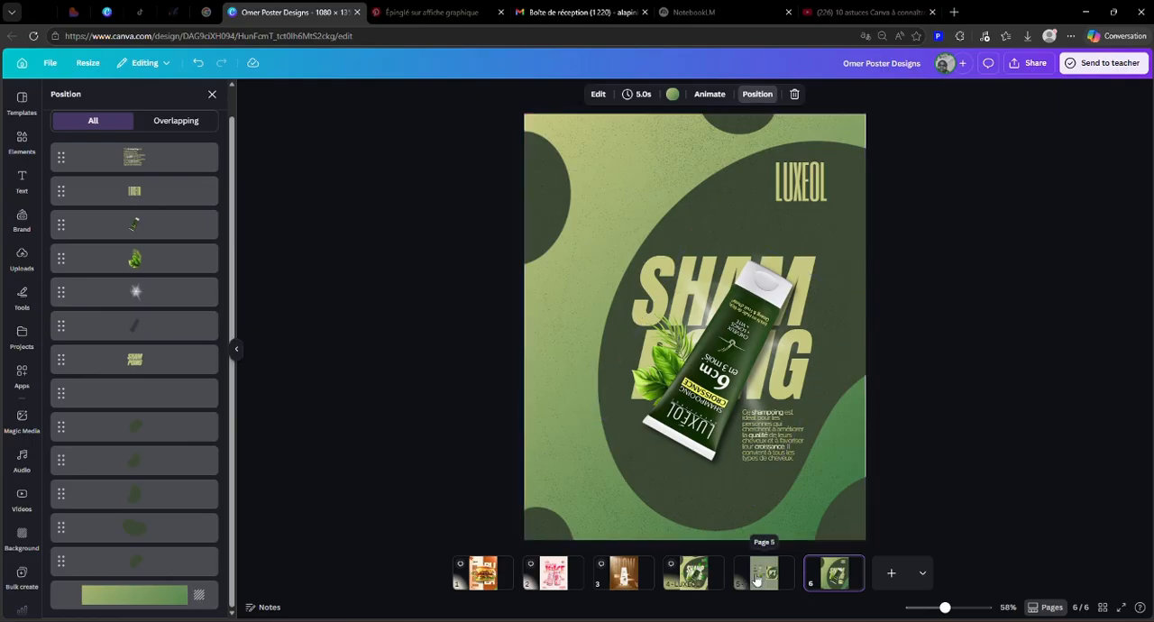
{"action": "left_click", "coordinate": [751, 580]}
{"action": "left_click", "coordinate": [591, 339]}
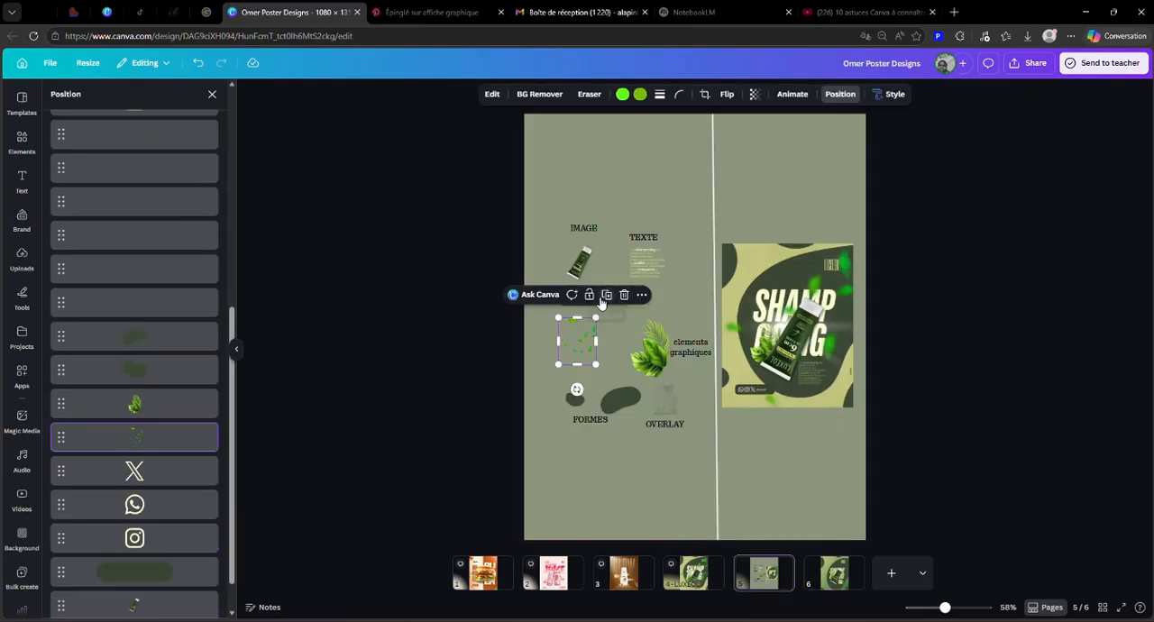
{"action": "left_click", "coordinate": [605, 298]}
{"action": "left_click_drag", "start_coordinate": [586, 345], "coordinate": [832, 579]}
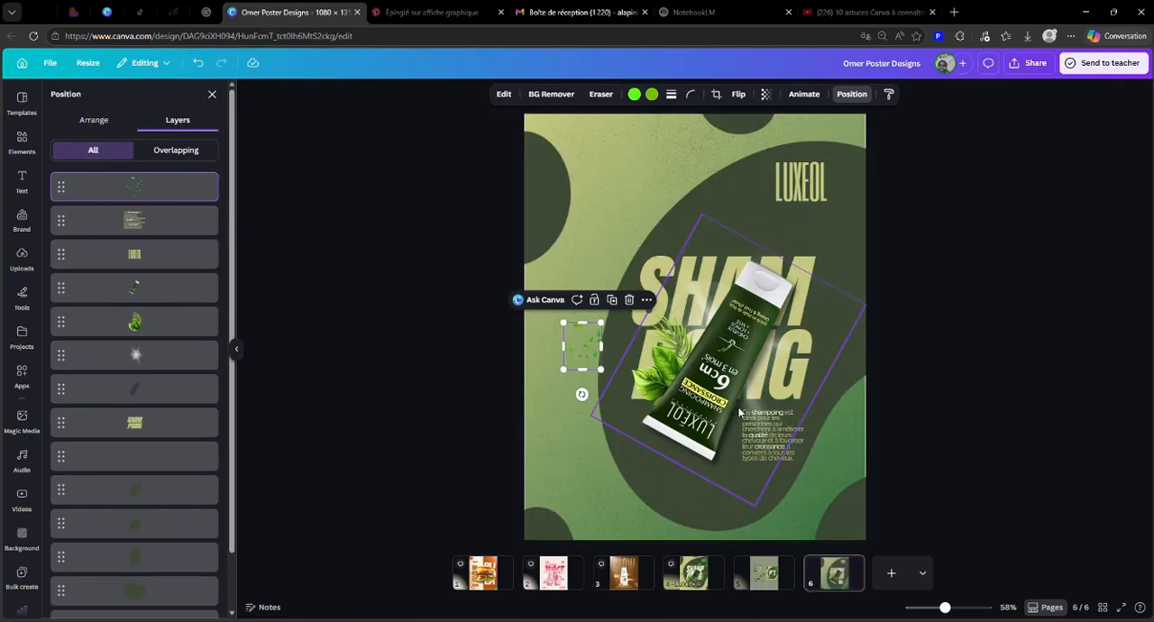
{"action": "left_click_drag", "start_coordinate": [582, 346], "coordinate": [992, 439]}
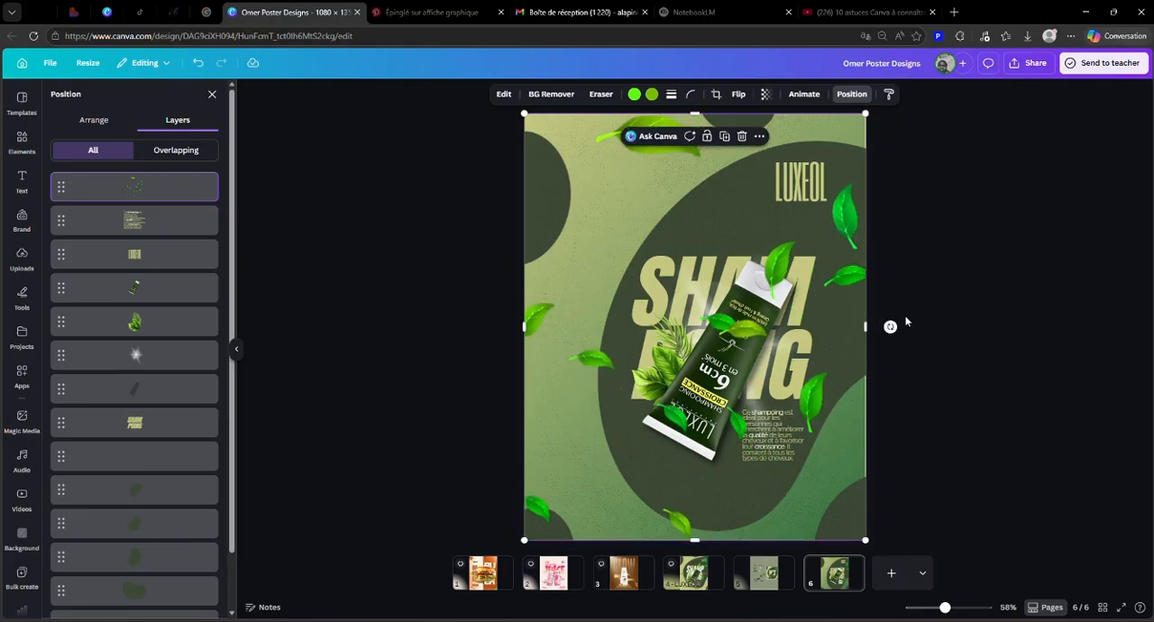
Step: Enlarge the scattered leaves on page 6 beyond the poster's edges and center them over the design
{"action": "left_click", "coordinate": [763, 573]}
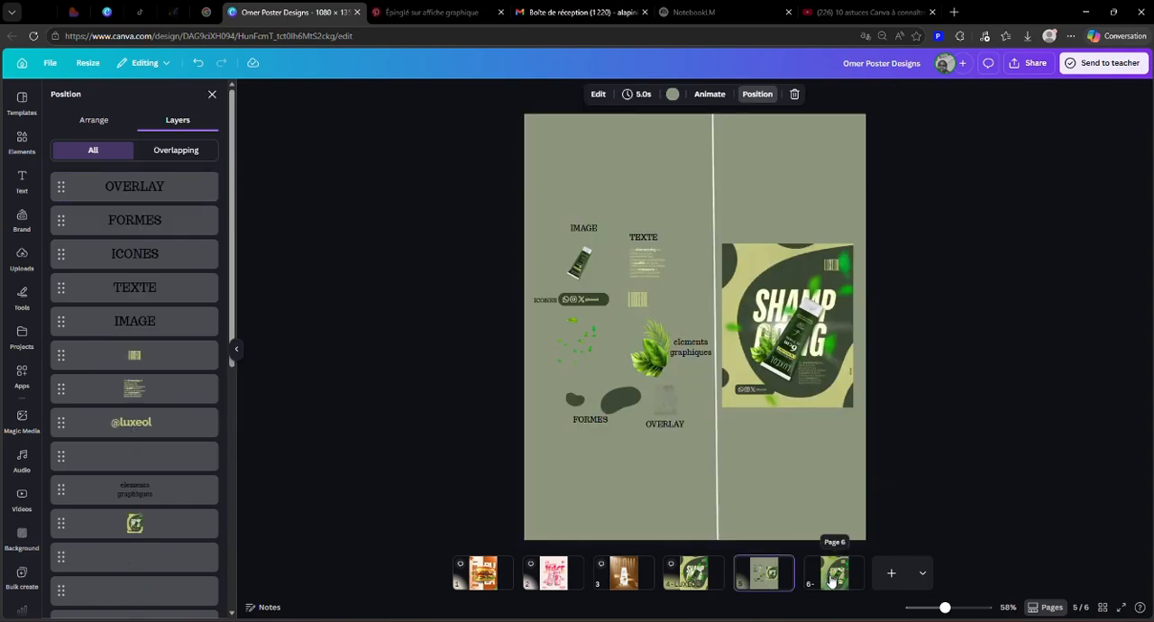
{"action": "left_click", "coordinate": [831, 579]}
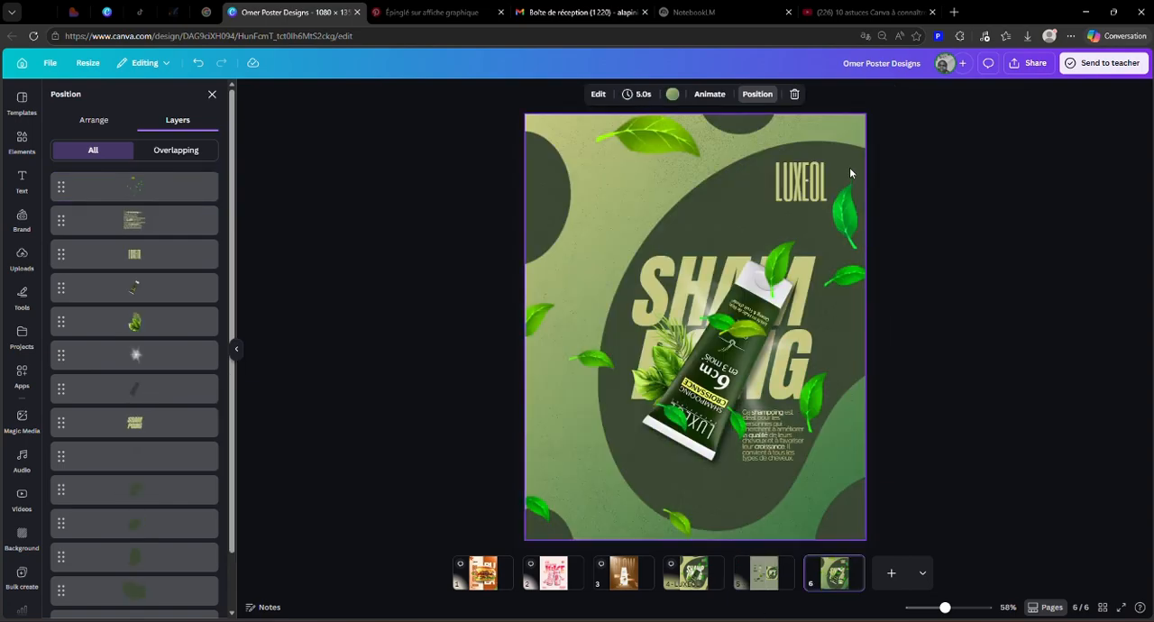
{"action": "left_click", "coordinate": [593, 124]}
{"action": "left_click_drag", "start_coordinate": [528, 116], "coordinate": [330, 126]}
{"action": "mouse_move", "coordinate": [773, 421]}
{"action": "left_mouse_down"}
{"action": "mouse_move", "coordinate": [786, 439]}
{"action": "mouse_move", "coordinate": [755, 432]}
{"action": "left_mouse_up"}
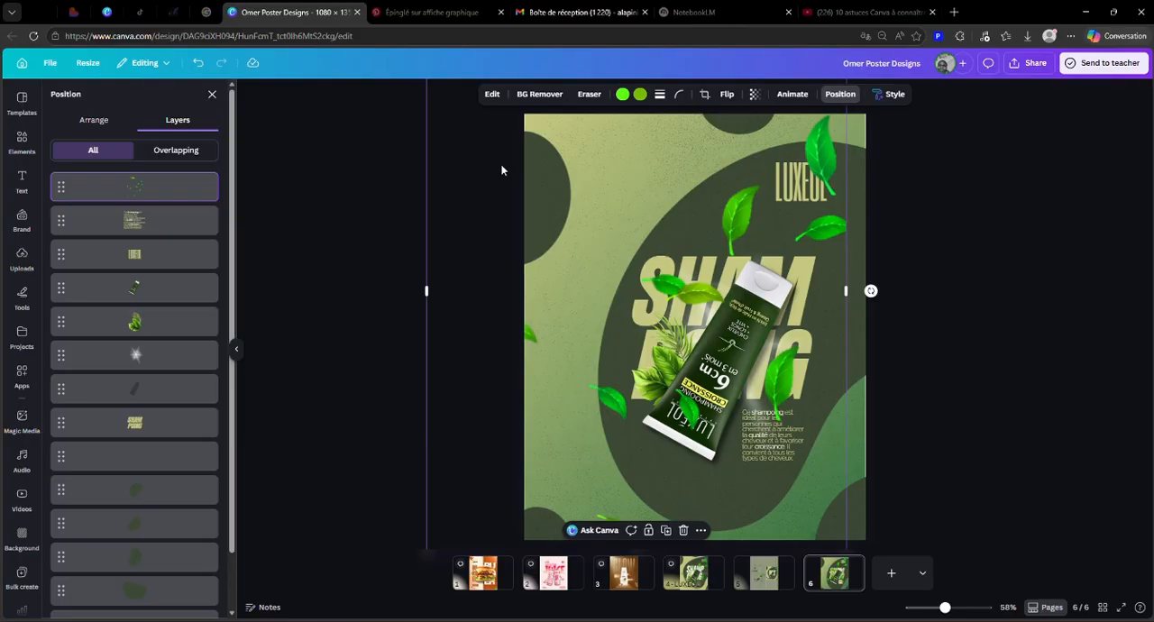
{"action": "left_click_drag", "start_coordinate": [945, 609], "coordinate": [911, 608]}
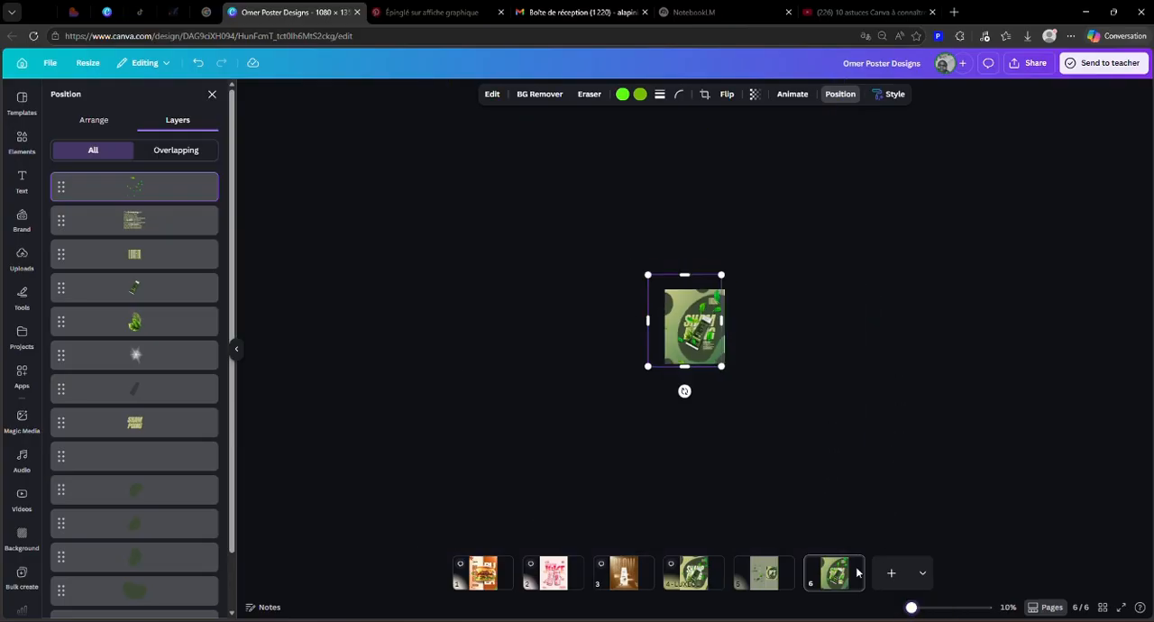
{"action": "mouse_move", "coordinate": [725, 370]}
{"action": "left_mouse_down"}
{"action": "mouse_move", "coordinate": [745, 386]}
{"action": "mouse_move", "coordinate": [722, 359]}
{"action": "left_mouse_up"}
{"action": "left_click_drag", "start_coordinate": [911, 609], "coordinate": [938, 607]}
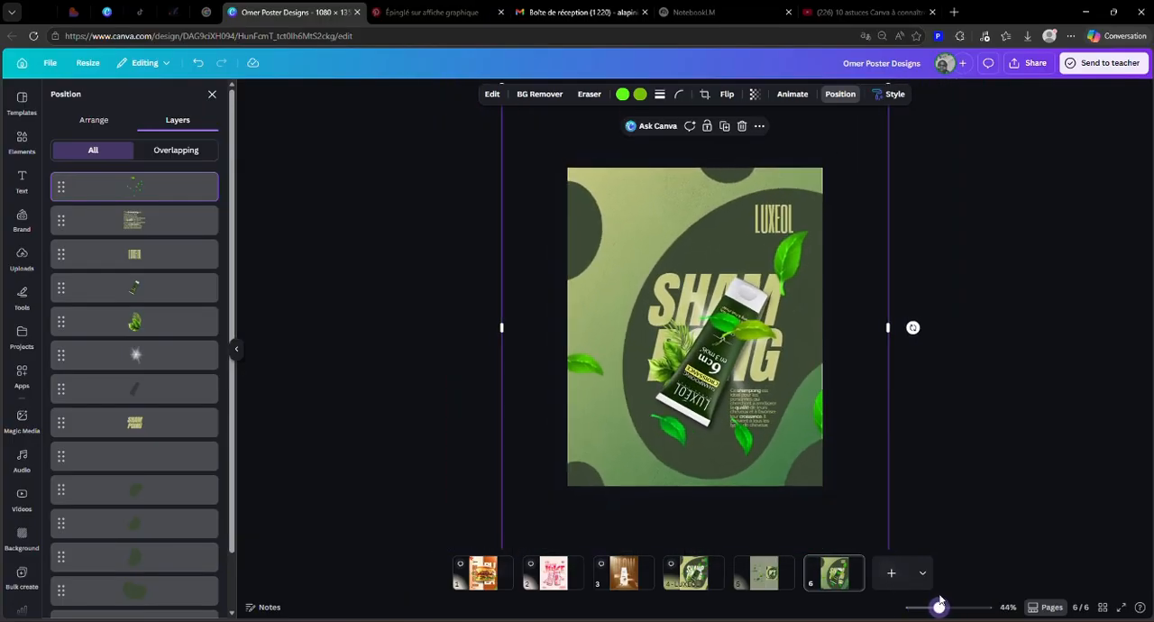
Step: Apply a whole-image blur effect to the scattered leaves
{"action": "left_click", "coordinate": [493, 94]}
{"action": "scroll", "coordinate": [181, 451], "scroll_direction": "down", "scroll_amount": 2}
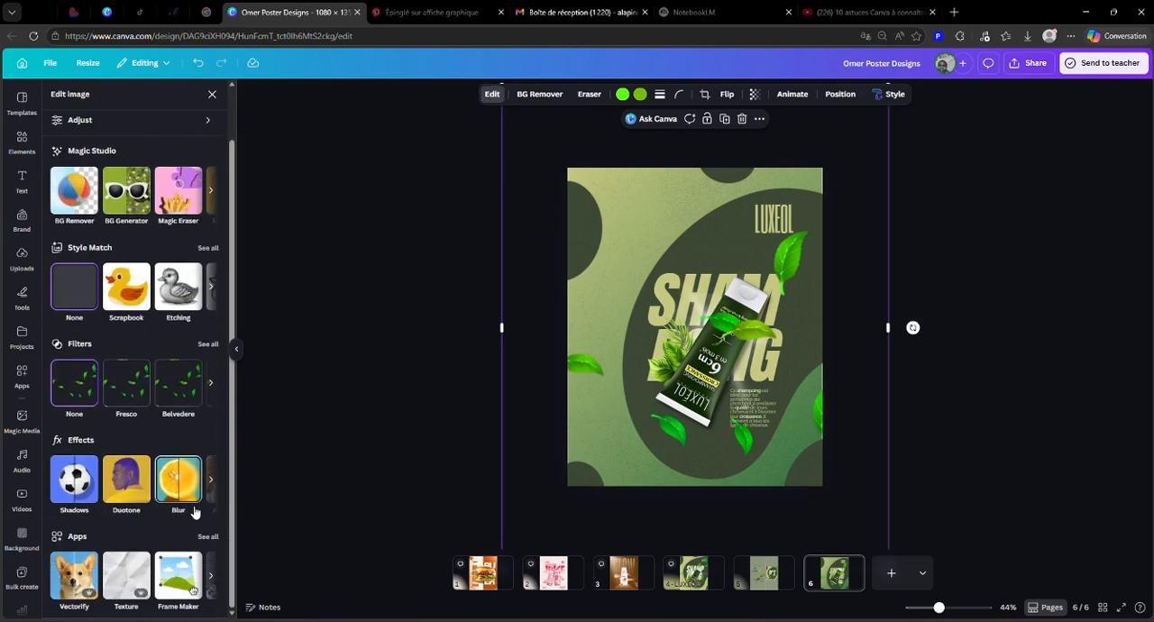
{"action": "left_click", "coordinate": [181, 487]}
{"action": "left_click_drag", "start_coordinate": [56, 178], "coordinate": [129, 180]}
{"action": "left_click", "coordinate": [221, 93]}
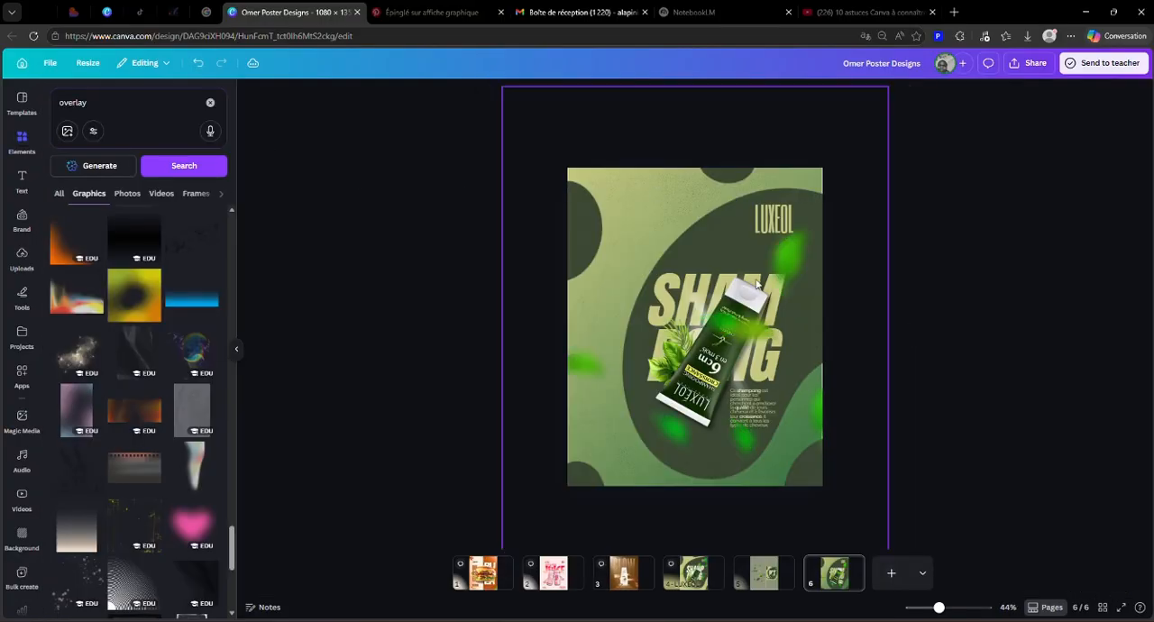
Step: Compare with the reference poster on page 5 and set the blur intensity of the leaves on page 6 to 40
{"action": "left_click", "coordinate": [764, 574]}
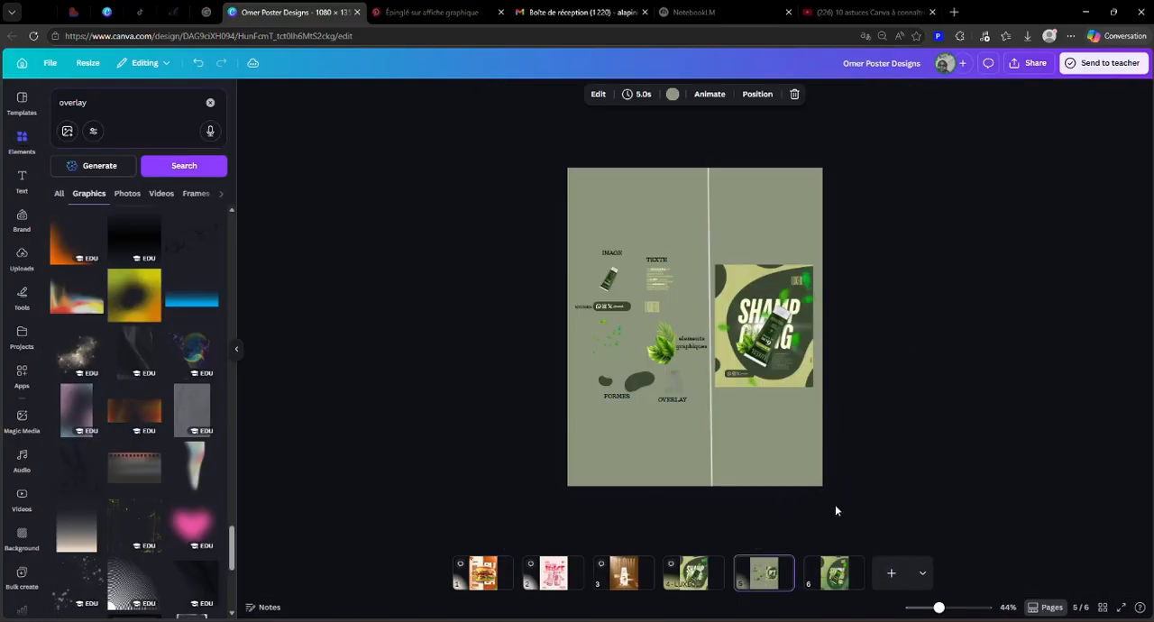
{"action": "left_click", "coordinate": [833, 573]}
{"action": "left_click", "coordinate": [765, 263]}
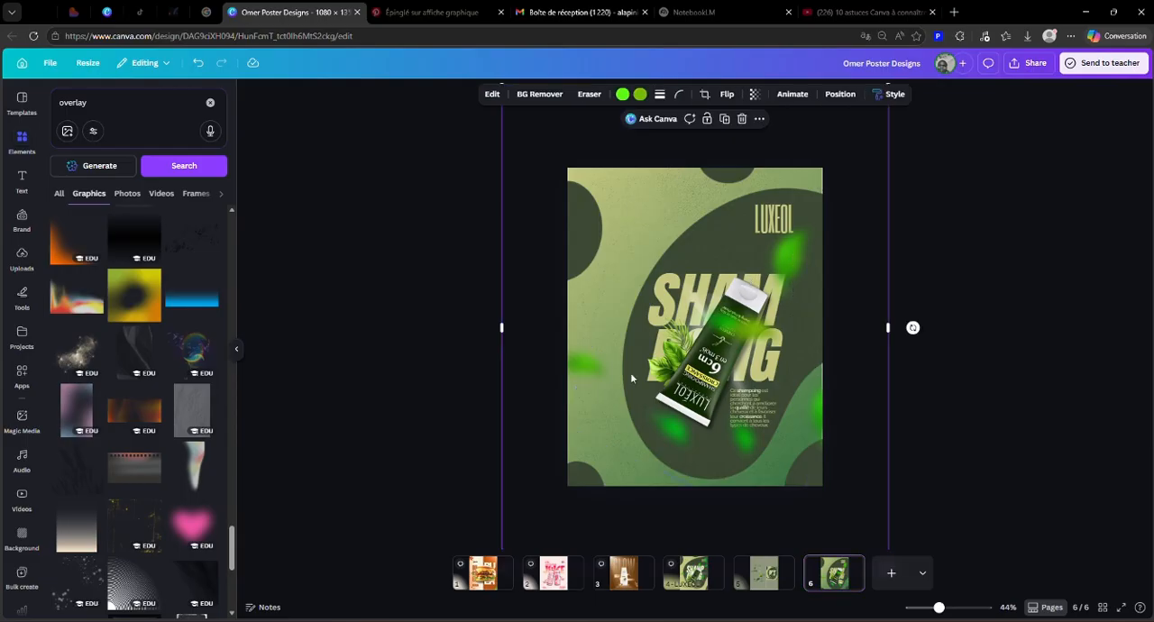
{"action": "left_click", "coordinate": [492, 94]}
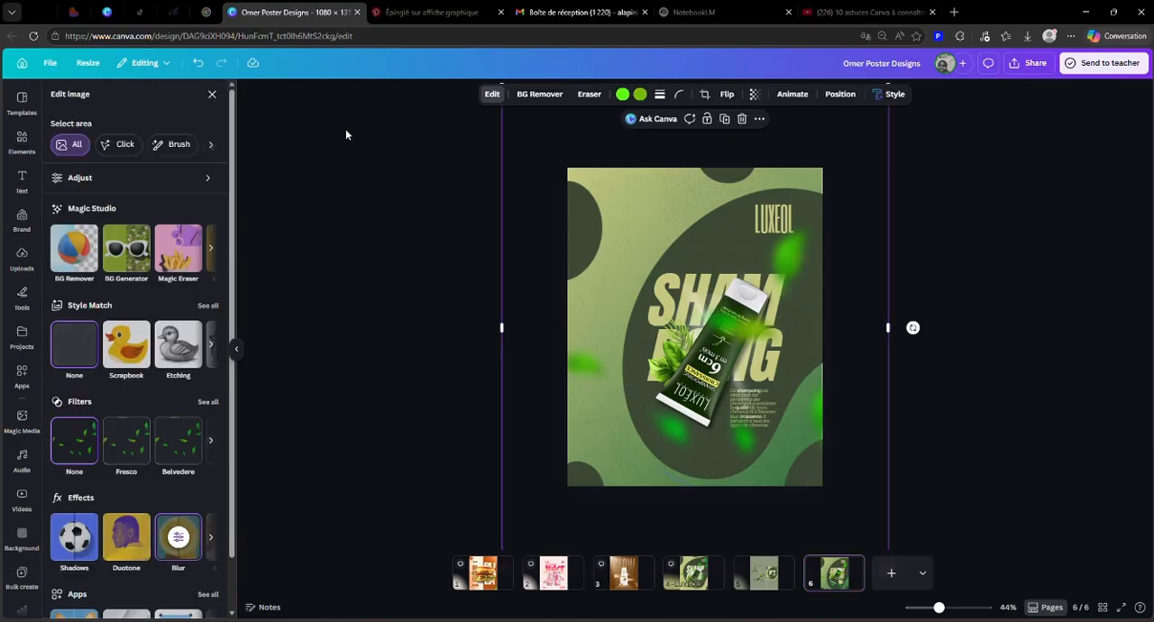
{"action": "left_click", "coordinate": [175, 534]}
{"action": "left_click_drag", "start_coordinate": [128, 177], "coordinate": [110, 178]}
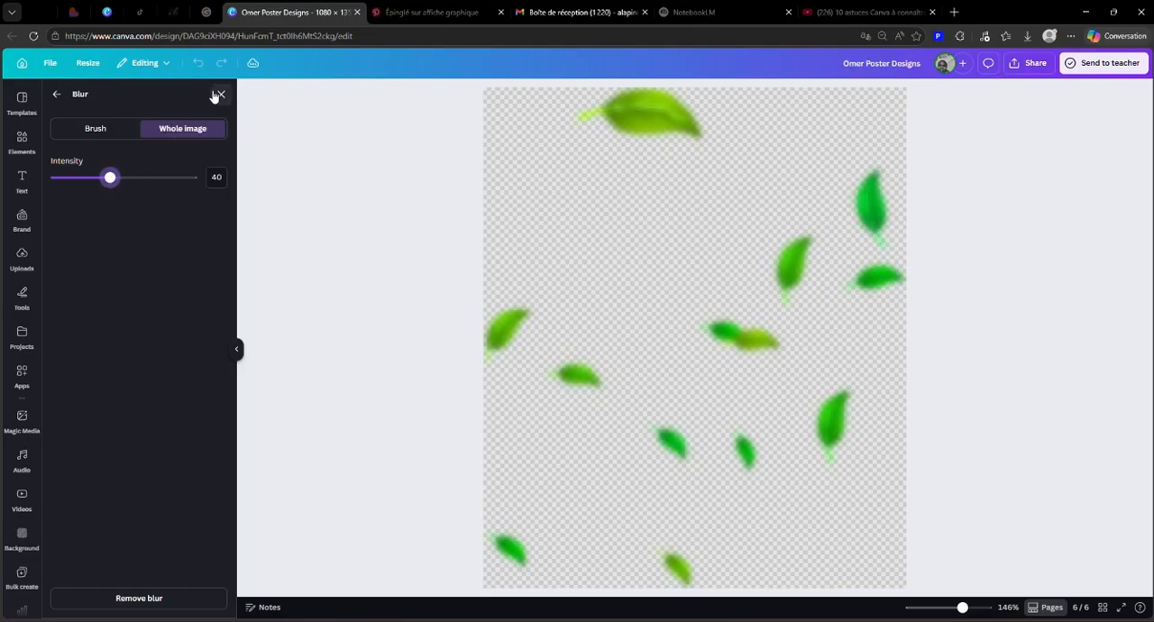
{"action": "left_click", "coordinate": [221, 94]}
Step: Rotate the blurred leaves graphic diagonally, enlarge it further and shift it so its leaves surround the tube
{"action": "left_click", "coordinate": [856, 248]}
{"action": "left_click", "coordinate": [789, 243]}
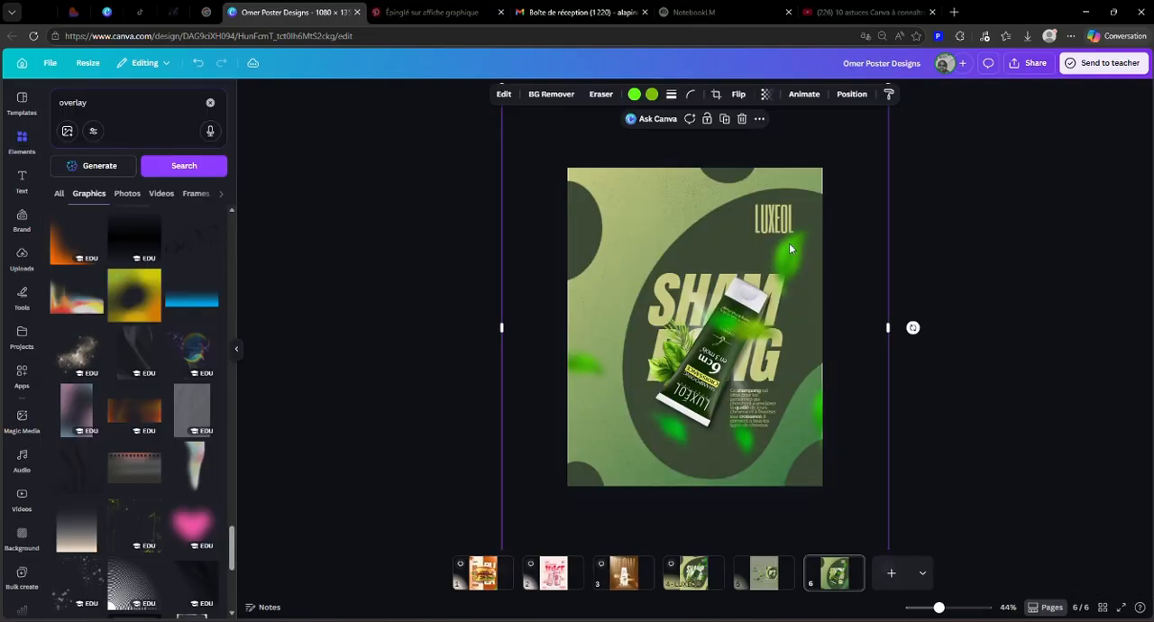
{"action": "left_click_drag", "start_coordinate": [795, 225], "coordinate": [793, 222]}
{"action": "left_click_drag", "start_coordinate": [916, 299], "coordinate": [905, 269]}
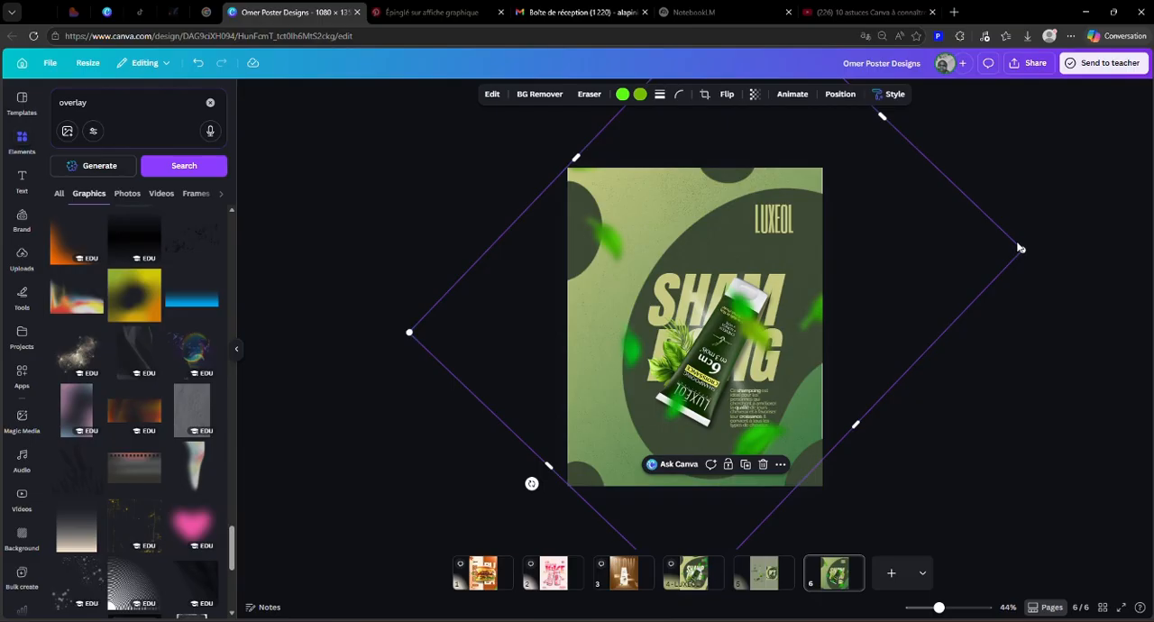
{"action": "left_click_drag", "start_coordinate": [1022, 249], "coordinate": [1098, 240]}
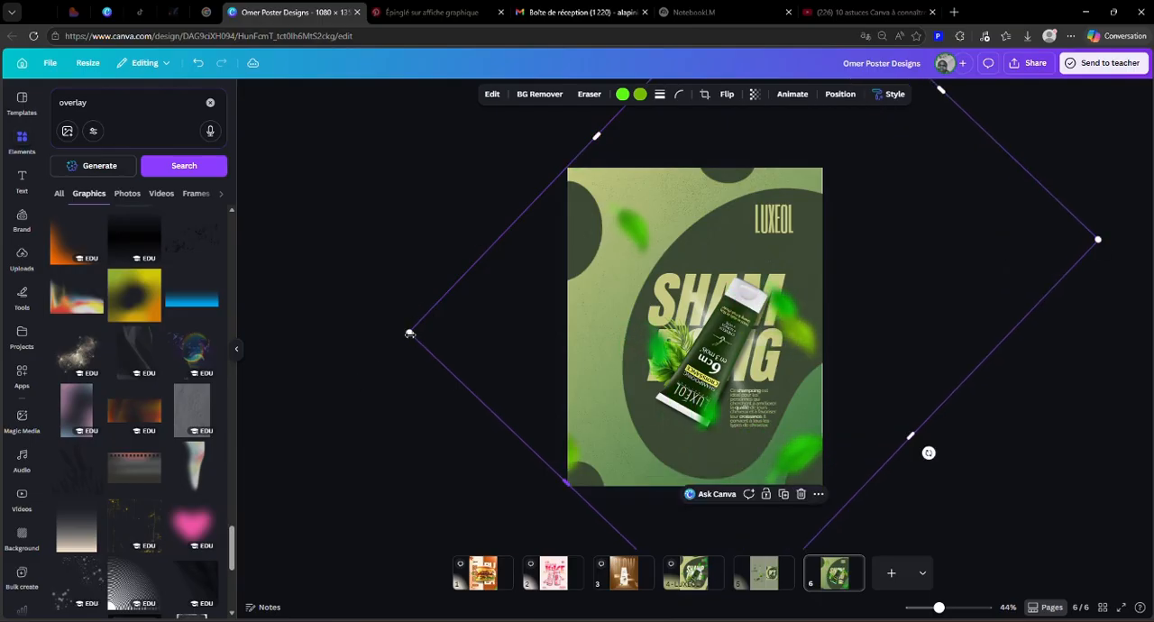
{"action": "left_click_drag", "start_coordinate": [395, 333], "coordinate": [337, 338]}
{"action": "mouse_move", "coordinate": [796, 313]}
{"action": "left_mouse_down"}
{"action": "mouse_move", "coordinate": [801, 300]}
{"action": "mouse_move", "coordinate": [813, 311]}
{"action": "left_mouse_up"}
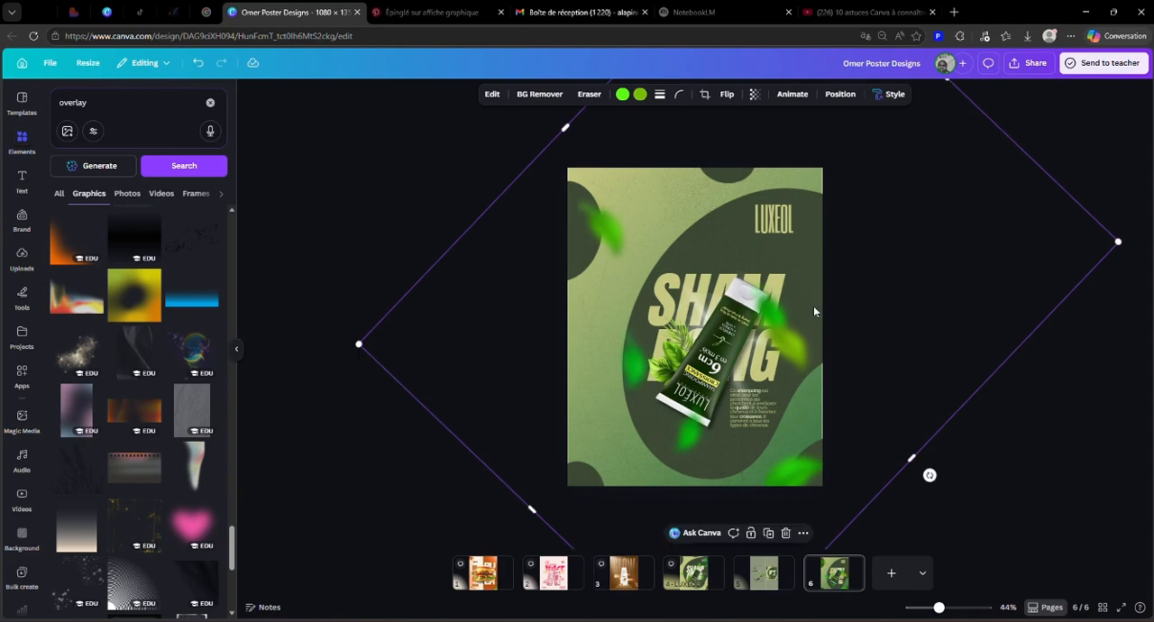
Step: Compare the rebuilt poster on page 6 with the finished reference image LUXEOL.png
{"action": "left_click", "coordinate": [1047, 418]}
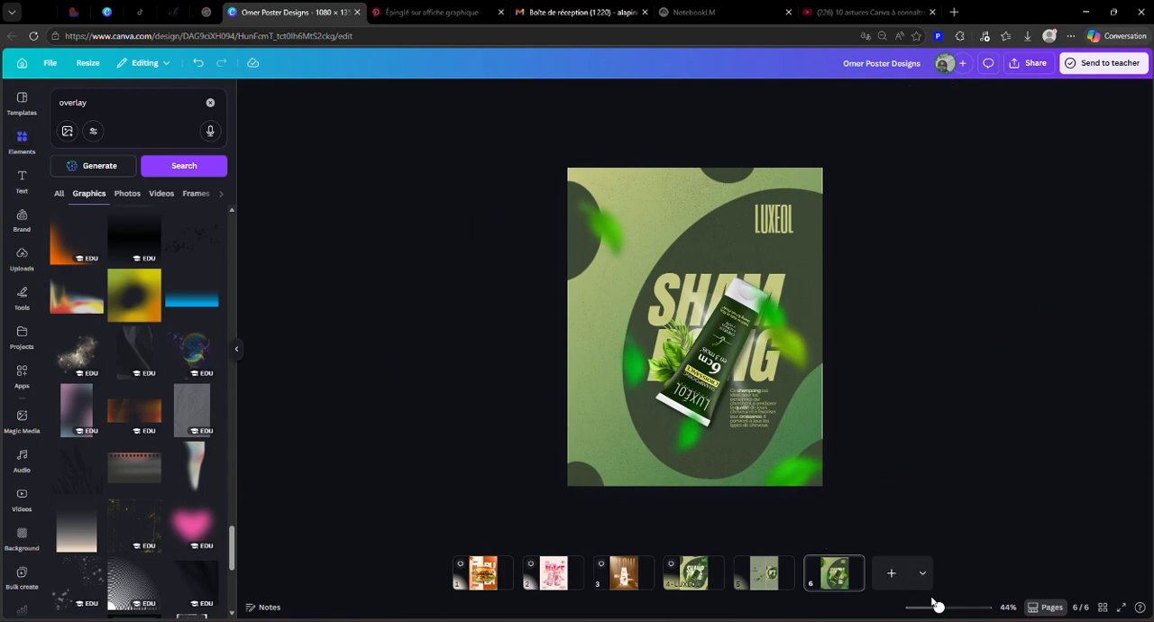
{"action": "left_click_drag", "start_coordinate": [939, 608], "coordinate": [945, 608]}
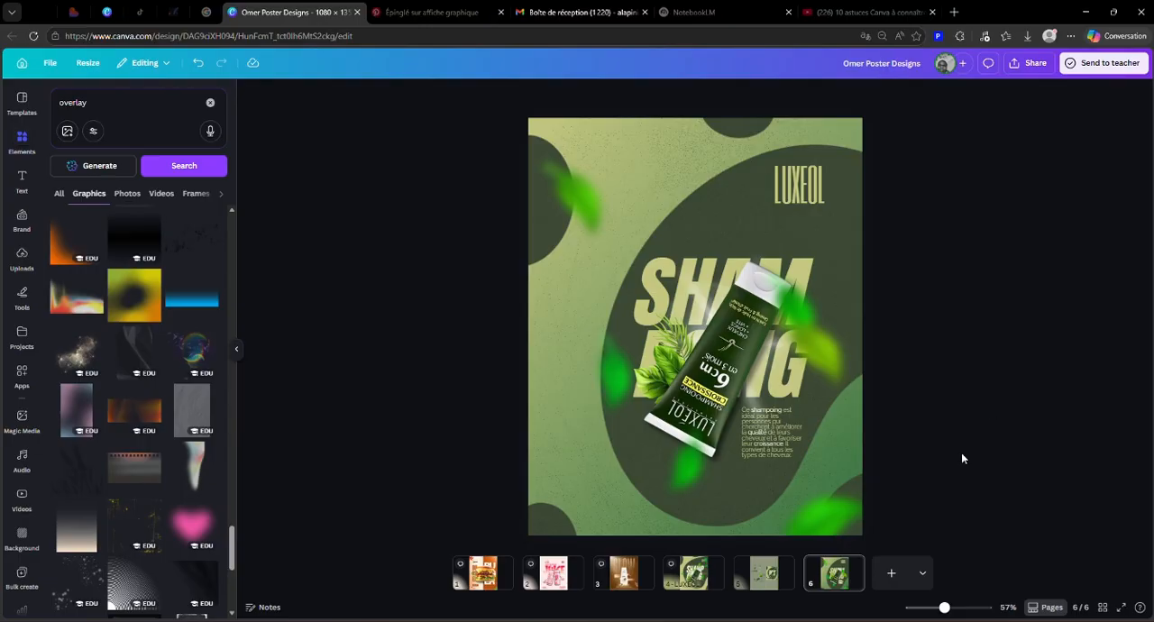
{"action": "left_click", "coordinate": [852, 573]}
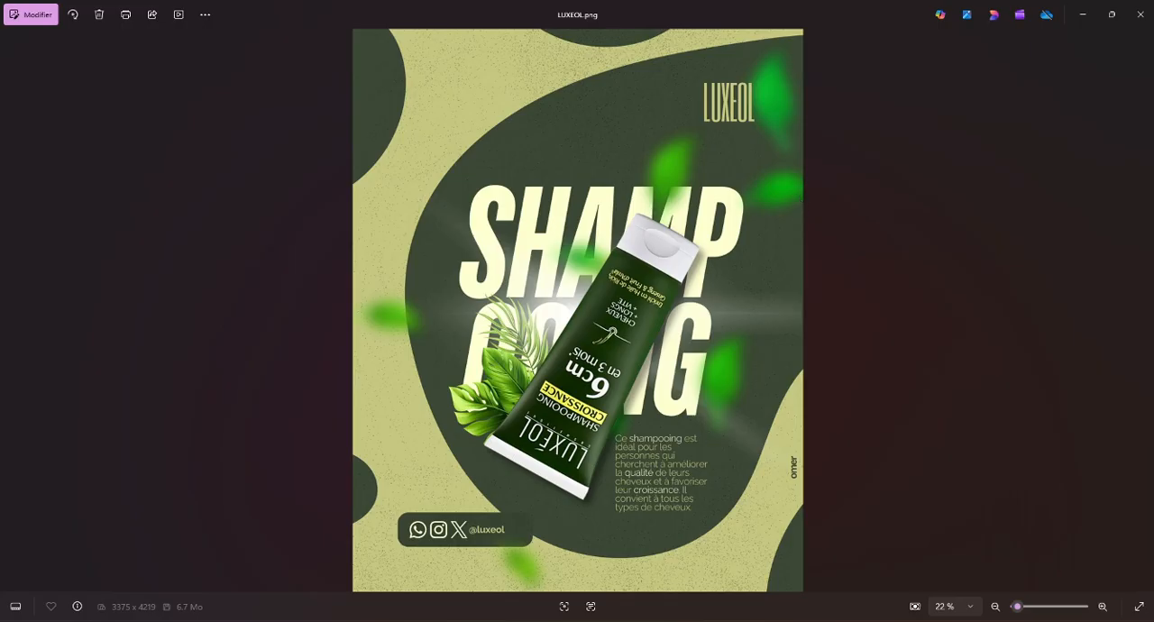
{"action": "key", "text": "alt+Tab"}
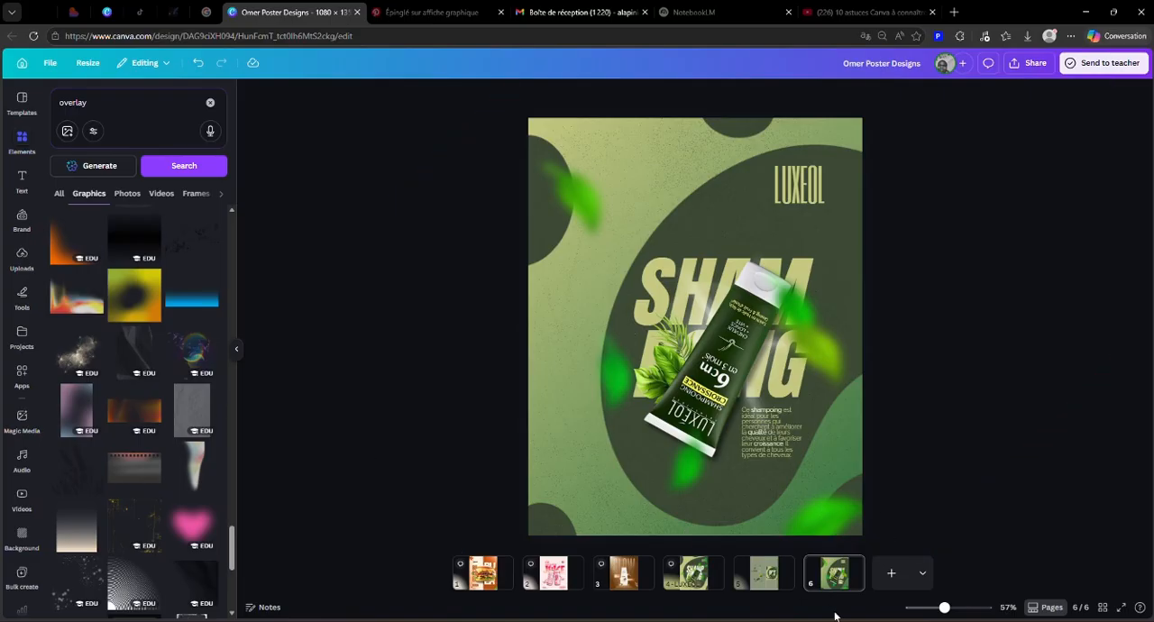
Step: Copy the grouped social media icon bar from page 5 onto page 6, place it near the poster's lower-left corner and scale it down slightly
{"action": "left_click", "coordinate": [746, 583]}
{"action": "left_click", "coordinate": [586, 302]}
{"action": "left_click", "coordinate": [563, 305]}
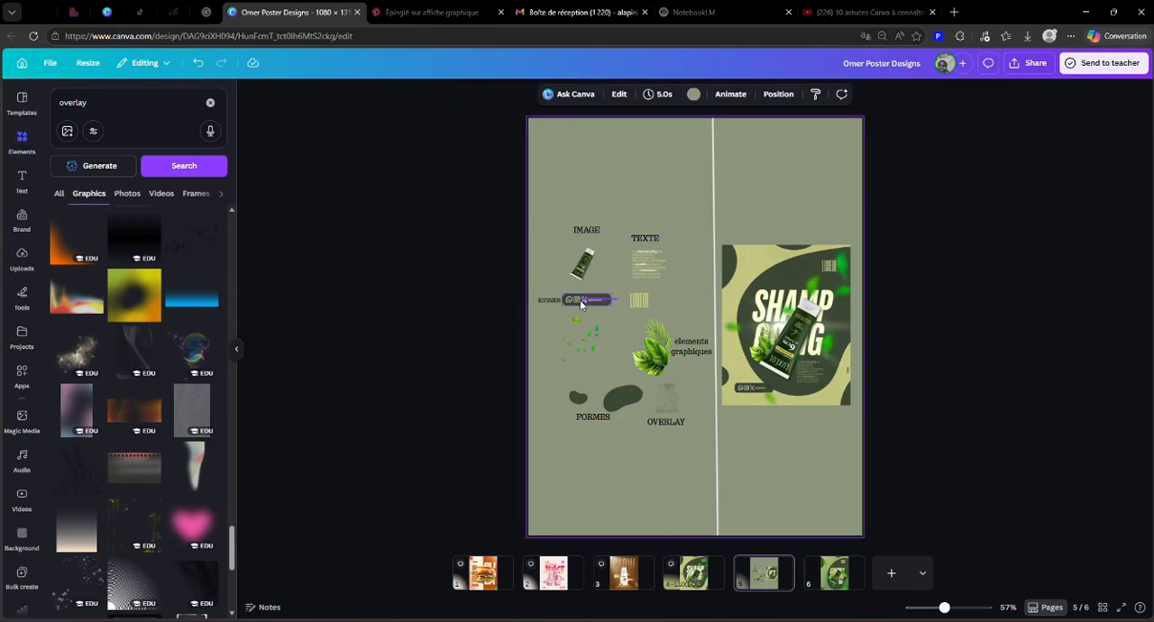
{"action": "left_click", "coordinate": [581, 304]}
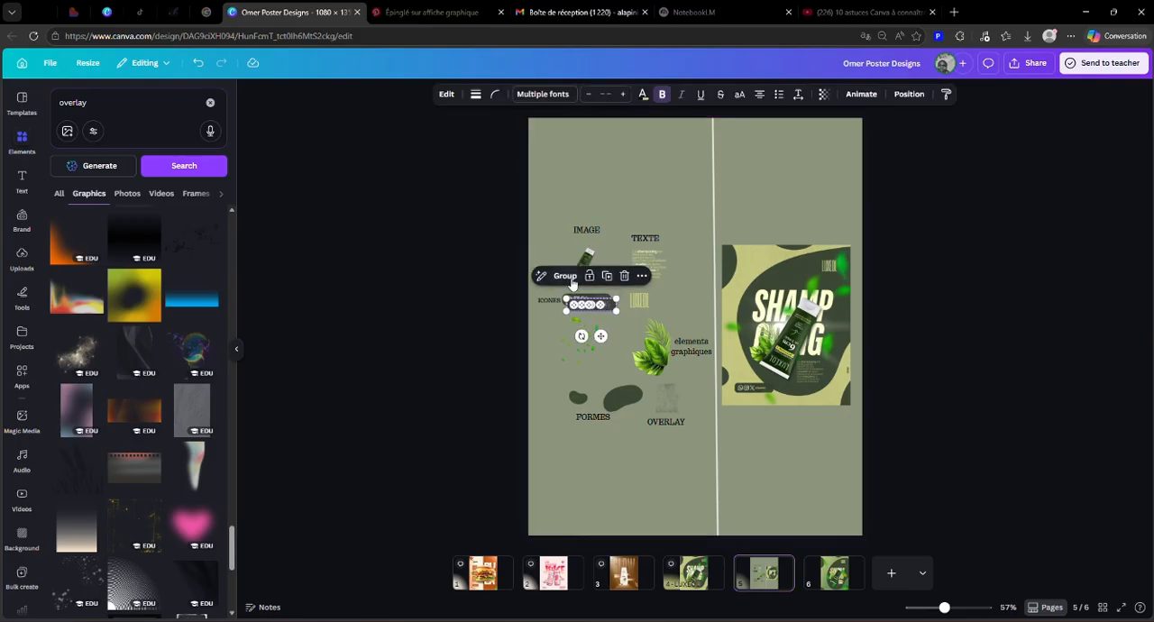
{"action": "left_click_drag", "start_coordinate": [604, 307], "coordinate": [660, 479]}
{"action": "left_click", "coordinate": [482, 481]}
{"action": "left_click", "coordinate": [619, 487]}
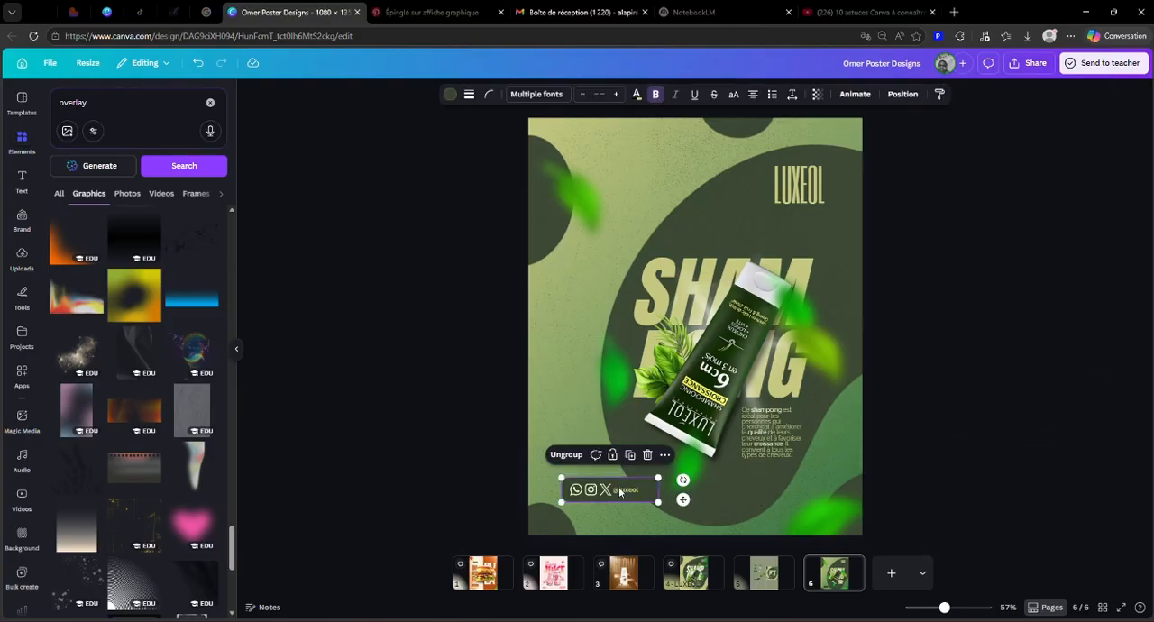
{"action": "left_click_drag", "start_coordinate": [658, 480], "coordinate": [652, 482]}
{"action": "left_click", "coordinate": [479, 464]}
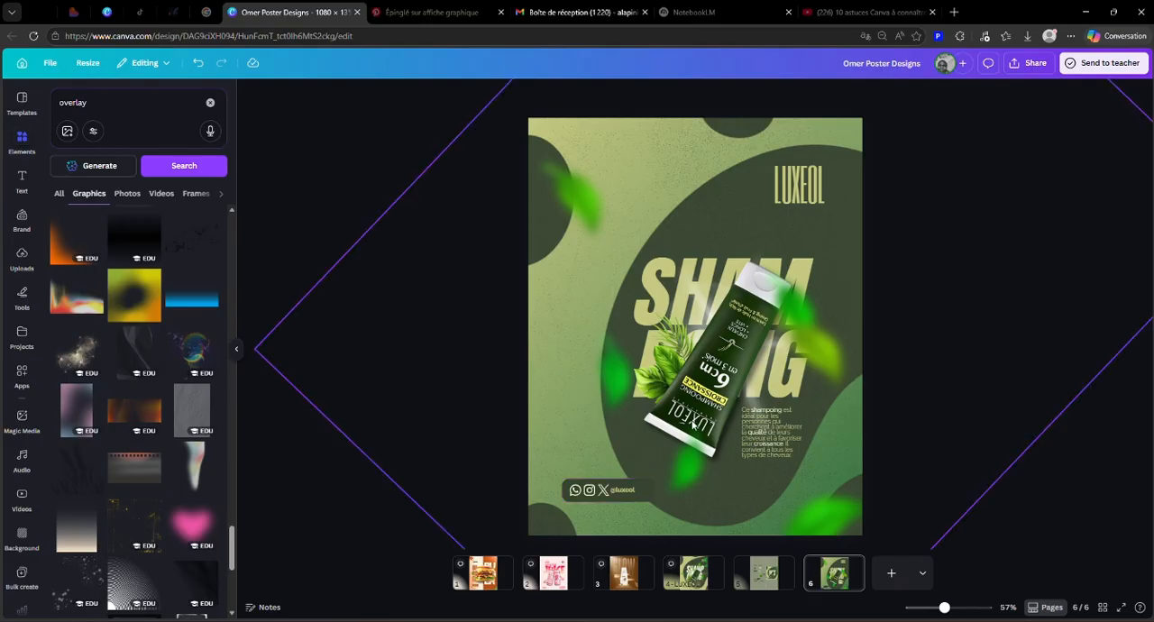
{"action": "left_click", "coordinate": [671, 189]}
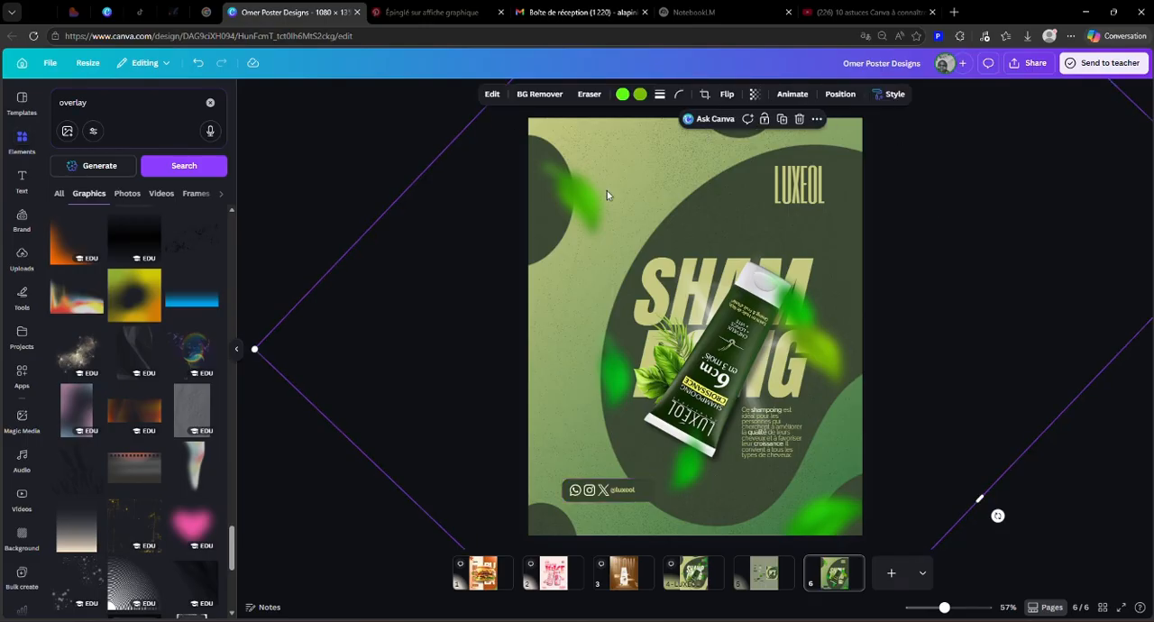
{"action": "left_click", "coordinate": [387, 191]}
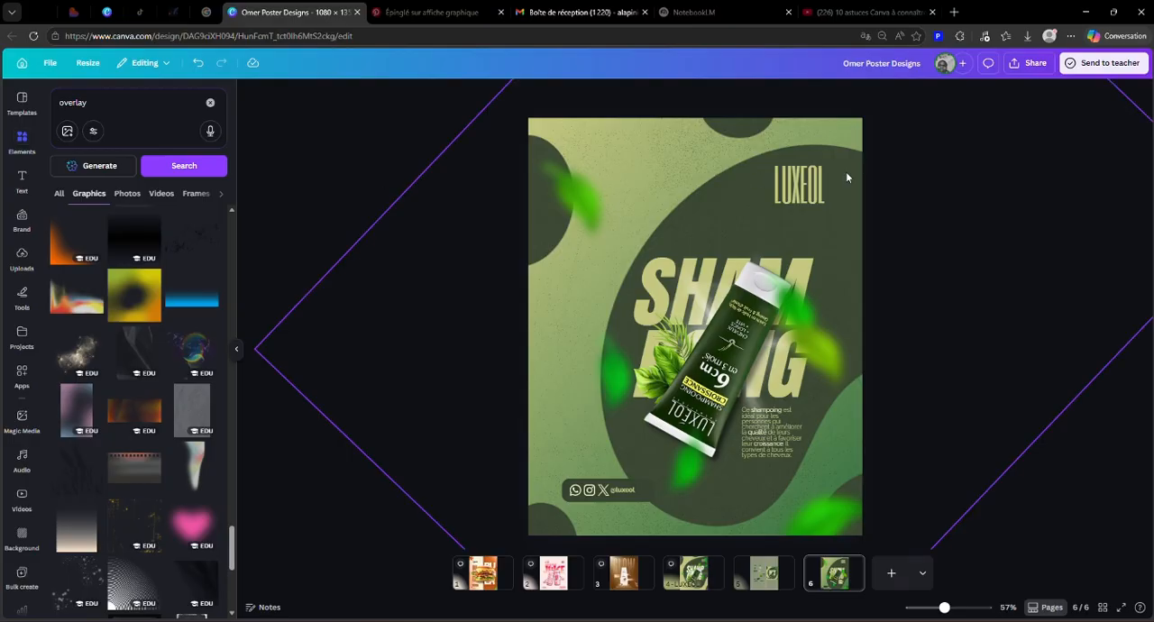